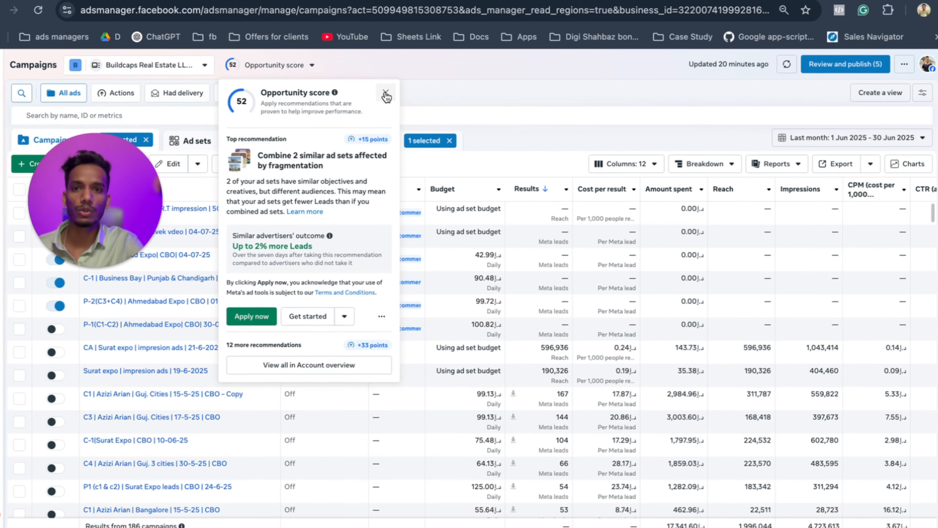
Dismiss the Opportunity score popup and refresh the campaign results.
click(385, 93)
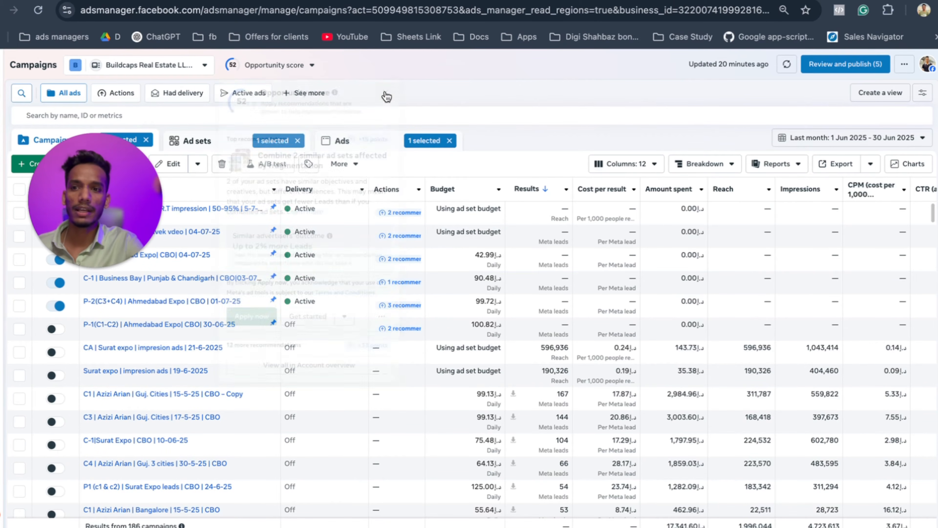
click(787, 64)
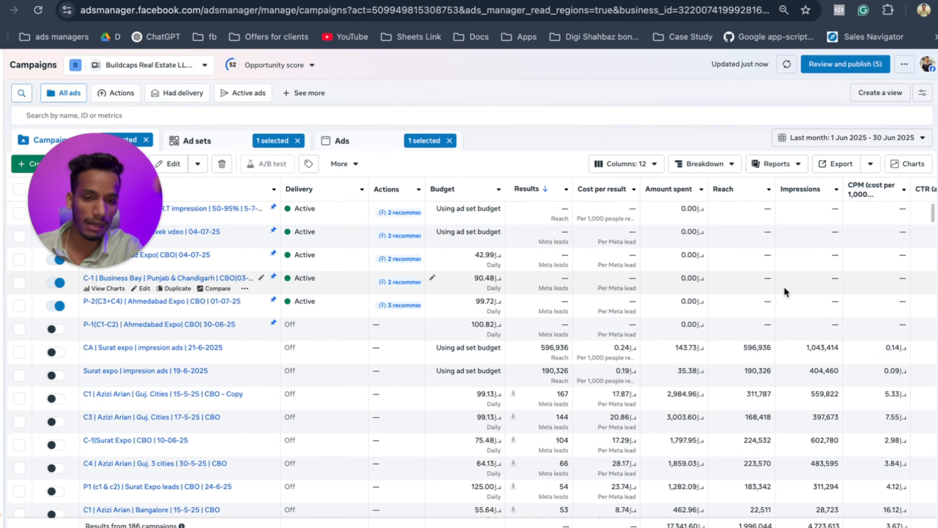
scroll(784, 287, down, 3)
scroll(784, 287, right, 3)
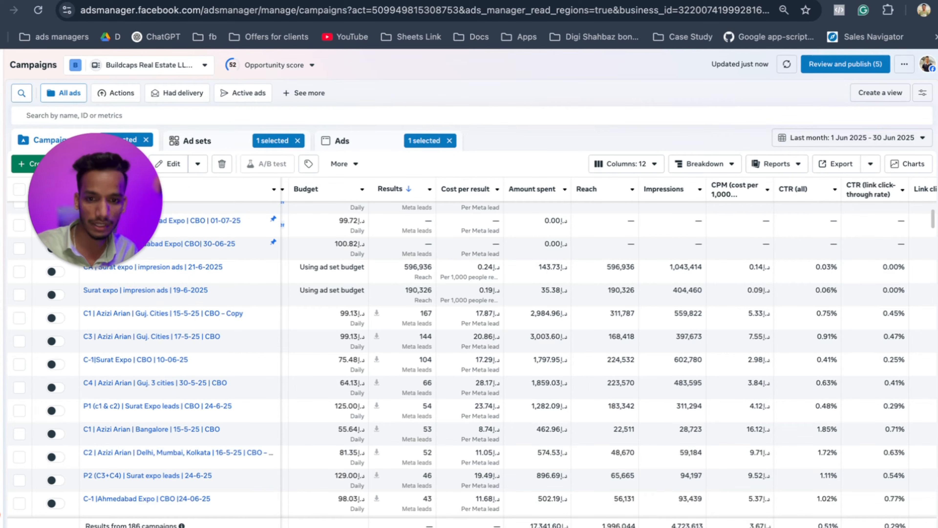
Review the June 2025 campaigns table, then switch to the main points Google Doc.
scroll(526, 441, down, 5)
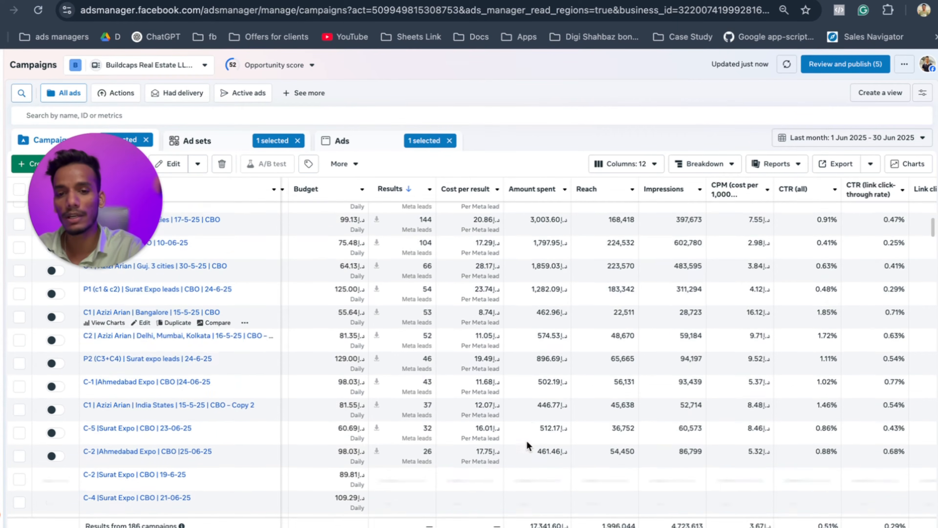
scroll(528, 445, up, 15)
scroll(526, 443, down, 5)
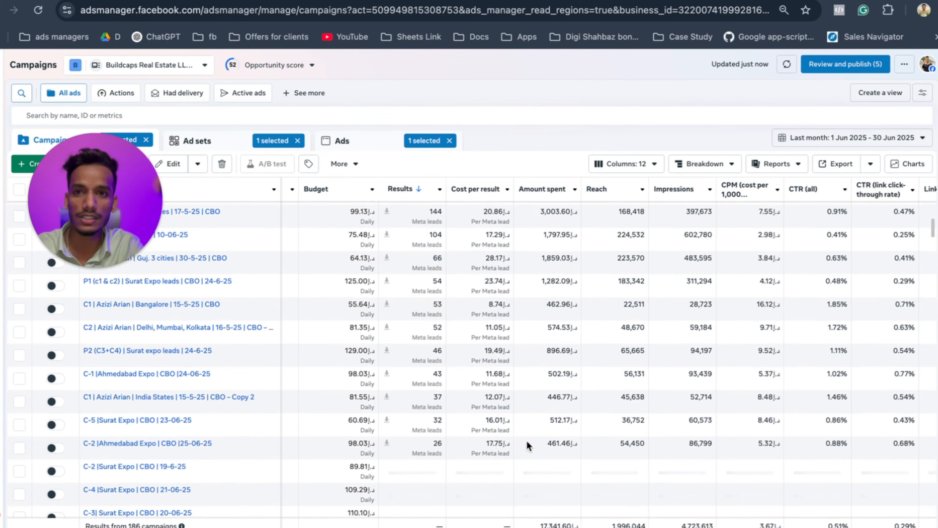
scroll(480, 332, left, 3)
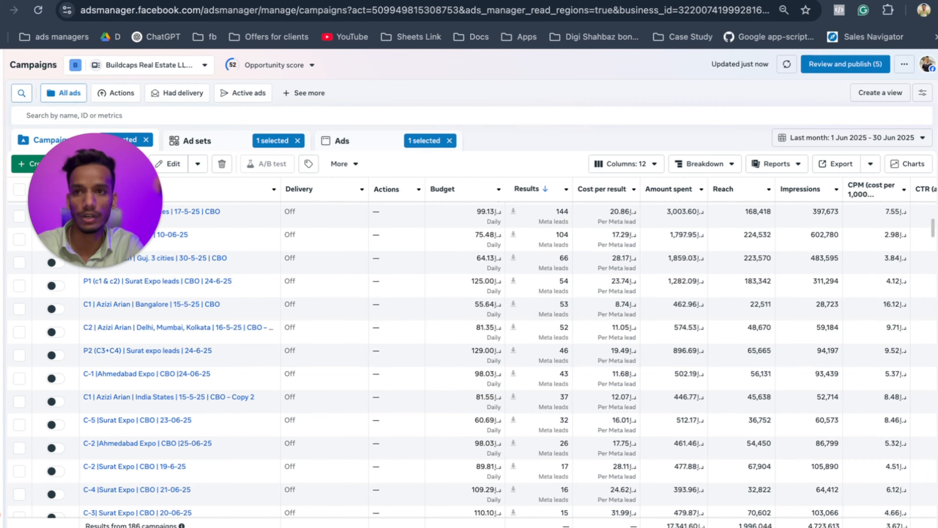
click(255, 0)
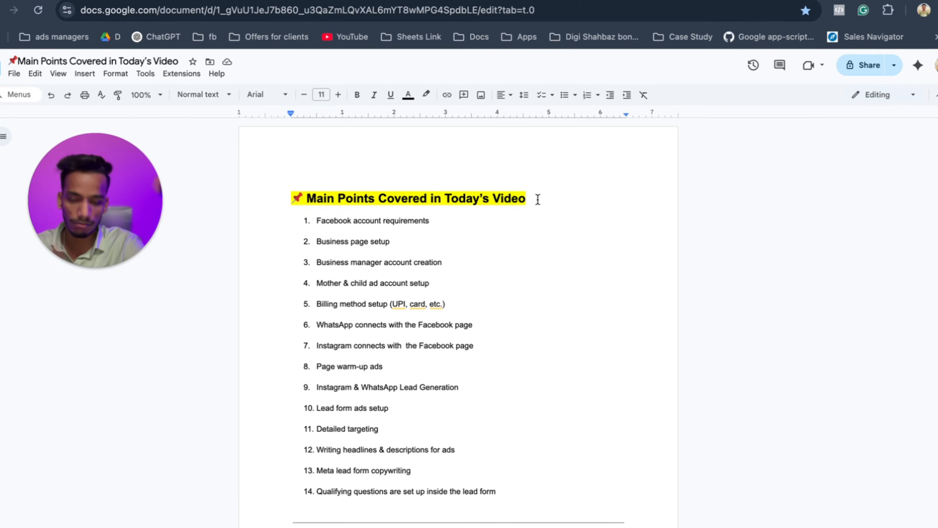
Highlight the Facebook account, Business page, Business manager and Mother & child ad account points.
scroll(538, 199, down, 1)
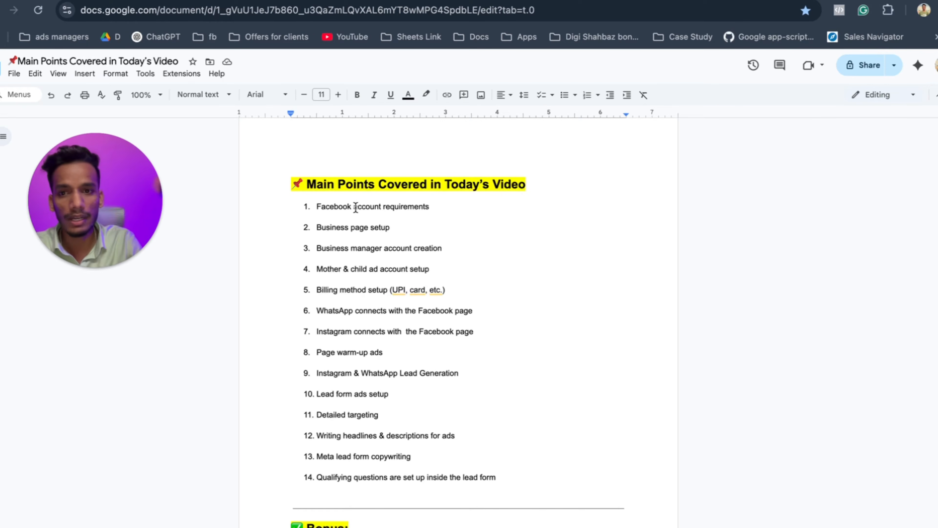
drag(315, 206, 449, 208)
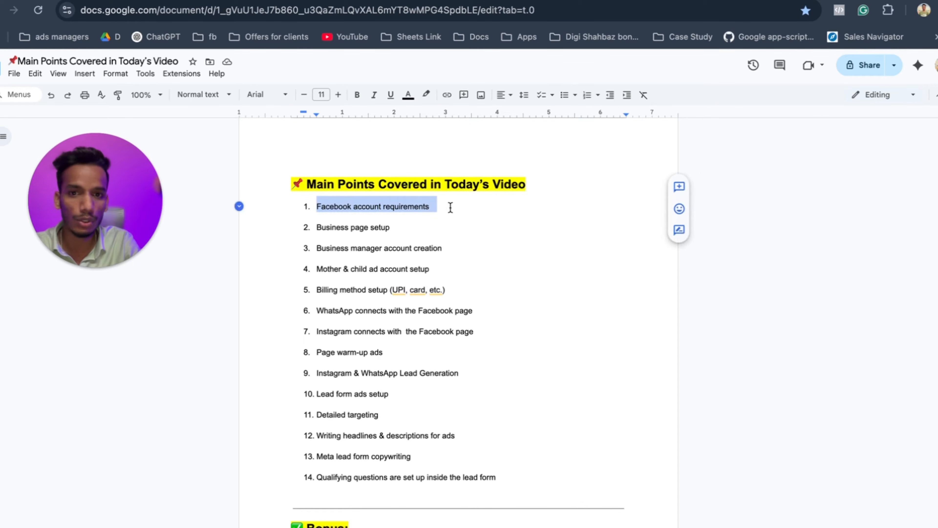
click(432, 207)
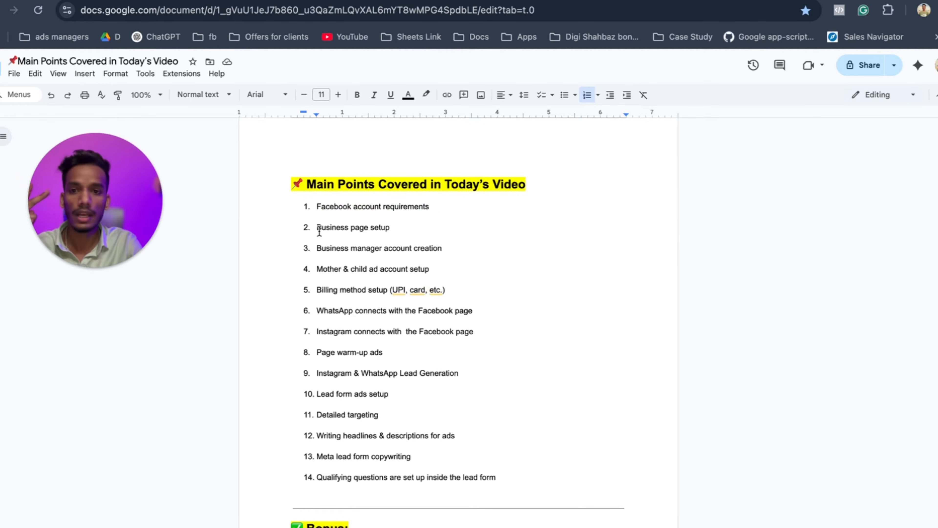
drag(317, 228, 392, 227)
click(390, 227)
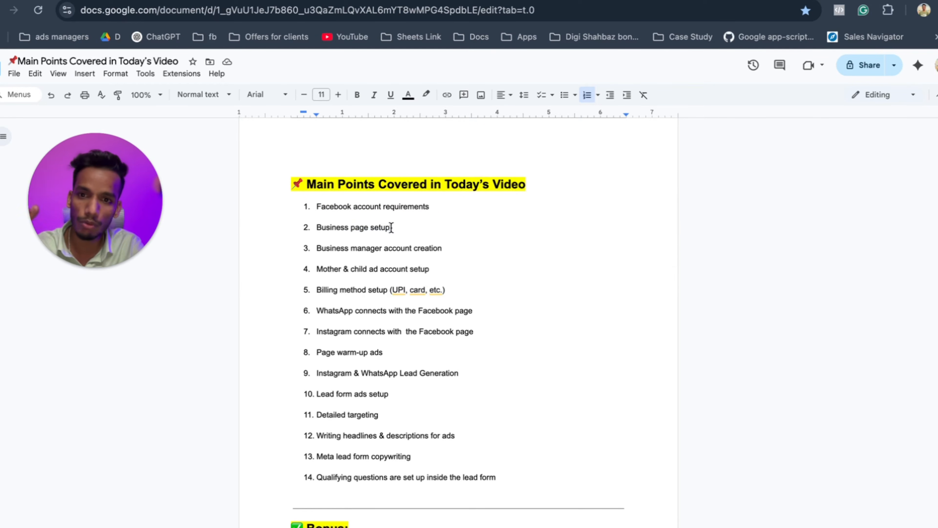
drag(315, 248, 443, 249)
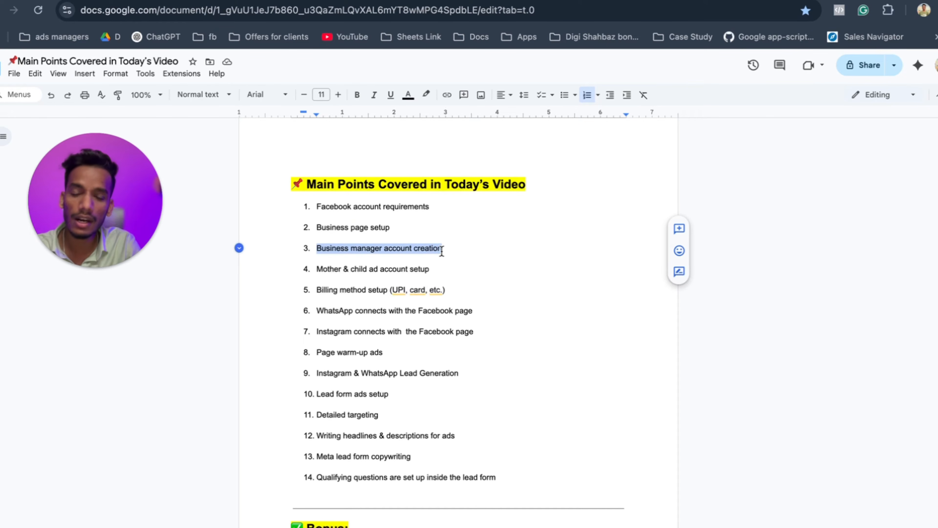
click(441, 249)
drag(316, 269, 429, 269)
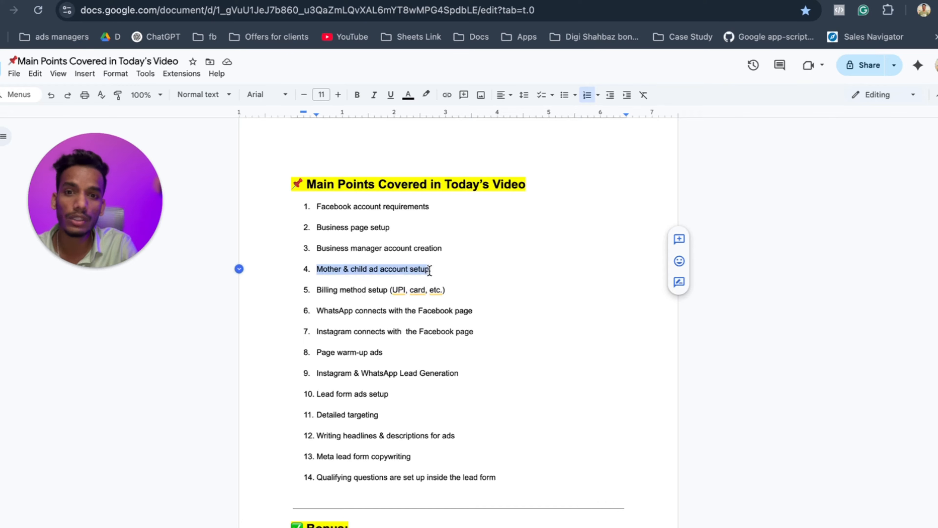
click(429, 270)
Highlight the Billing method, WhatsApp connection, Instagram connection and Page warm-up ads points.
drag(316, 291, 448, 292)
click(446, 292)
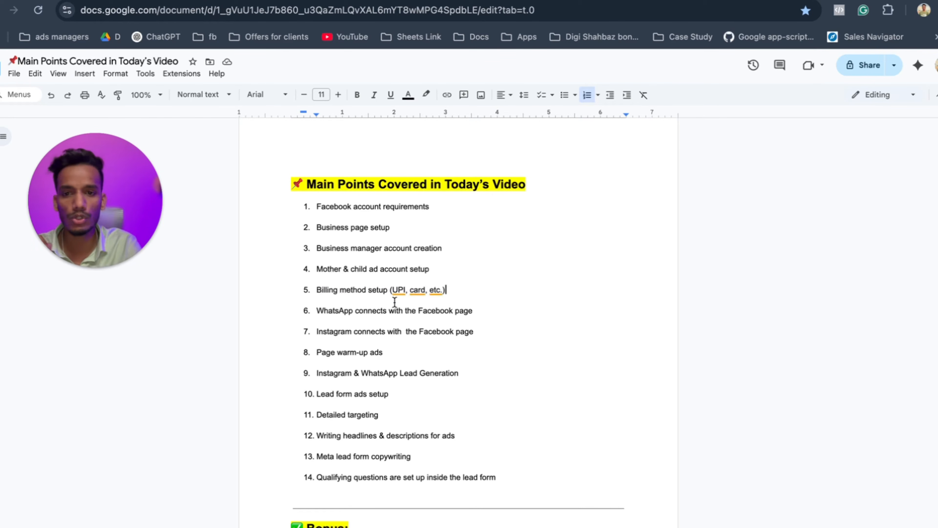
drag(316, 310, 471, 308)
click(472, 310)
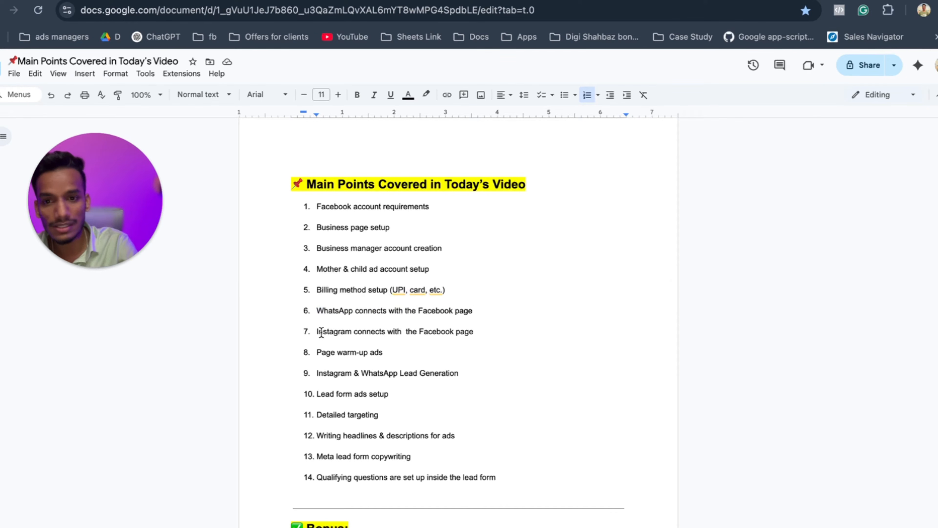
drag(318, 332, 469, 331)
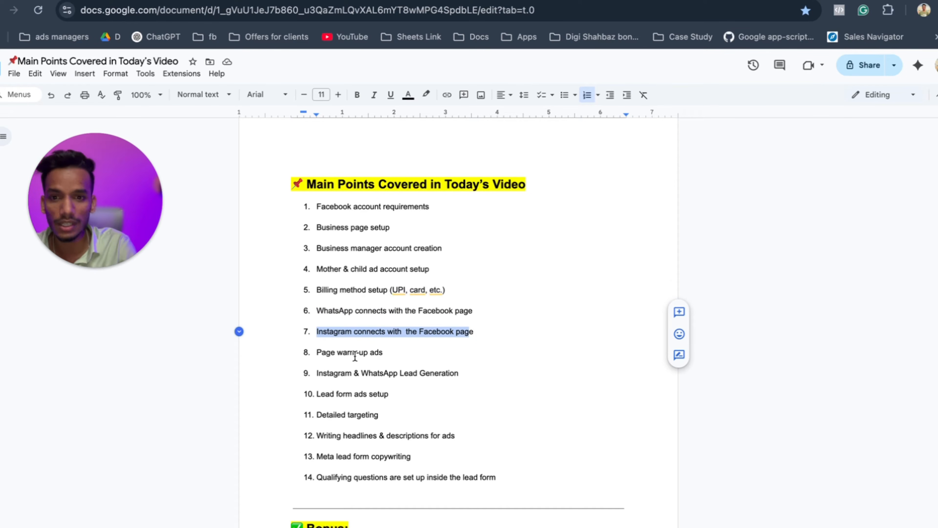
drag(318, 354, 383, 351)
click(383, 351)
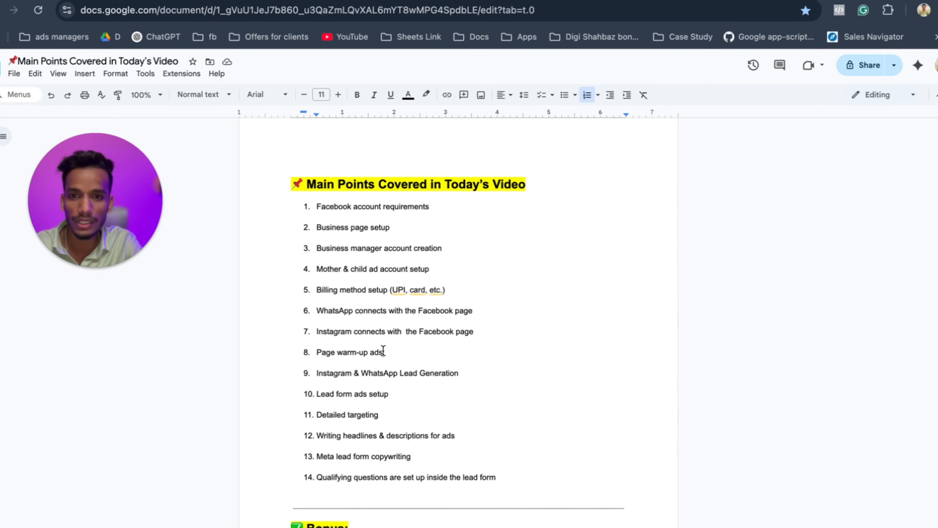
Highlight the Instagram & WhatsApp Lead Generation and Lead form ads points, then return to Facebook.
drag(316, 373, 465, 373)
click(464, 373)
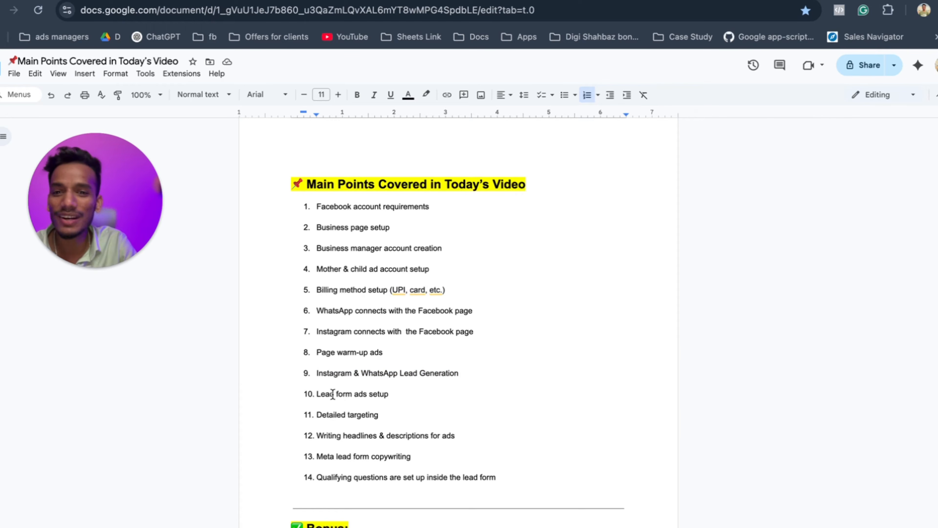
drag(319, 393, 390, 394)
click(390, 394)
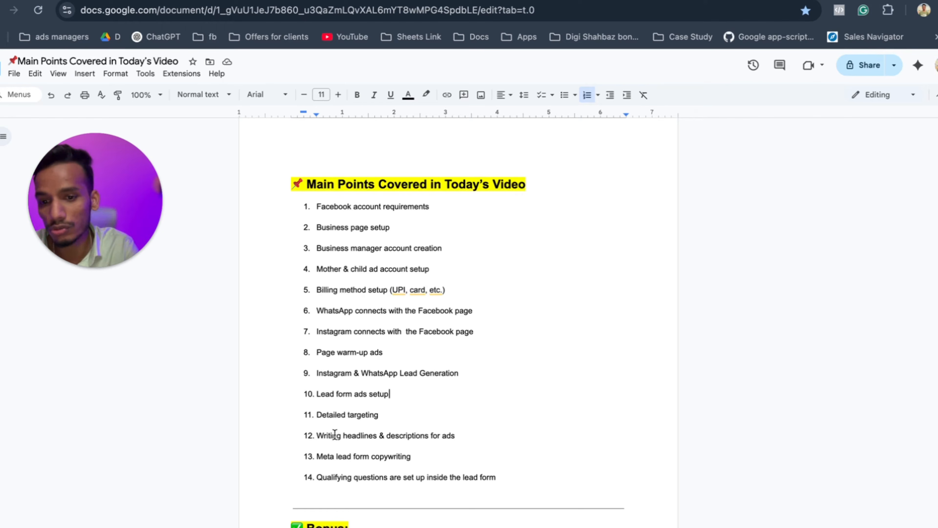
click(369, 526)
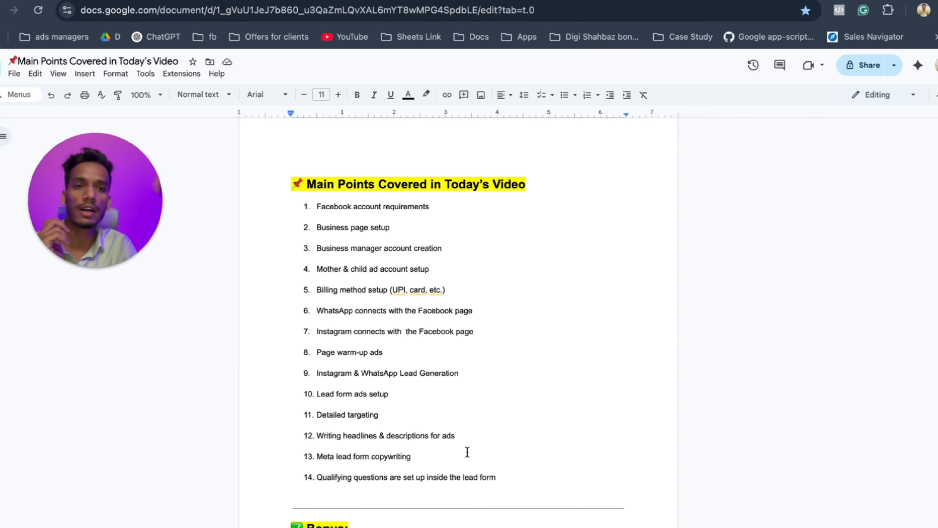
key(ctrl+Right)
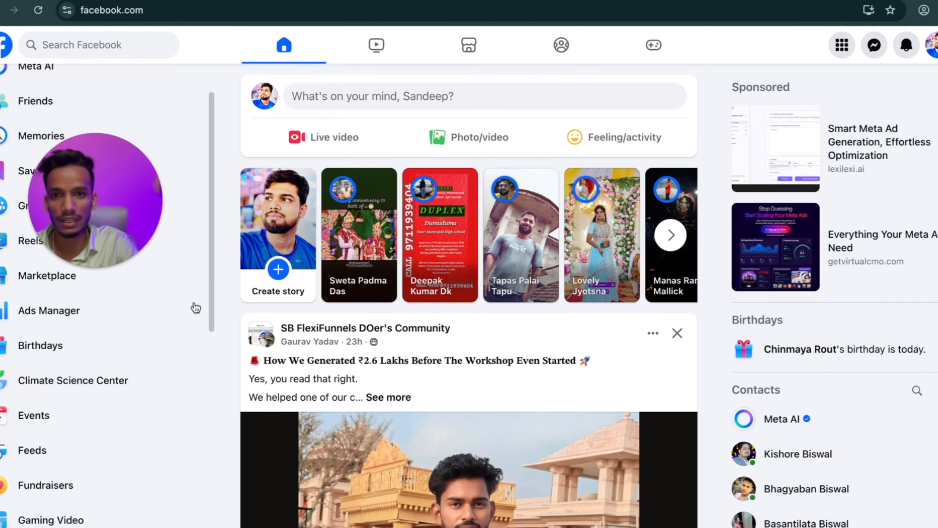
Zoom Chrome out to 80% and show the Pages you manage on Facebook.
scroll(46, 395, down, 3)
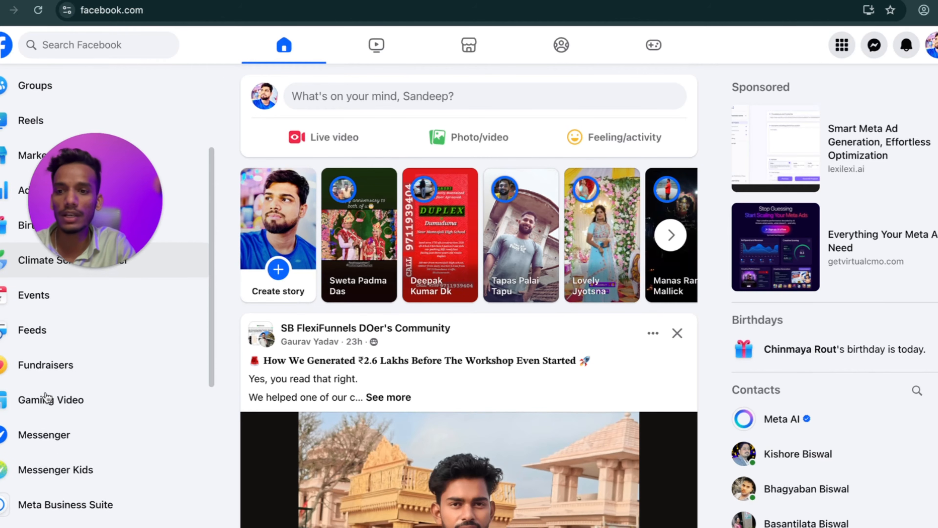
click(935, 10)
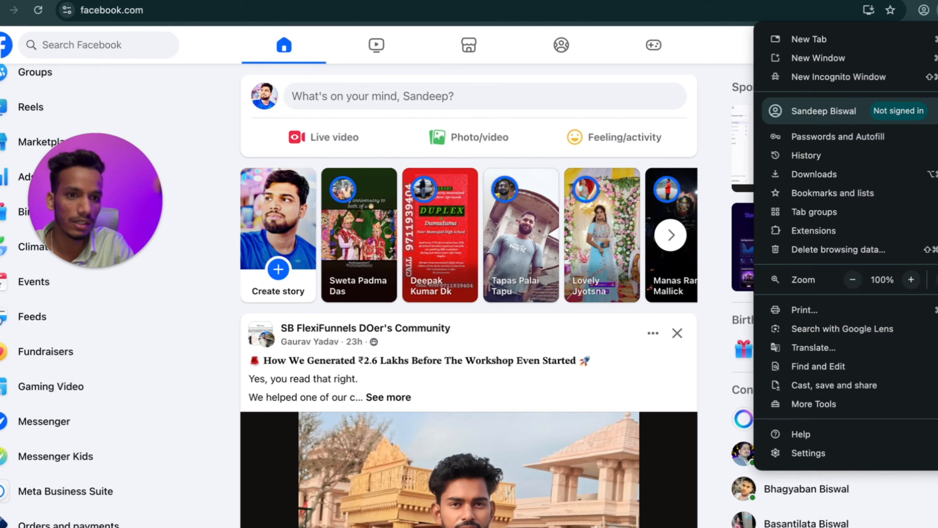
click(853, 279)
click(853, 280)
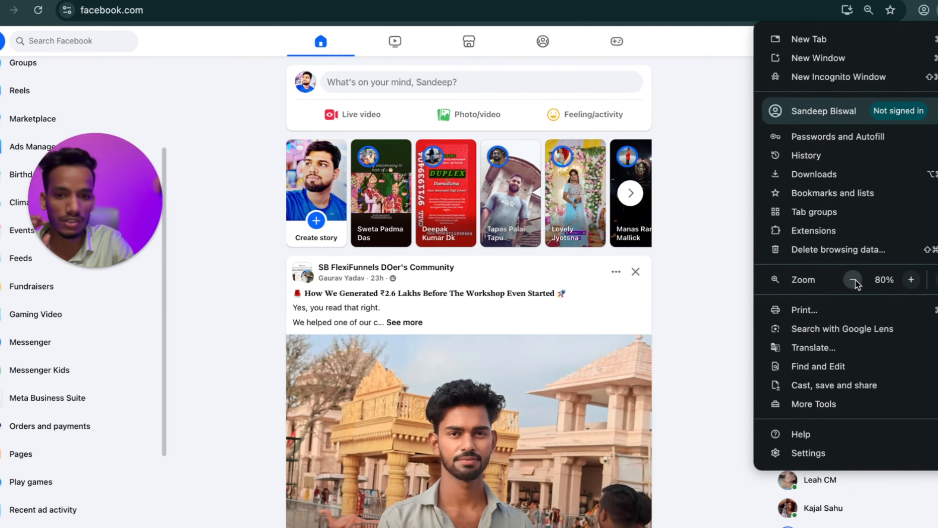
click(610, 50)
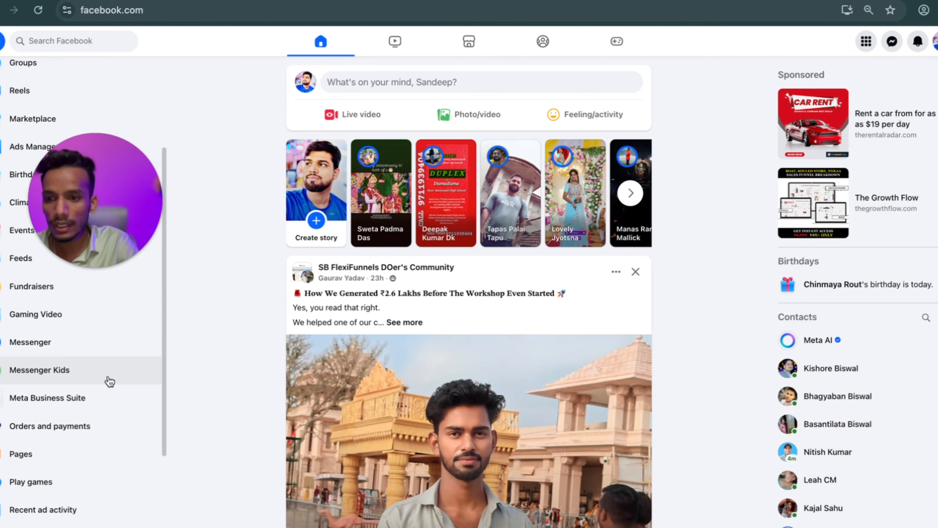
click(19, 452)
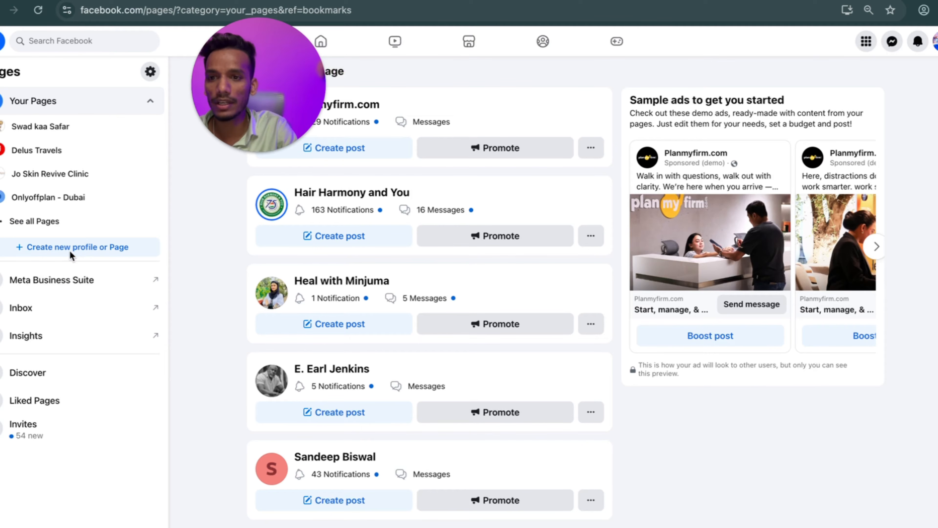
Choose to create a new Public Page and reach the Create a Page form.
click(71, 254)
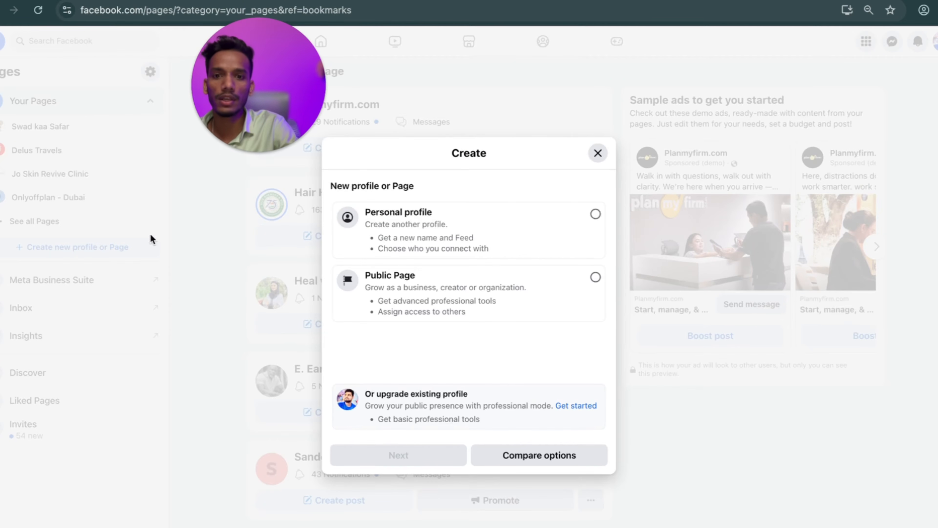
click(594, 277)
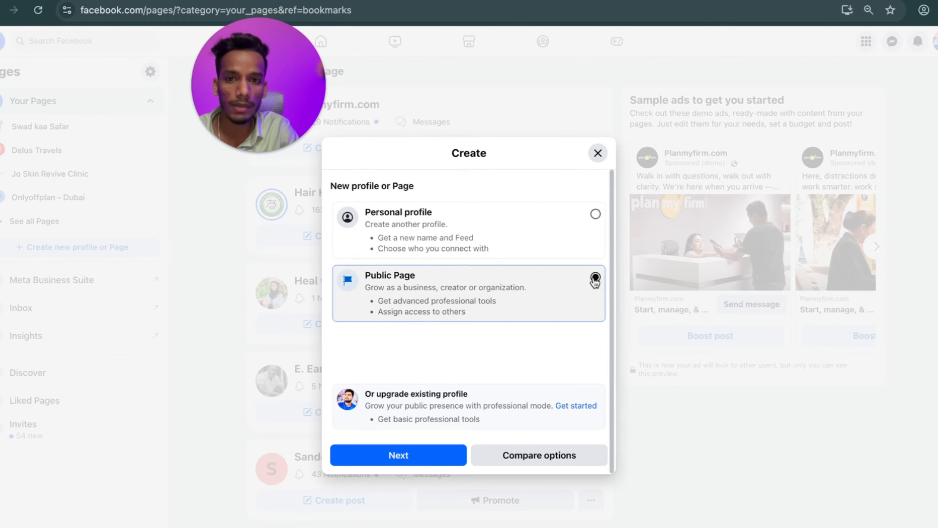
click(421, 455)
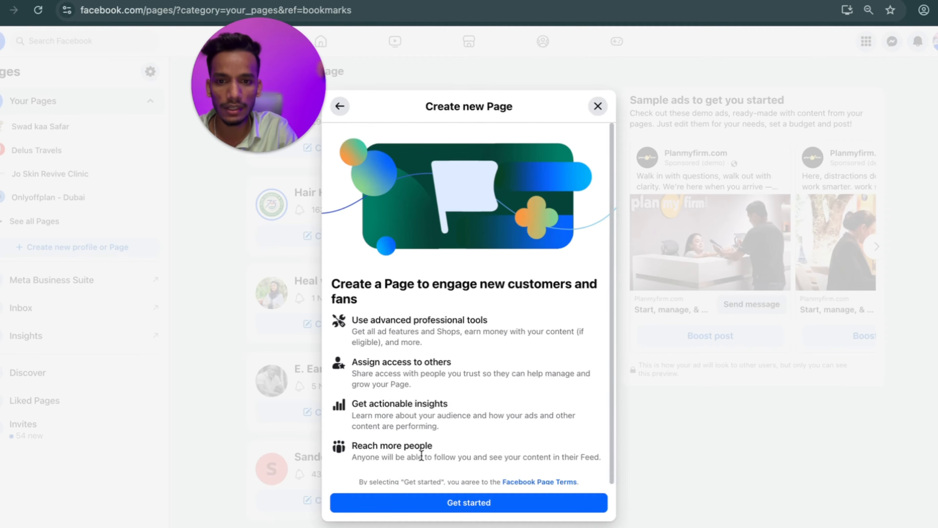
click(443, 504)
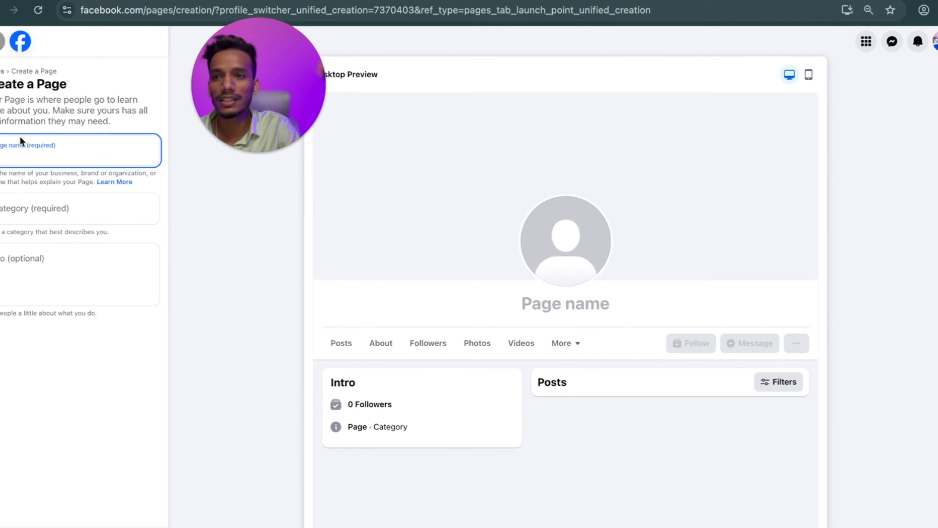
Name the new Page 'Growth Mate' and set its category to Education website.
click(69, 151)
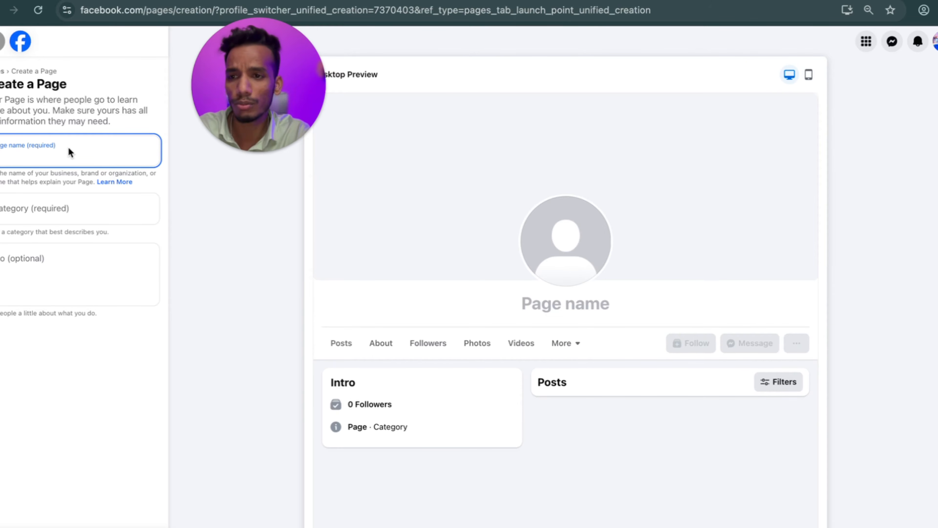
text(Growt)
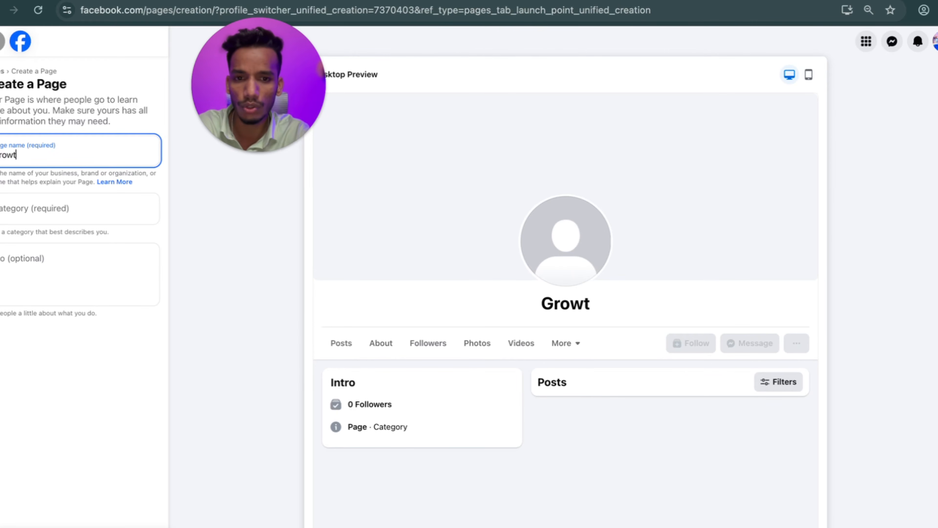
text(h Mate)
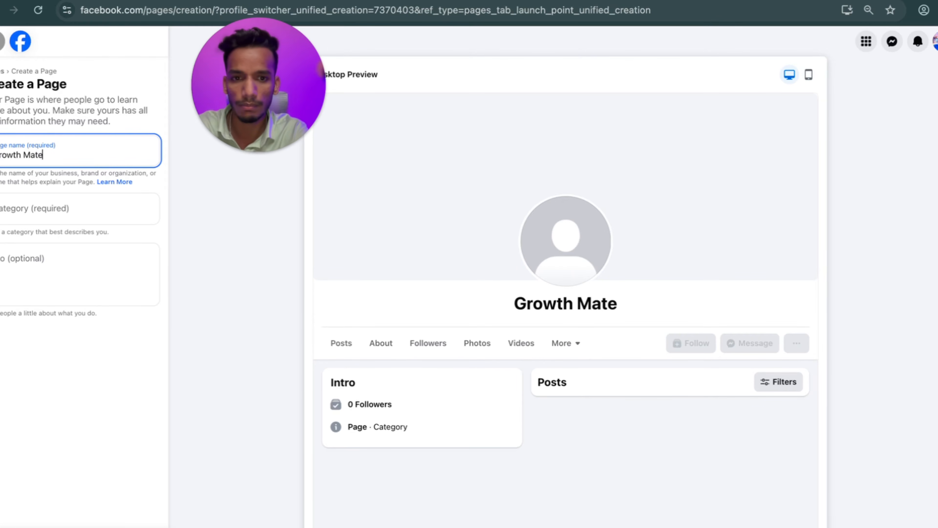
click(39, 196)
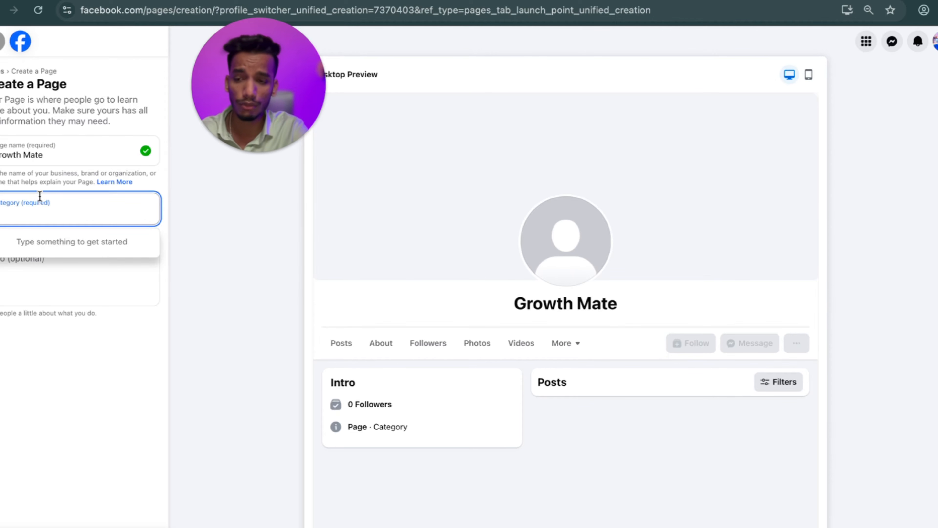
text(Educatio)
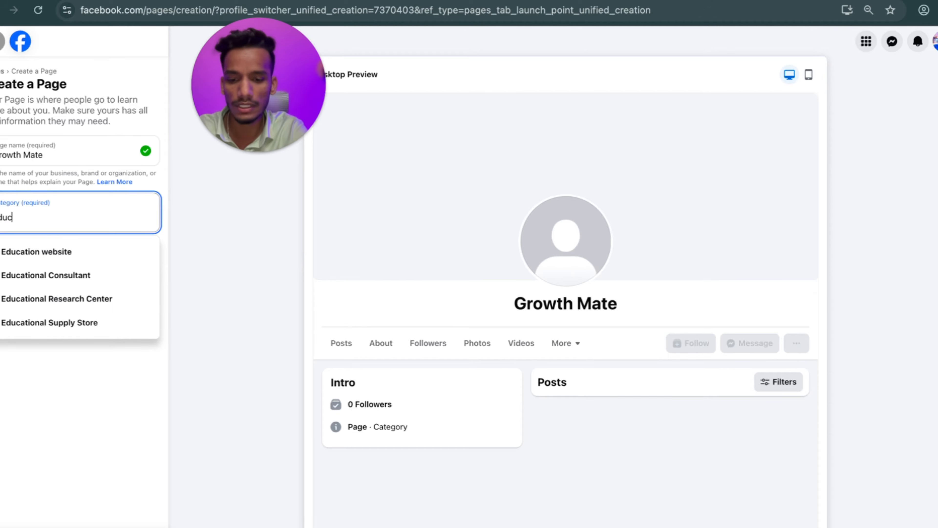
text(n)
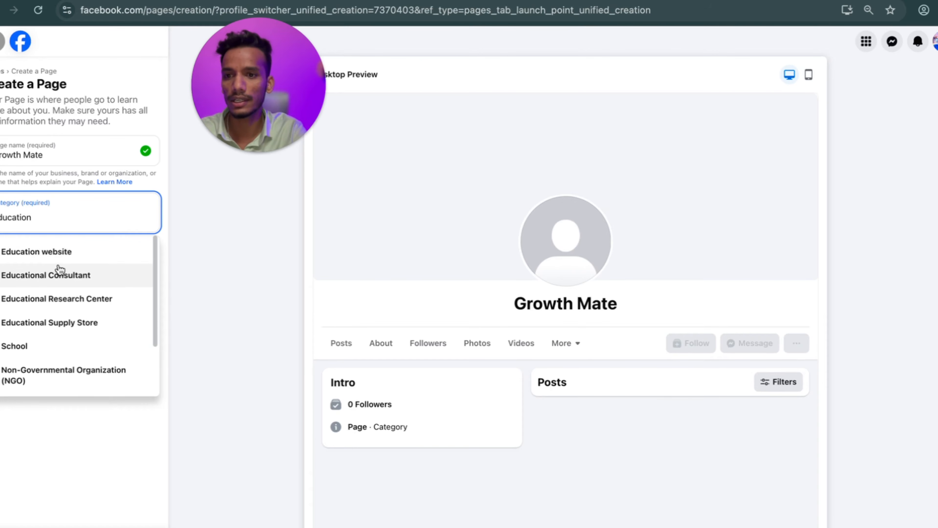
click(87, 253)
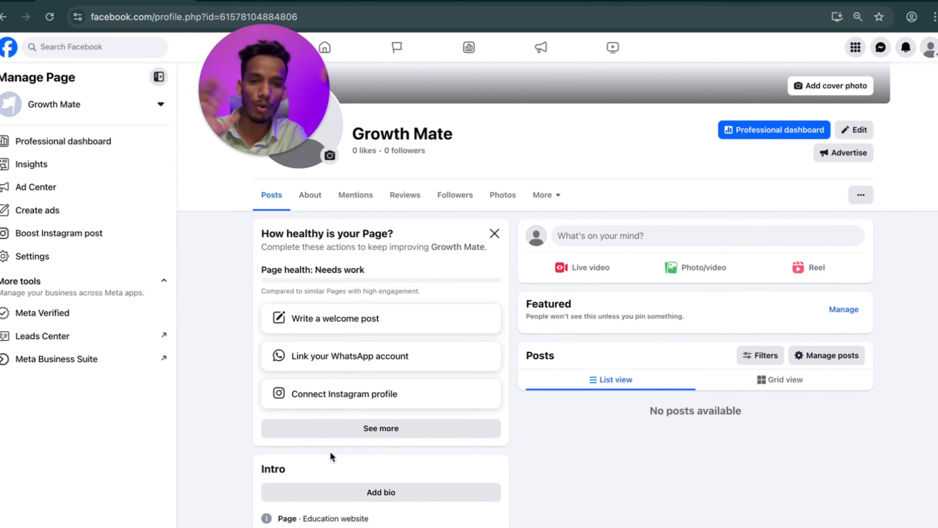
Expand the 'How healthy is your Page?' card to see all Growth Mate setup steps.
scroll(445, 340, up, 5)
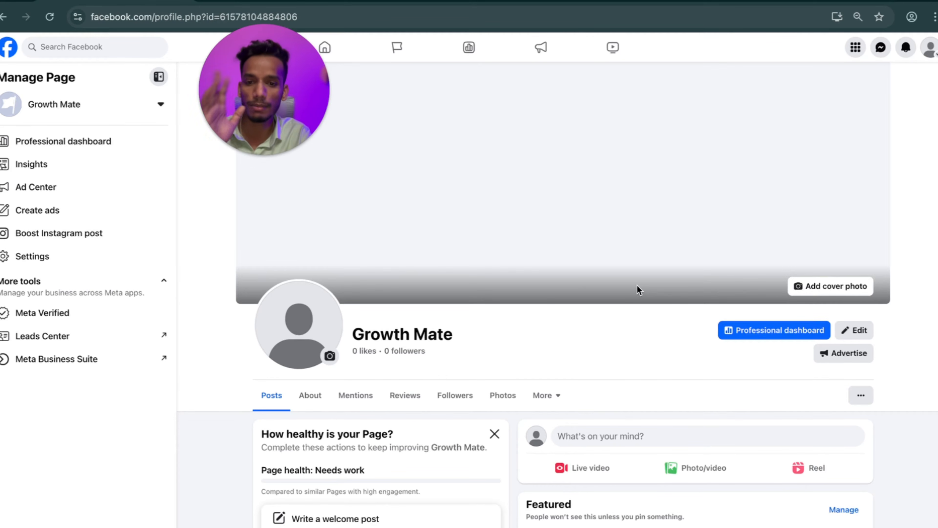
scroll(639, 289, down, 4)
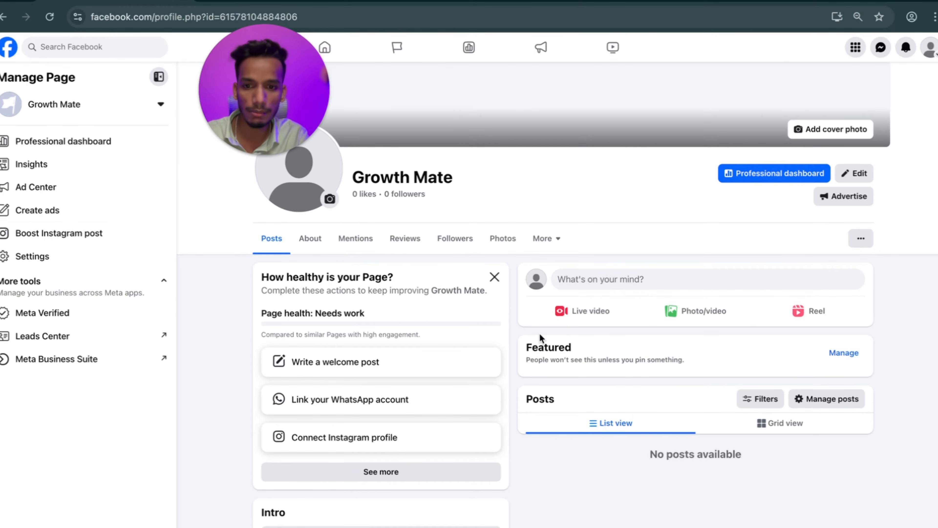
scroll(539, 336, down, 2)
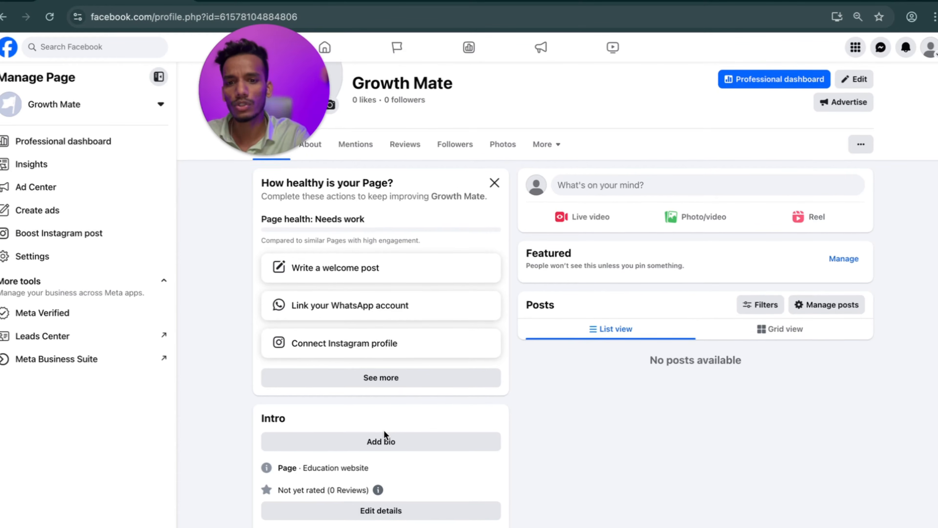
scroll(384, 433, up, 2)
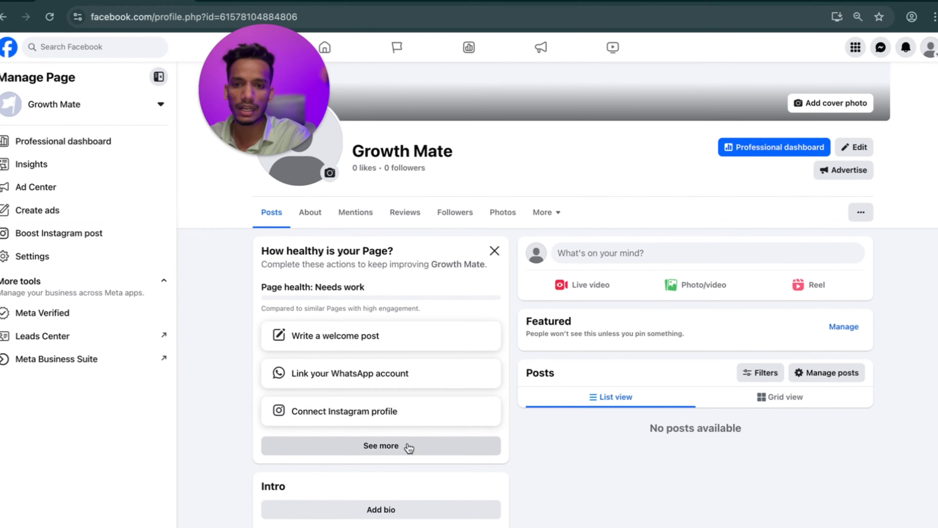
scroll(404, 445, down, 2)
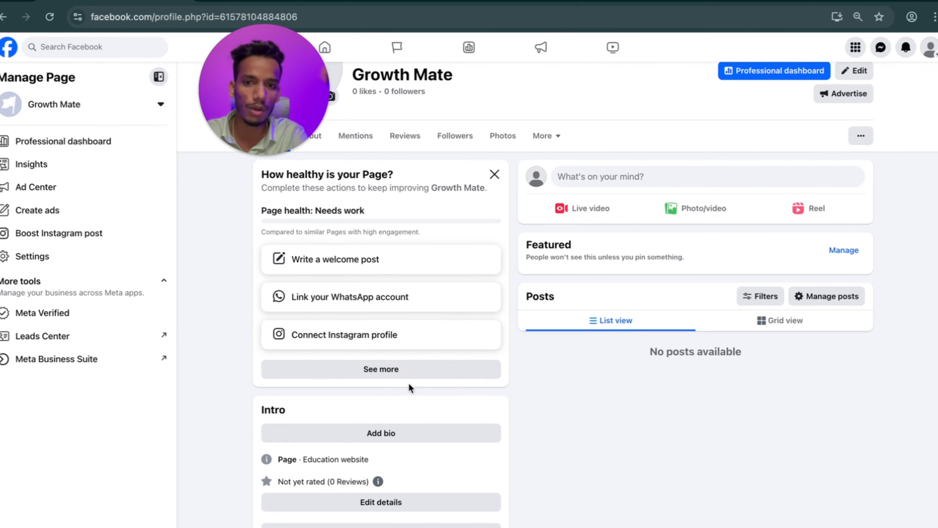
click(377, 368)
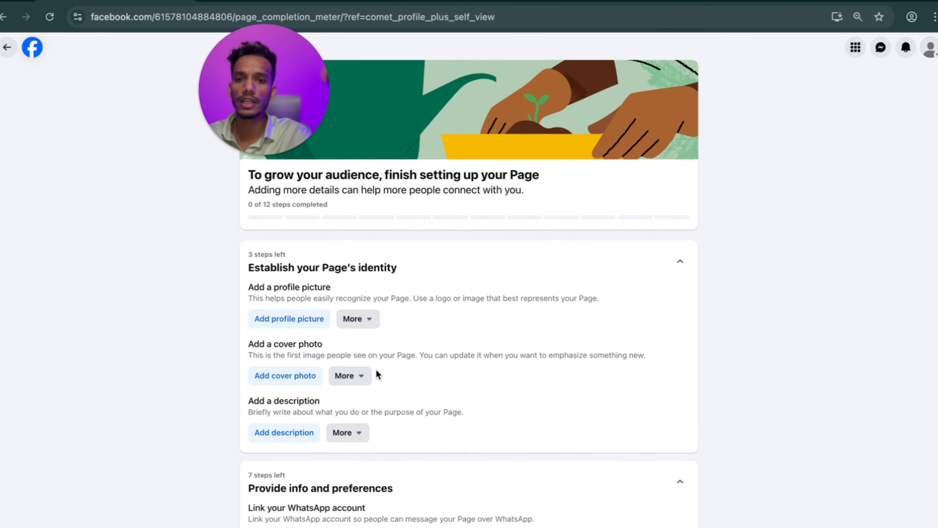
Skip the profile picture, cover photo and description steps, and mark WhatsApp linking not applicable.
scroll(376, 369, down, 1)
click(372, 297)
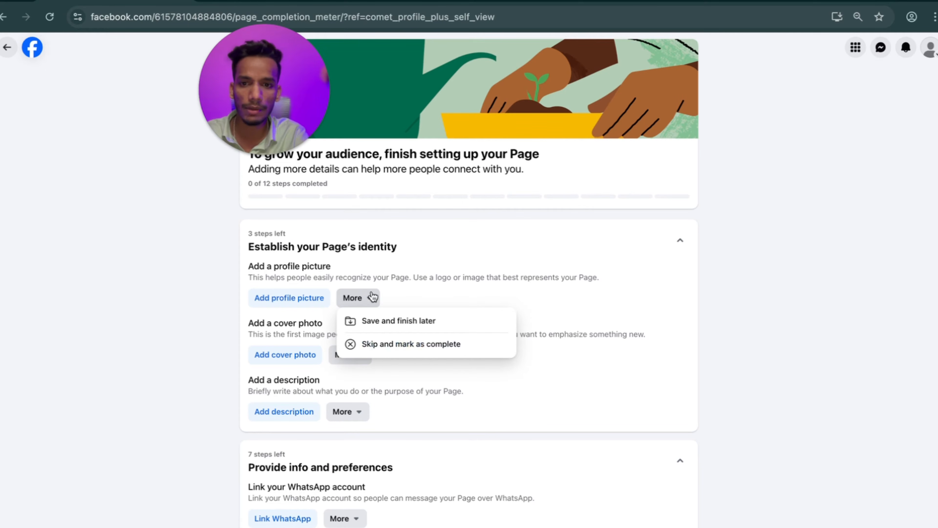
click(393, 345)
scroll(391, 344, down, 1)
click(347, 284)
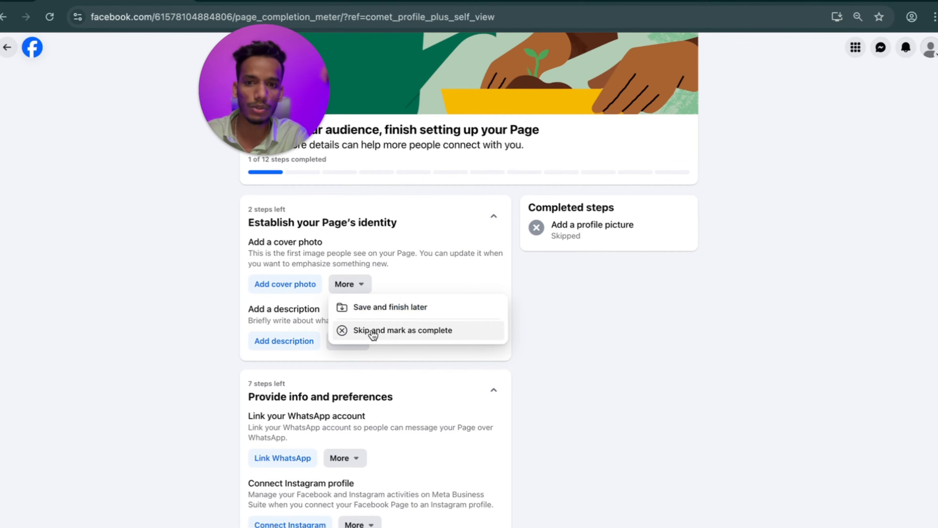
click(370, 328)
scroll(299, 200, up, 1)
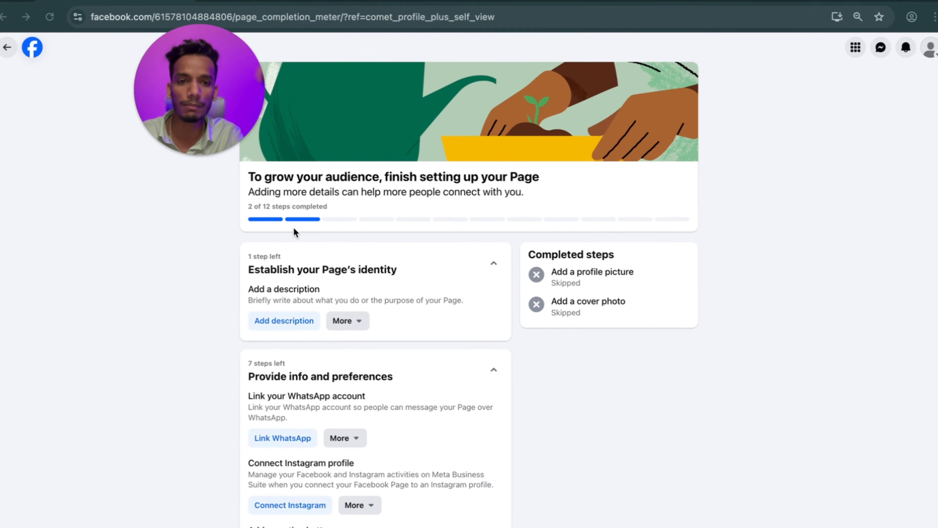
scroll(293, 227, down, 2)
click(358, 263)
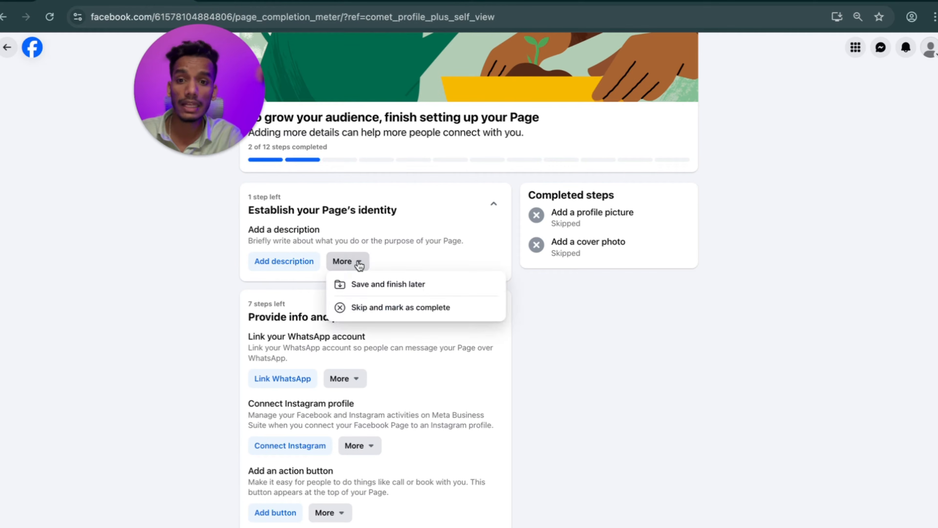
click(354, 308)
click(365, 261)
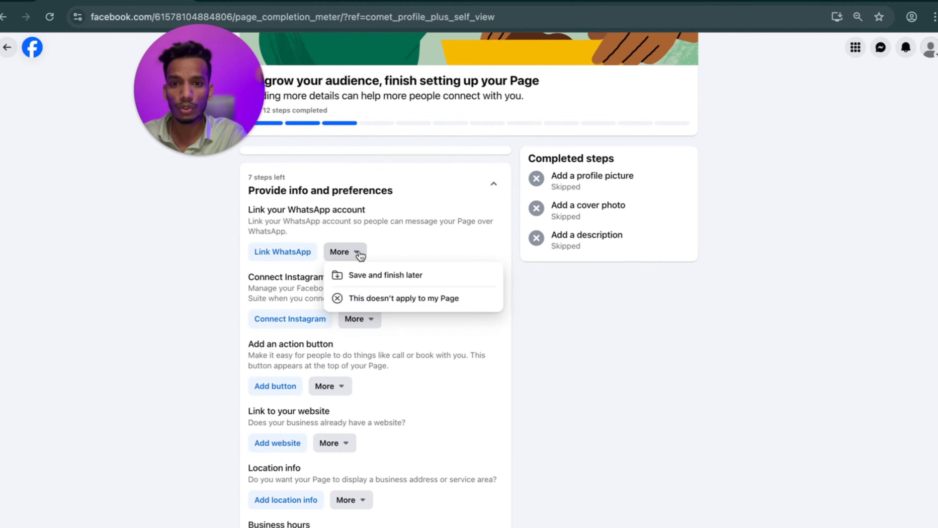
click(379, 295)
Skip phone number, invite friends, welcome post, Instagram and website steps; mark location not applicable.
scroll(381, 299, down, 5)
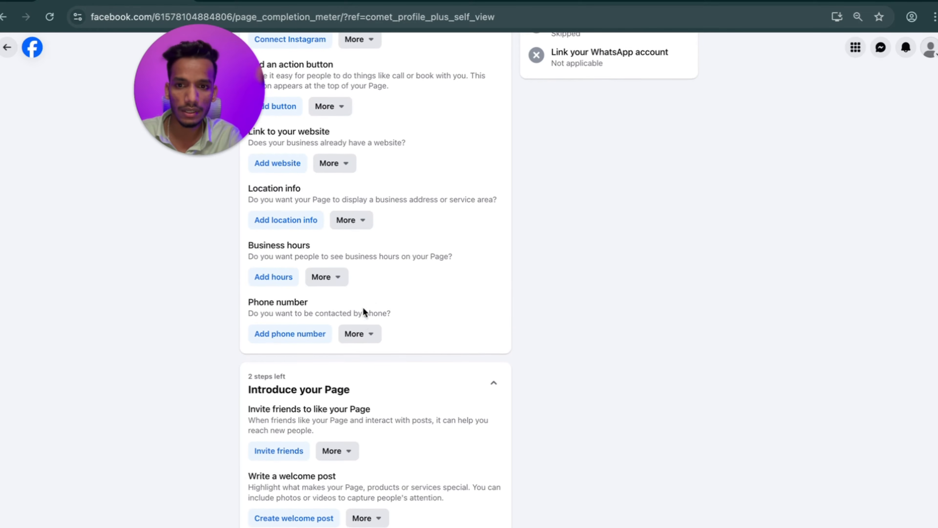
click(360, 335)
click(379, 383)
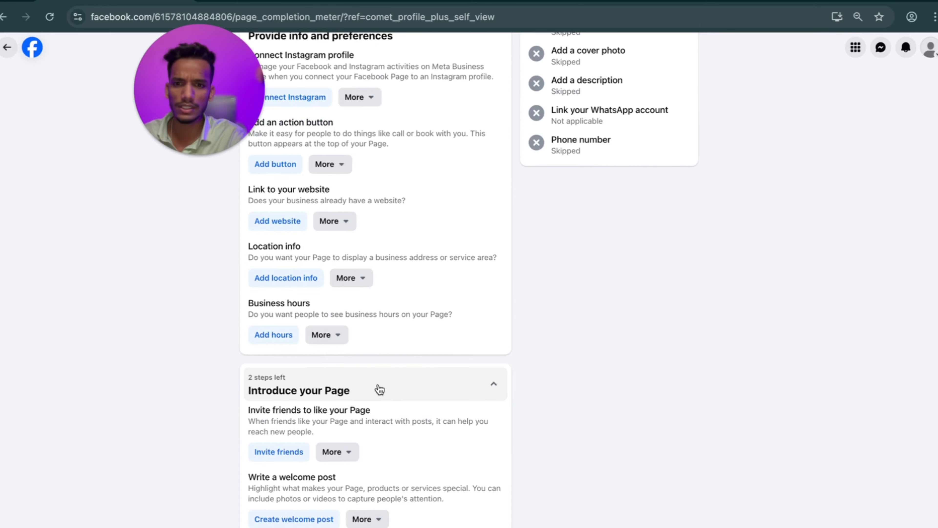
click(340, 451)
click(376, 499)
click(367, 518)
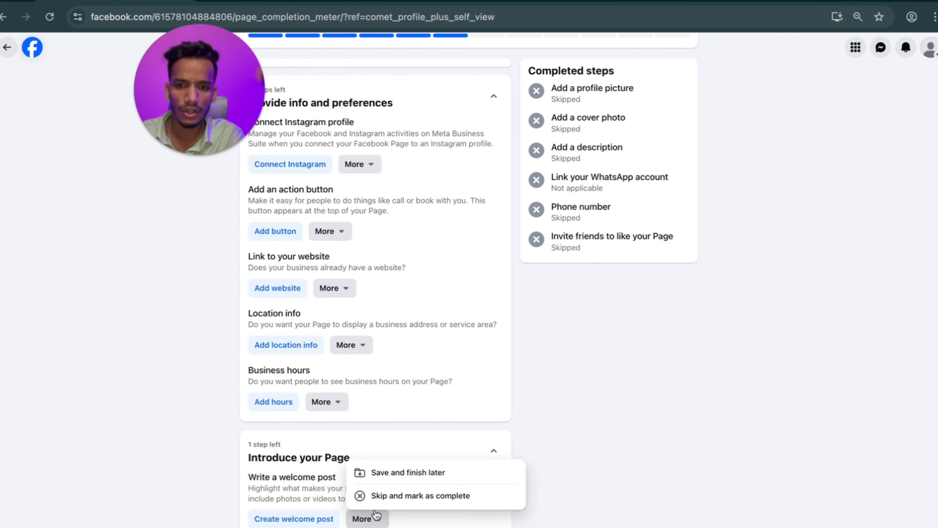
click(410, 495)
scroll(380, 362, down, 2)
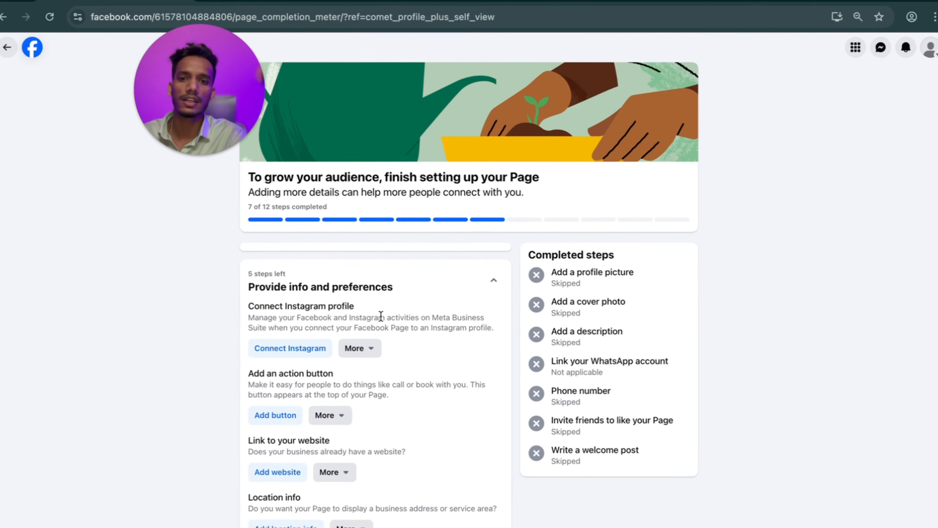
click(358, 348)
click(412, 393)
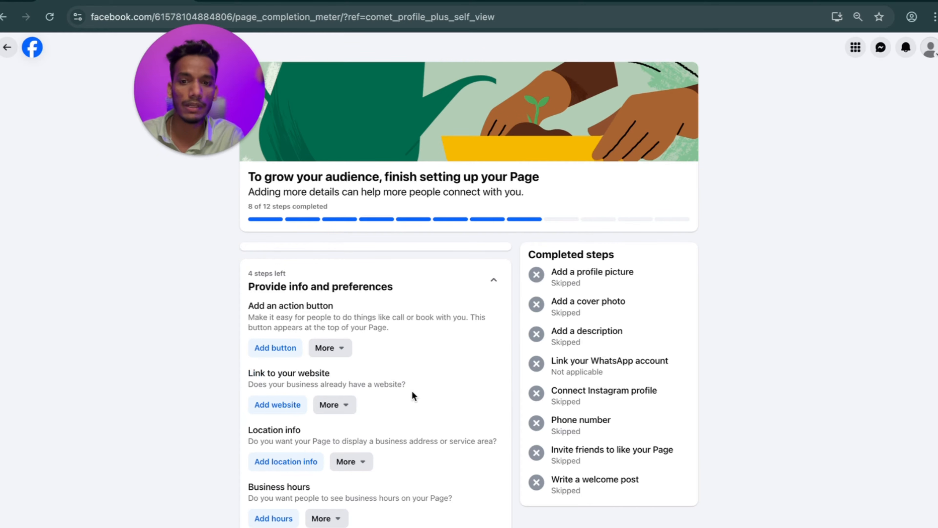
click(335, 405)
click(367, 446)
click(355, 406)
click(384, 449)
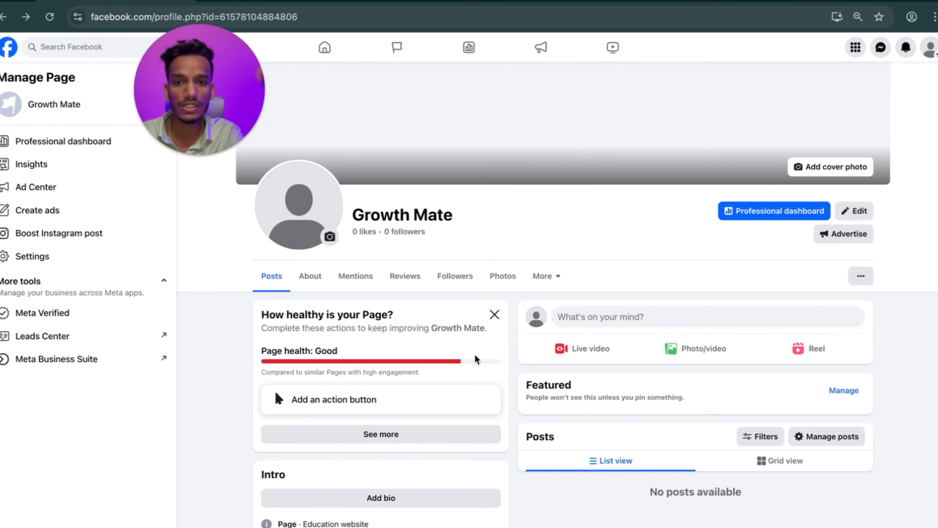
Scroll the Growth Mate Page to confirm its Page health now reads Good.
scroll(464, 361, down, 3)
scroll(464, 362, up, 5)
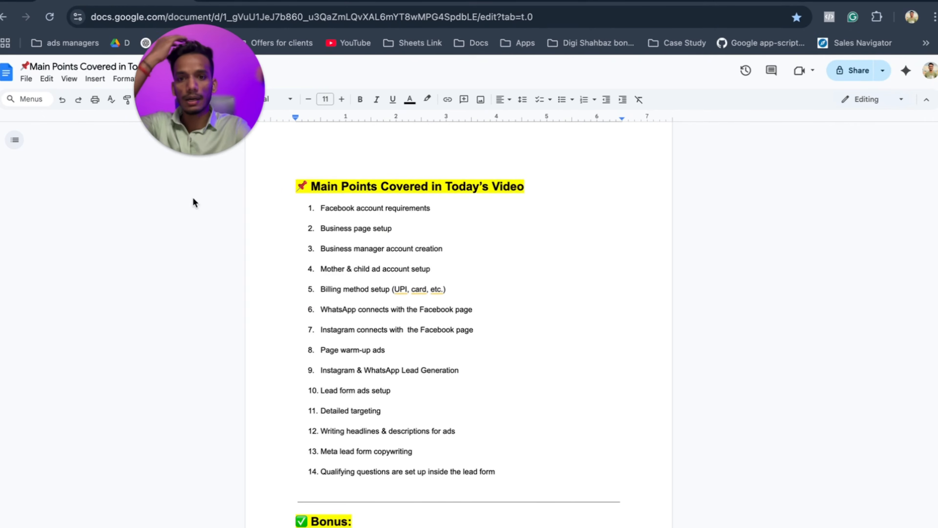
Highlight outline item 3, the Business manager account creation point, then deselect it.
drag(322, 250, 442, 252)
click(443, 251)
scroll(443, 252, down, 1)
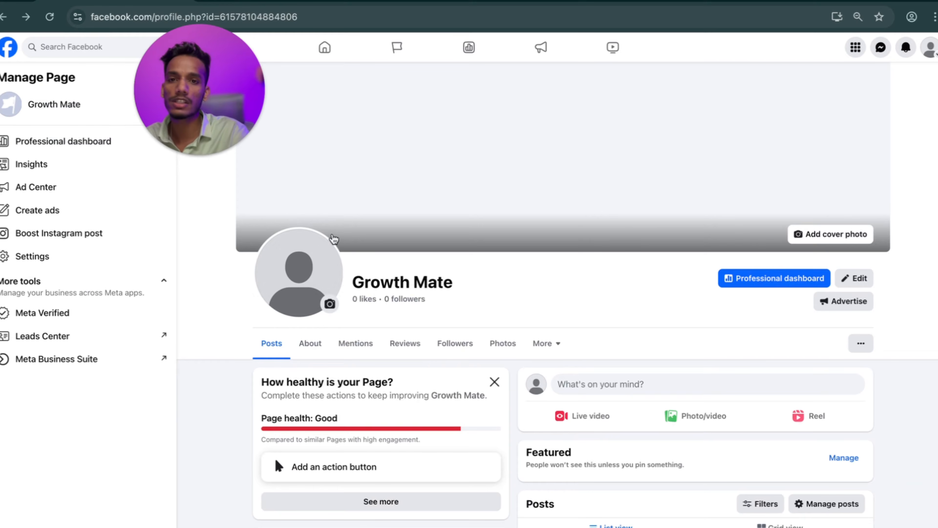
Open a new Chrome tab and dismiss the Enhanced ad privacy notice.
click(328, 48)
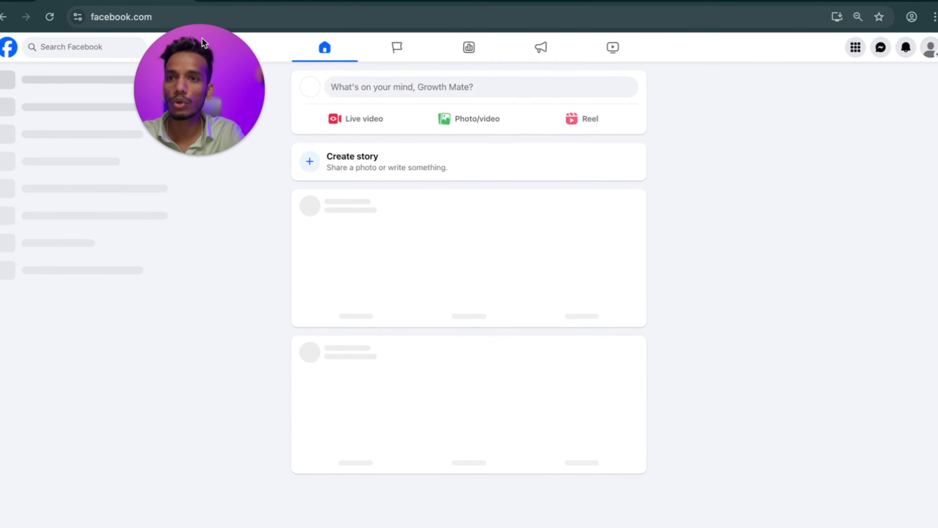
click(205, 0)
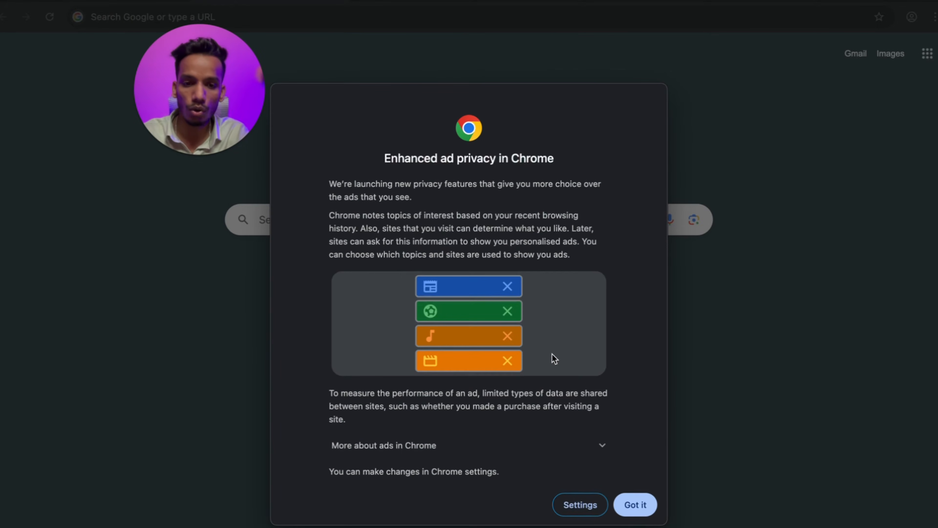
click(635, 503)
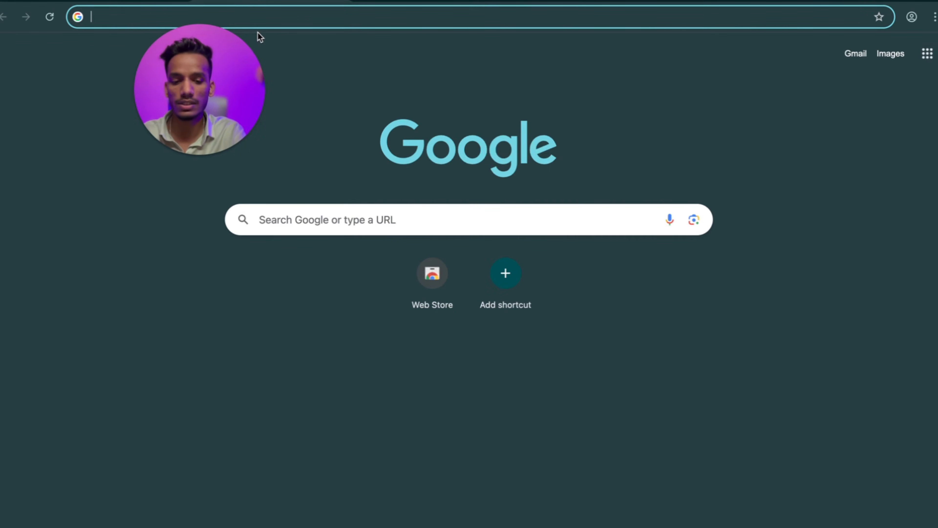
Search Google for 'meta business suite' from the address bar.
text(meta bsuiess)
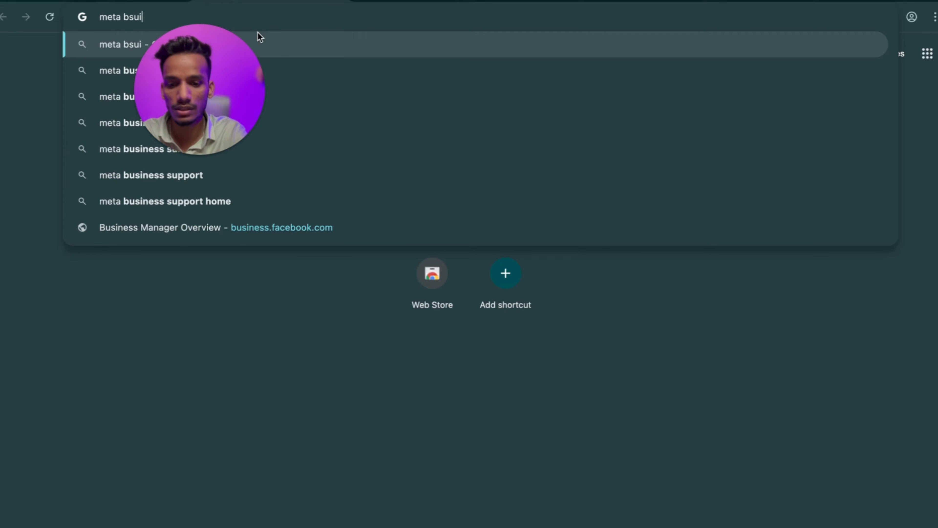
drag(195, 85, 97, 212)
click(170, 25)
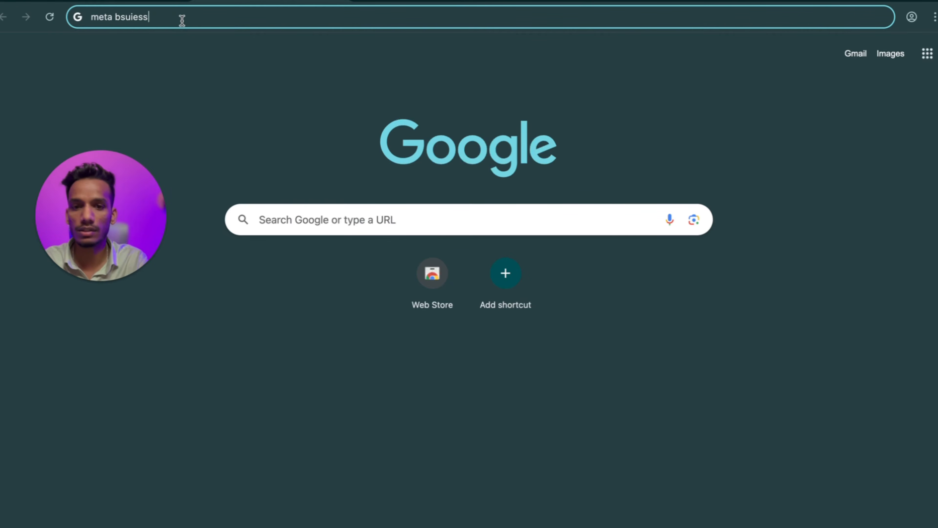
key(BackSpace)
key(BackSpace)
key(BackSpace)
key(BackSpace)
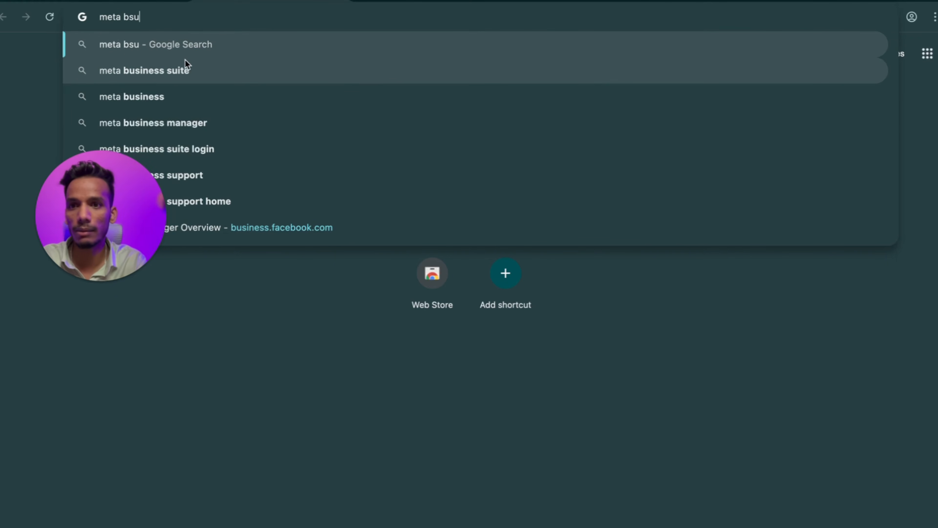
click(185, 67)
drag(146, 225, 196, 62)
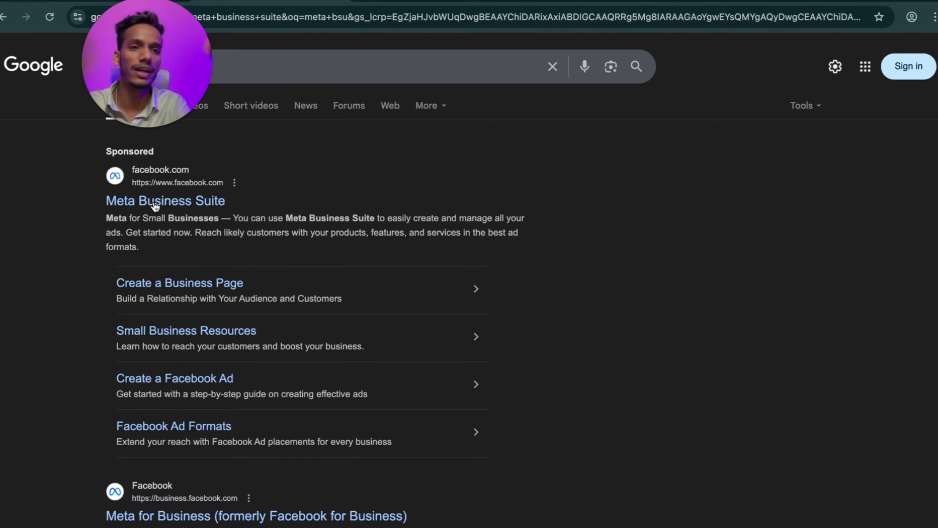
Open Meta Business Suite from the sponsored result, get started, and begin a new business portfolio.
click(177, 207)
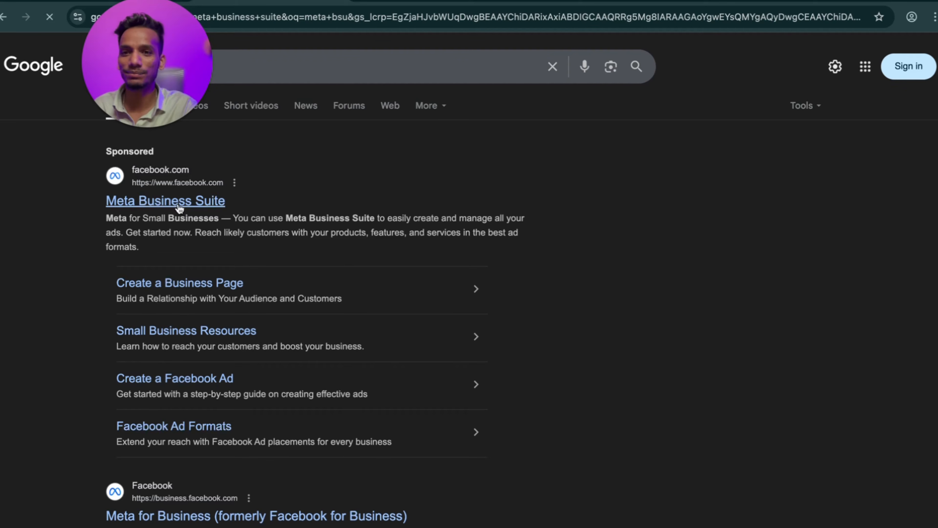
drag(183, 67, 109, 141)
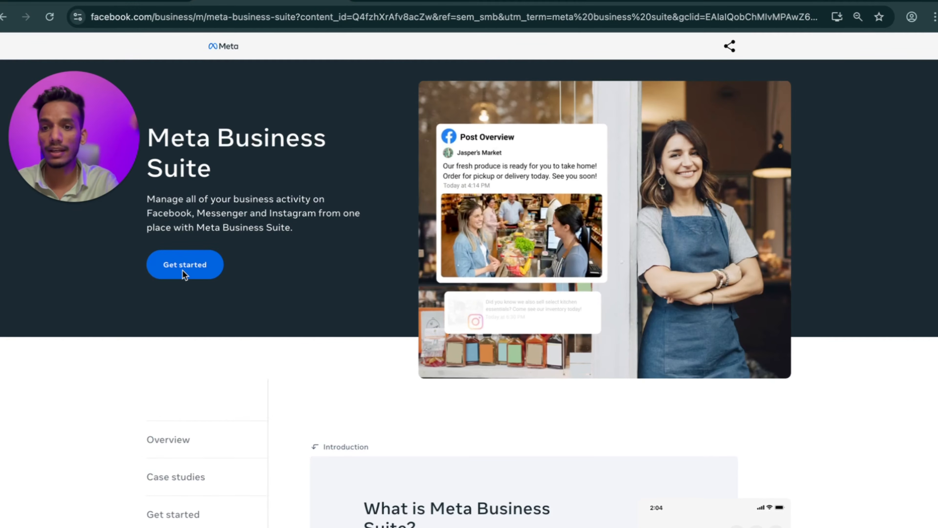
click(192, 263)
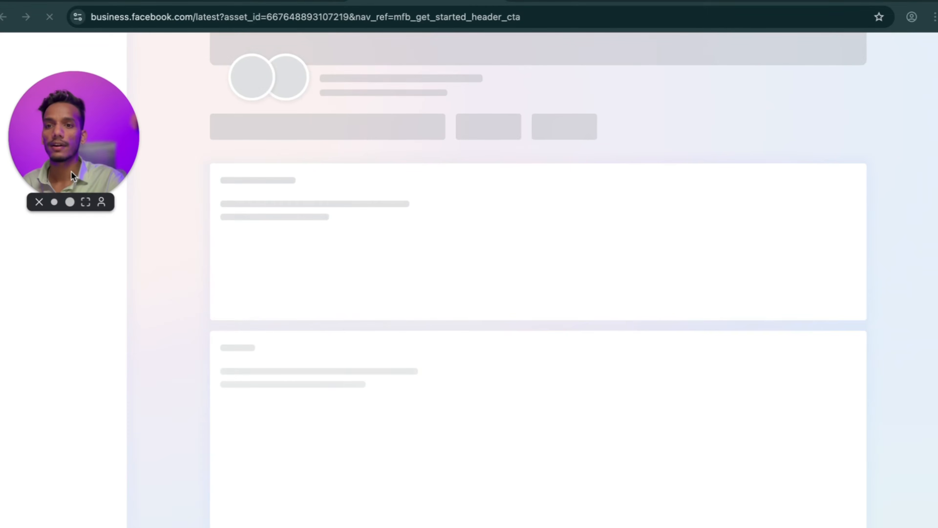
drag(69, 174, 476, 144)
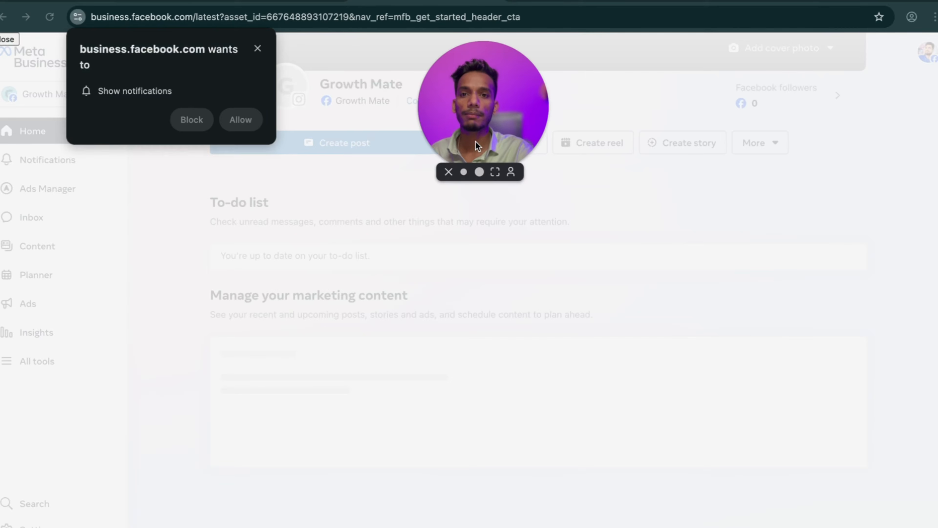
click(249, 123)
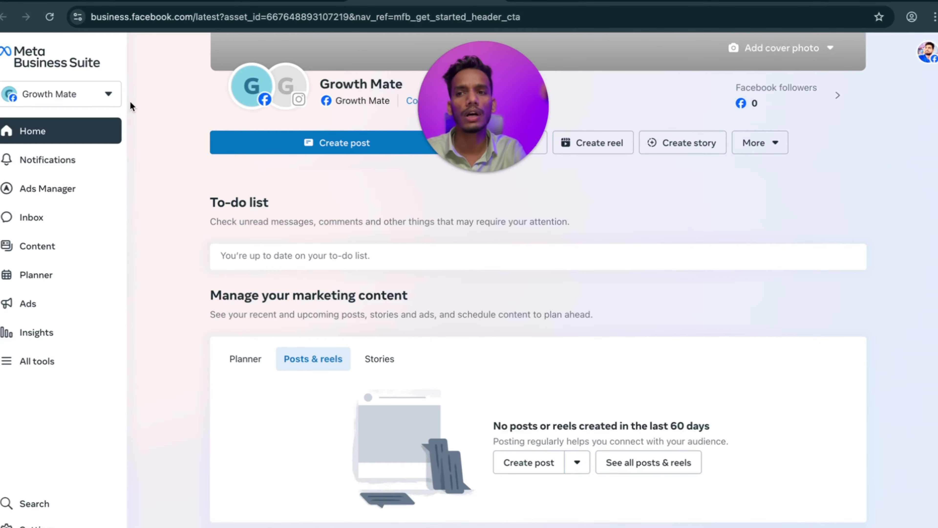
click(109, 95)
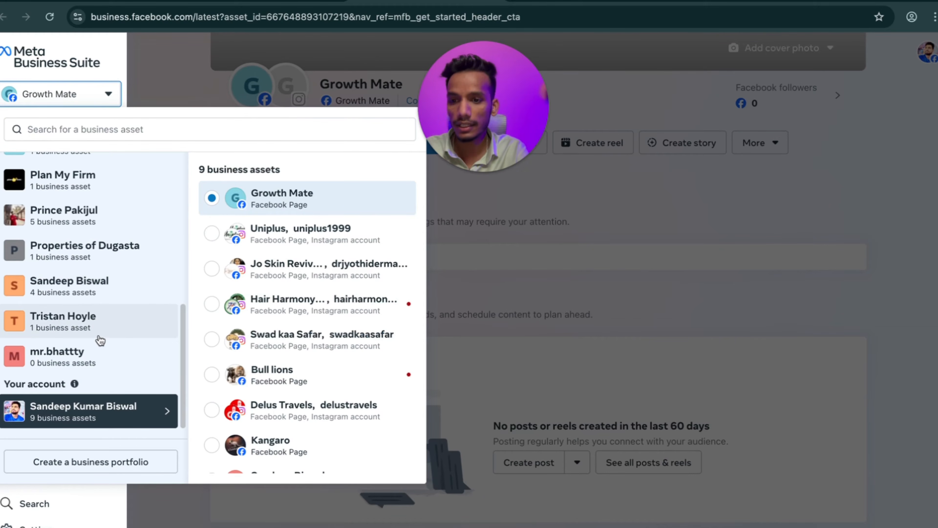
click(80, 468)
Fill in the contact's first name, last name and business email, then press Create.
click(381, 203)
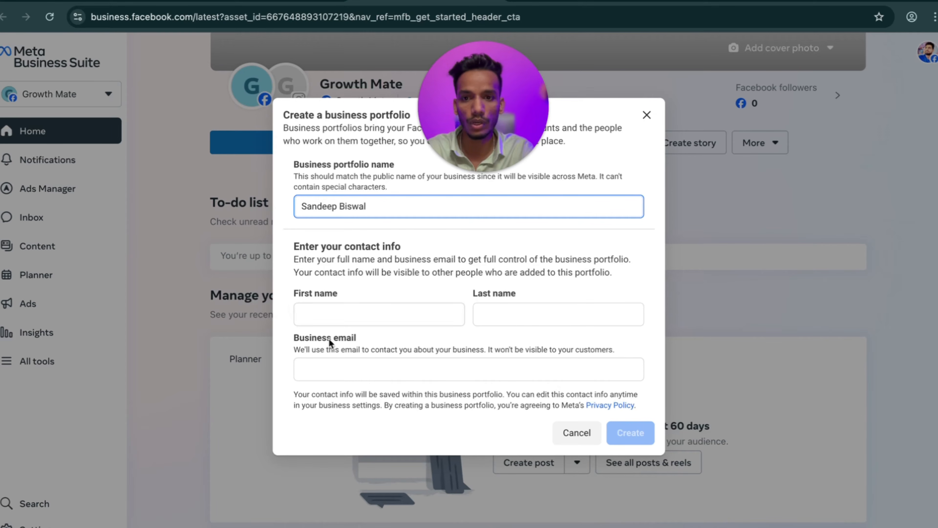
click(311, 310)
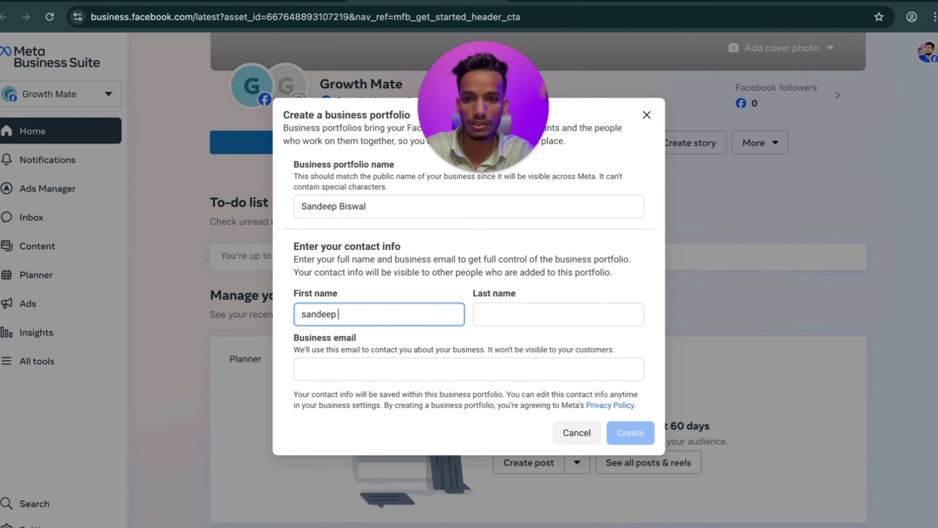
click(509, 312)
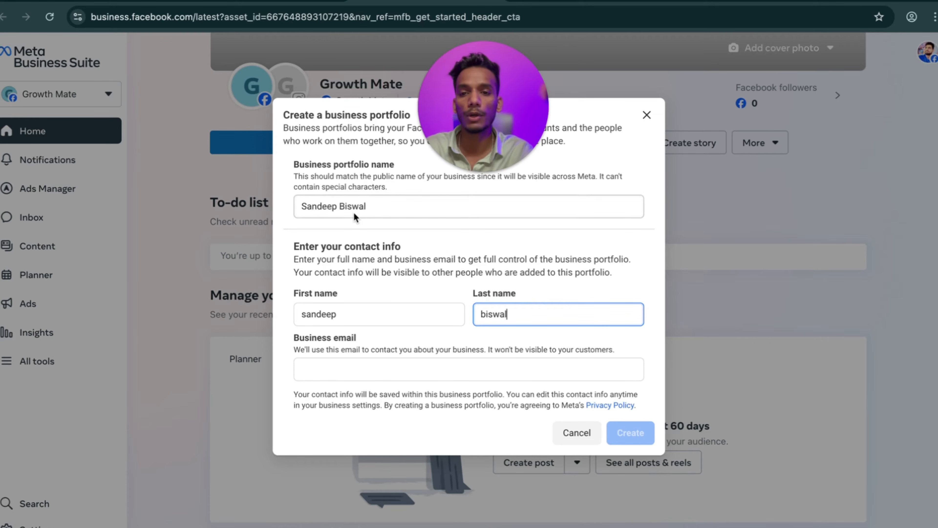
click(307, 206)
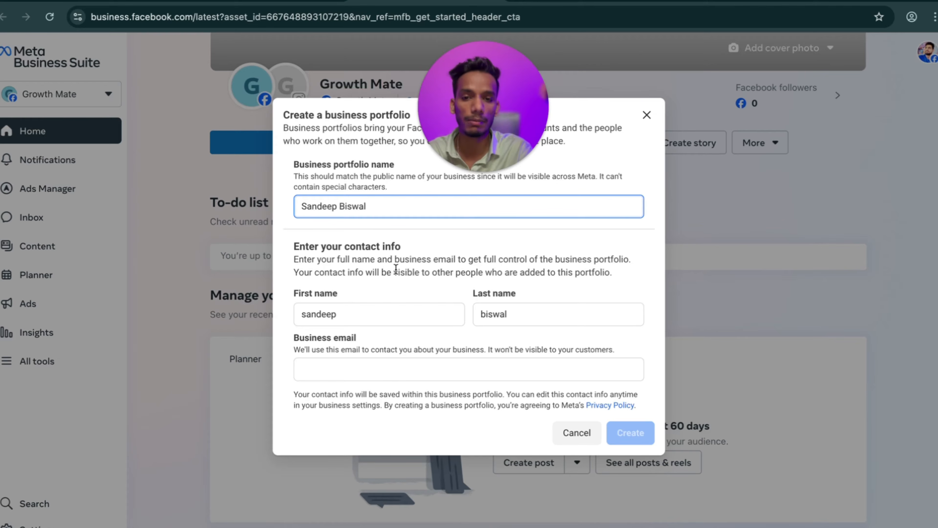
click(339, 372)
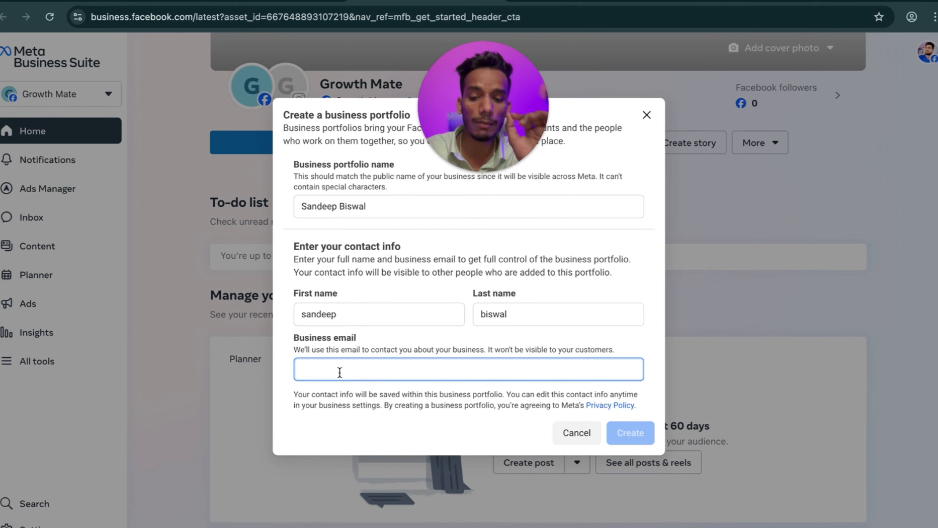
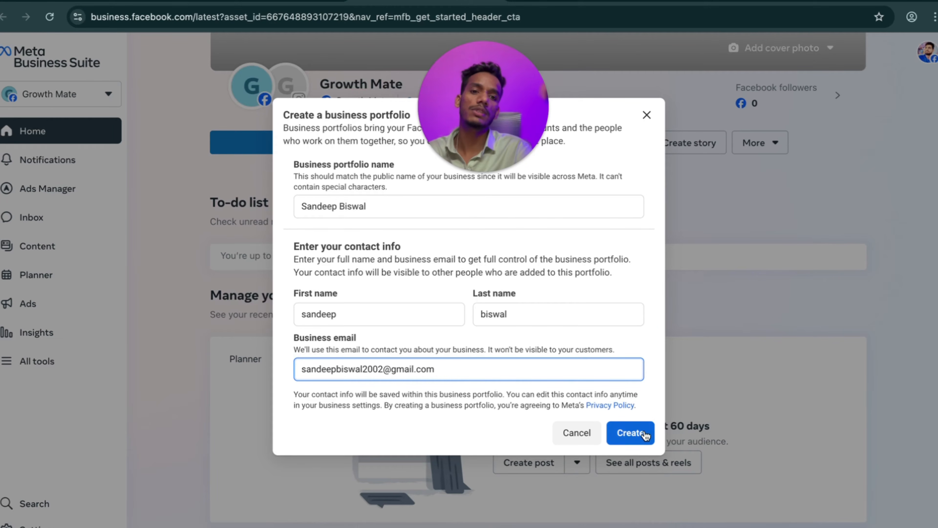
click(643, 434)
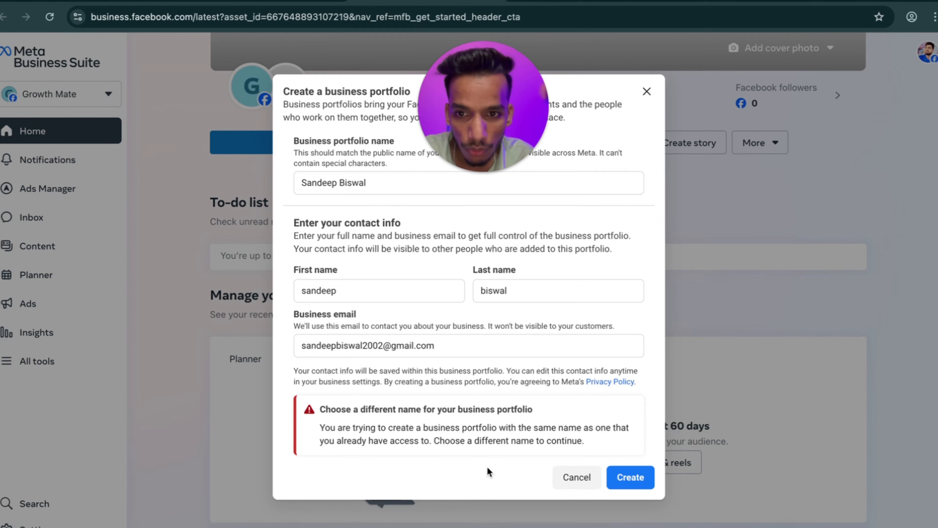
Change the portfolio name's ending to 'G', resubmit, hit the portfolio-limit error, and cancel.
click(381, 188)
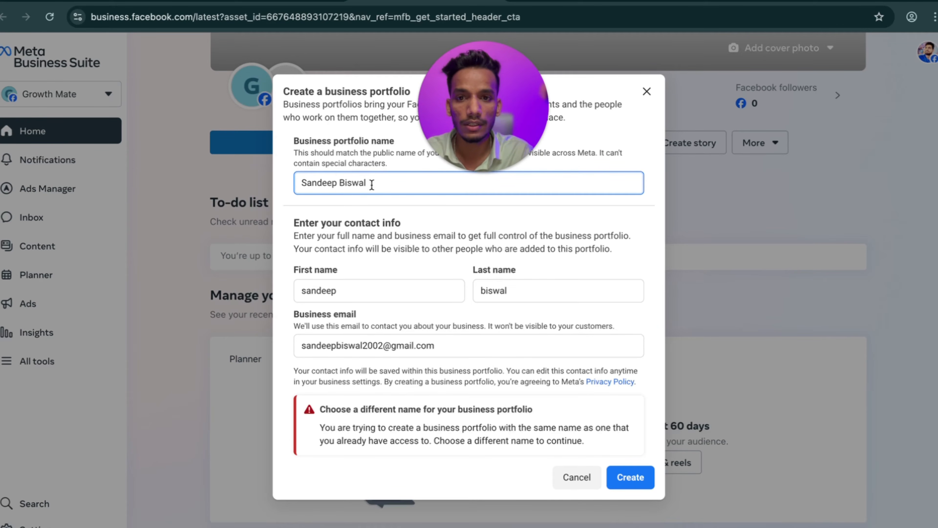
key(BackSpace)
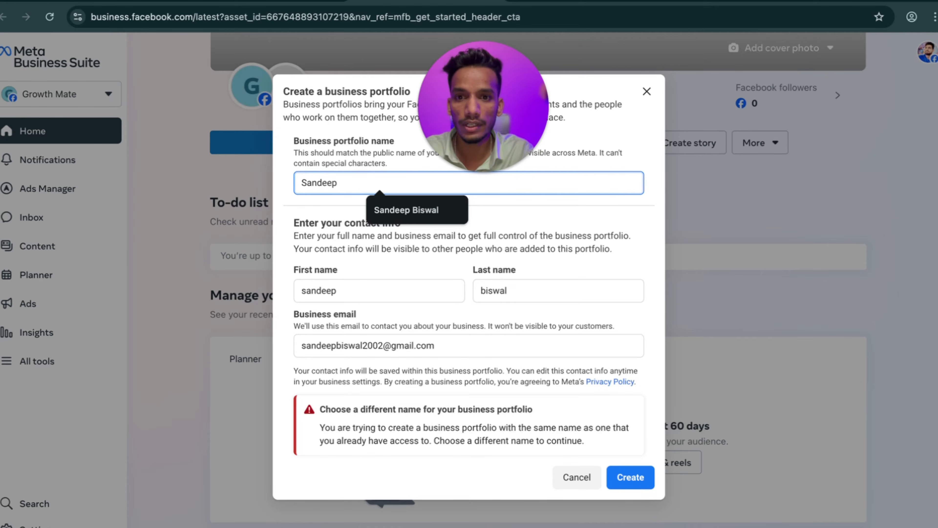
text(Growth mate media)
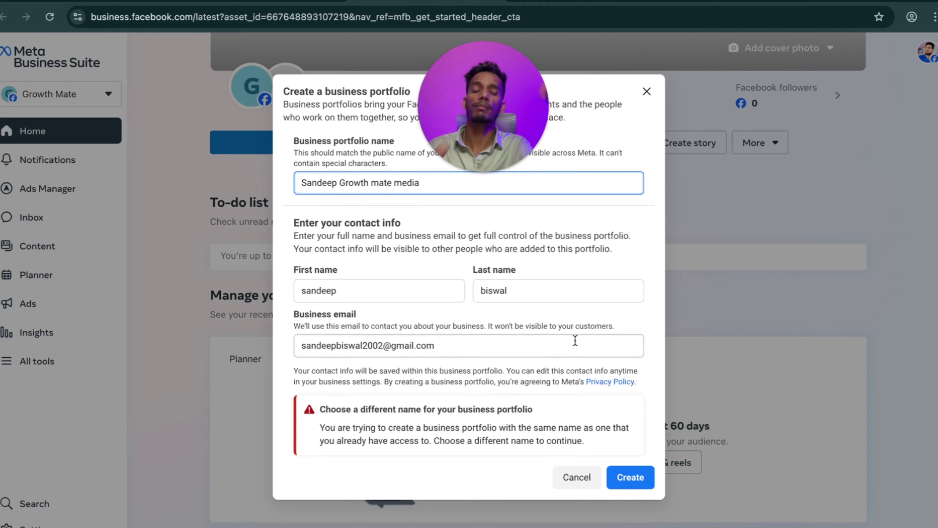
click(640, 486)
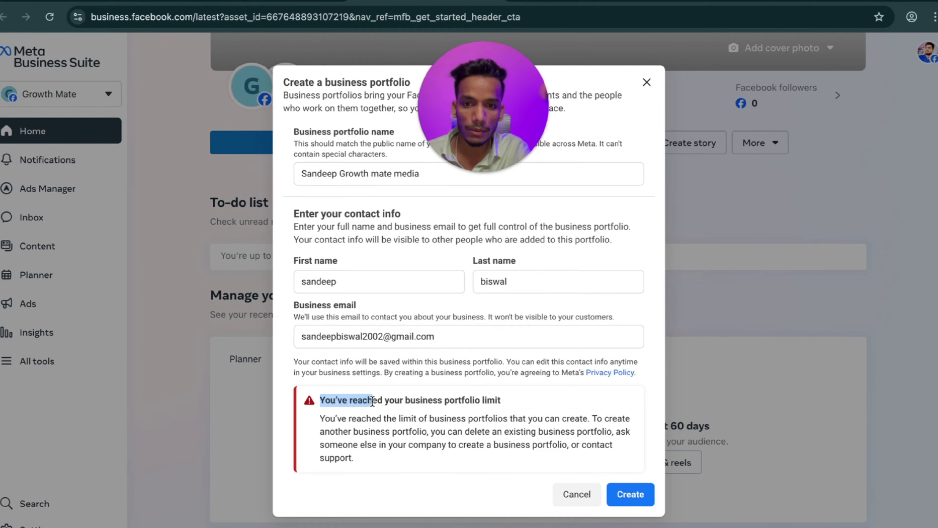
click(498, 401)
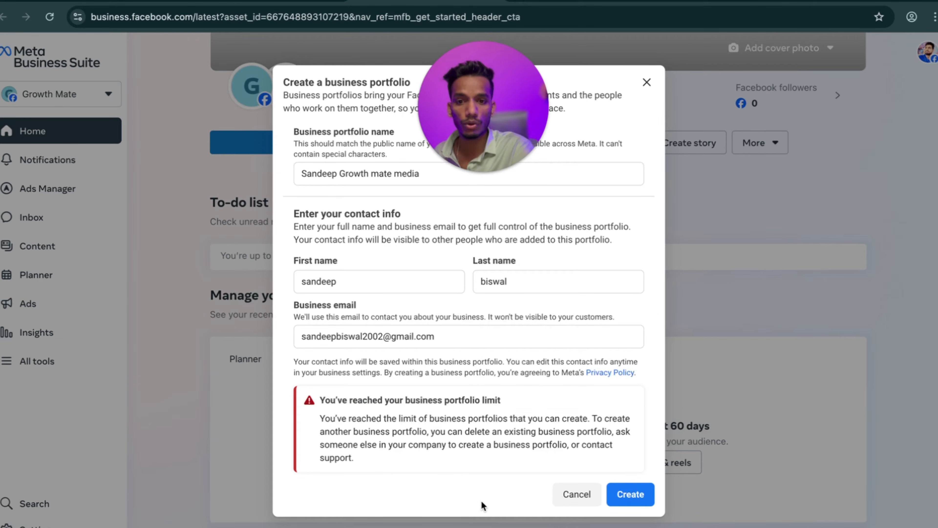
click(589, 497)
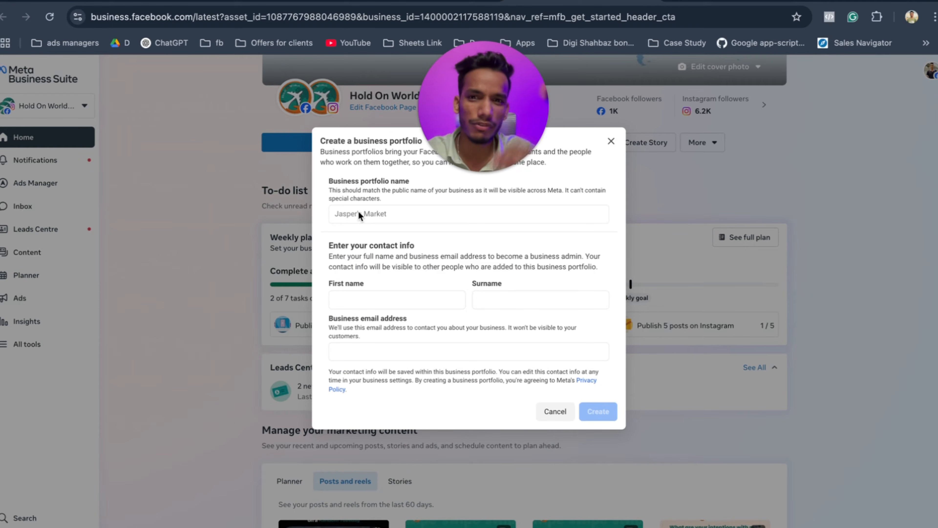
Name a new portfolio after the creator plus '1', autofill admin details, submit, then dismiss the limit error.
click(383, 213)
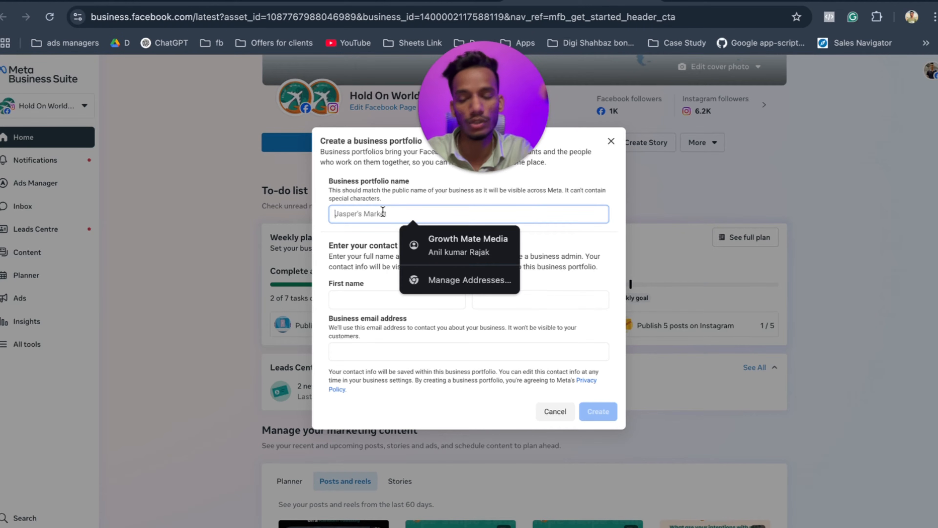
click(404, 125)
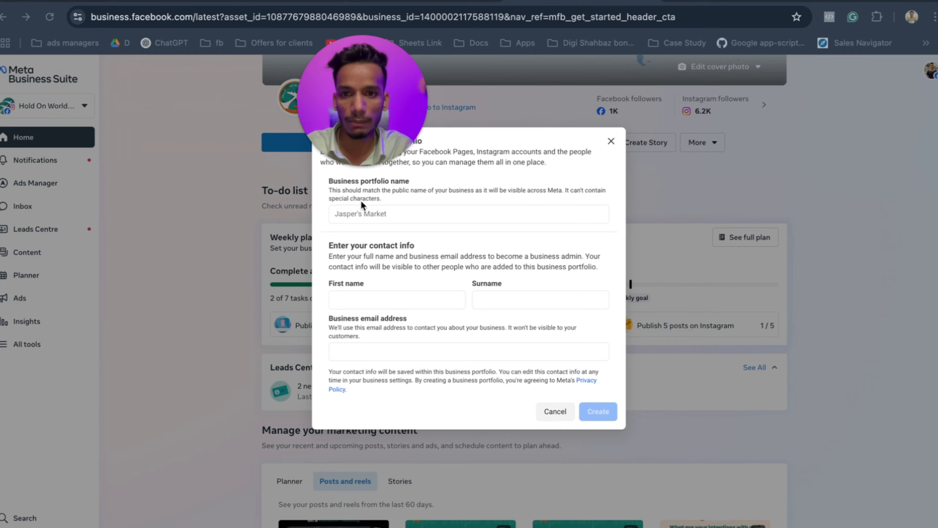
click(349, 214)
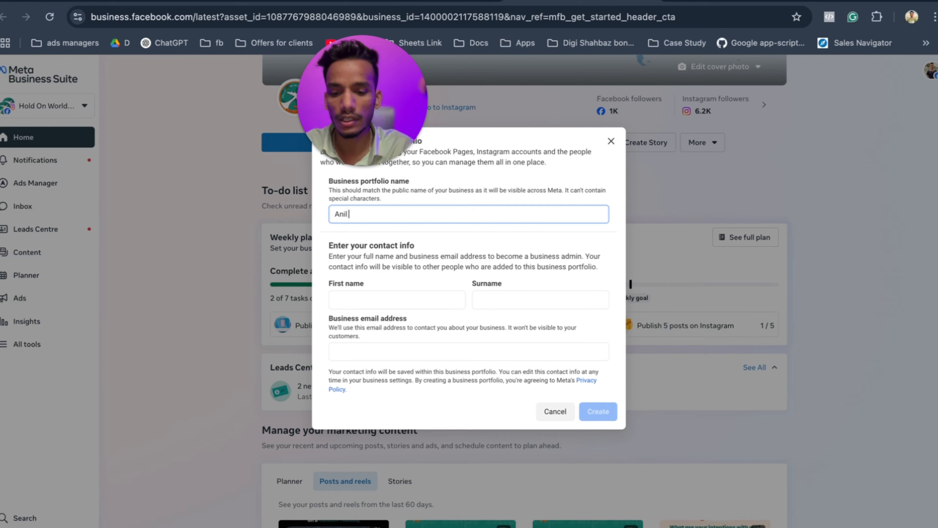
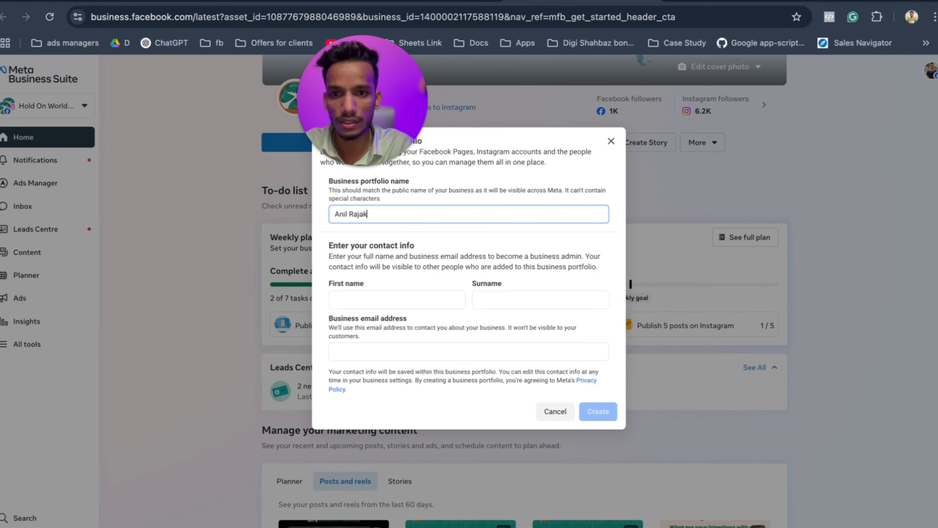
click(352, 298)
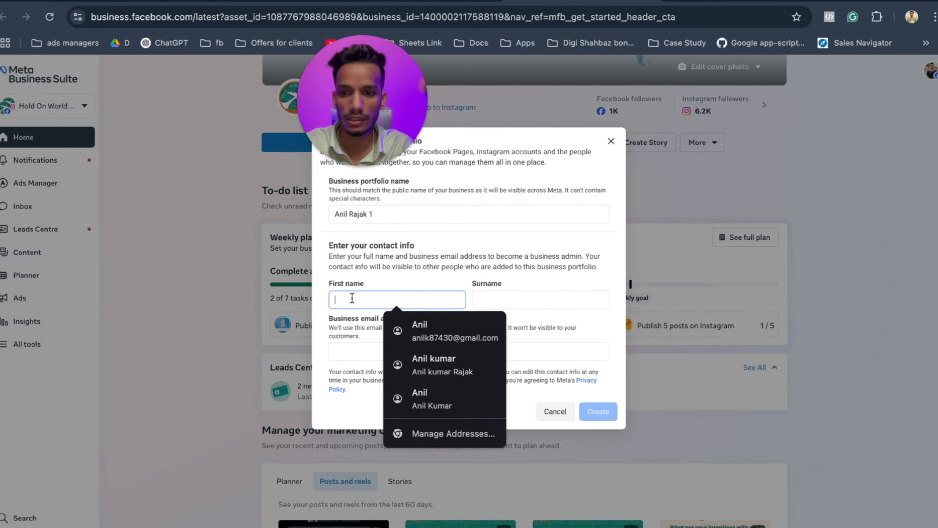
click(434, 332)
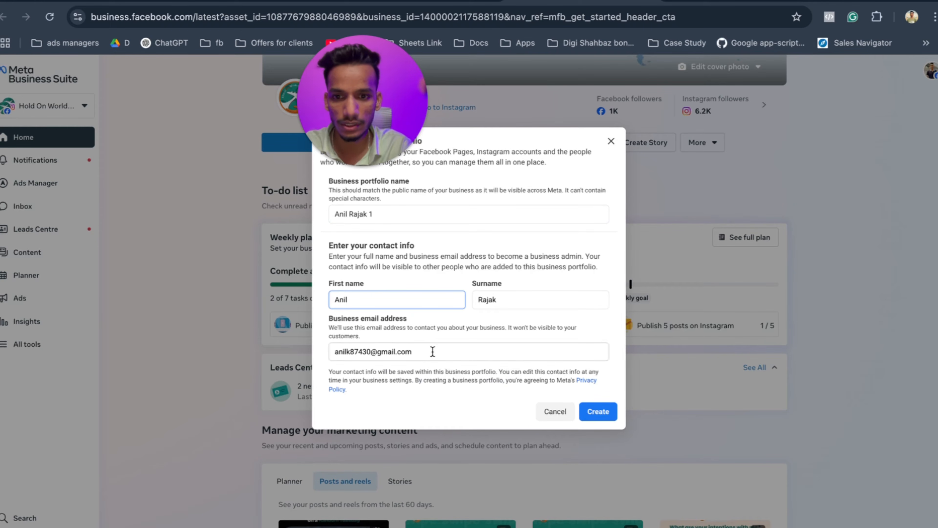
click(602, 409)
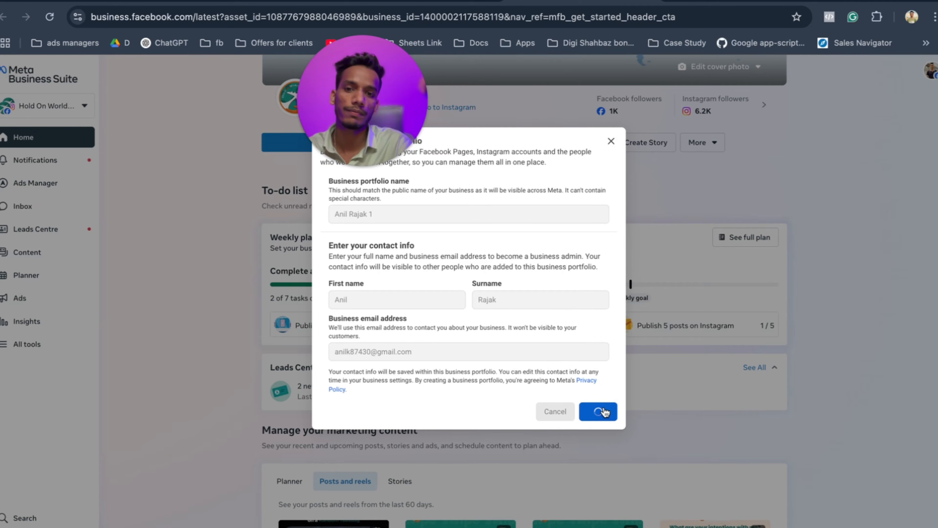
mouse_move(382, 152)
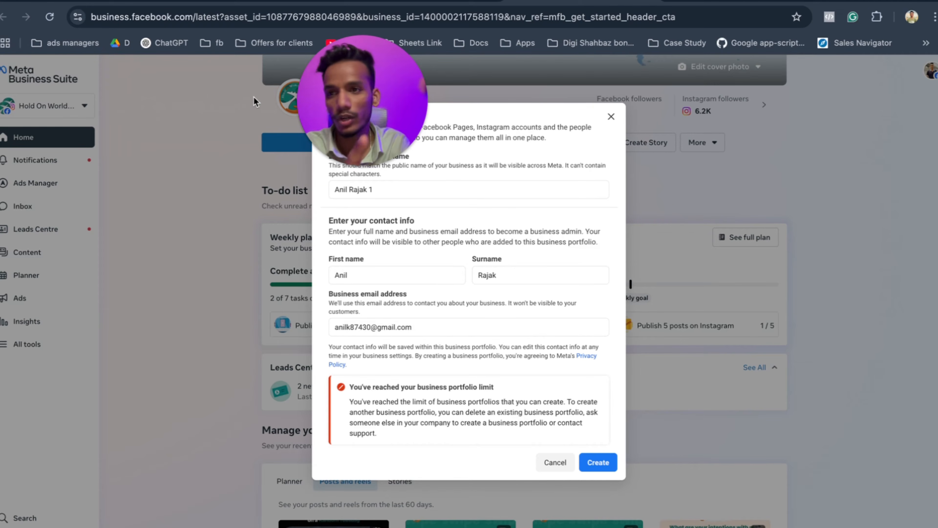
key(Escape)
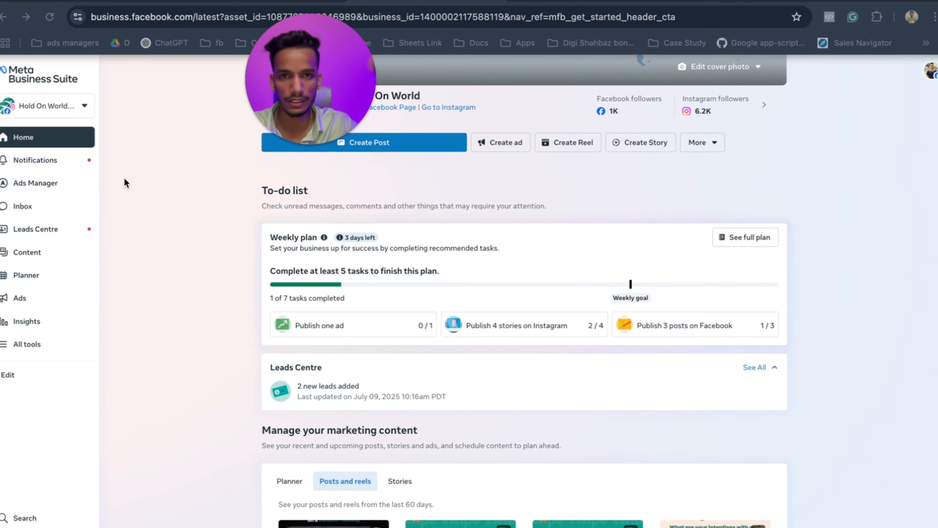
In Adsrunx2.com Business settings, go from People to Ad accounts and start adding an ad account.
click(557, 1)
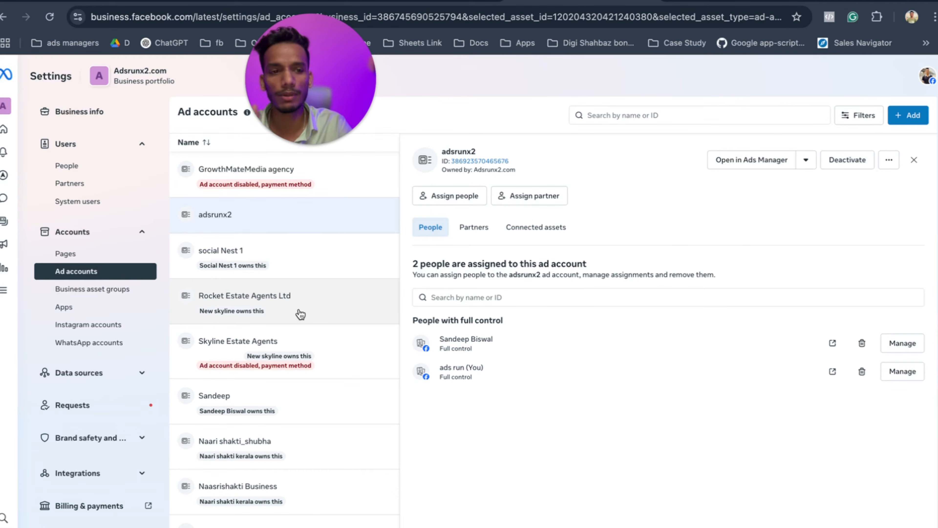
click(85, 170)
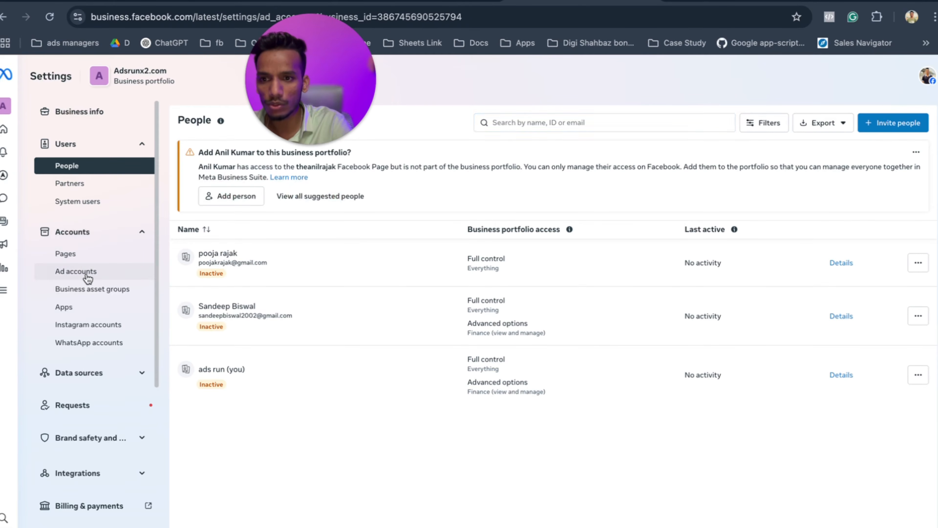
click(87, 277)
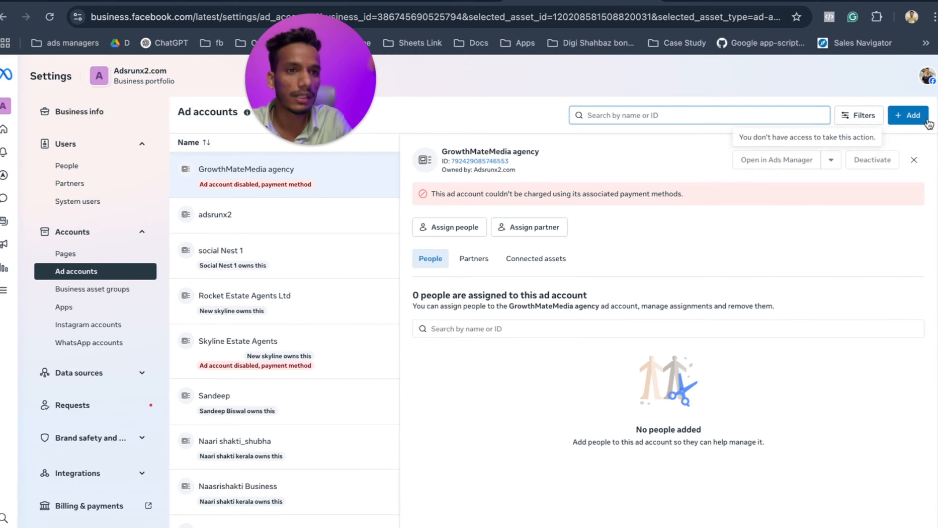
click(912, 116)
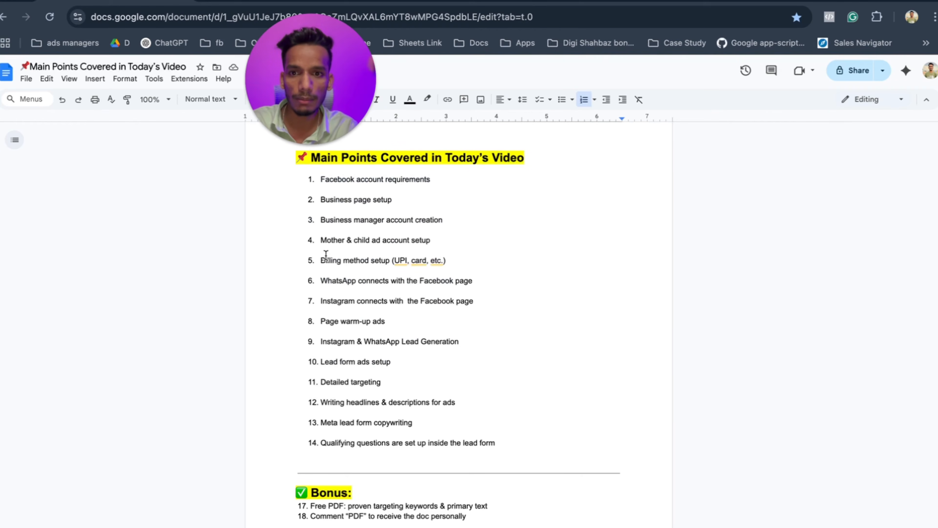
drag(456, 220, 308, 222)
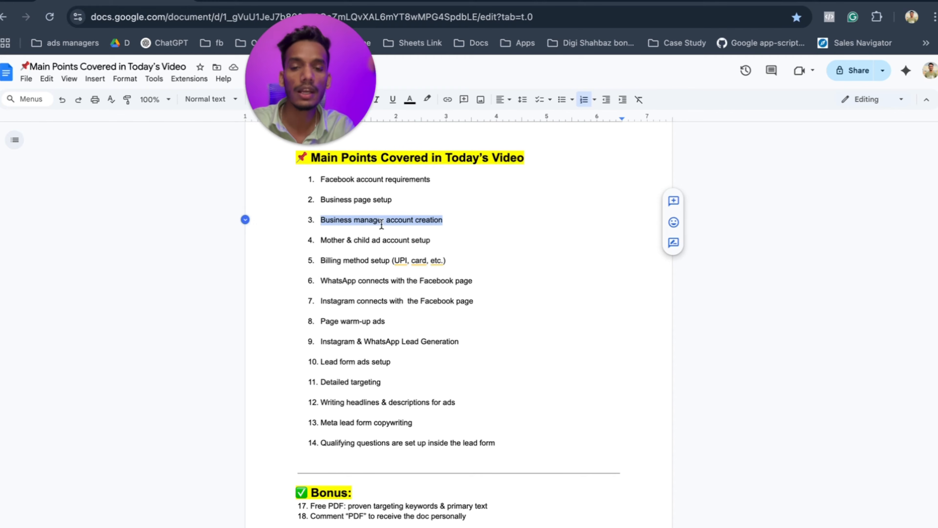
drag(437, 240, 332, 233)
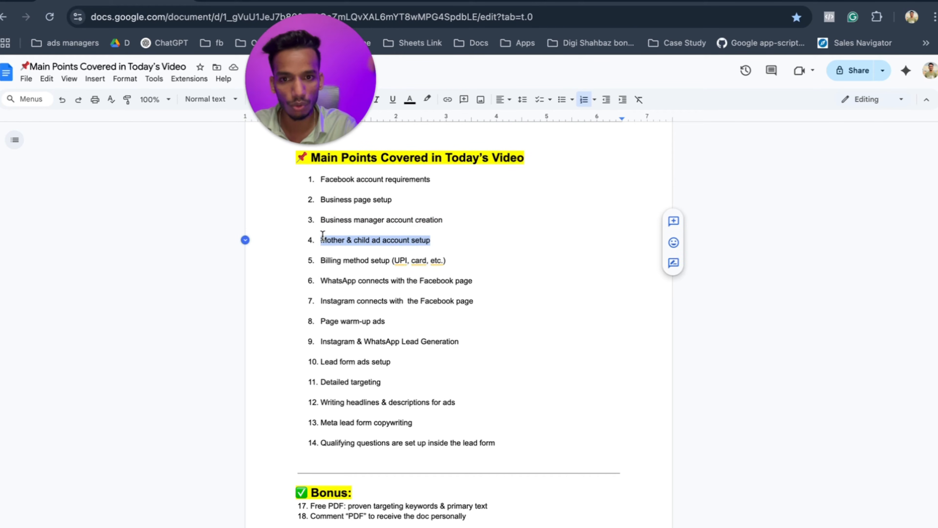
click(430, 239)
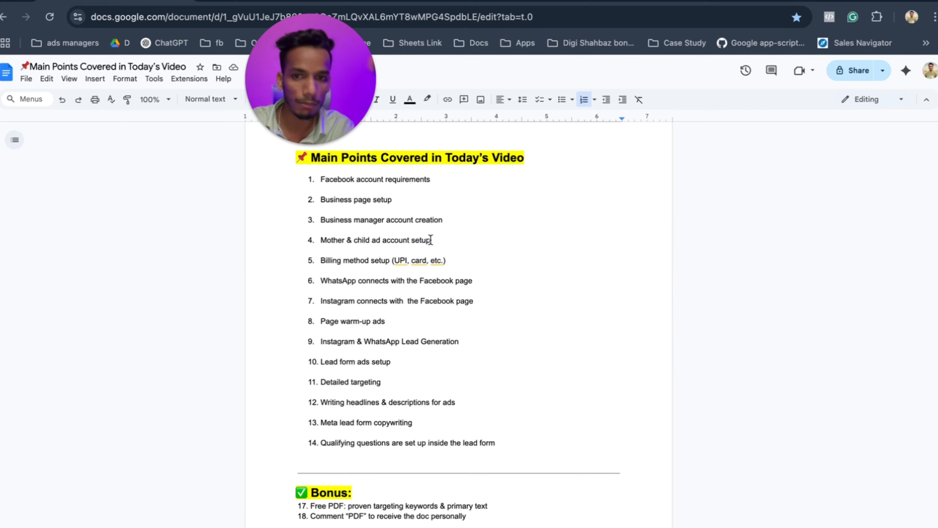
drag(360, 242, 427, 240)
click(435, 240)
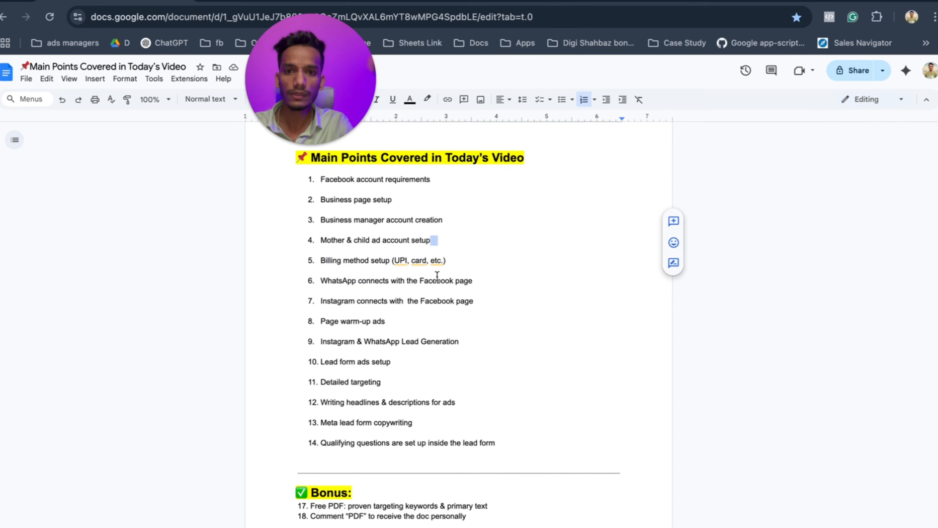
mouse_move(326, 241)
mouse_down()
mouse_move(410, 243)
mouse_move(410, 260)
mouse_move(321, 258)
mouse_up()
drag(443, 261, 450, 261)
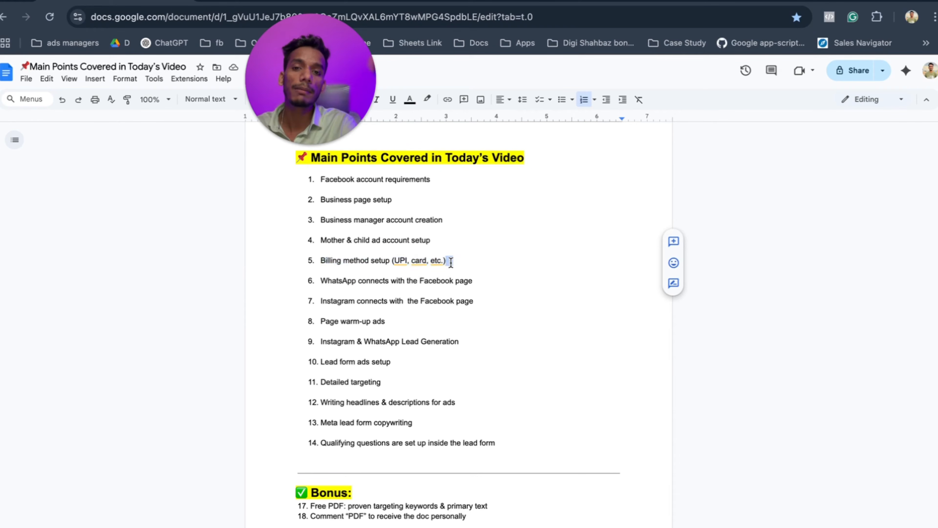
key(ctrl+Right)
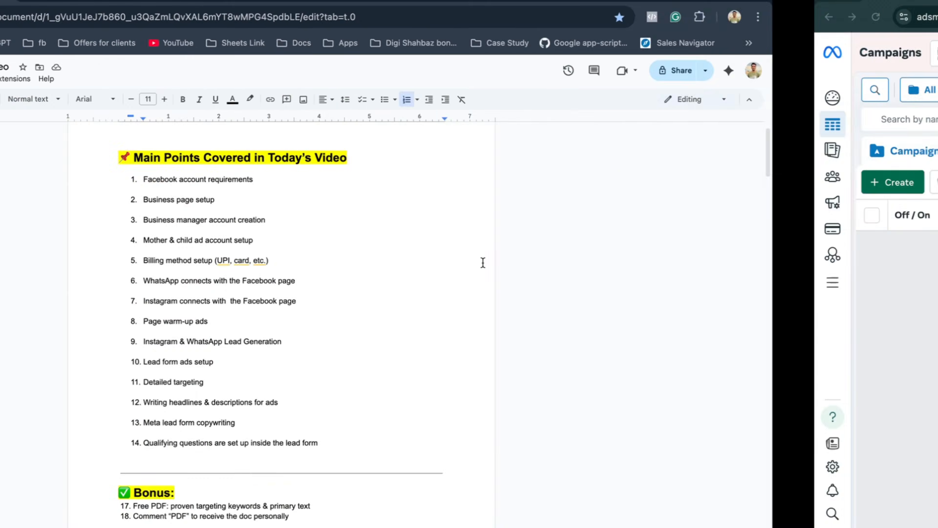
Close the add-account options, select adsrunx2, and open it in Ads Manager.
key(ctrl+Left)
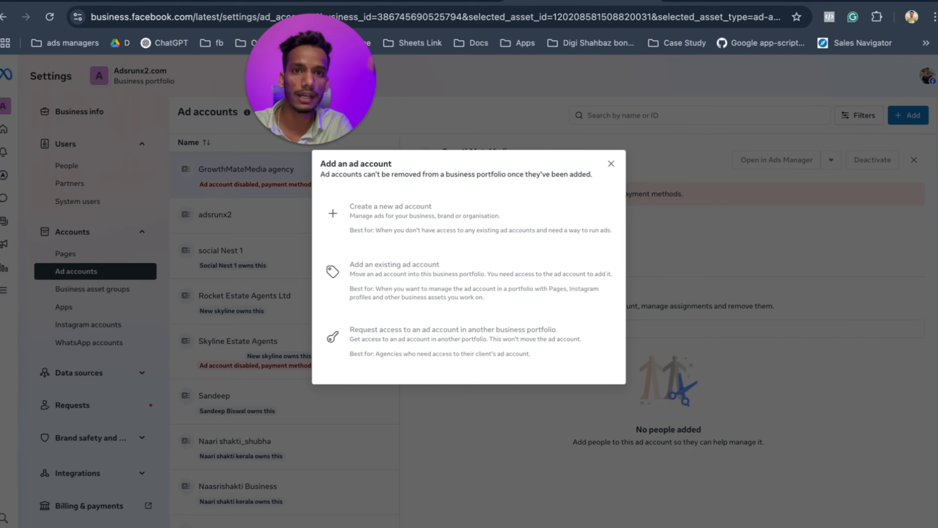
click(611, 165)
click(301, 227)
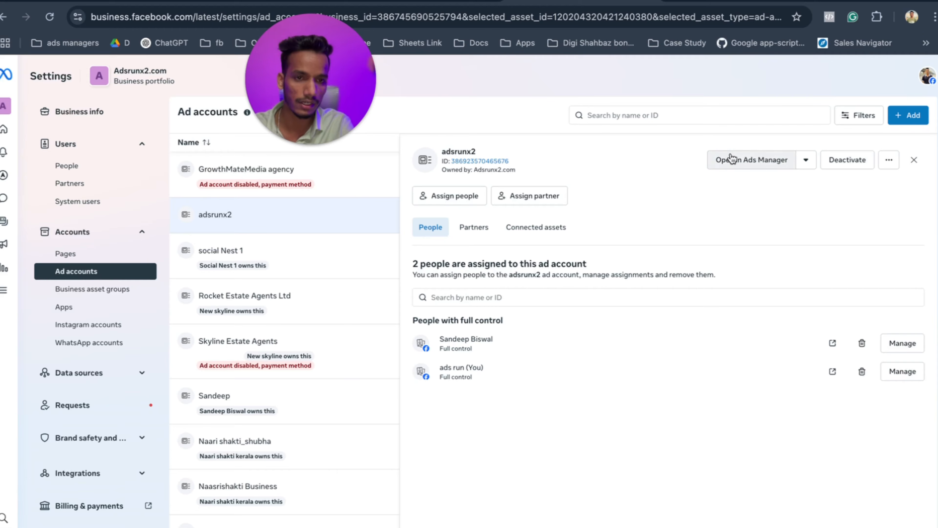
click(738, 159)
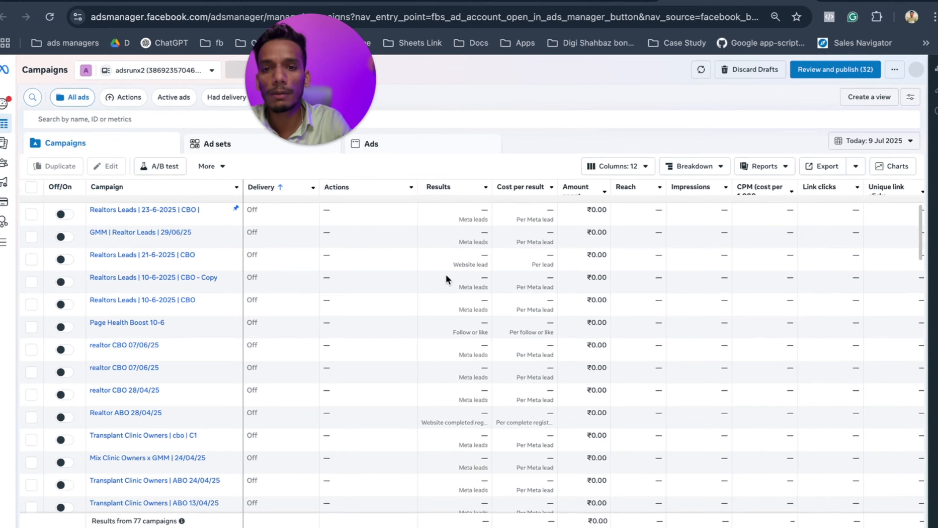
Zoom the browser page out to 80%, then go to Billing & payments through All tools.
mouse_move(5, 163)
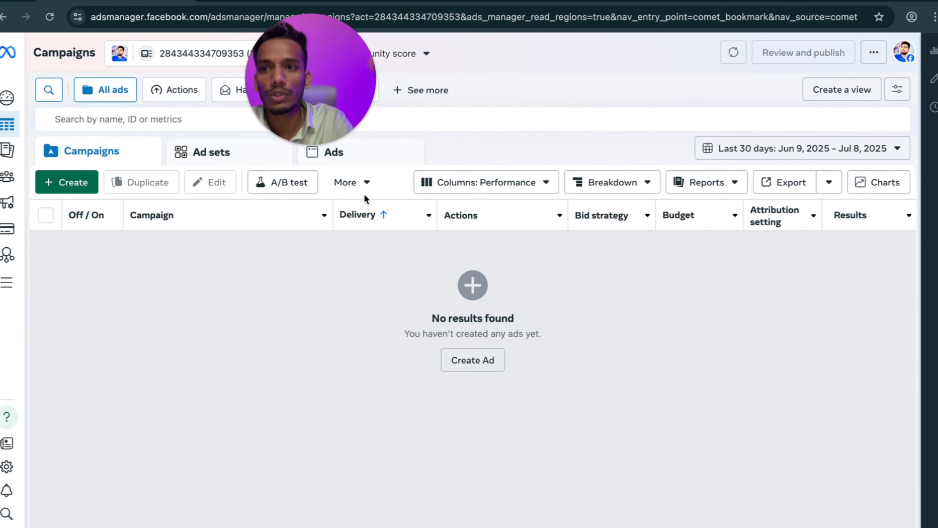
click(933, 18)
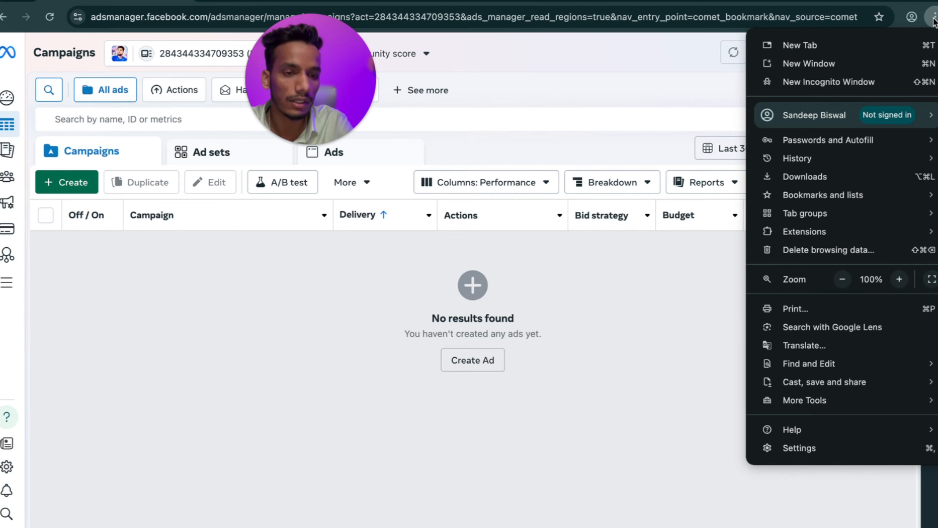
click(841, 284)
click(842, 284)
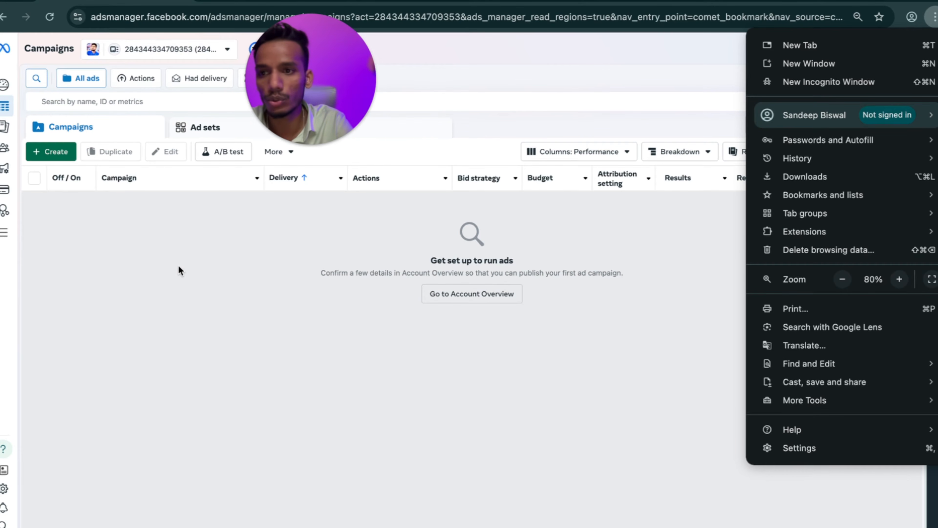
click(3, 232)
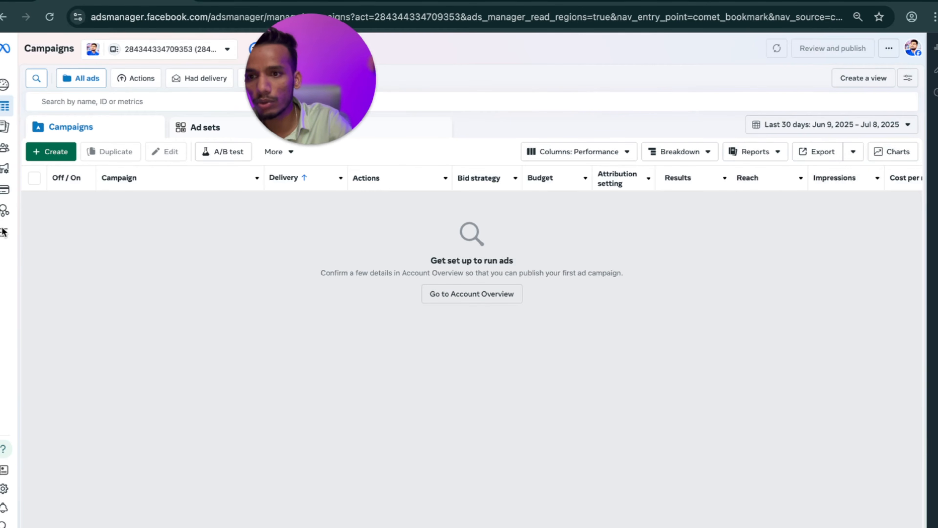
click(3, 232)
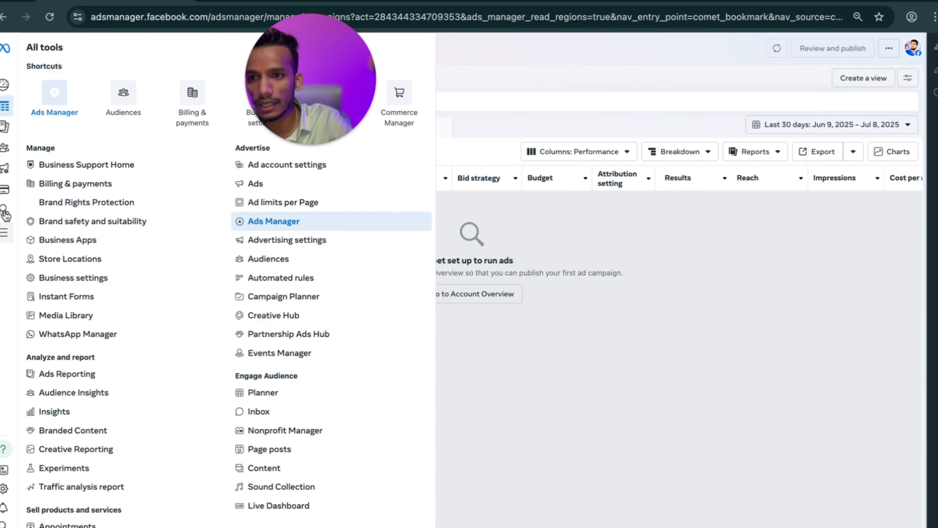
click(5, 192)
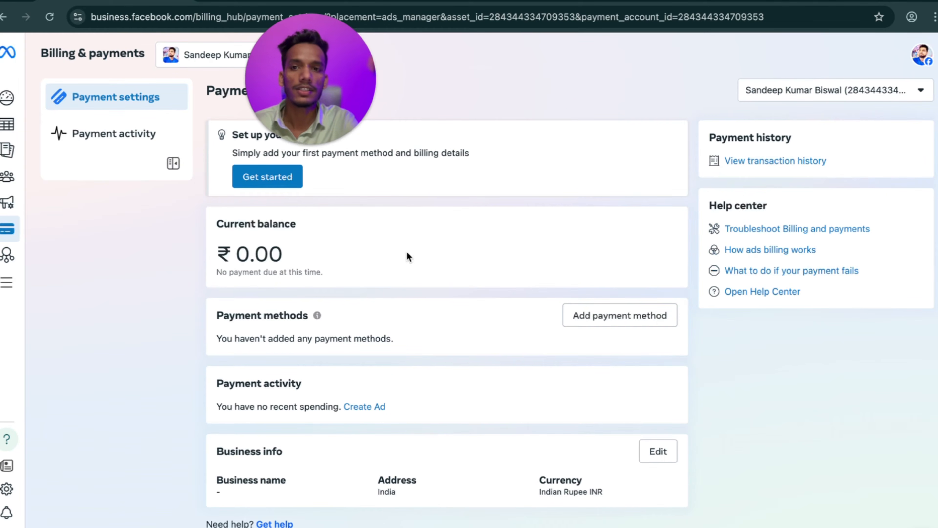
Start adding payment details, confirm India and the Calcutta time zone, and continue with UPI.
mouse_move(346, 114)
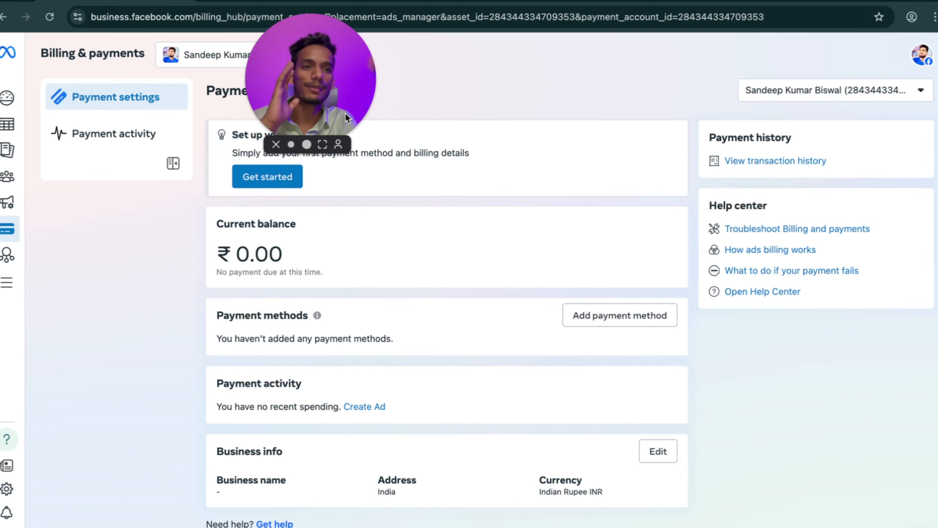
drag(325, 84, 611, 77)
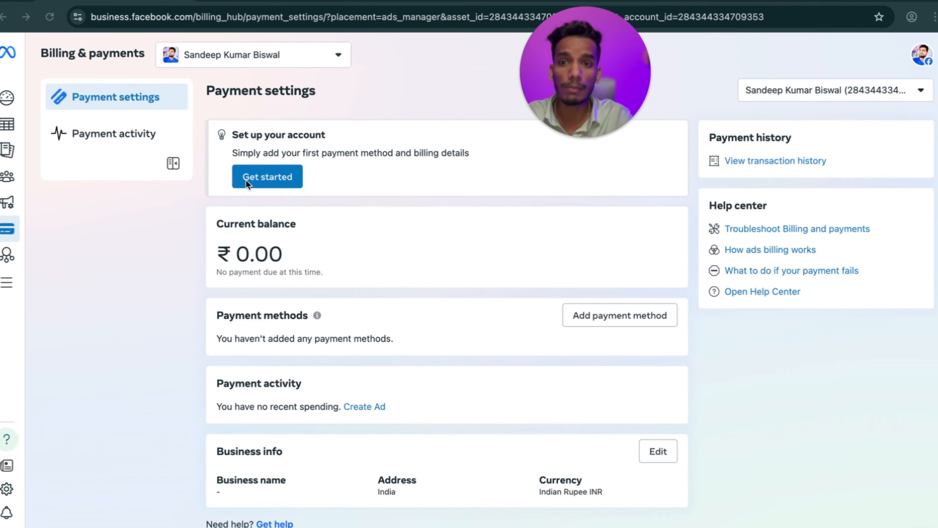
click(251, 175)
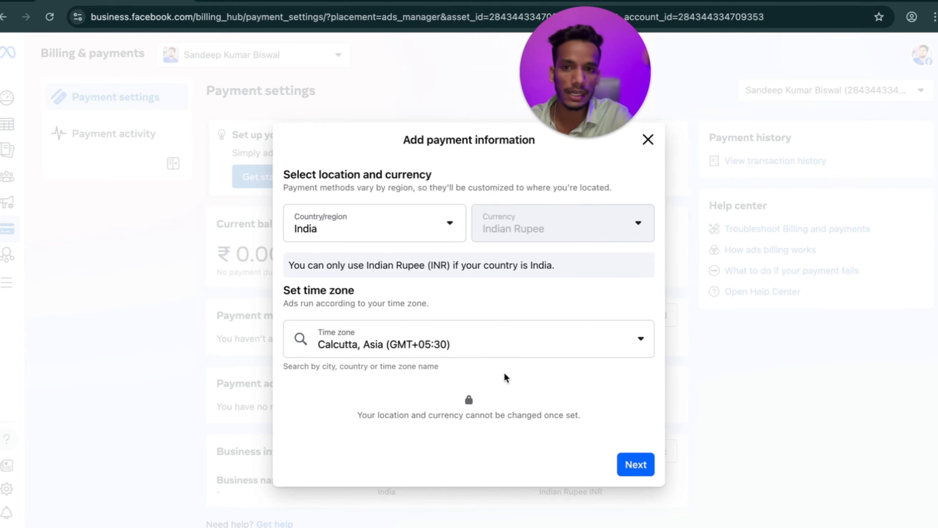
click(633, 464)
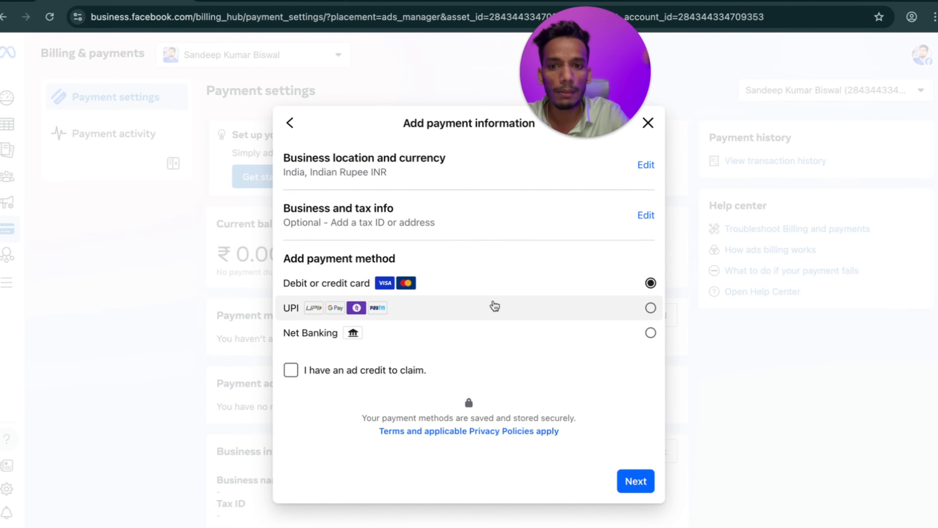
click(448, 313)
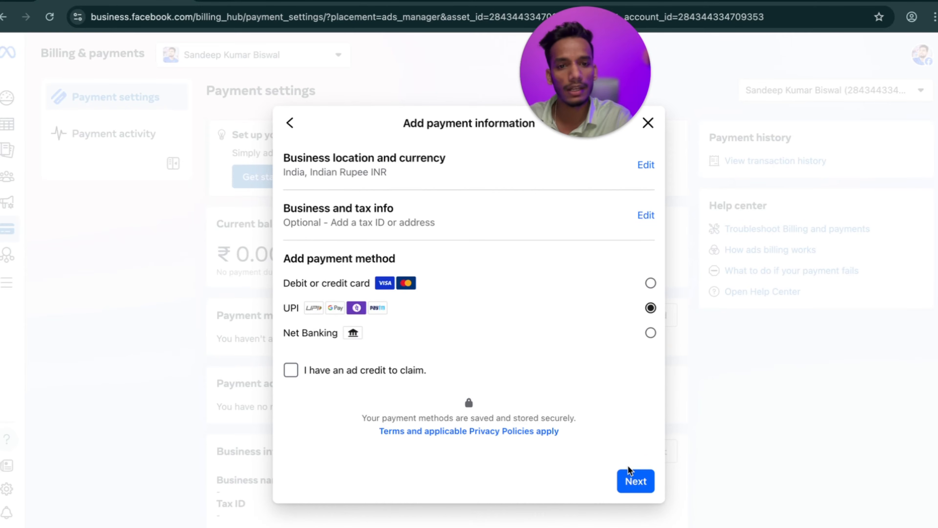
click(635, 481)
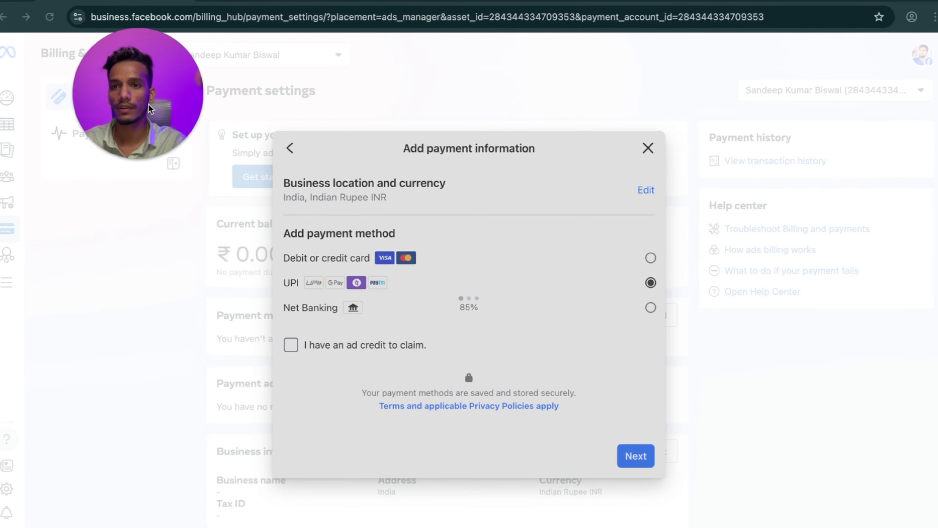
scroll(415, 321, down, 3)
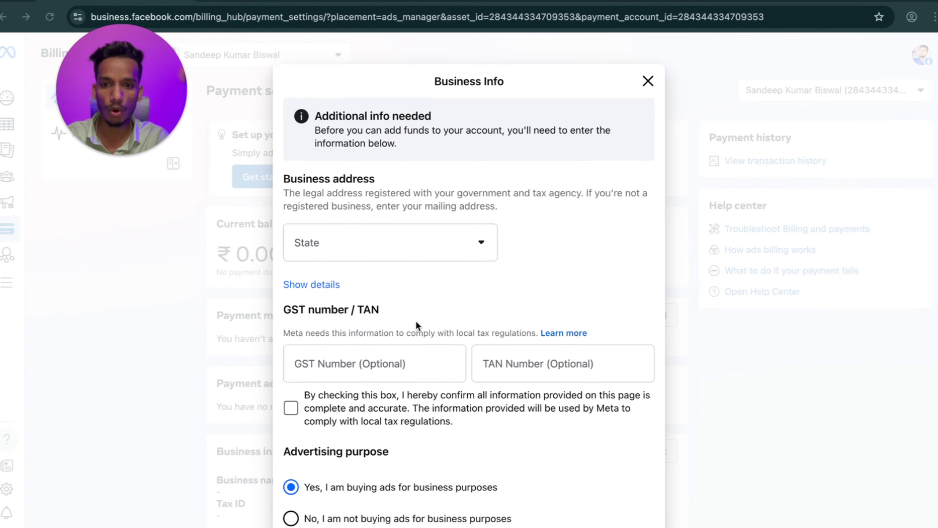
Save the Business Info with state Odisha, accuracy confirmed, and 'not buying ads for business purposes'.
scroll(416, 320, up, 3)
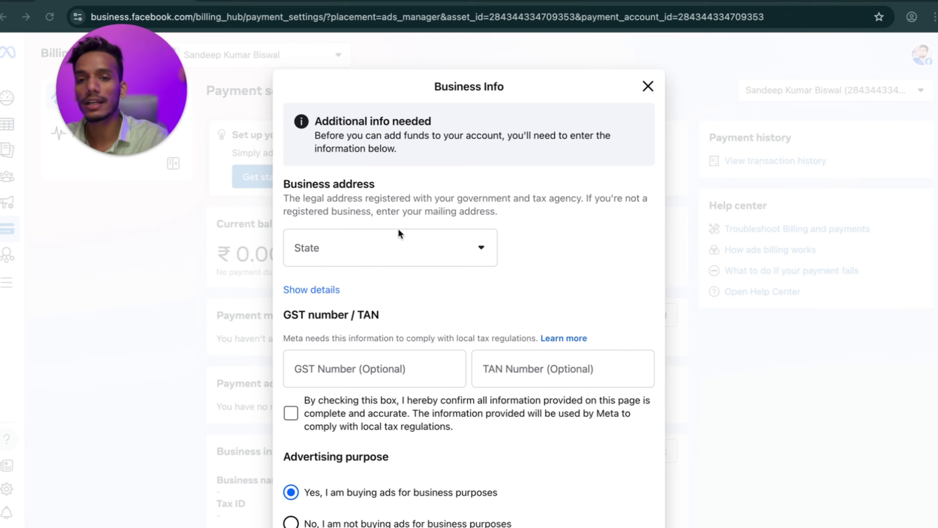
click(384, 252)
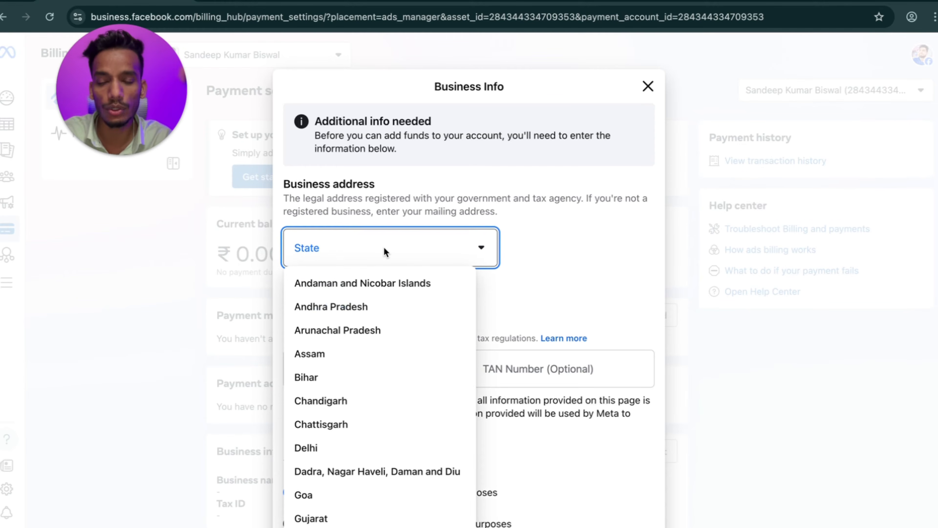
scroll(358, 396, down, 8)
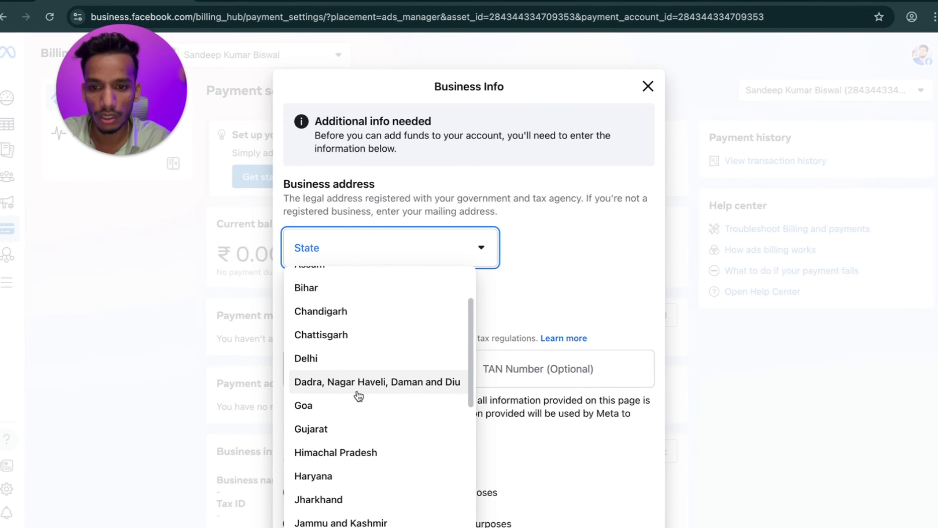
scroll(351, 354, down, 5)
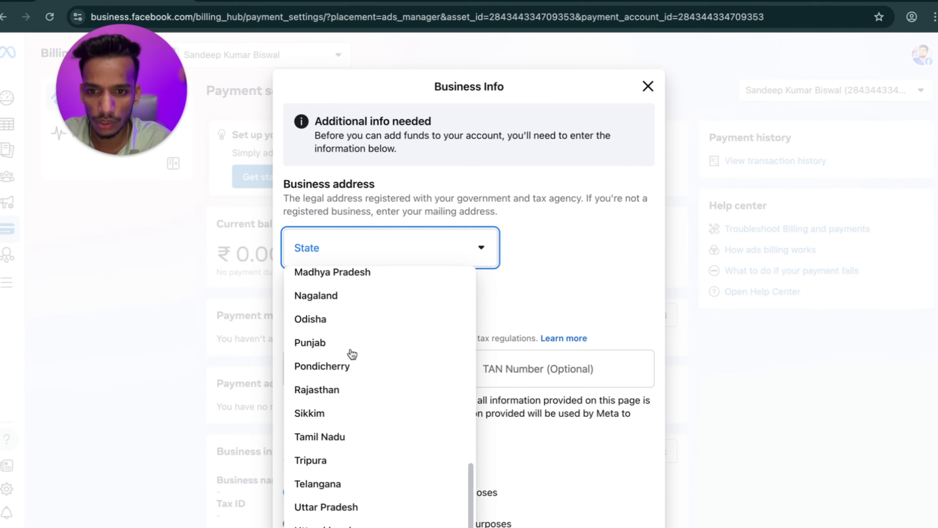
click(330, 320)
scroll(349, 360, down, 2)
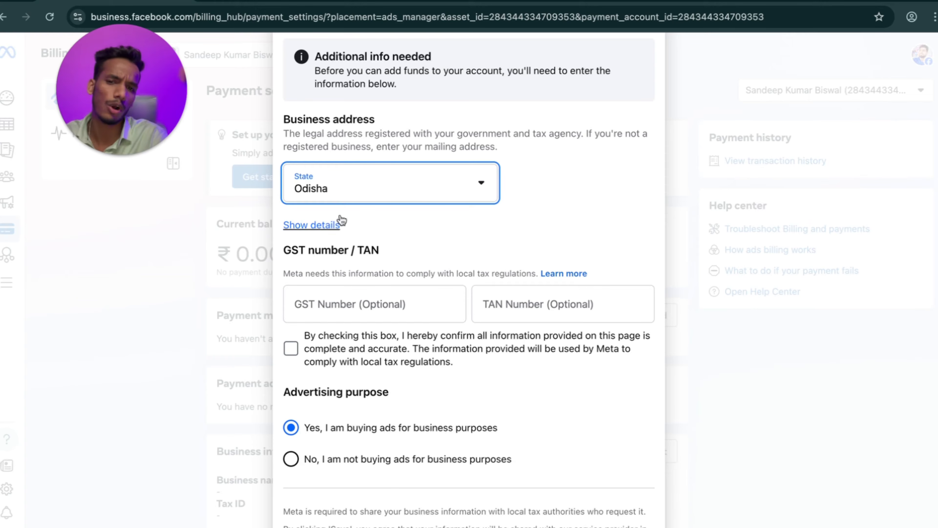
click(291, 349)
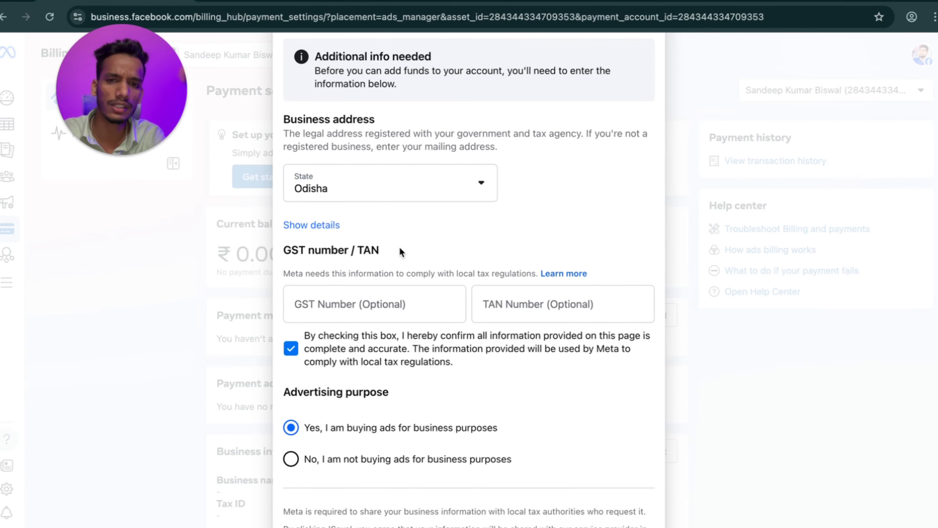
scroll(405, 318, down, 2)
click(290, 392)
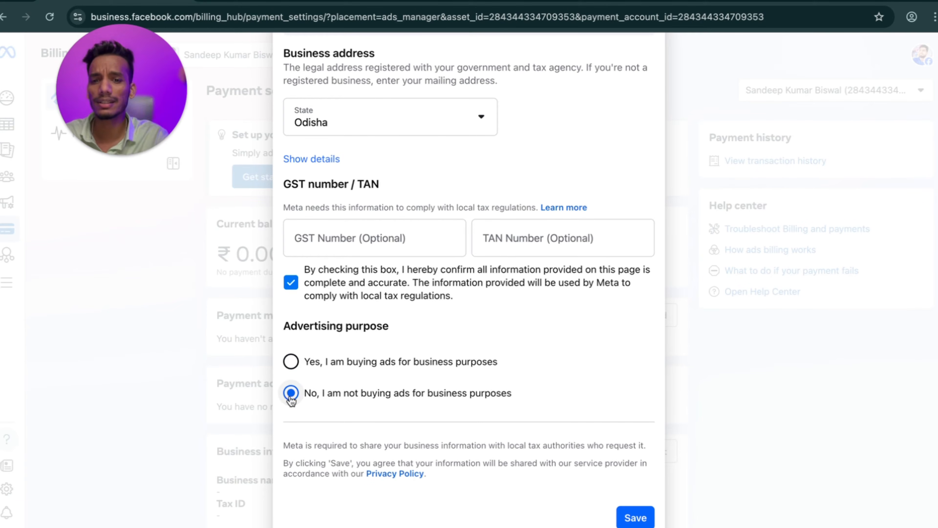
scroll(425, 398, down, 1)
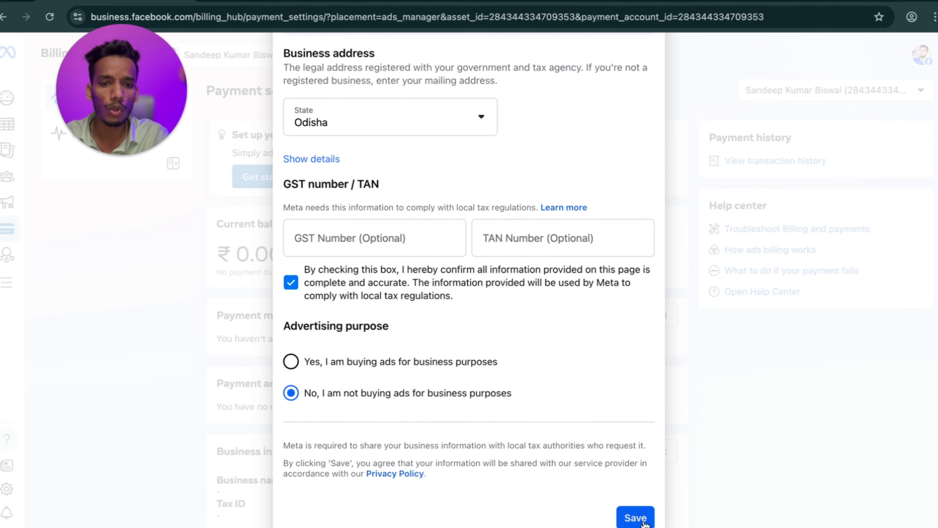
click(636, 517)
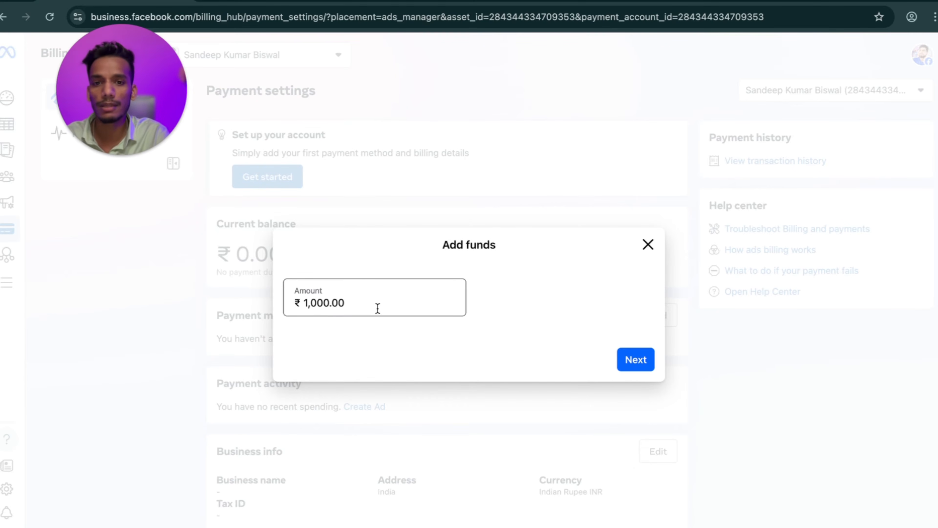
Leave the Add funds amount unpaid and close the dialog.
click(362, 307)
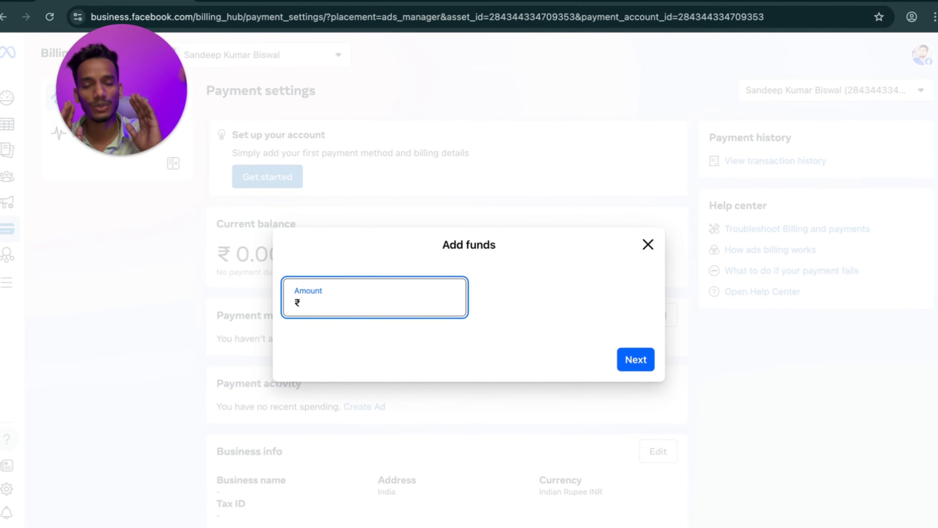
click(649, 247)
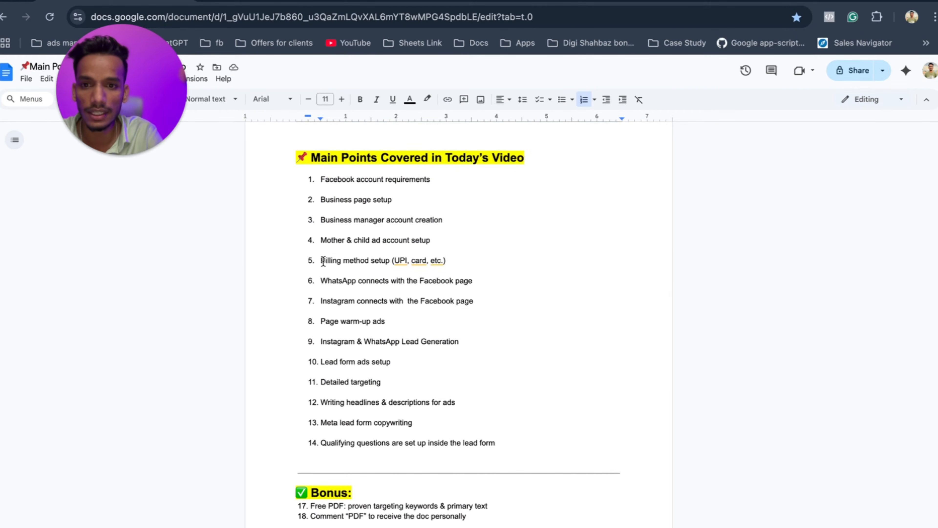
drag(323, 261, 452, 260)
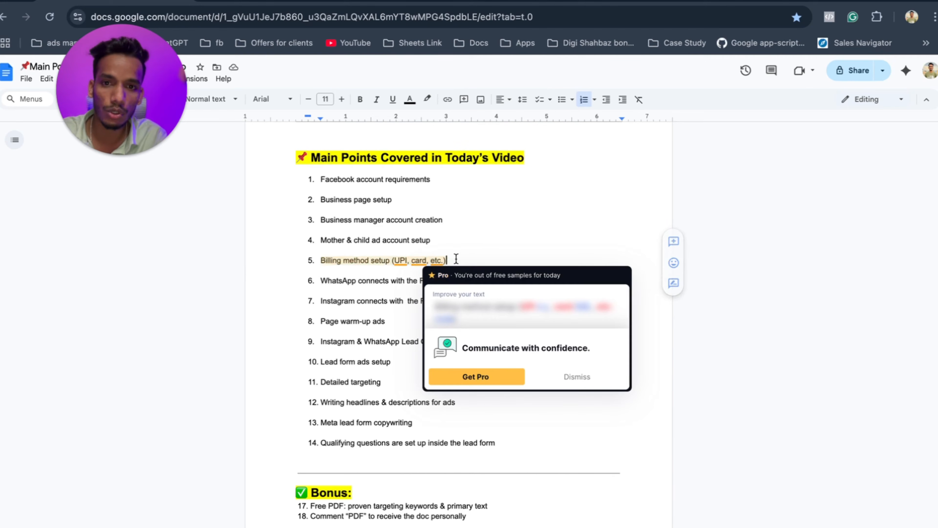
click(456, 259)
drag(319, 283, 475, 283)
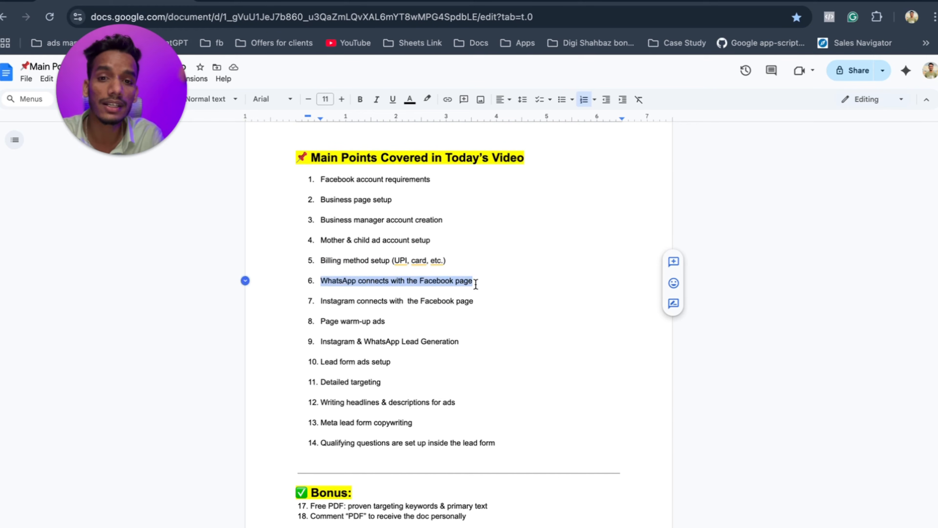
click(475, 283)
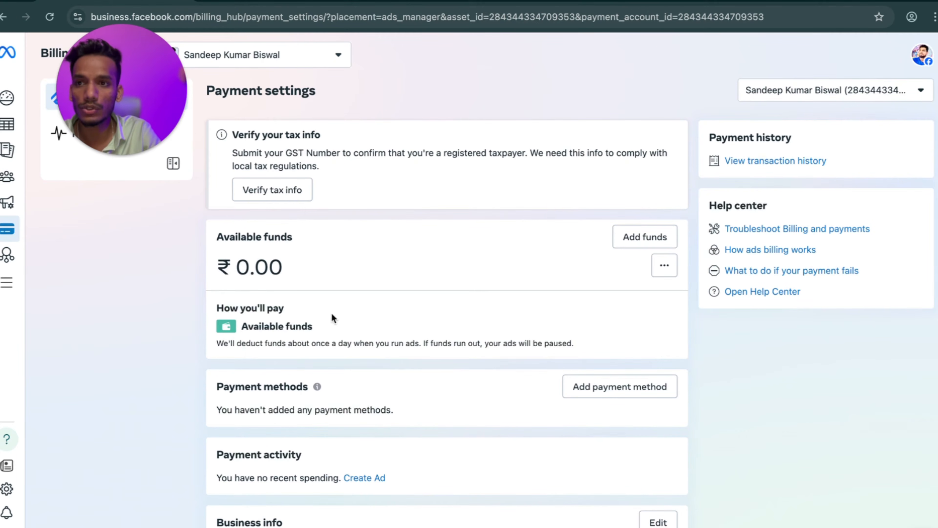
Return to the Facebook home feed and switch to the Growth Mate page profile.
click(2, 17)
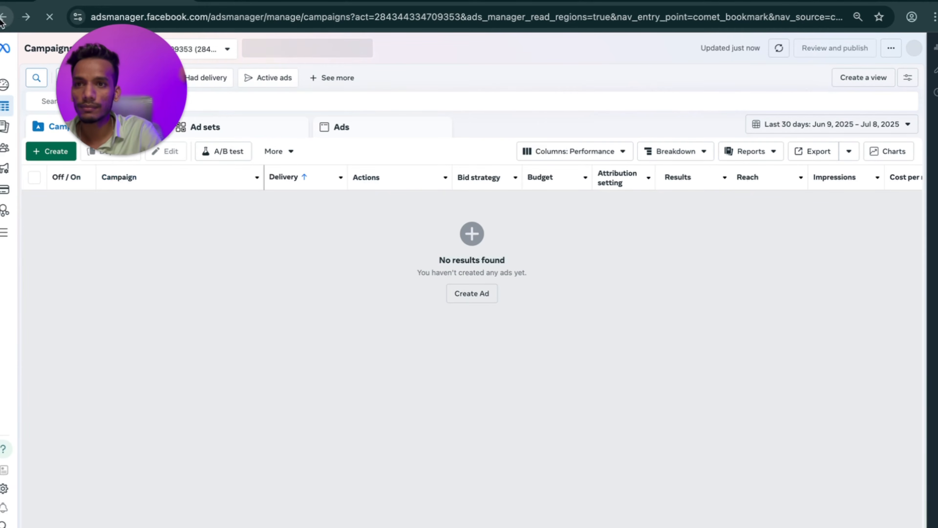
click(2, 17)
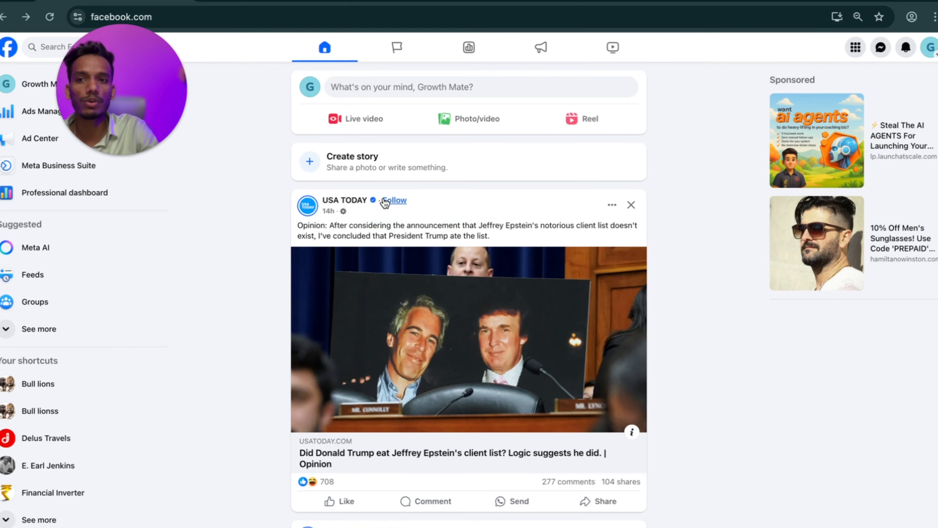
click(927, 48)
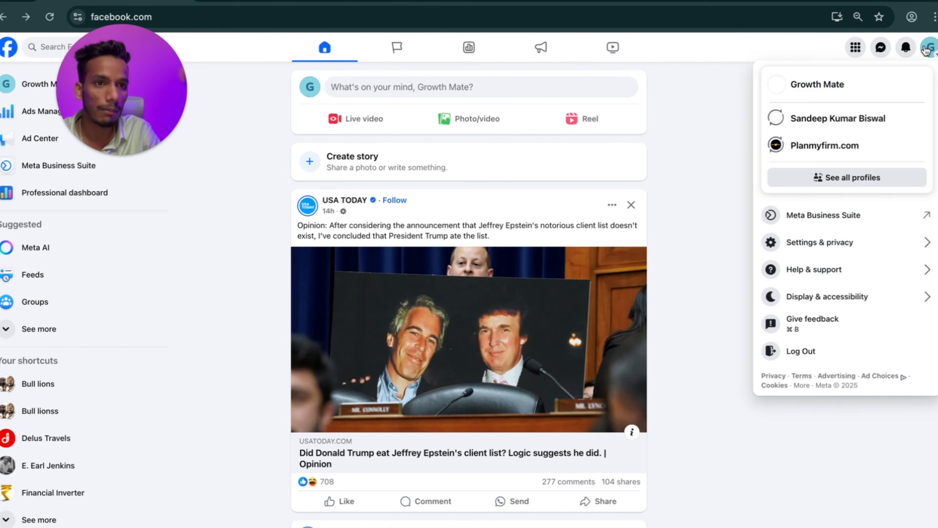
click(799, 86)
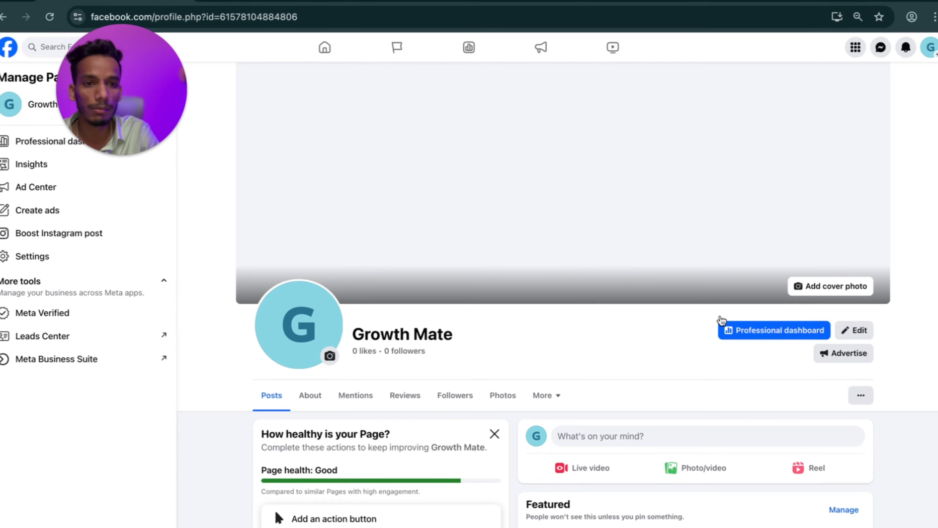
click(771, 338)
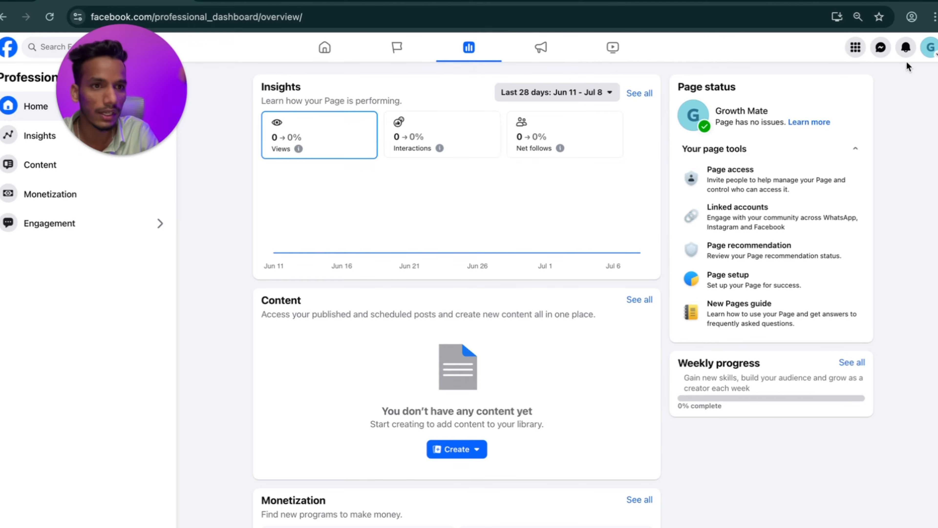
Open Settings & privacy > Settings and go to the Linked accounts section.
click(930, 48)
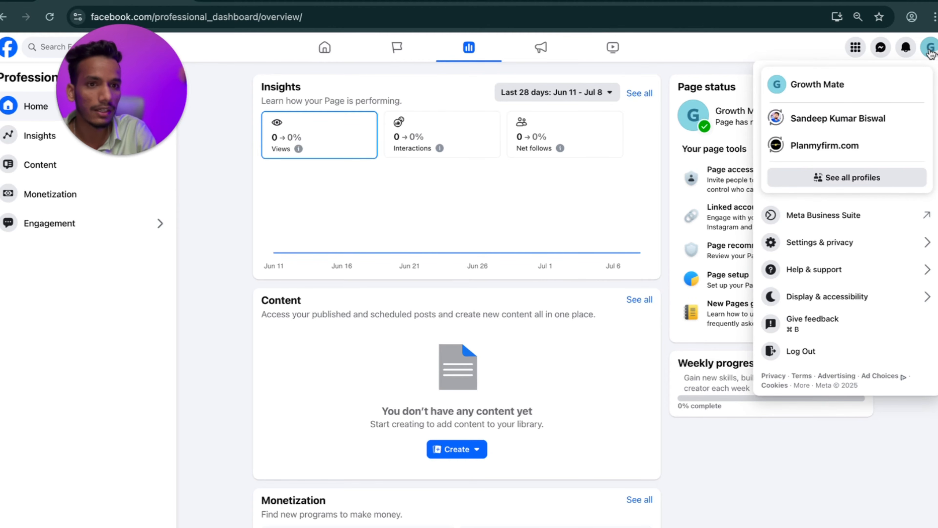
click(816, 244)
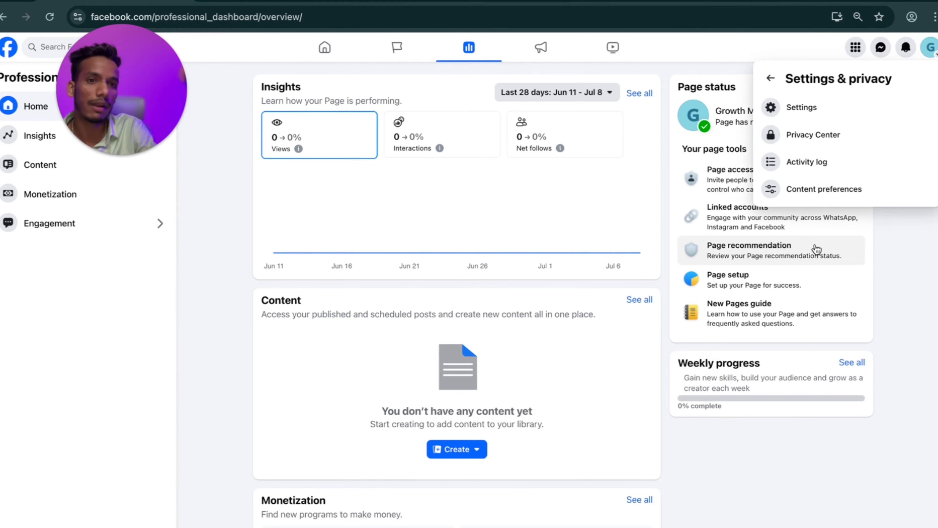
click(795, 110)
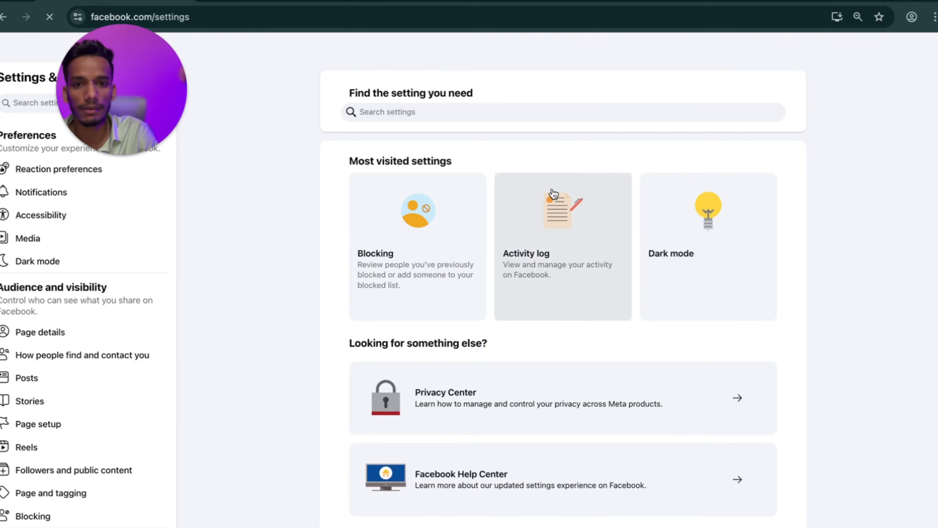
scroll(92, 378, down, 10)
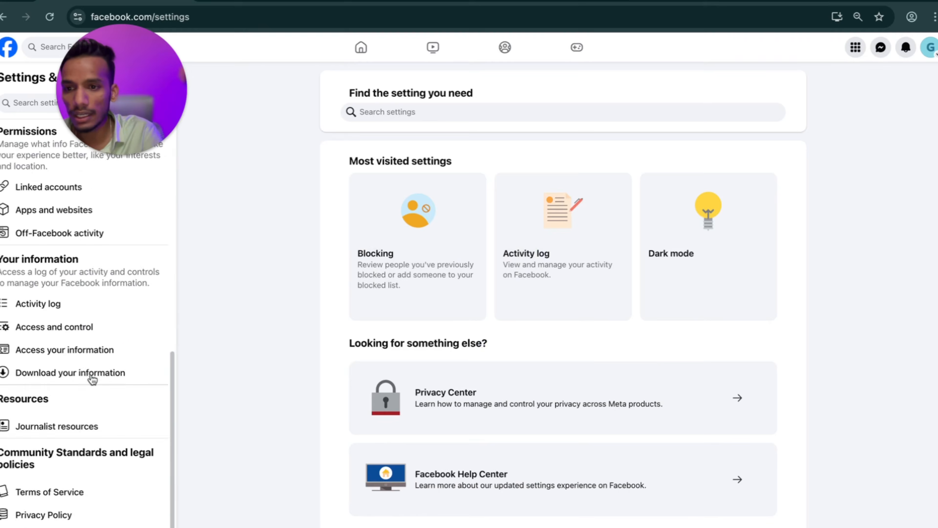
scroll(92, 379, up, 2)
scroll(92, 378, down, 2)
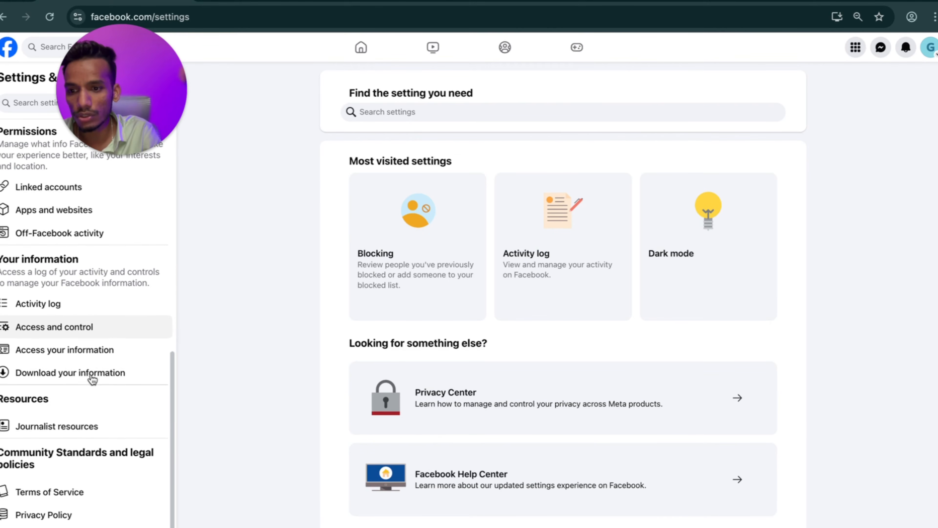
scroll(92, 378, up, 2)
scroll(91, 379, up, 2)
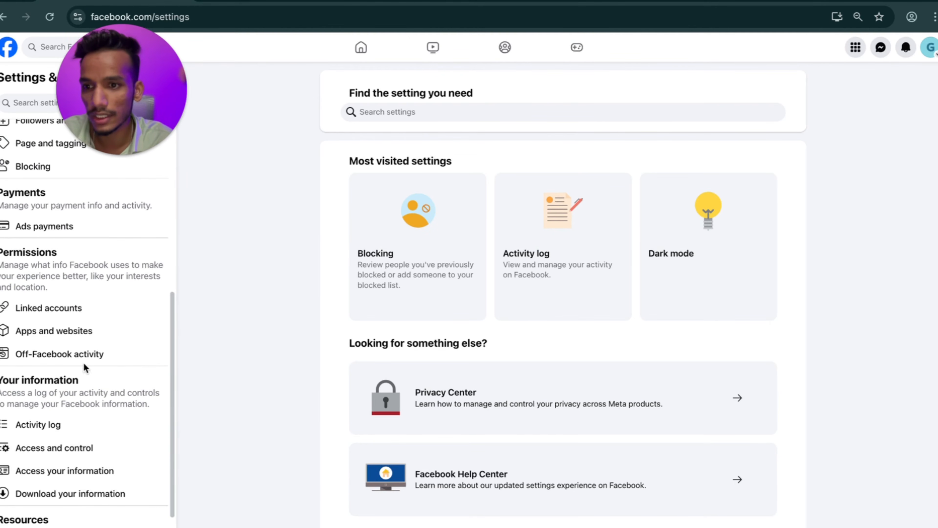
click(63, 314)
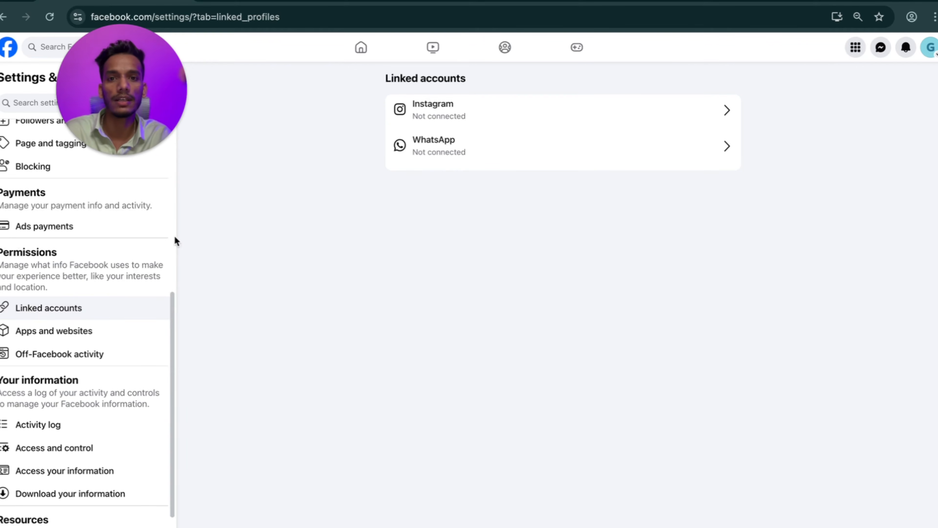
Open the WhatsApp connection form and focus the empty phone number field under IN+91.
click(440, 119)
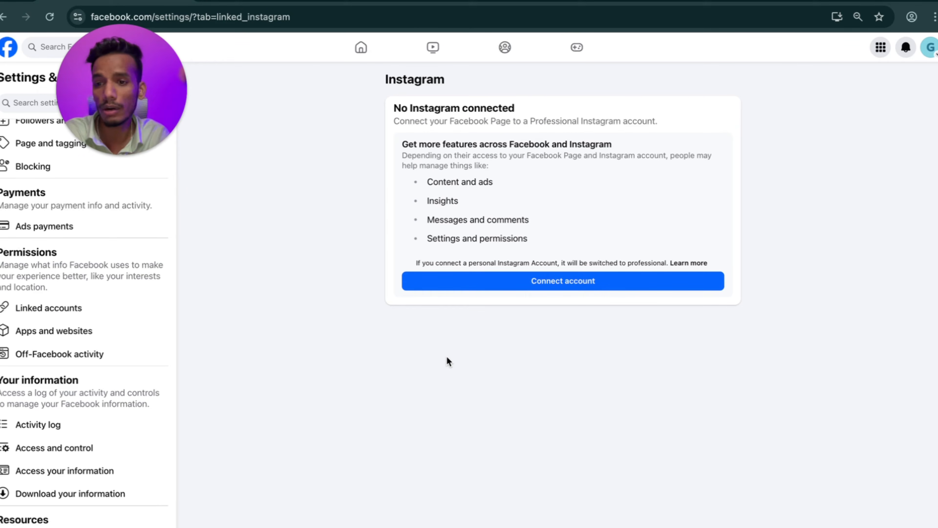
scroll(446, 355, left, 5)
click(471, 154)
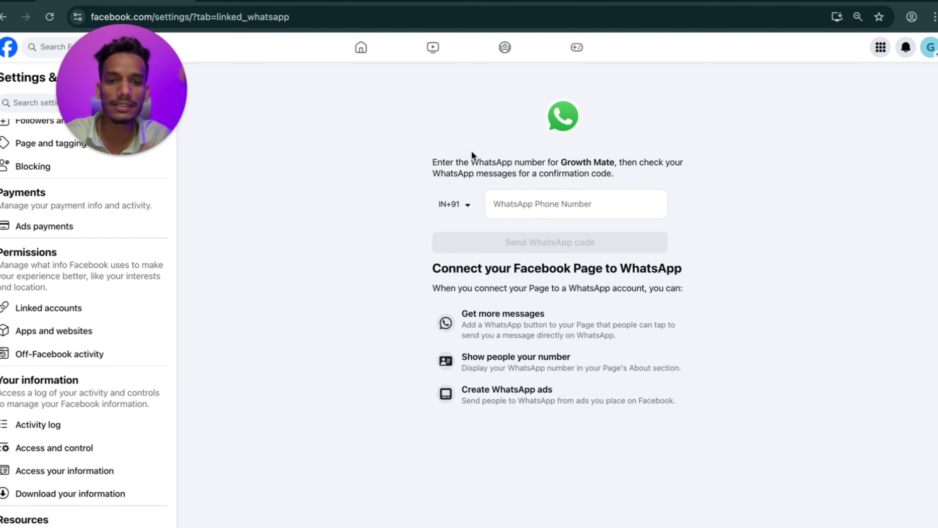
click(571, 213)
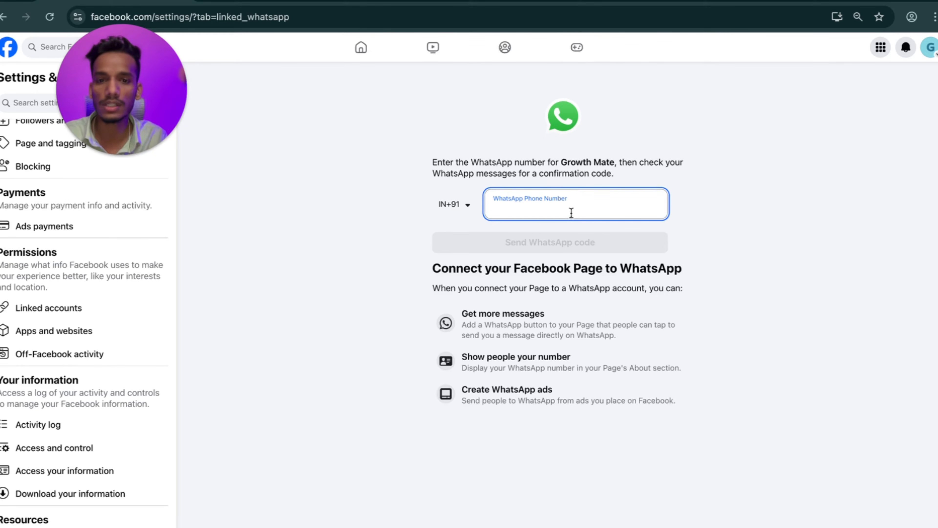
key(ctrl+Left)
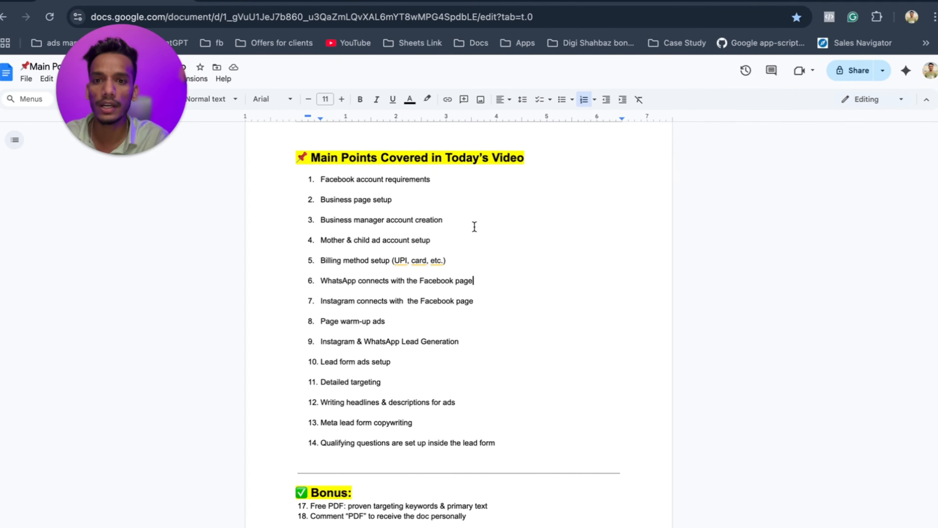
drag(477, 279, 417, 280)
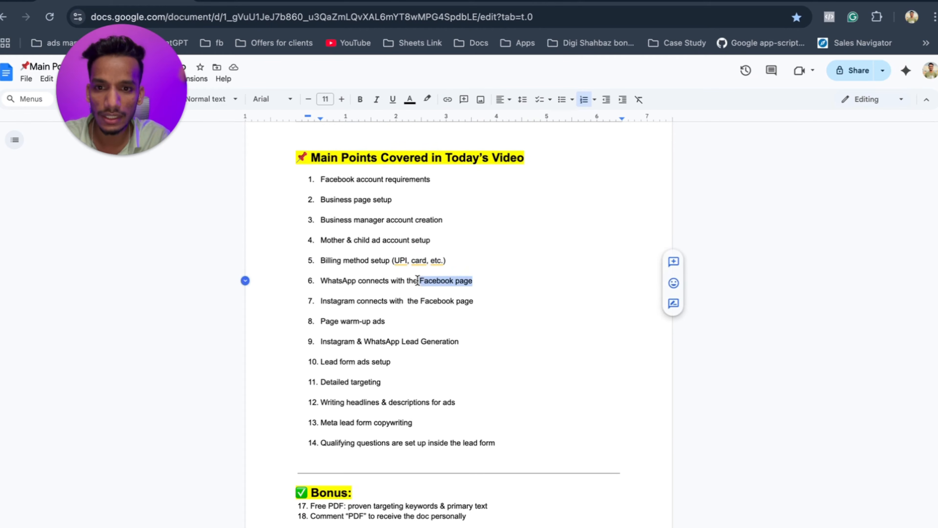
drag(473, 302, 400, 324)
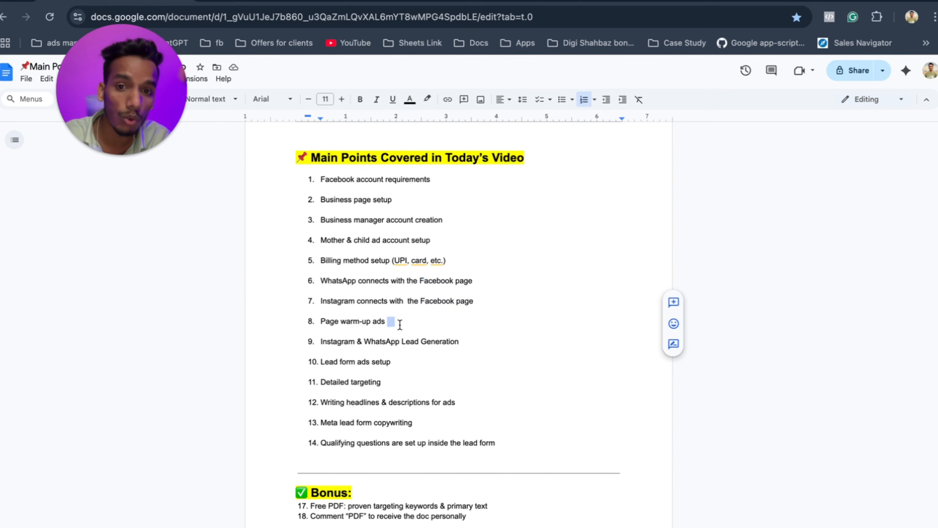
click(386, 321)
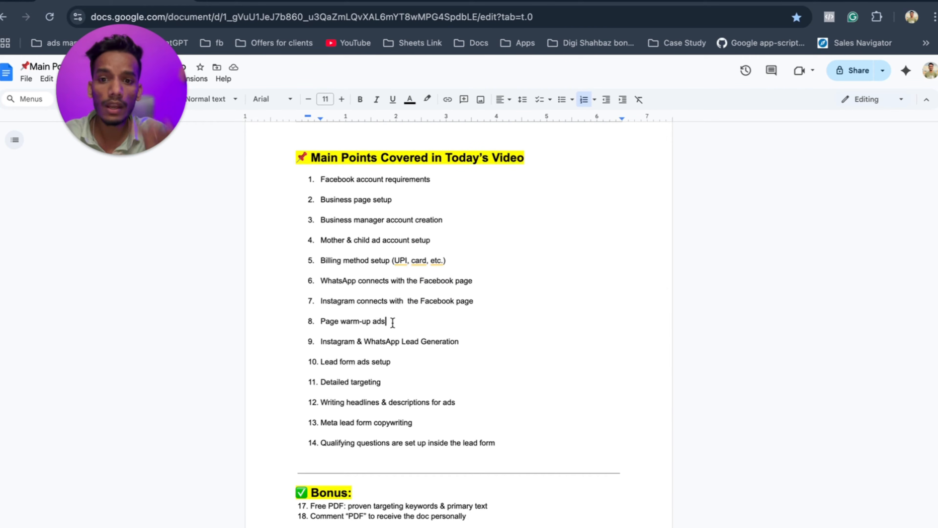
key(super+grave)
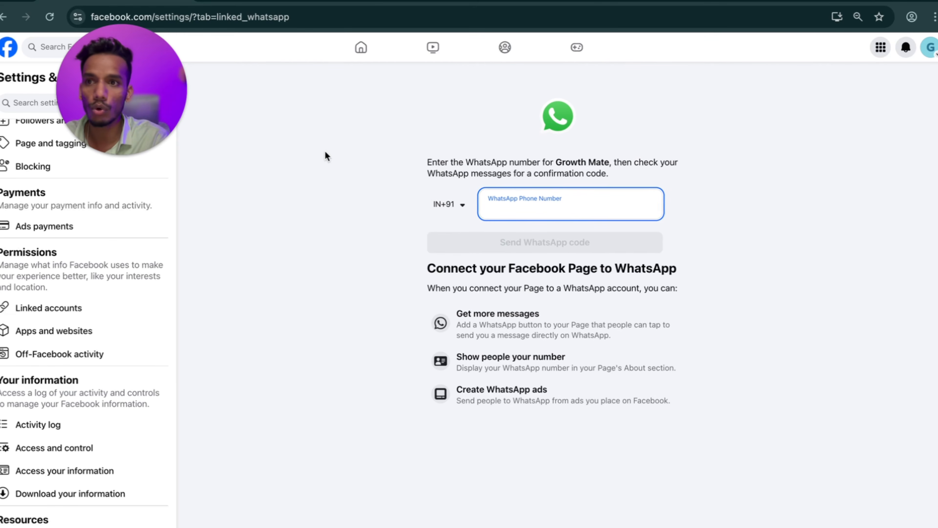
Return to linked accounts and load Ads Manager in a new tab via 'ads'.
click(5, 17)
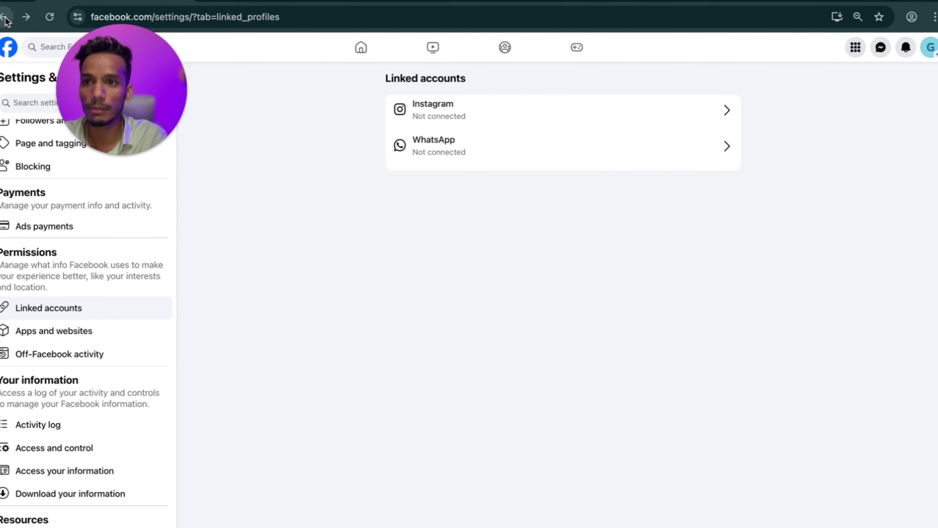
key(ctrl+t)
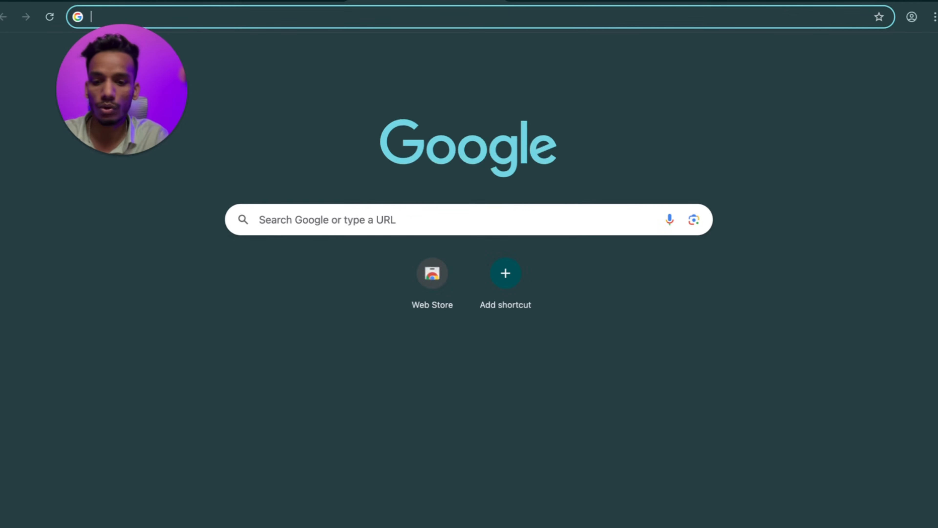
text(ads)
key(Return)
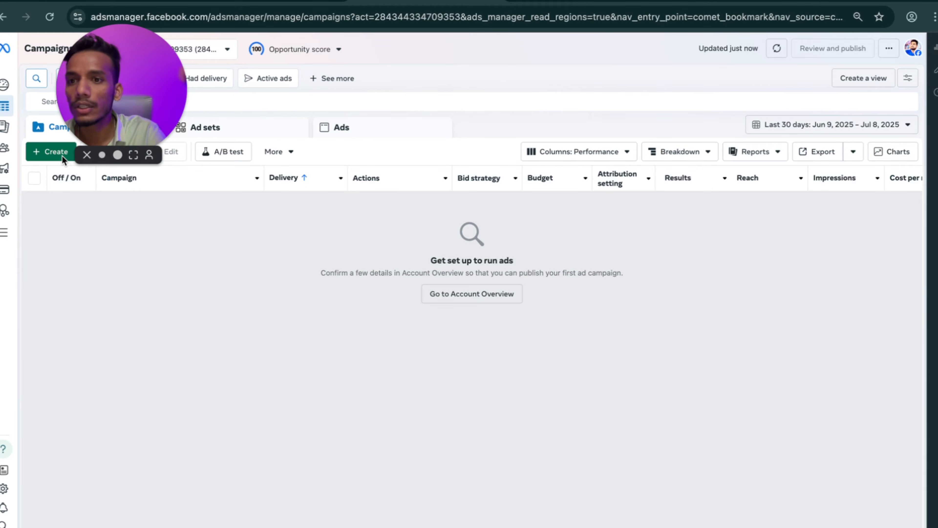
Create a campaign with the Engagement objective and Manual engagement campaign setup.
click(37, 154)
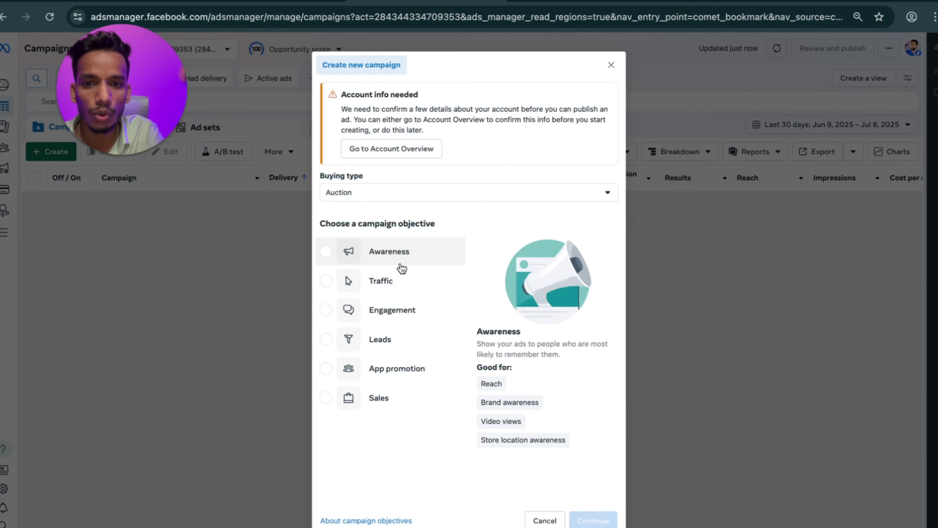
click(400, 314)
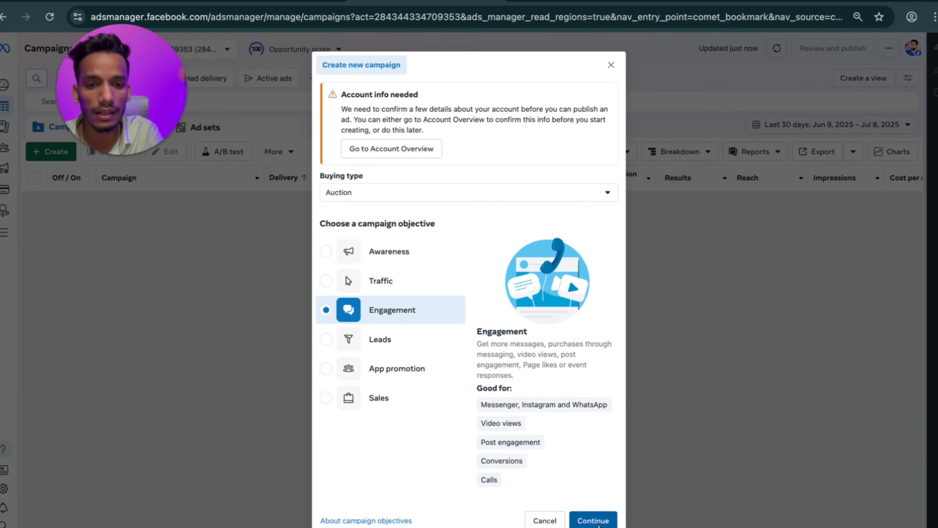
click(593, 520)
click(538, 315)
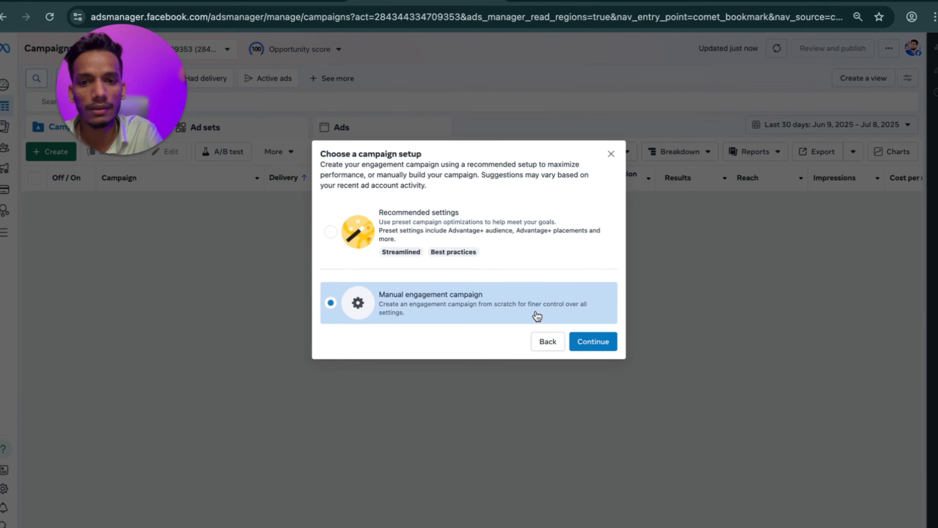
click(596, 342)
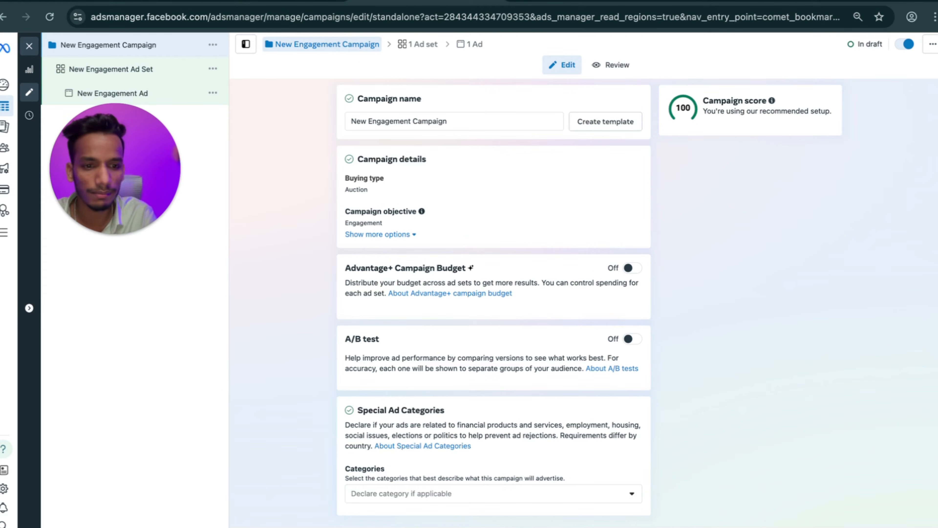
Set the ad set's conversion location to Facebook Page, promoting the Growth Mate Page.
click(912, 526)
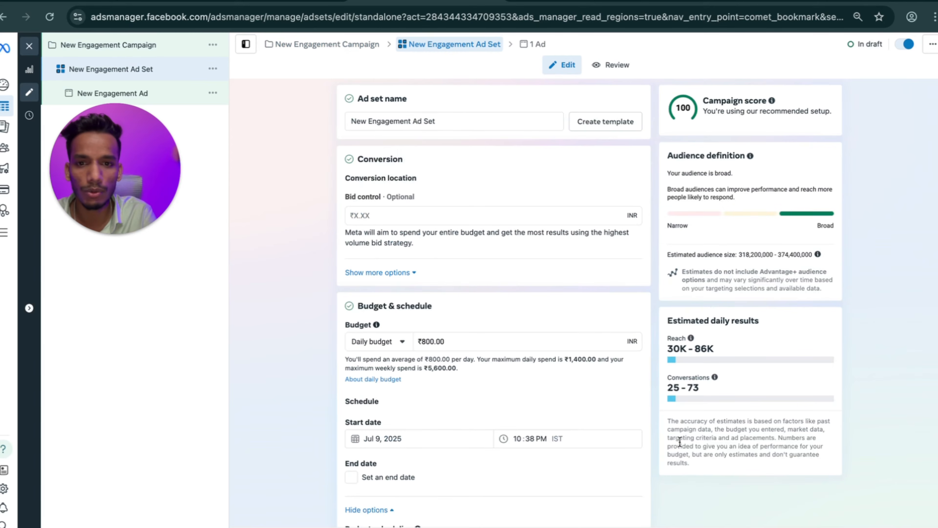
scroll(462, 222, down, 2)
scroll(451, 289, up, 2)
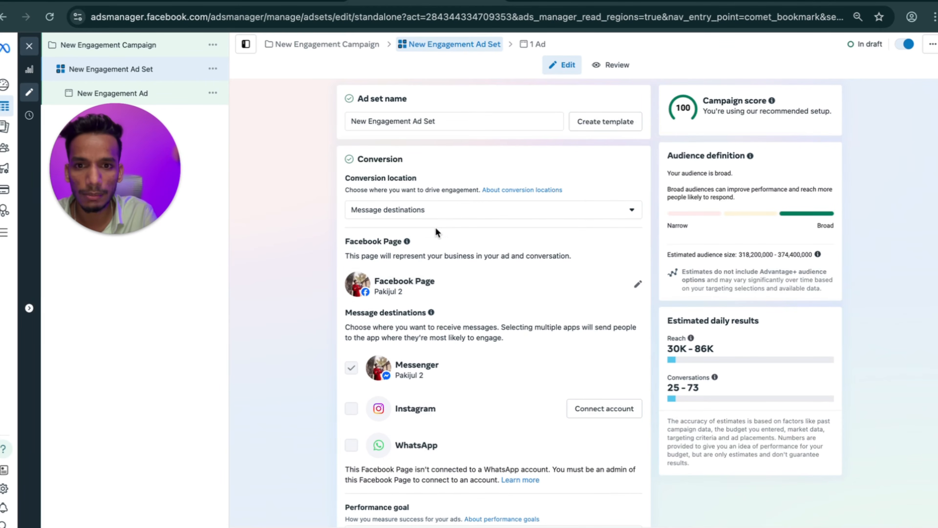
click(426, 215)
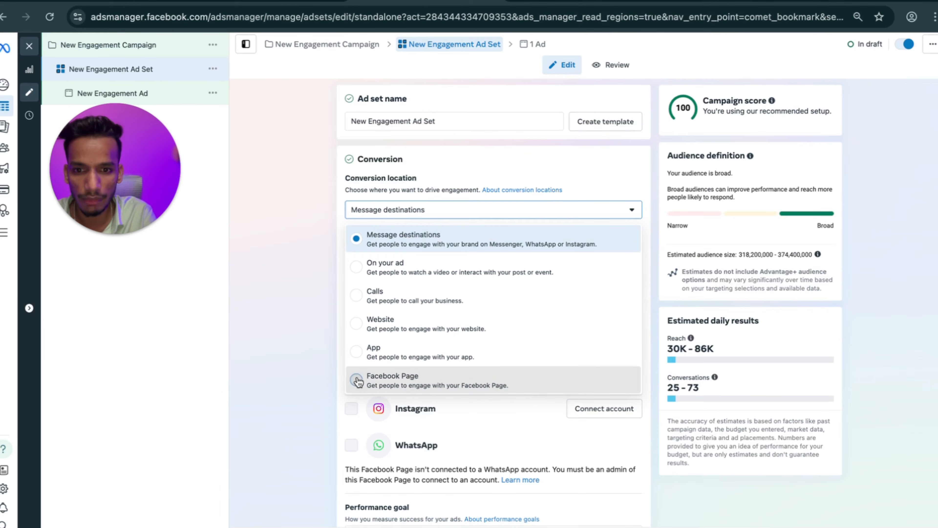
click(356, 379)
click(374, 339)
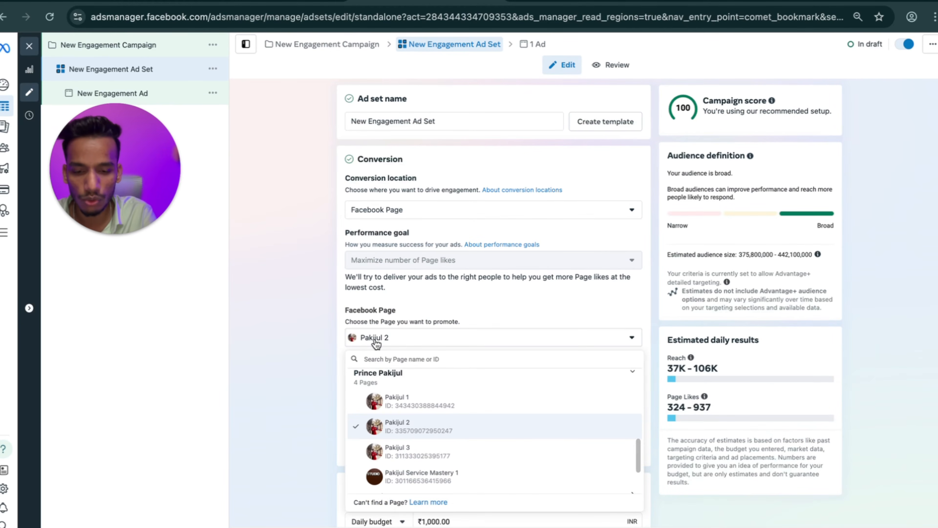
text(gro)
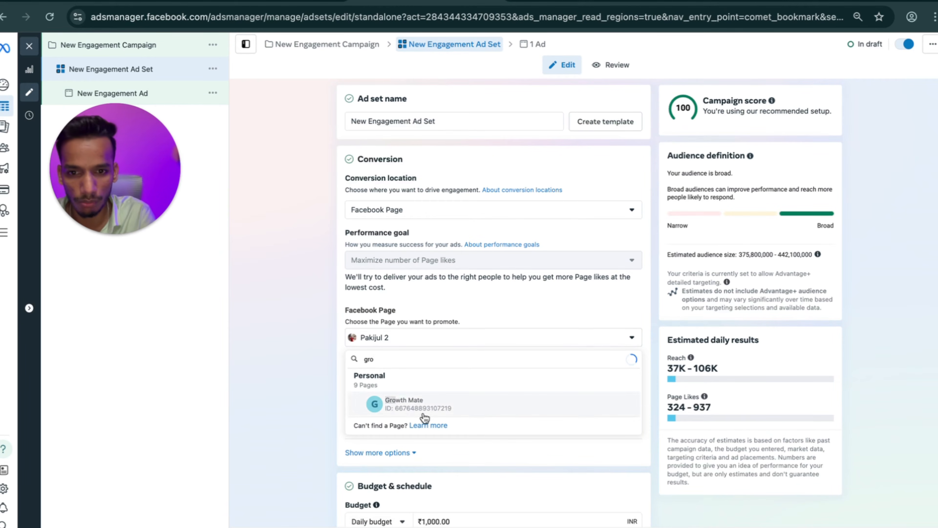
click(425, 404)
Change the ad set's daily budget to ₹100.00.
scroll(470, 390, down, 3)
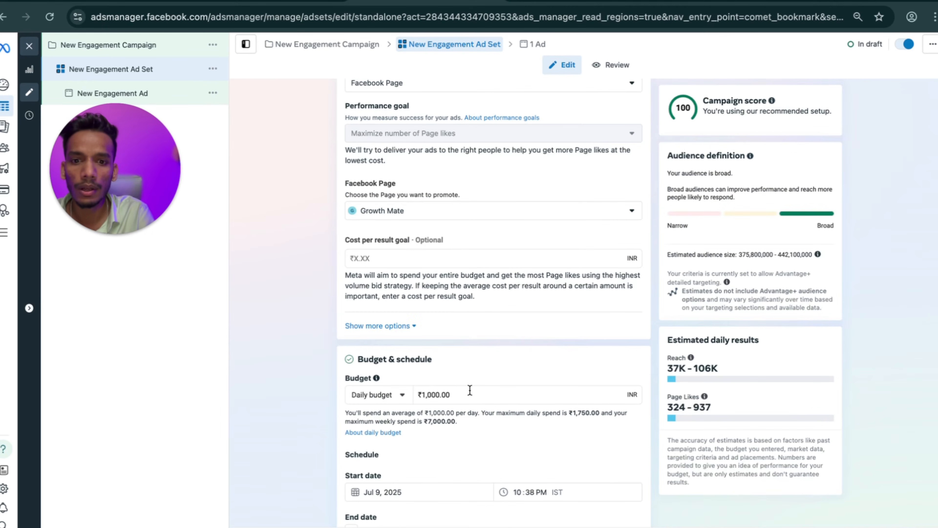
click(448, 399)
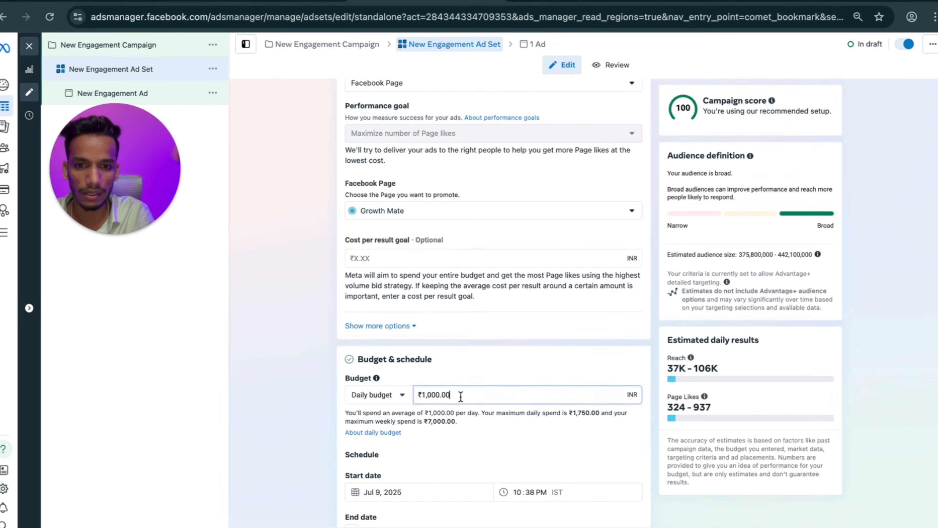
key(BackSpace)
click(293, 374)
scroll(370, 385, down, 10)
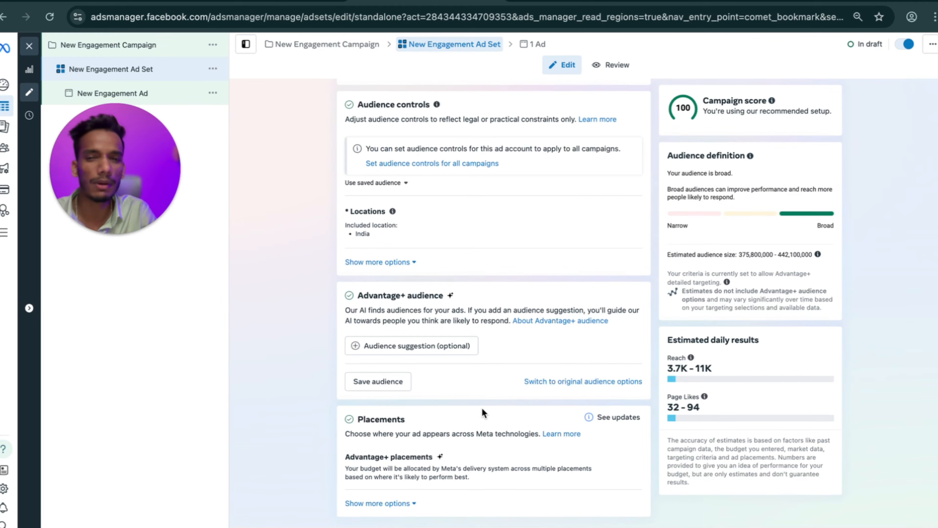
Give the ad an image creative using the G logo image and finish the creative setup.
click(912, 527)
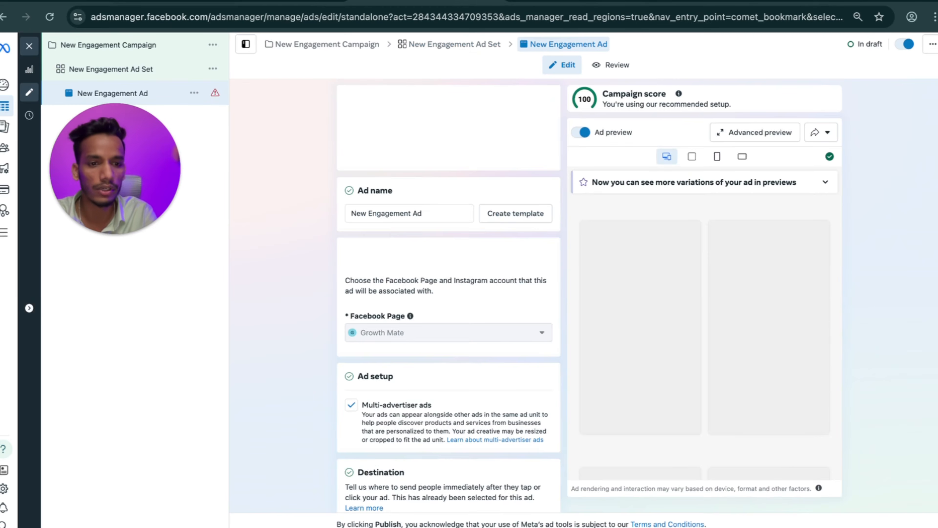
scroll(487, 333, down, 3)
scroll(486, 332, down, 2)
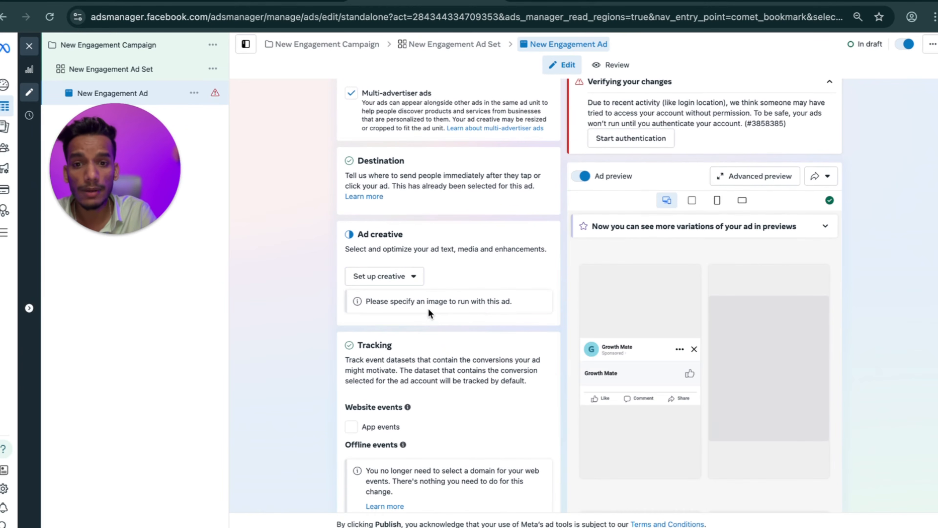
click(386, 276)
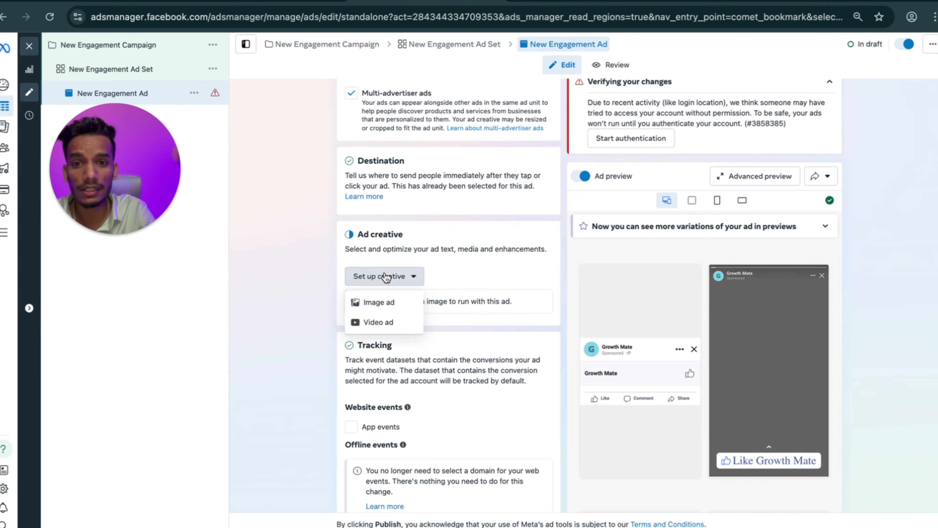
click(384, 303)
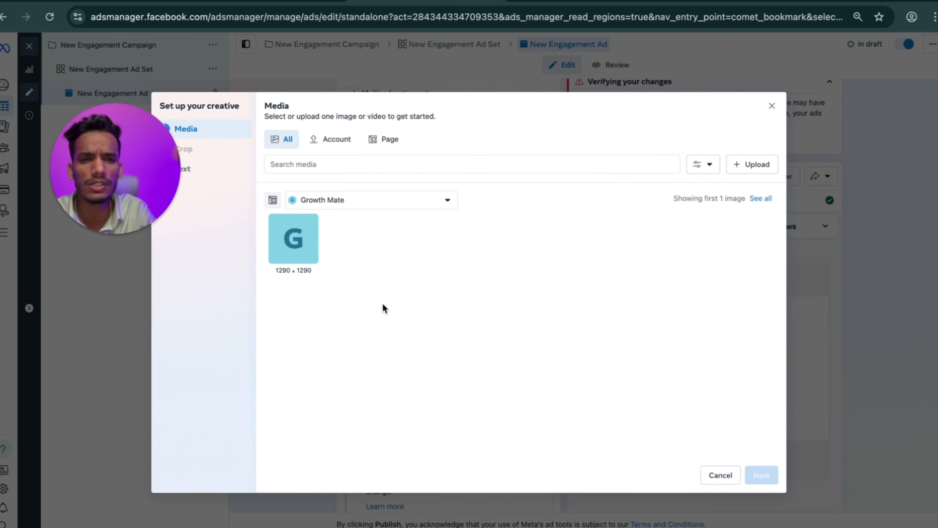
click(309, 238)
click(762, 475)
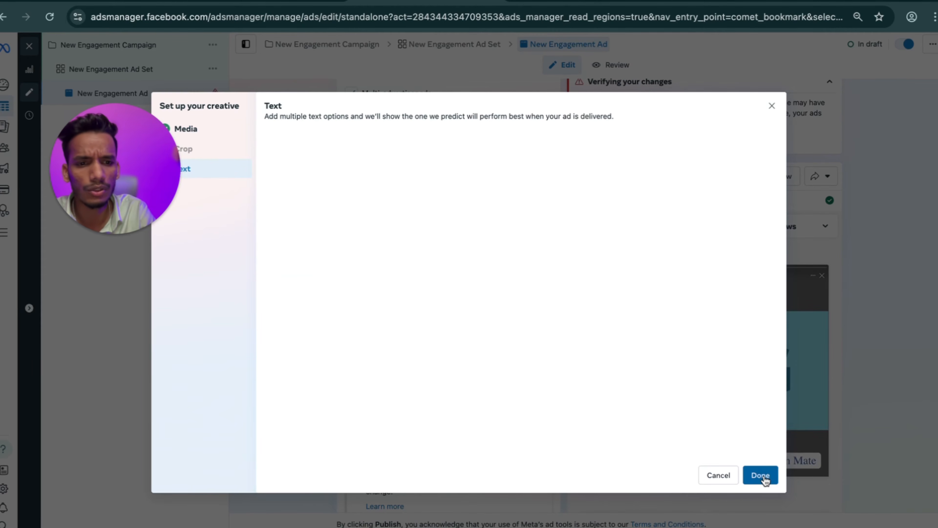
click(751, 475)
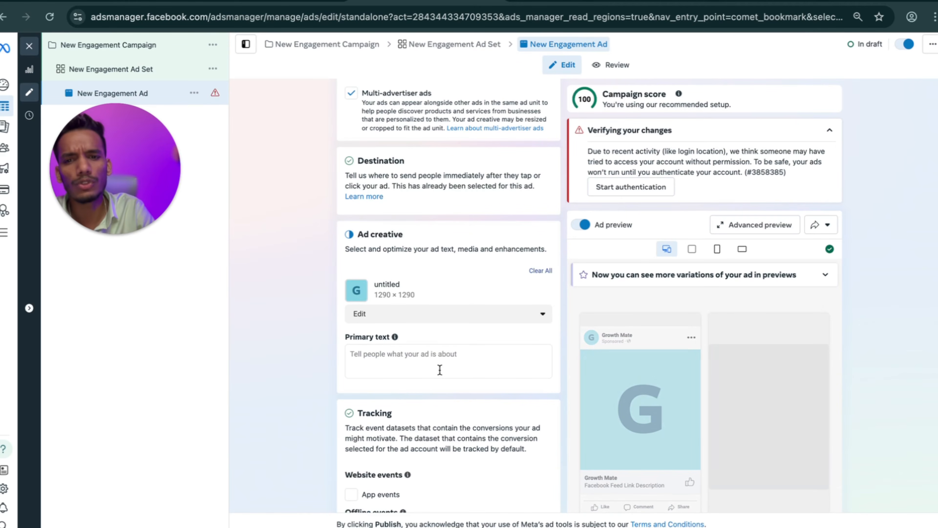
scroll(439, 369, down, 1)
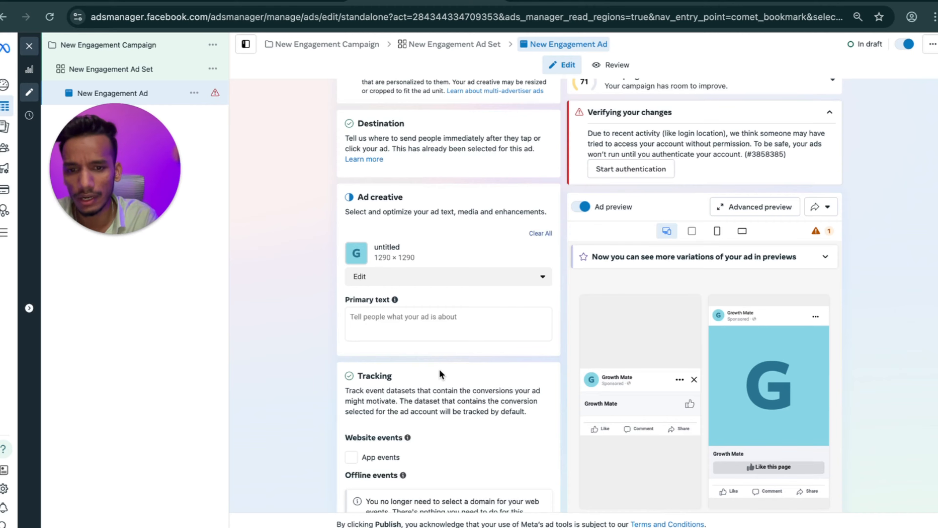
scroll(441, 374, down, 2)
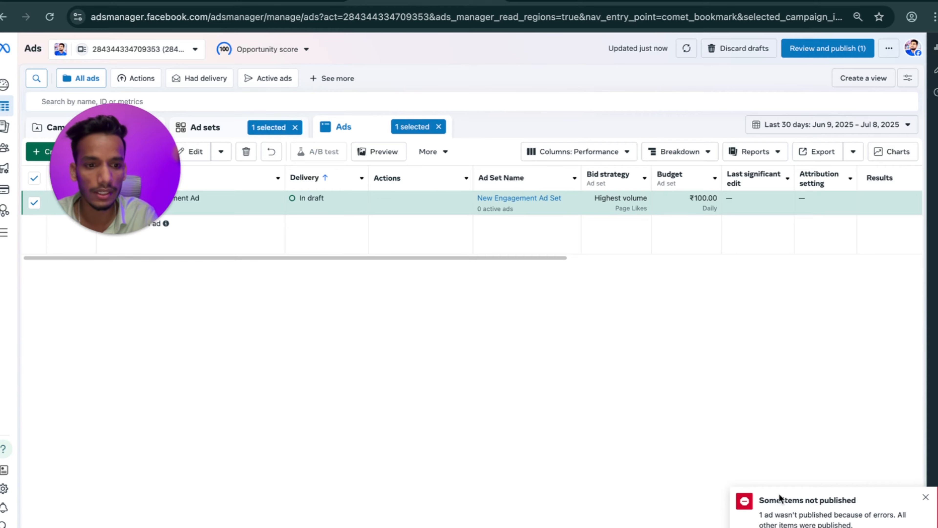
click(805, 525)
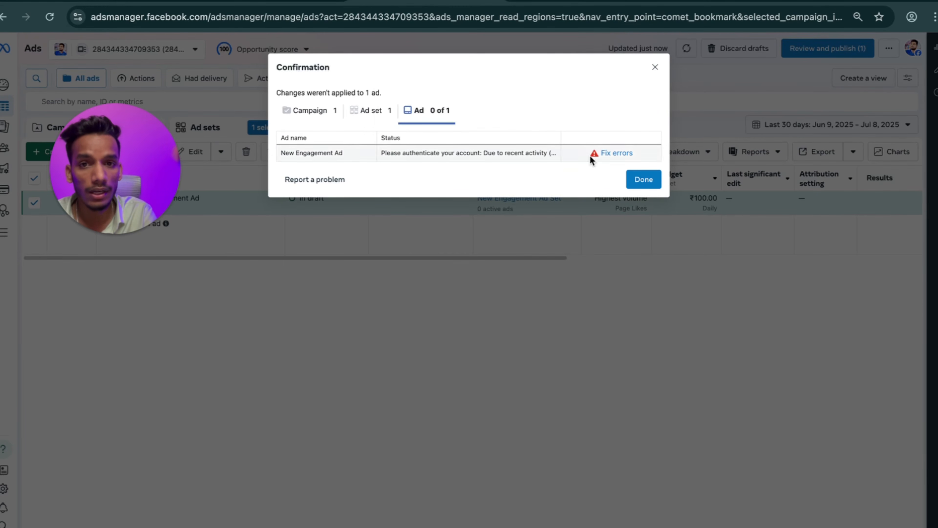
click(643, 180)
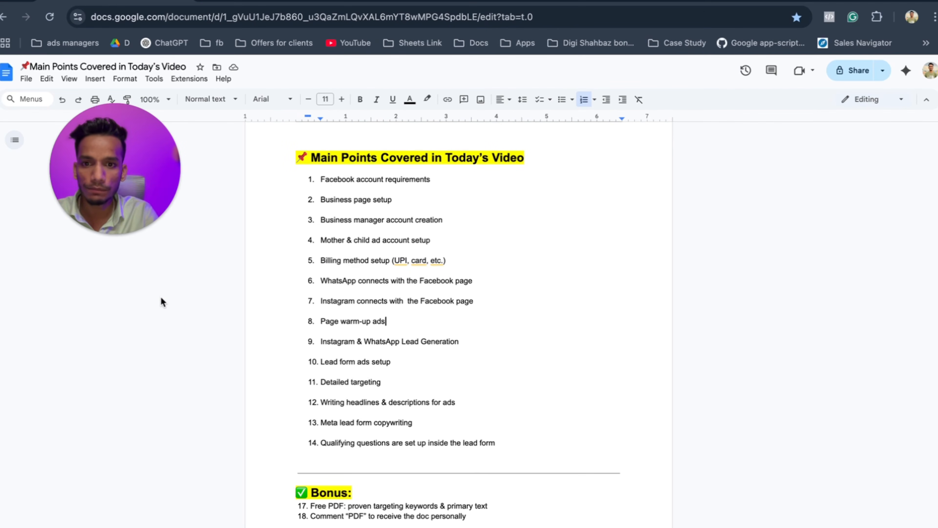
Select 'Page warm-up ads' in item 8 of the document.
drag(386, 321, 323, 323)
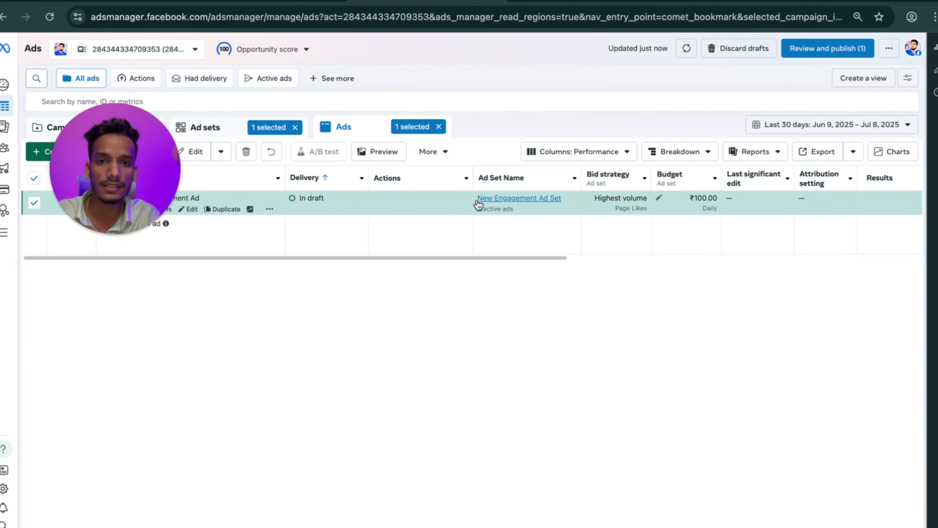
Scroll the ads table sideways, then switch to the Campaigns list.
scroll(555, 241, right, 8)
scroll(556, 240, left, 8)
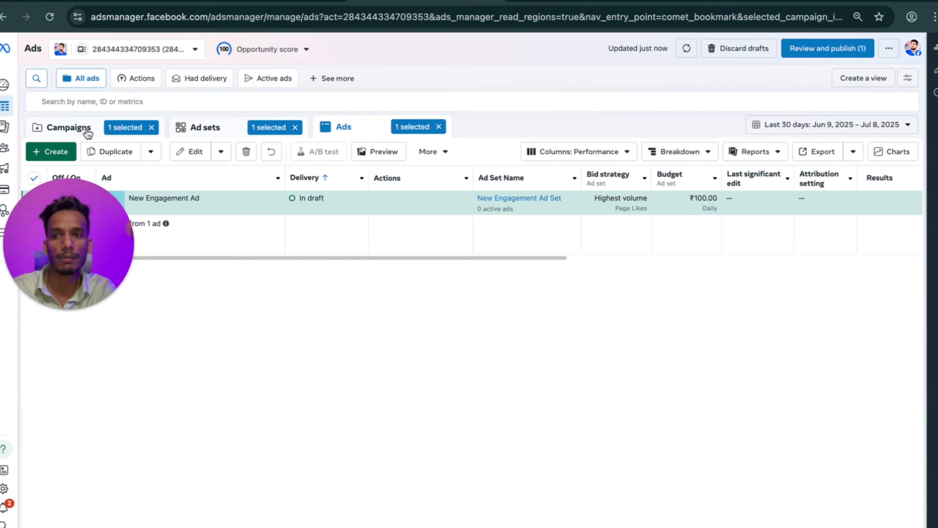
click(86, 130)
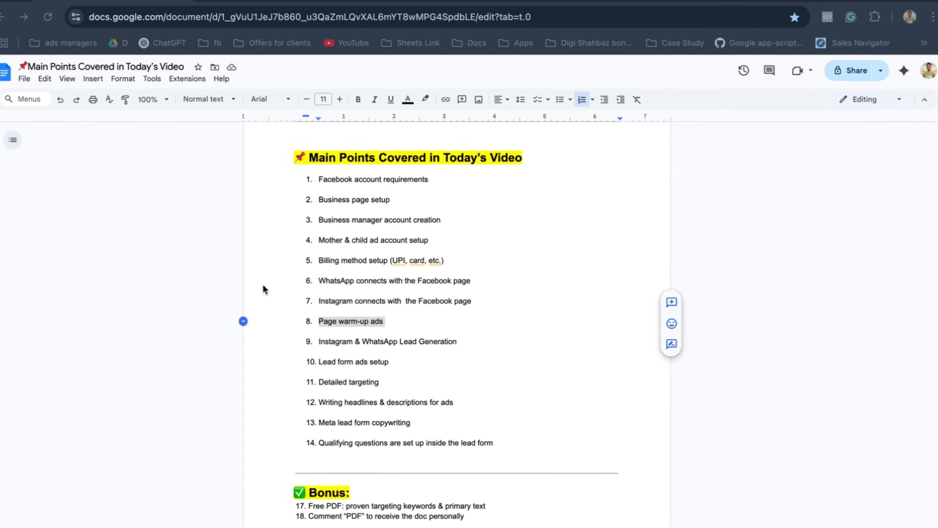
drag(473, 340, 322, 338)
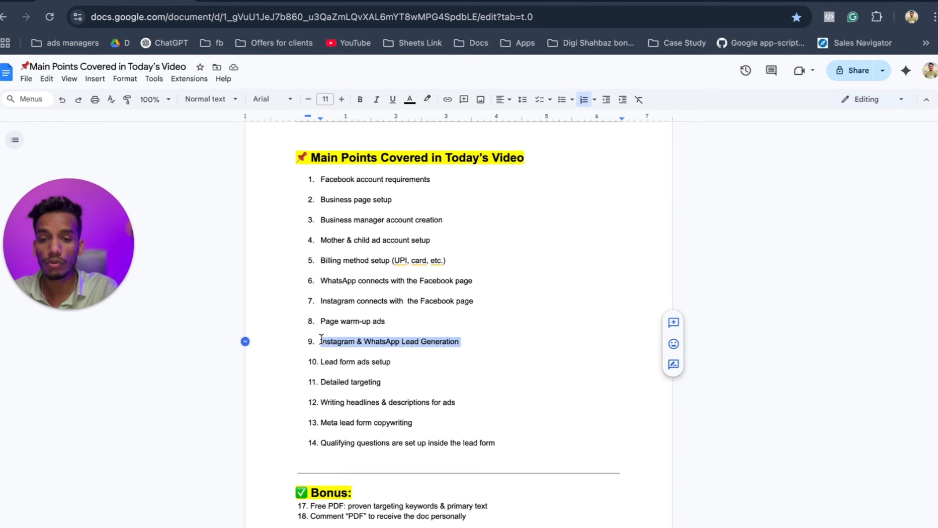
click(464, 343)
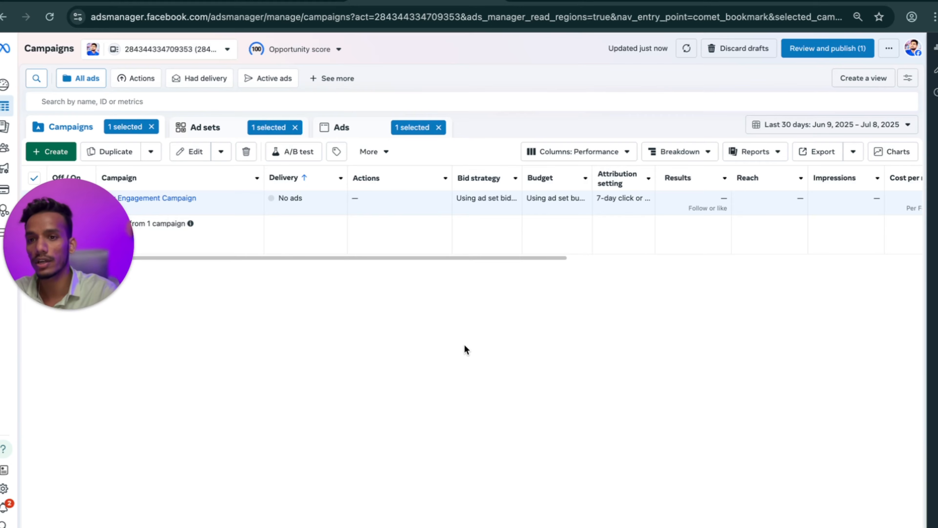
Create a fresh Engagement campaign using the Manual engagement campaign setup.
drag(126, 258, 460, 32)
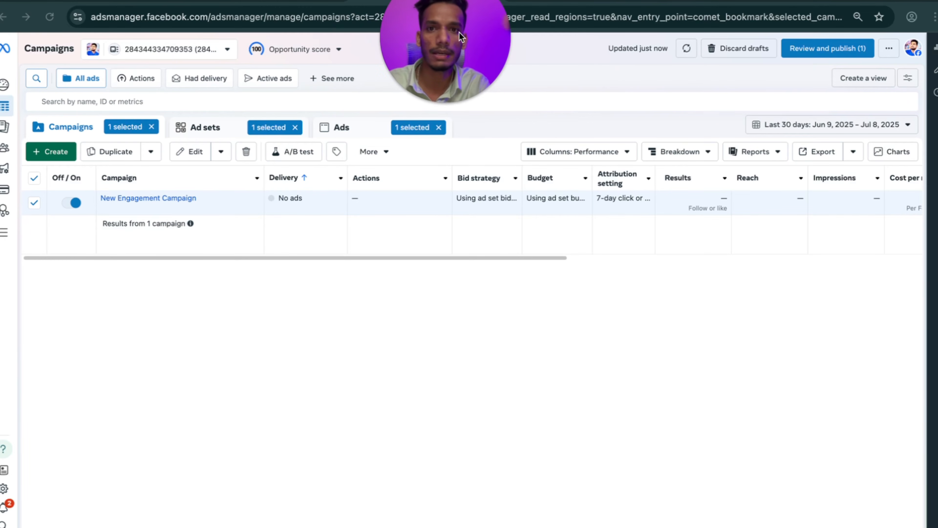
click(56, 150)
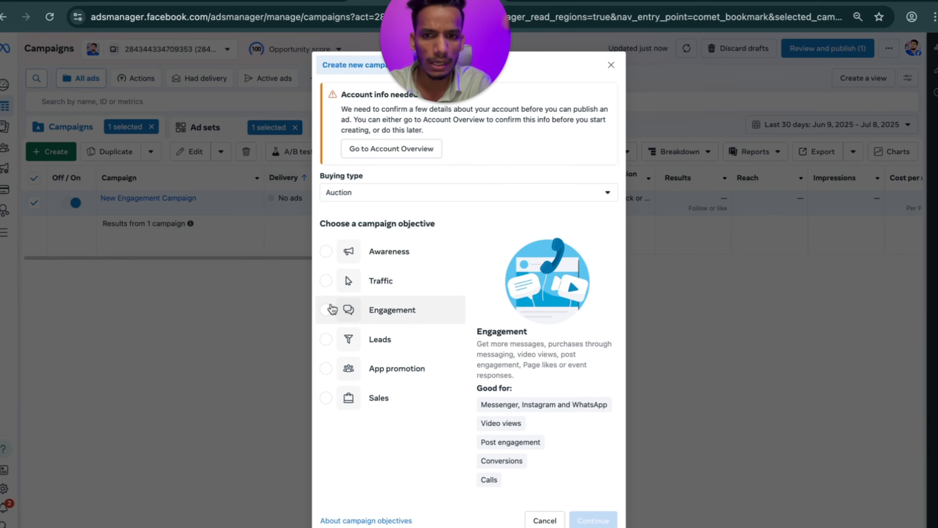
click(326, 311)
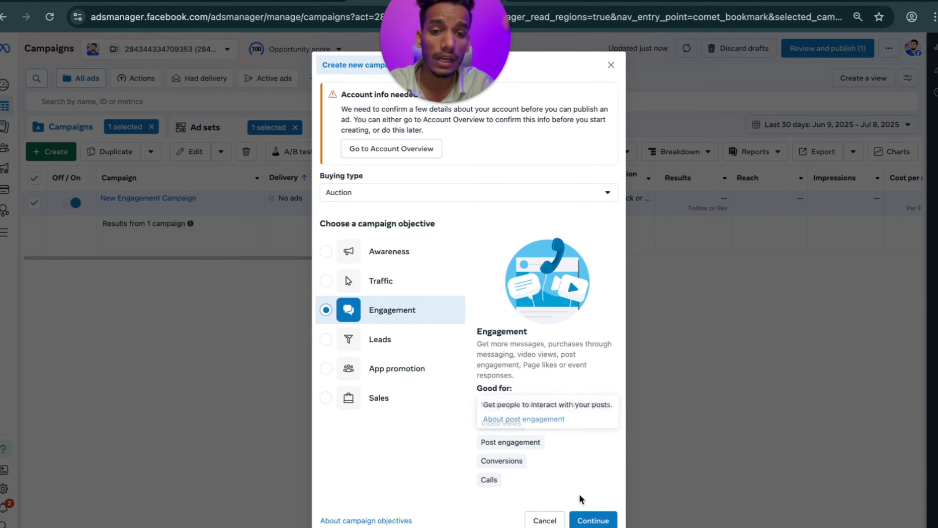
click(593, 519)
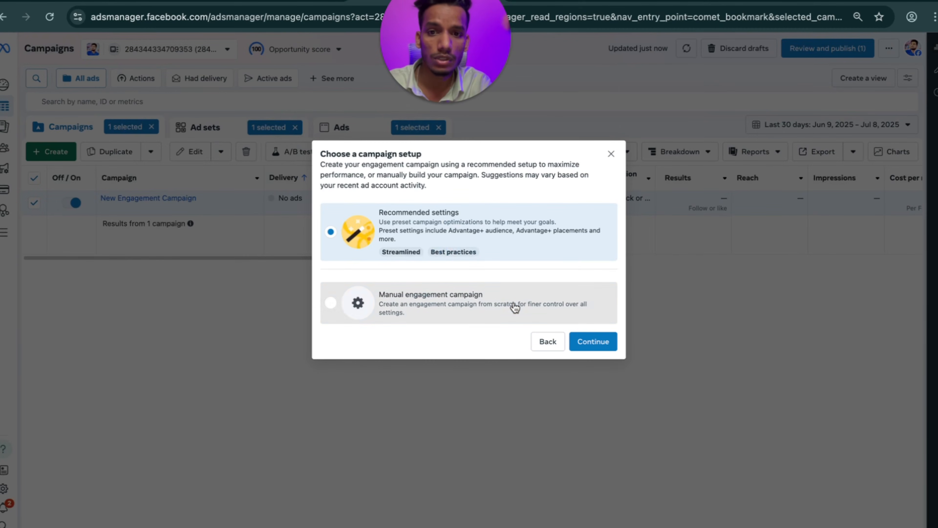
click(452, 306)
click(594, 346)
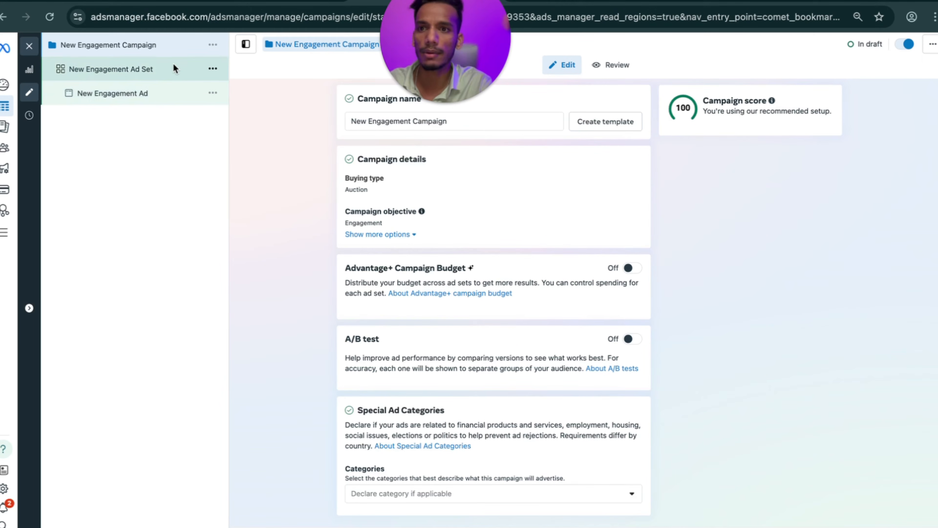
Rename the campaign to 'wa leads | 9-7-25' and open New Engagement Ad Set.
drag(455, 118, 378, 120)
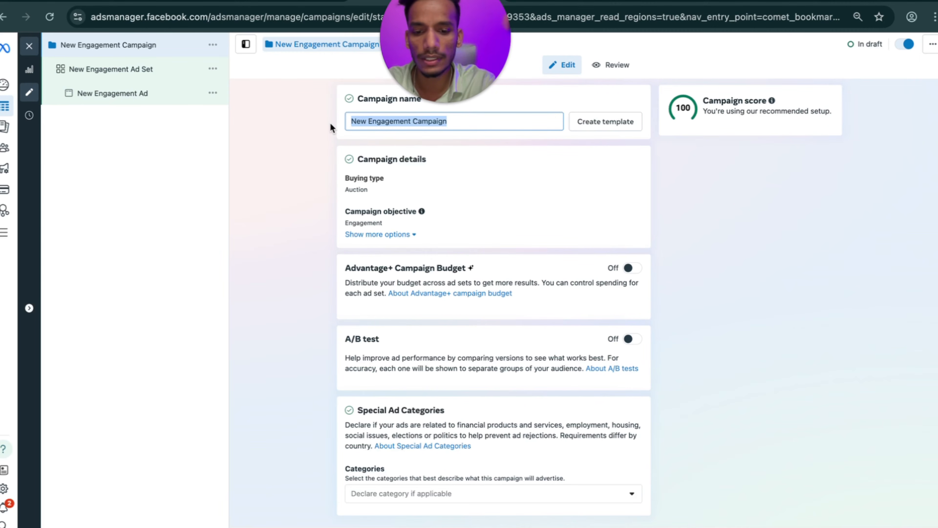
text(wa leads | 9-7-25)
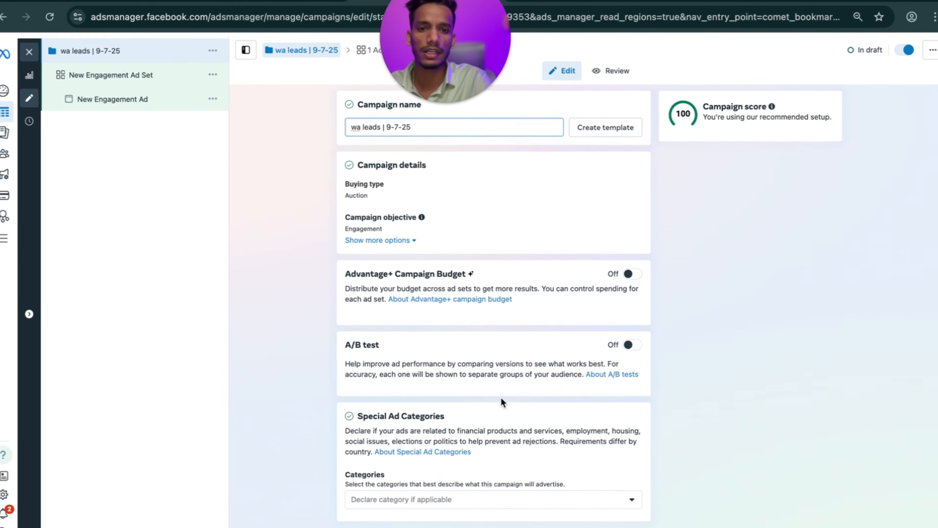
click(149, 69)
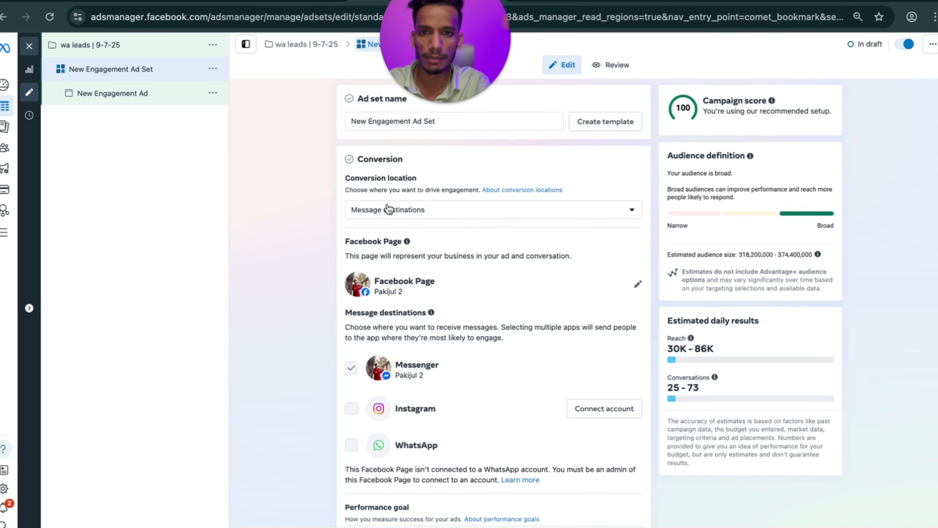
Keep Message destinations as the ad set's conversion location.
click(388, 209)
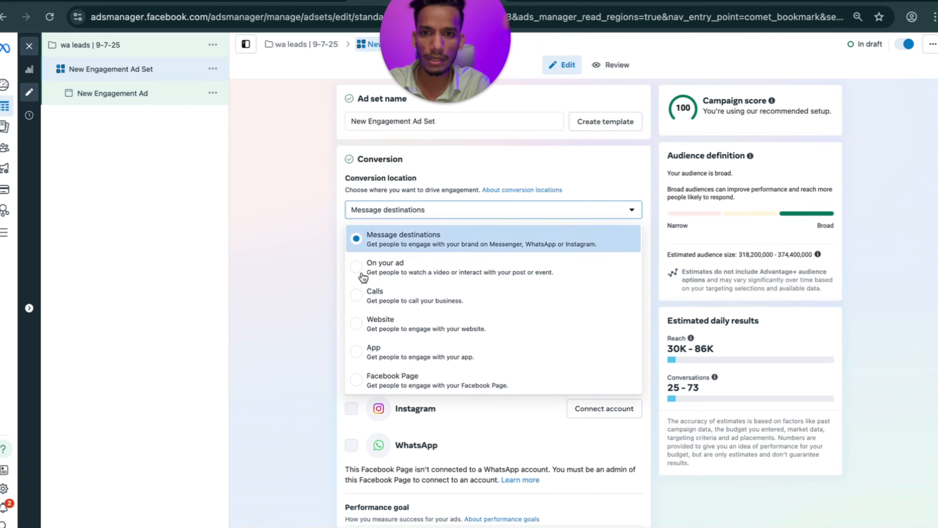
click(373, 211)
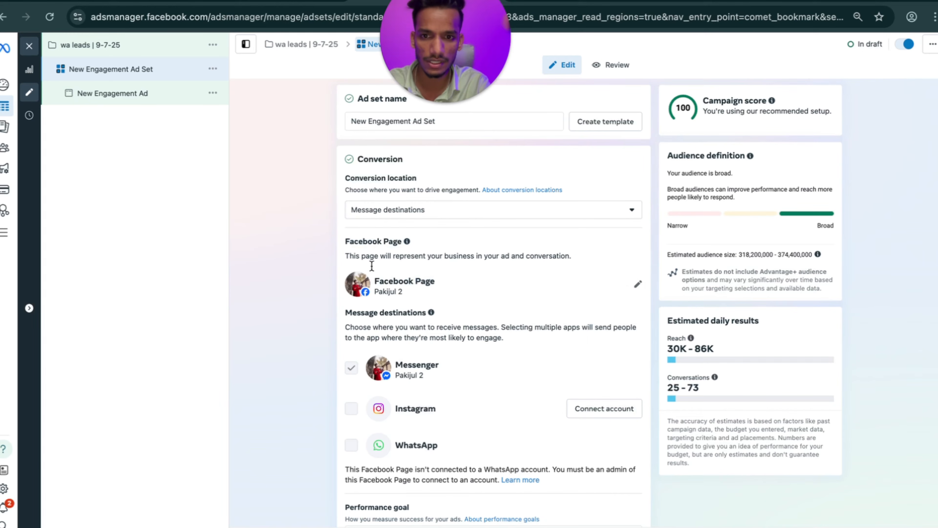
click(405, 217)
click(377, 210)
click(385, 211)
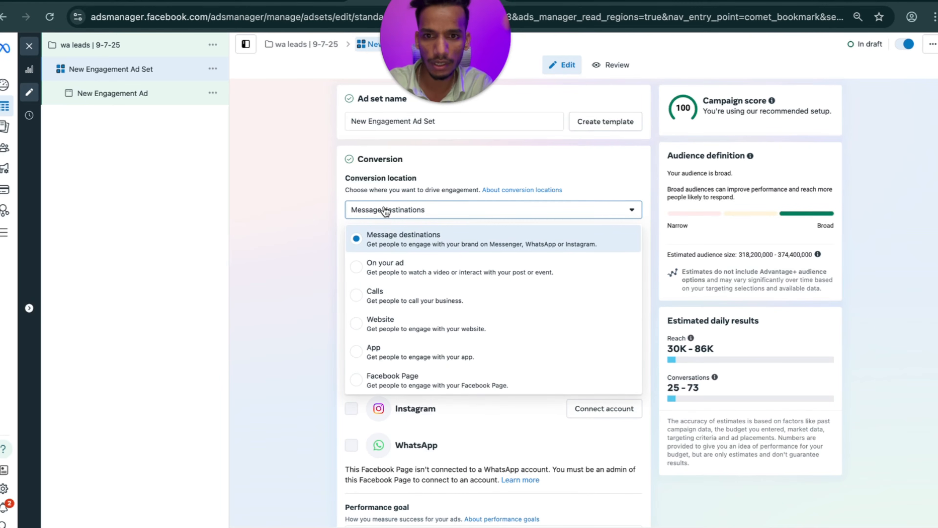
click(386, 210)
click(383, 210)
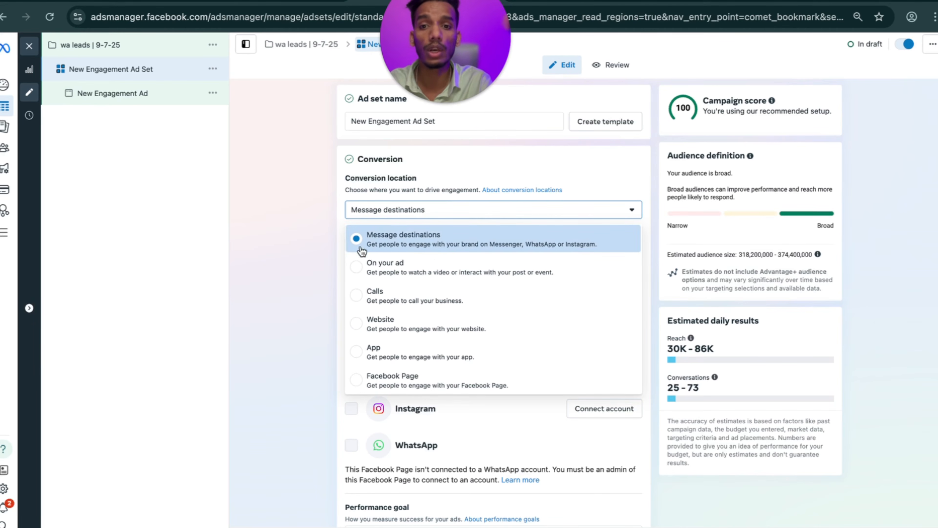
click(368, 241)
click(280, 250)
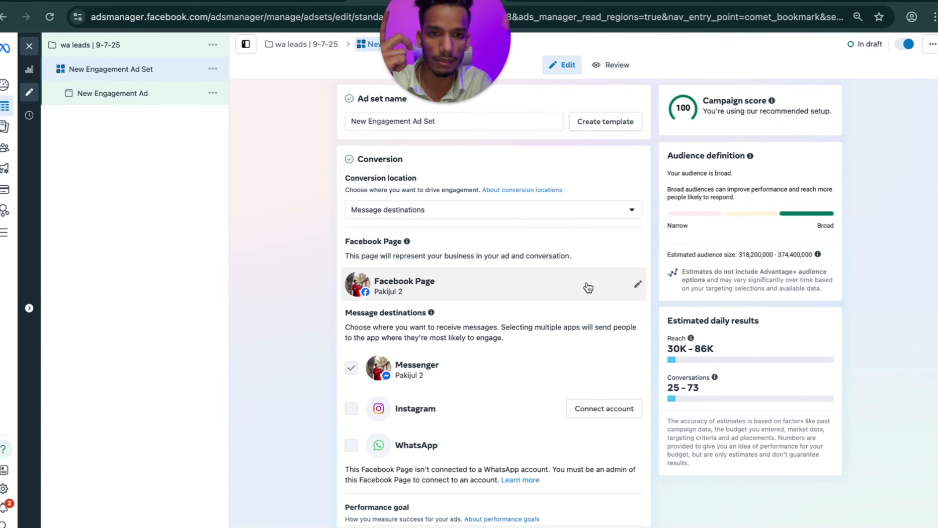
Switch the Facebook Page to Adsrun X and untick Messenger so only WhatsApp remains.
click(637, 284)
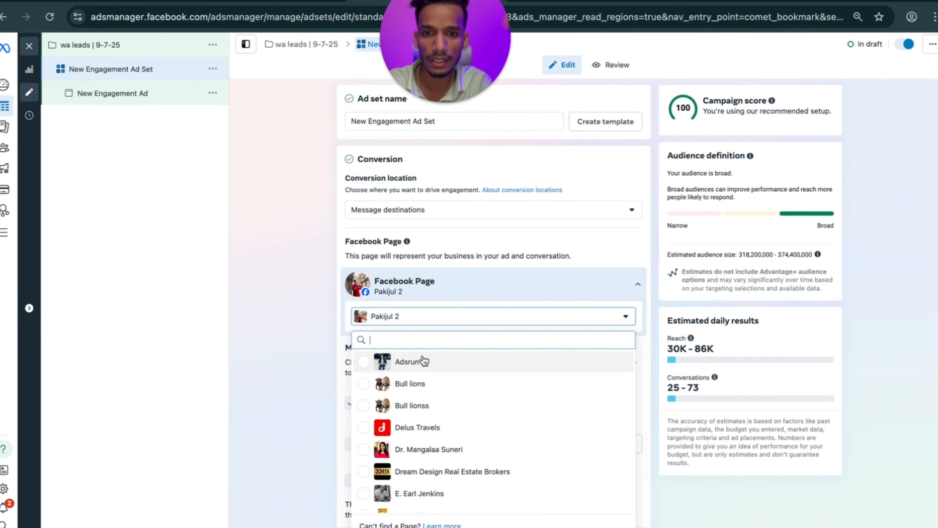
click(419, 361)
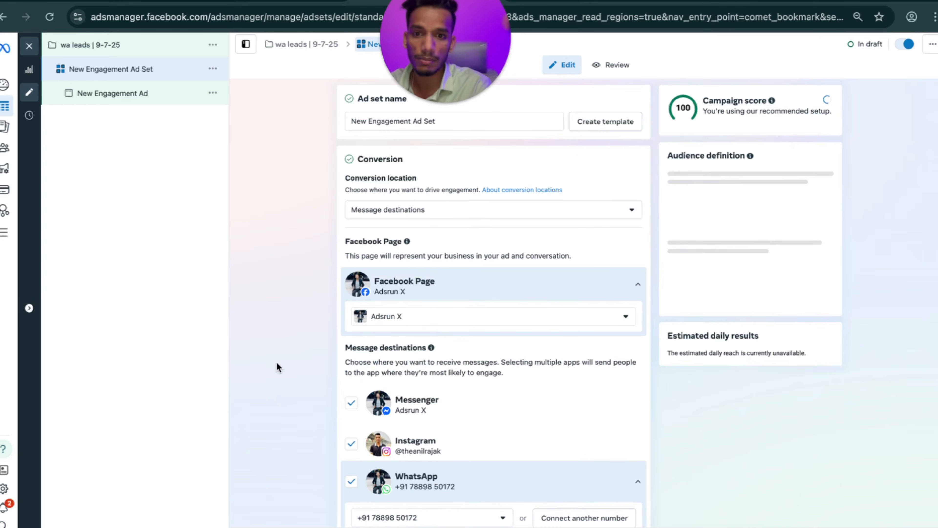
scroll(389, 395, down, 1)
scroll(389, 395, down, 1)
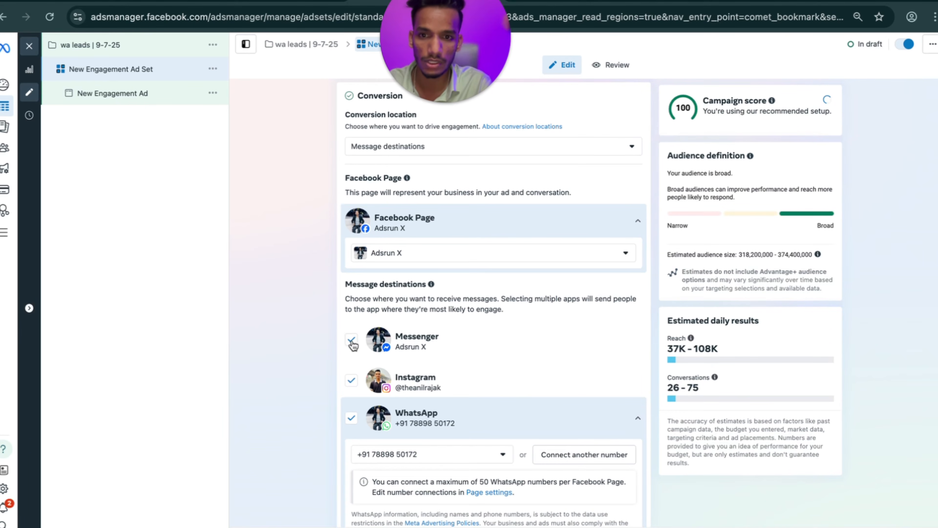
click(352, 341)
scroll(352, 343, down, 3)
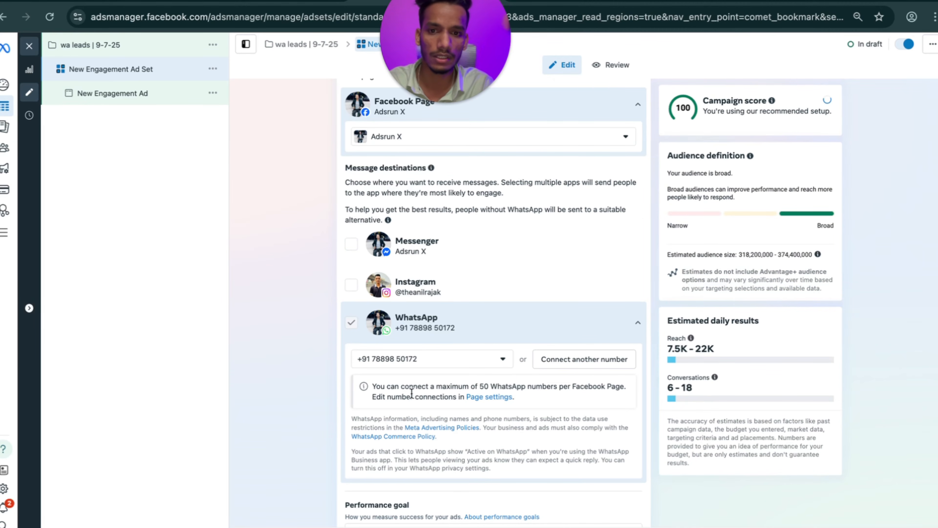
scroll(411, 392, down, 8)
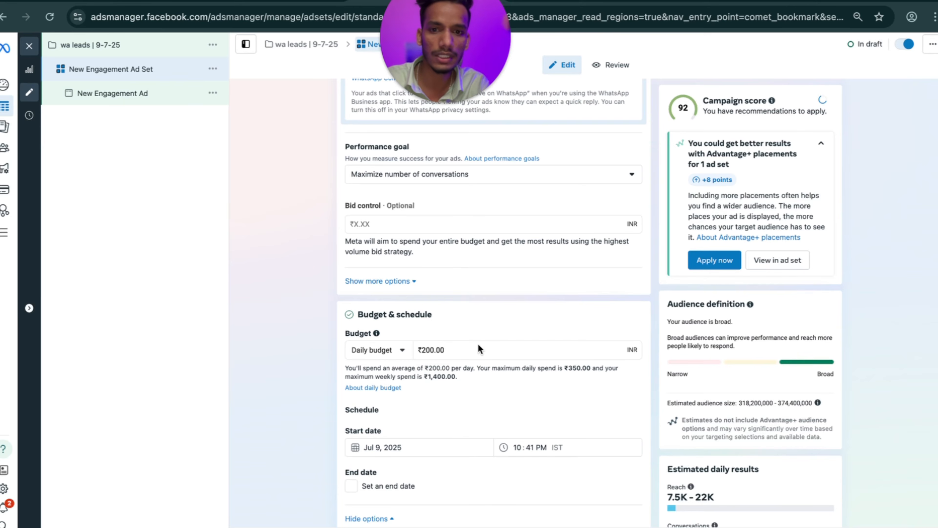
Set a ₹297.00 daily budget starting Jul 10, 2025 at 10:00 AM IST.
click(467, 350)
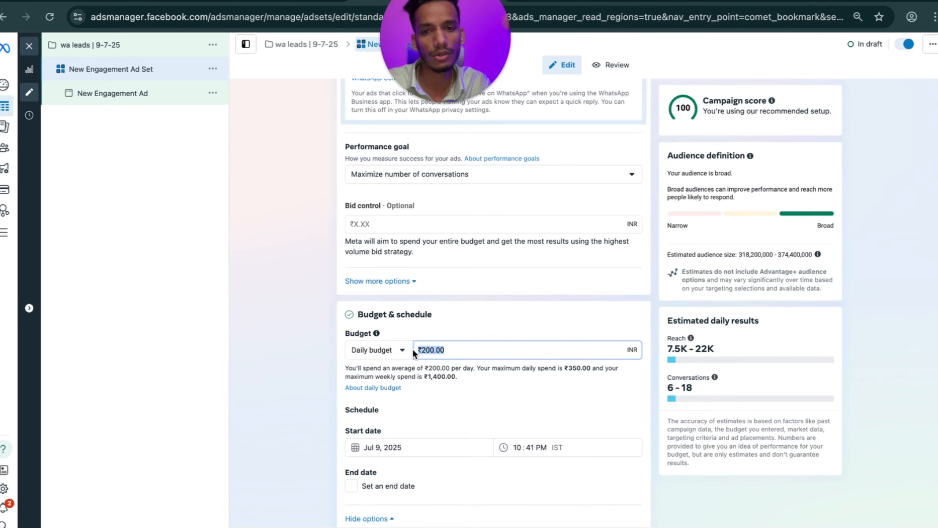
key(BackSpace)
key(BackSpace)
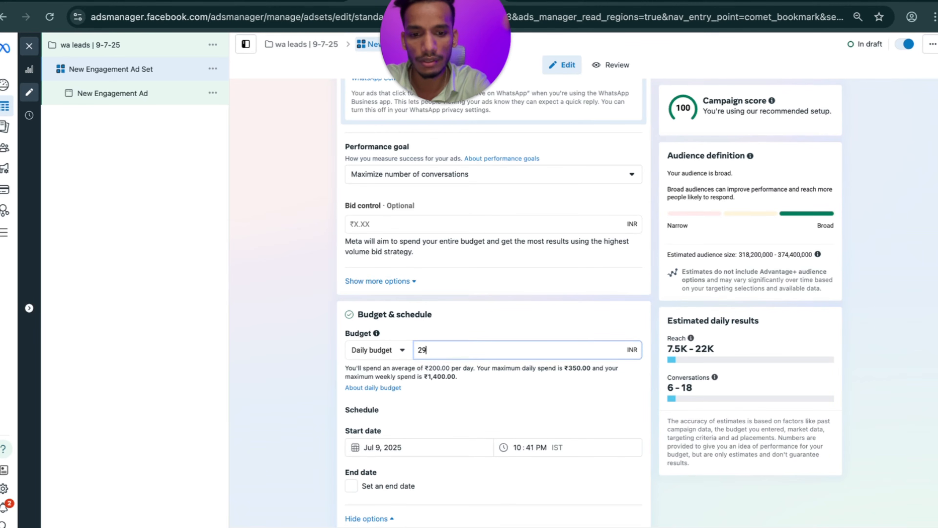
click(386, 448)
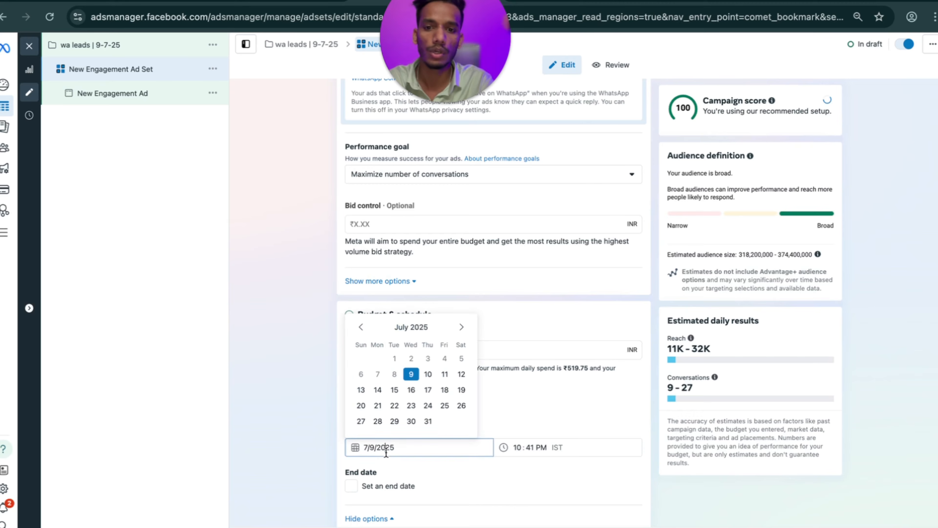
click(428, 374)
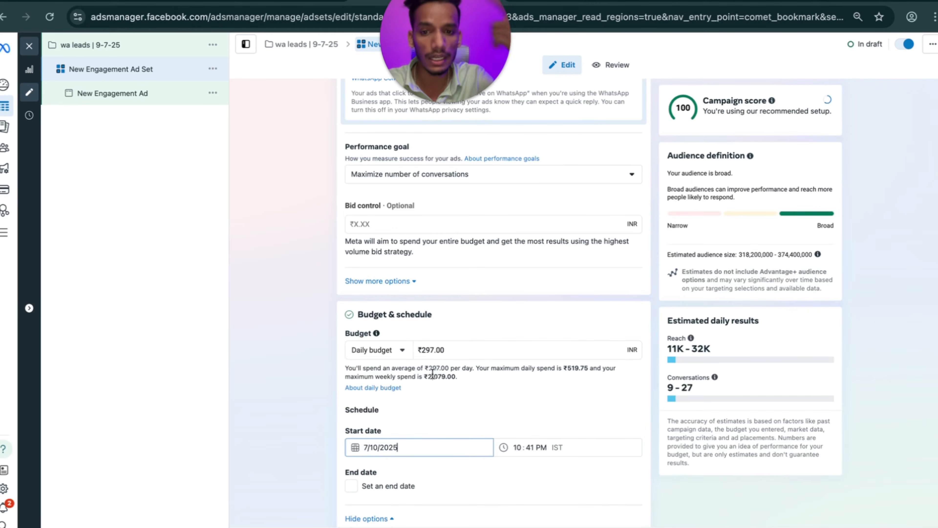
click(518, 447)
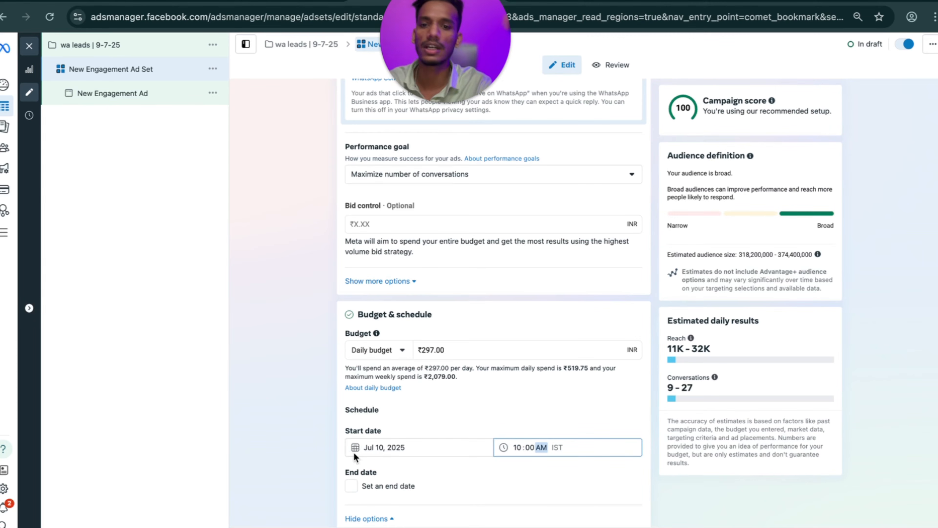
scroll(429, 431, down, 12)
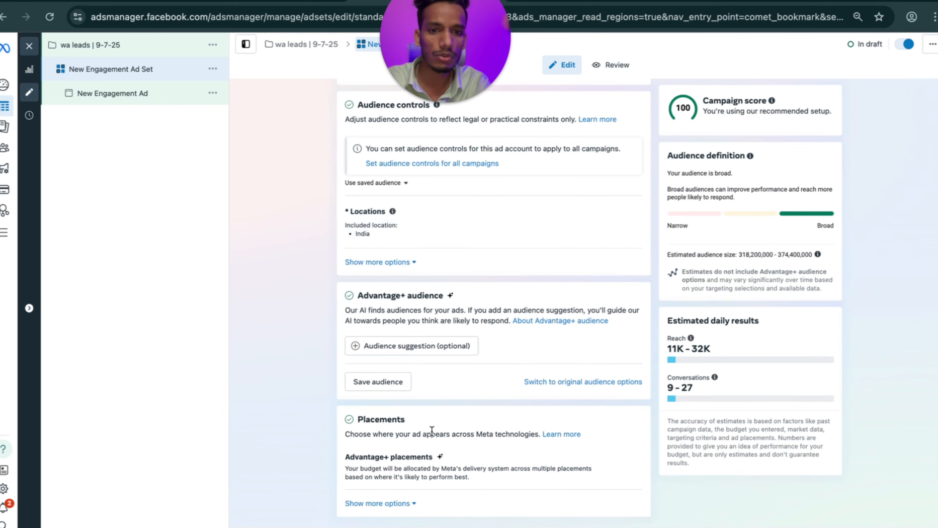
Switch from Advantage+ to the original audience options and review the India location.
click(560, 382)
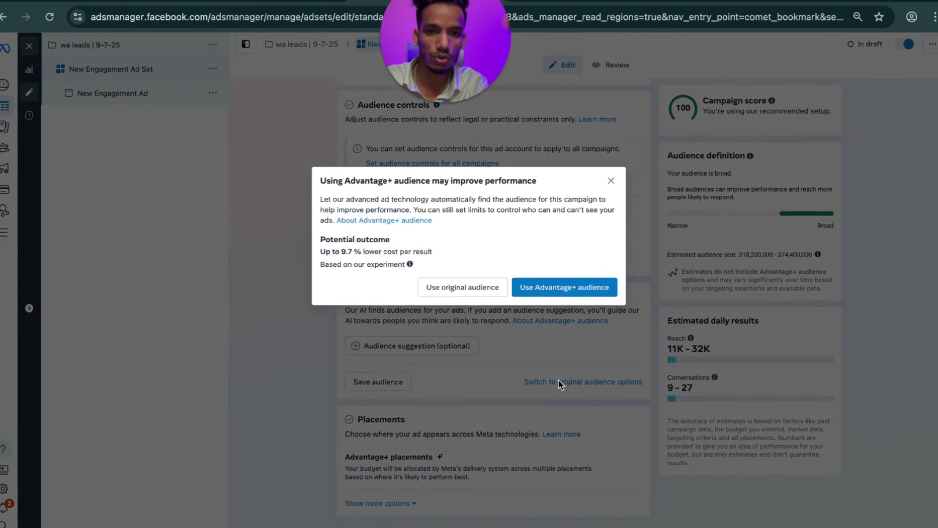
click(467, 289)
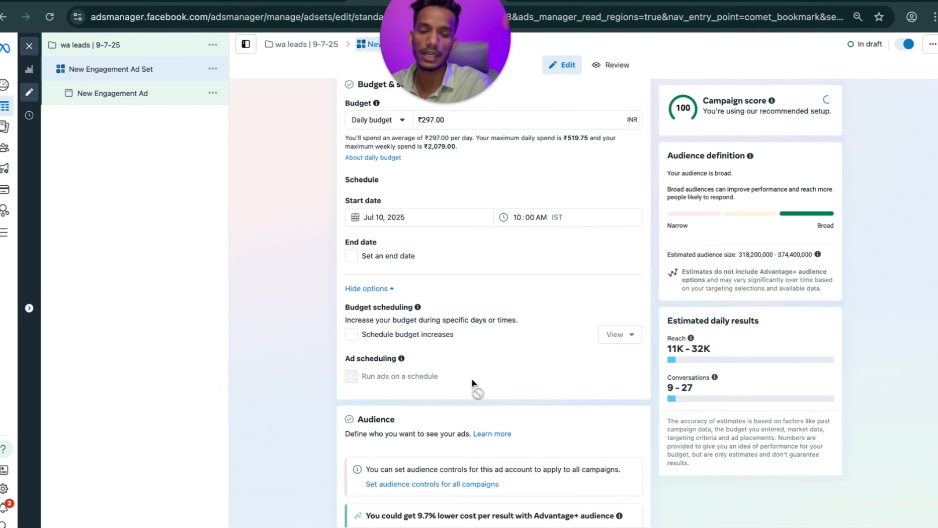
scroll(473, 385, down, 10)
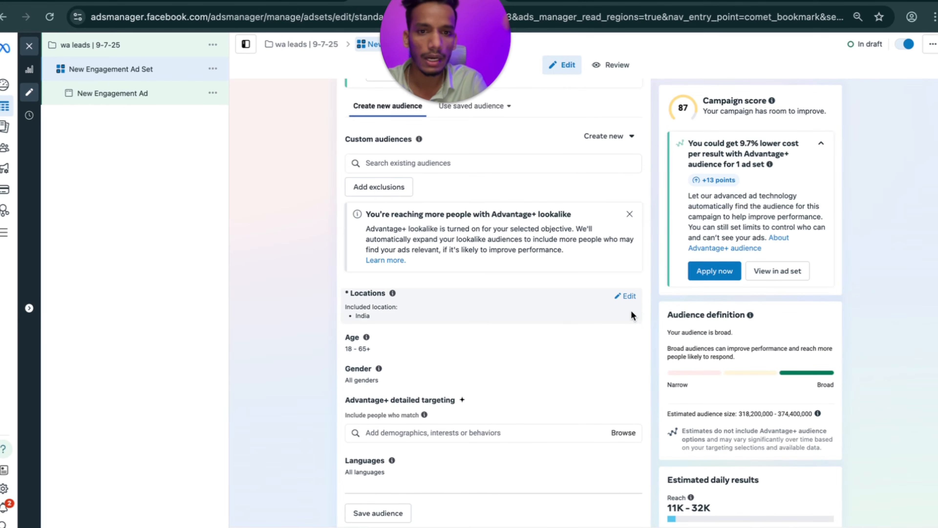
click(625, 298)
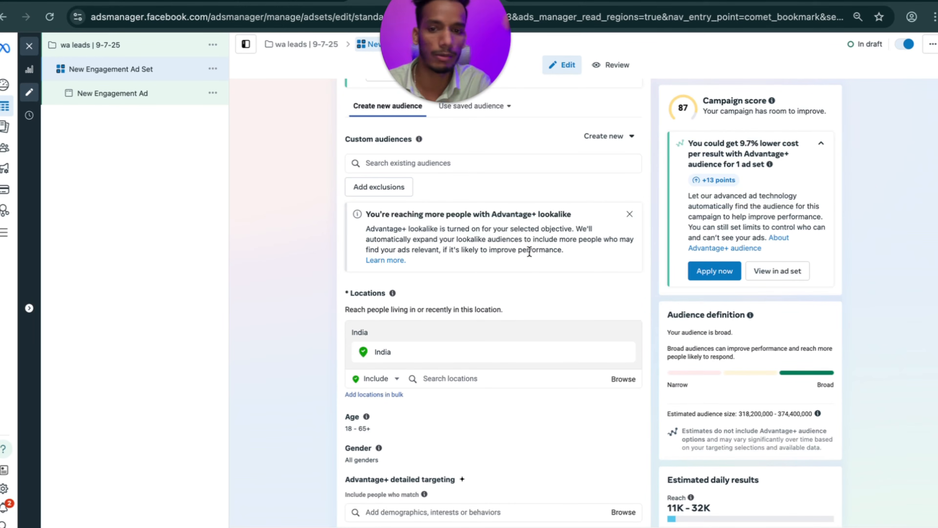
Set the audience age range to 20 through 40.
click(628, 419)
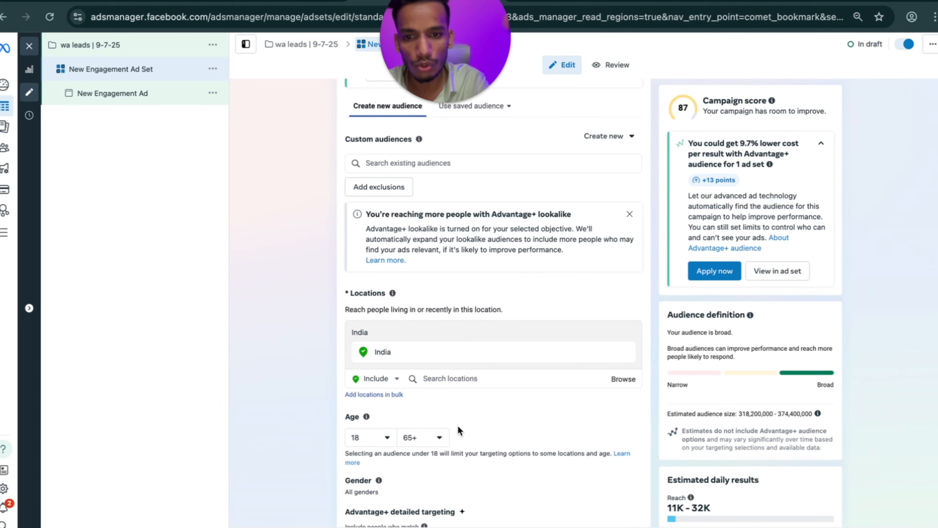
click(415, 439)
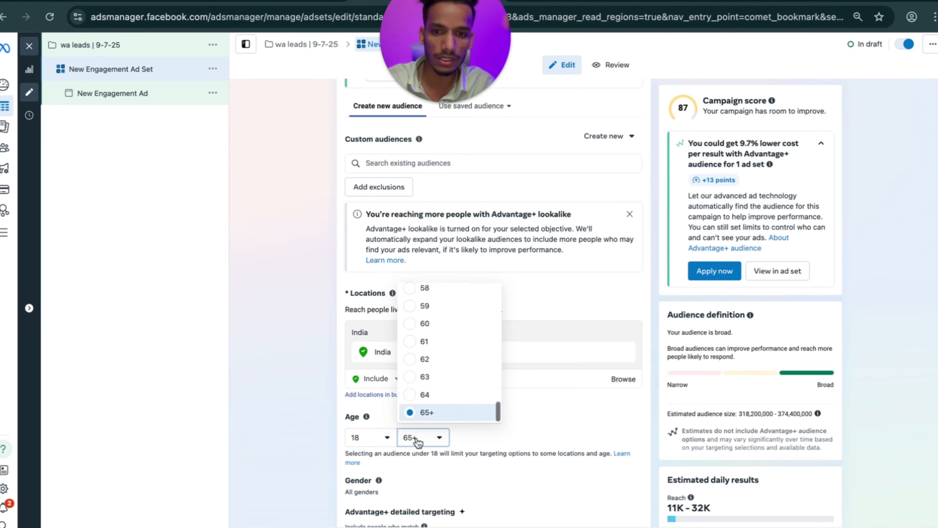
scroll(438, 388, up, 5)
scroll(437, 388, up, 3)
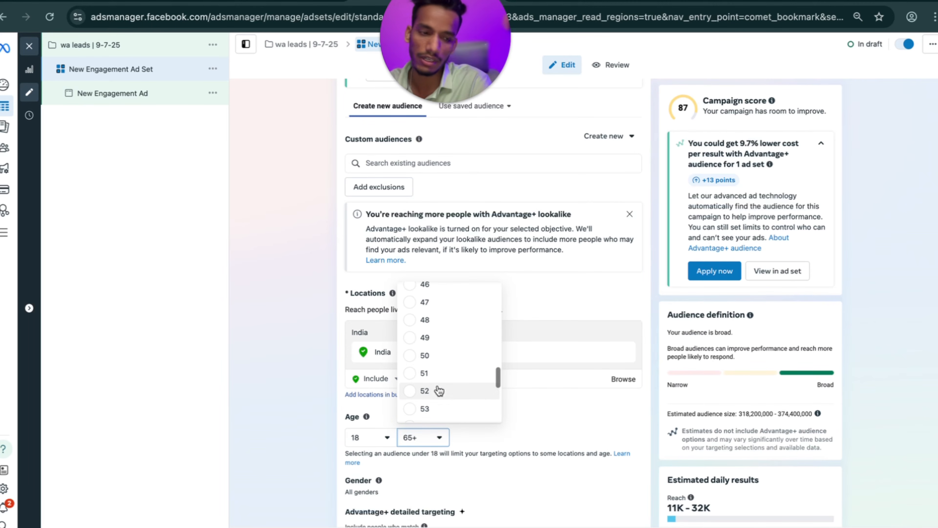
scroll(438, 390, up, 5)
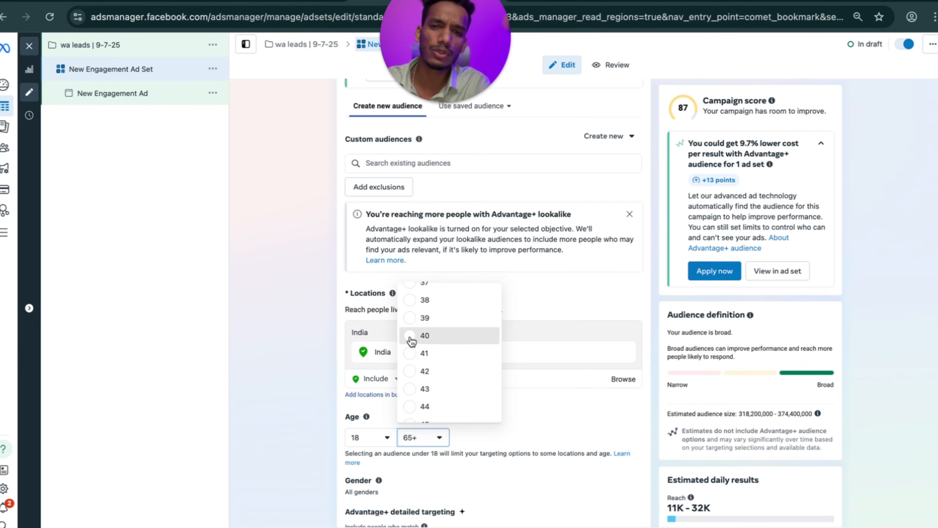
click(410, 335)
click(392, 437)
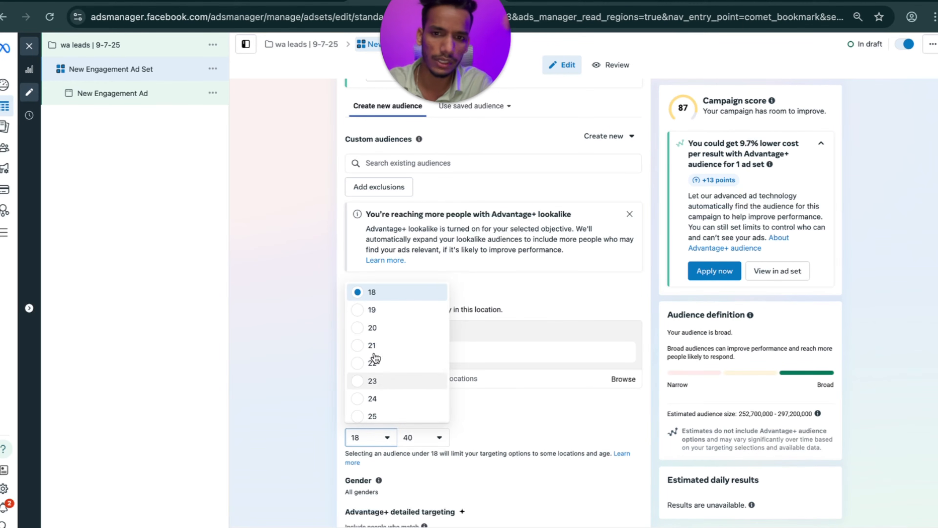
click(360, 328)
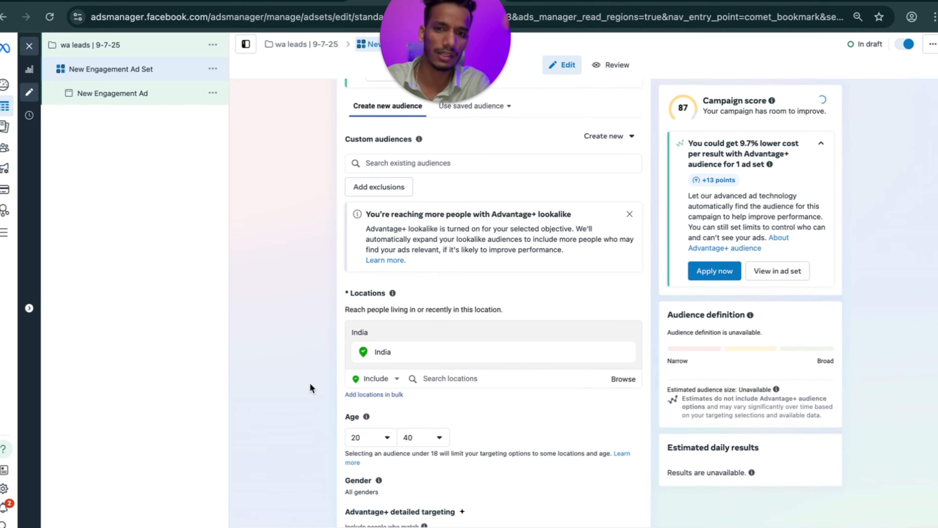
scroll(405, 427, down, 2)
scroll(445, 418, down, 1)
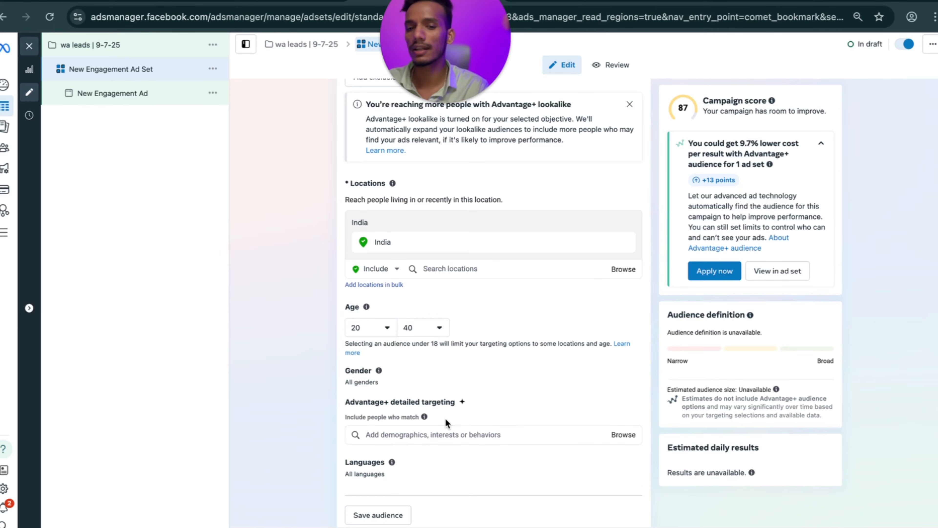
scroll(445, 418, down, 1)
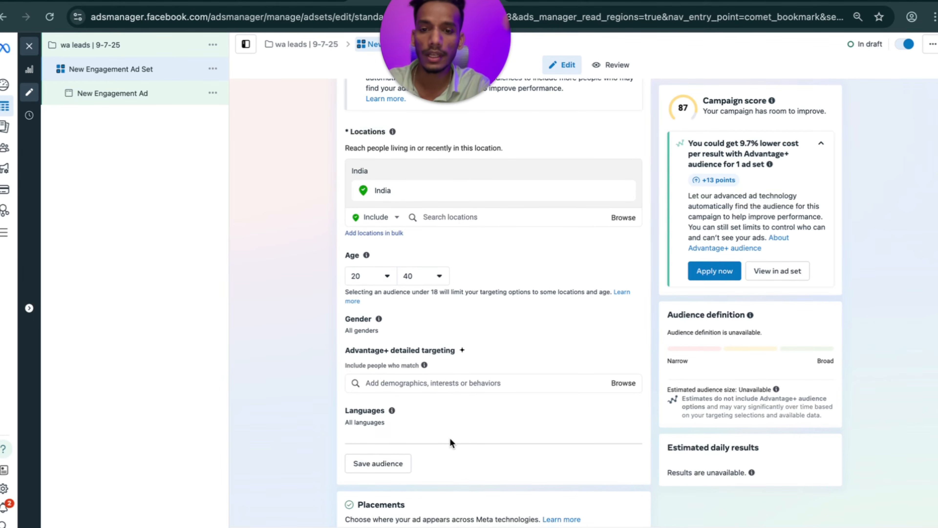
scroll(450, 437, down, 2)
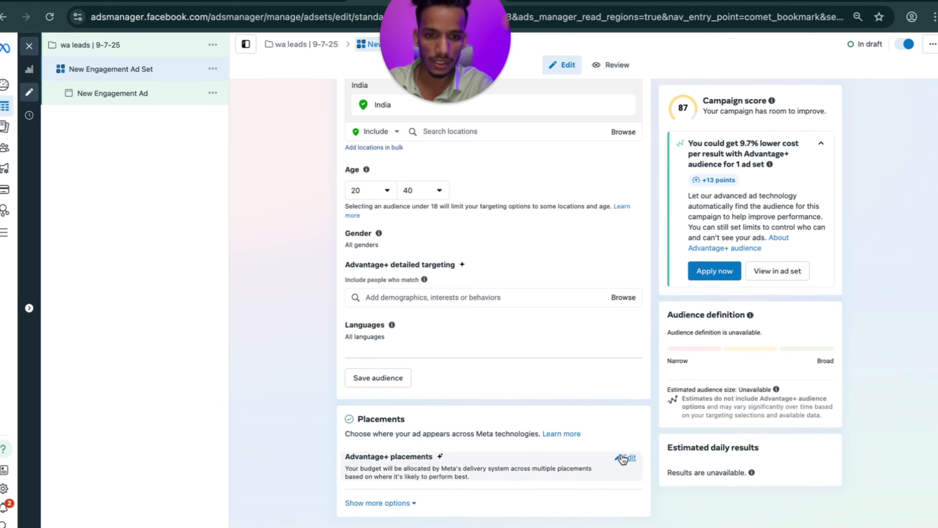
Choose manual placements, excluding Audience Network and Messenger from the platforms.
click(616, 460)
scroll(452, 488, down, 1)
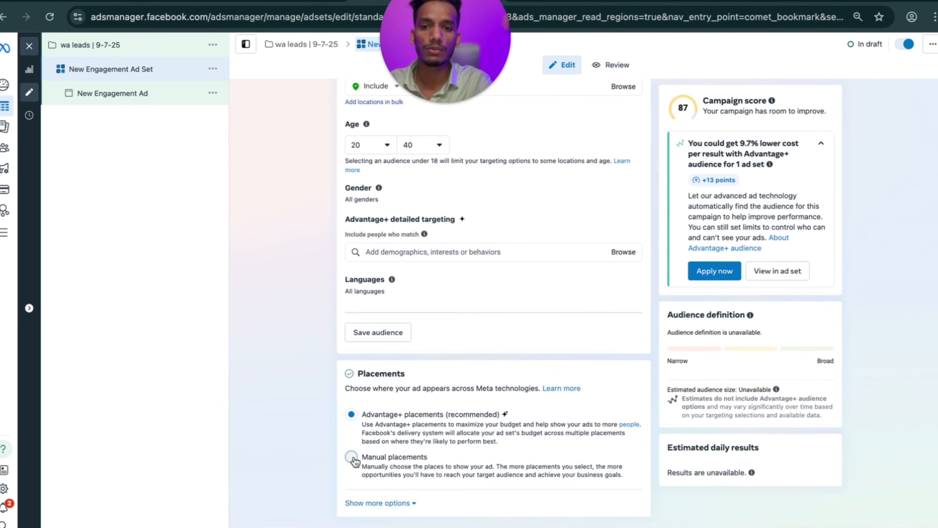
click(352, 458)
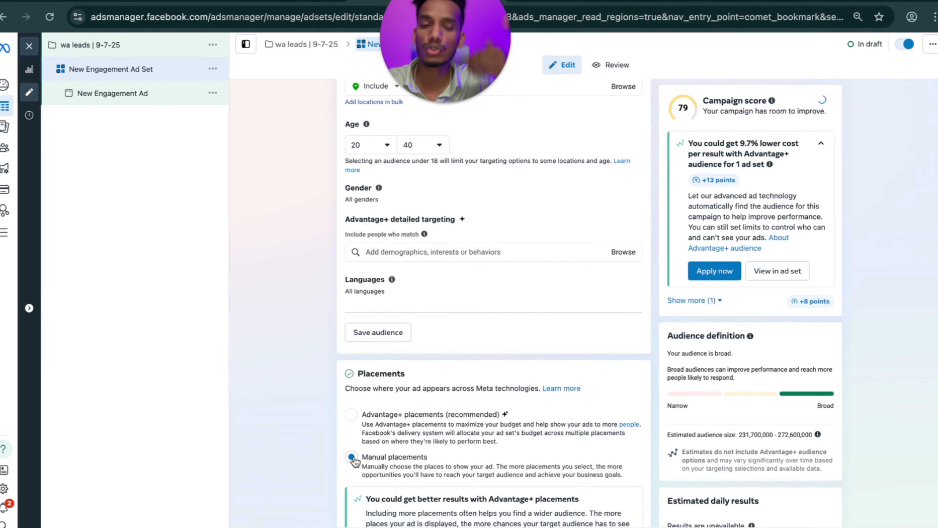
scroll(353, 460, down, 4)
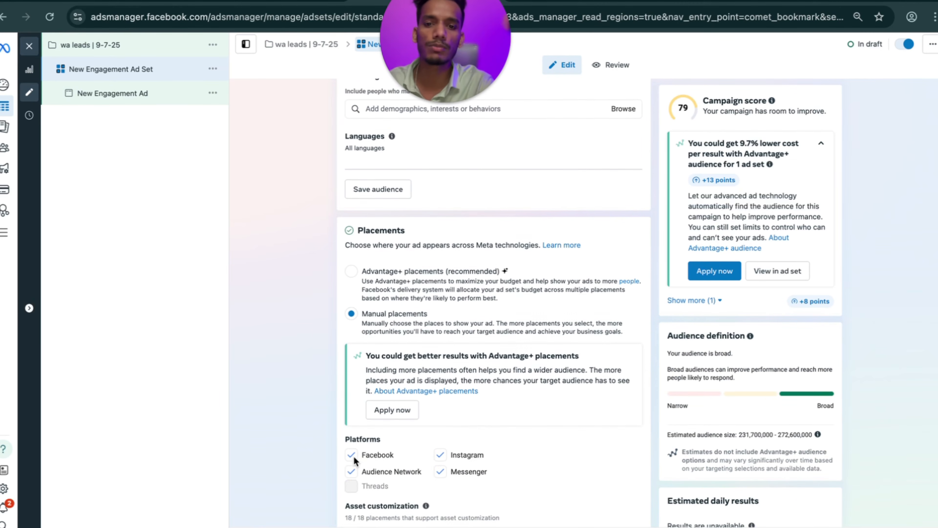
click(352, 455)
click(441, 453)
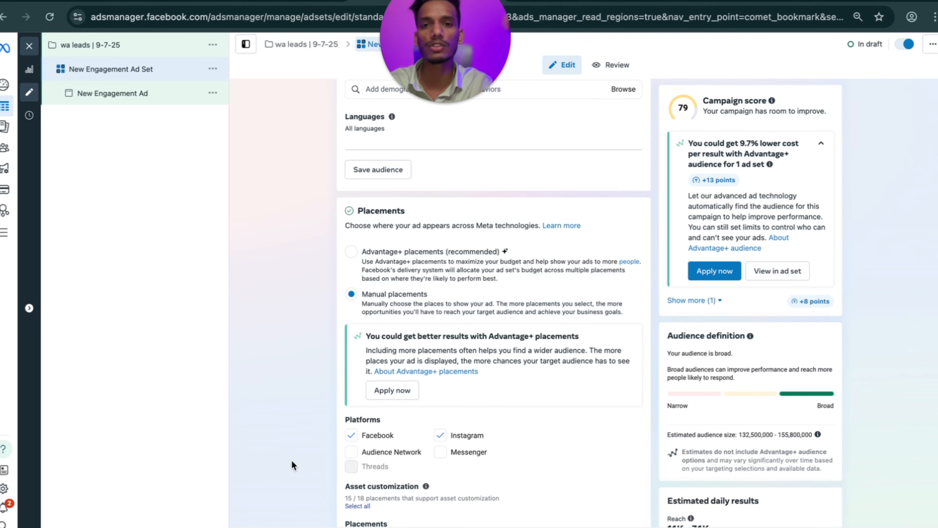
Keep Facebook and Instagram Feed placements, removing search results and in-stream video placements.
click(442, 102)
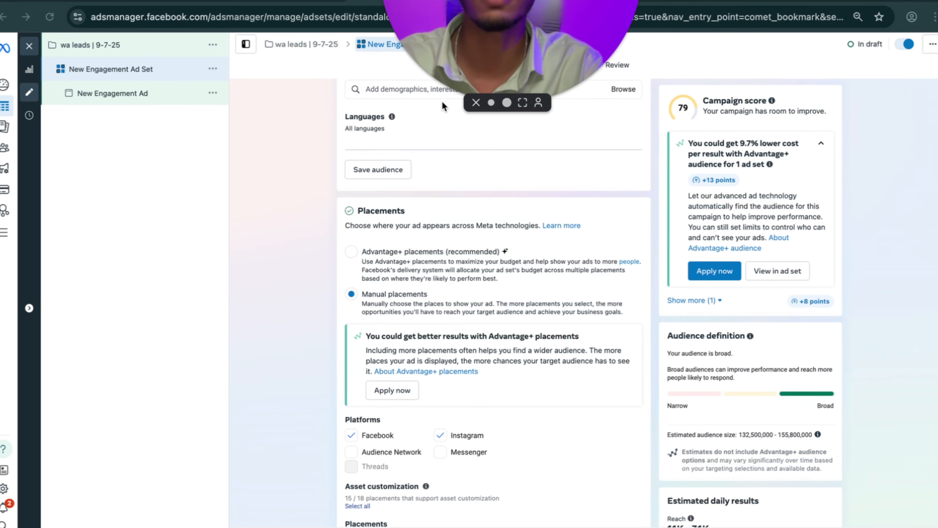
drag(512, 24, 495, 152)
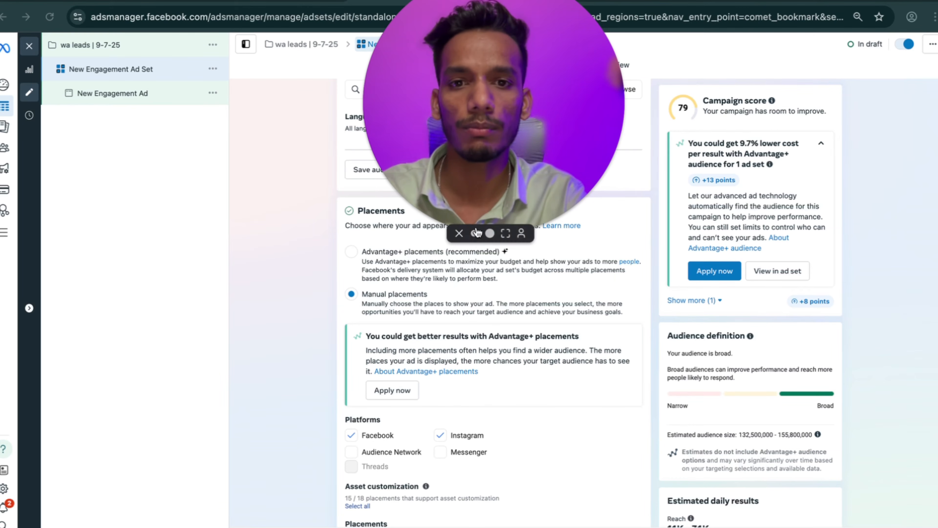
click(475, 233)
drag(438, 186, 441, 56)
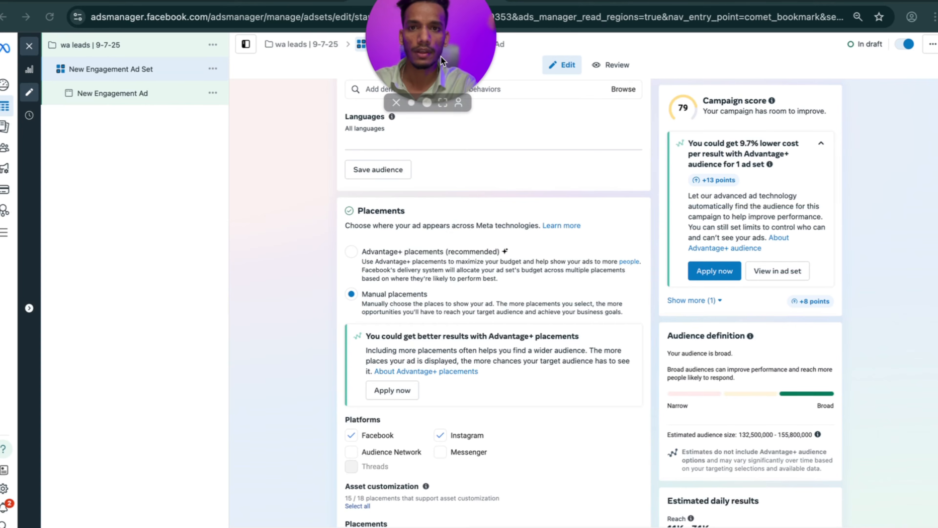
scroll(426, 324, down, 8)
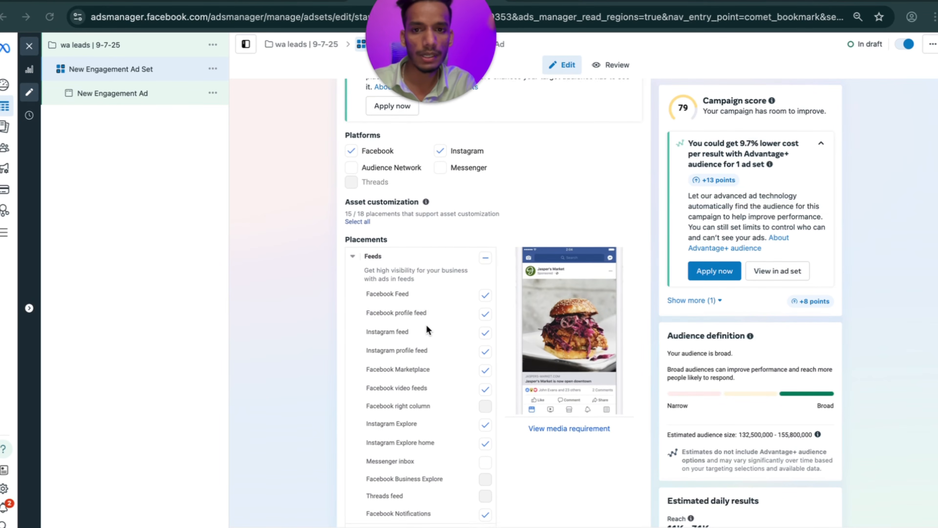
click(486, 255)
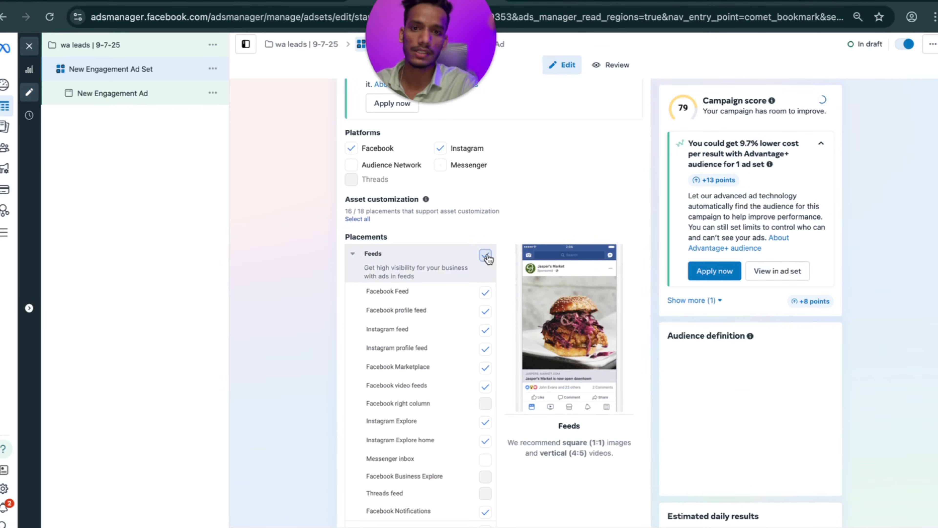
click(486, 254)
click(486, 293)
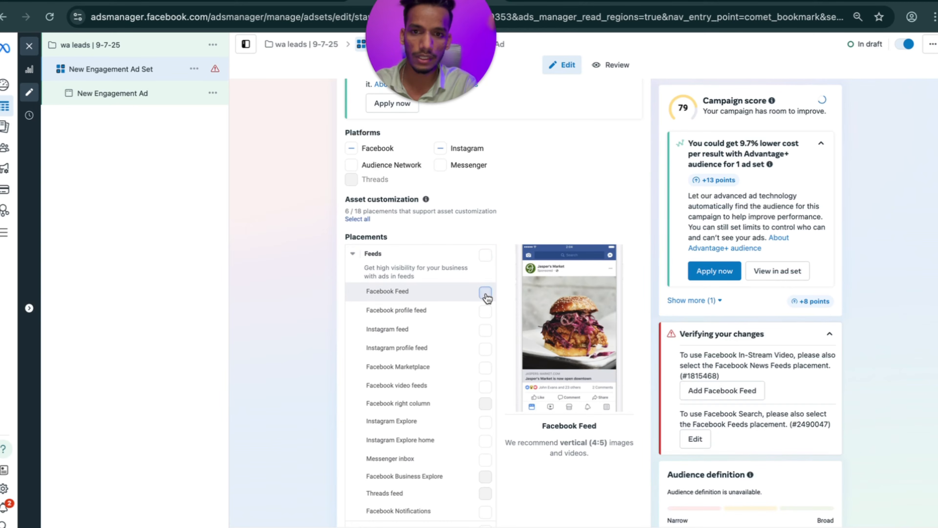
click(485, 329)
scroll(456, 372, down, 13)
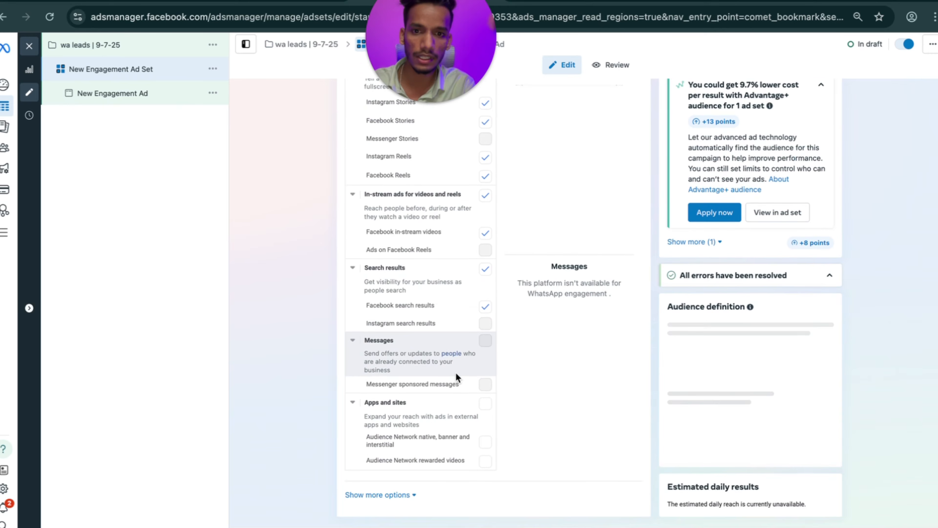
click(485, 269)
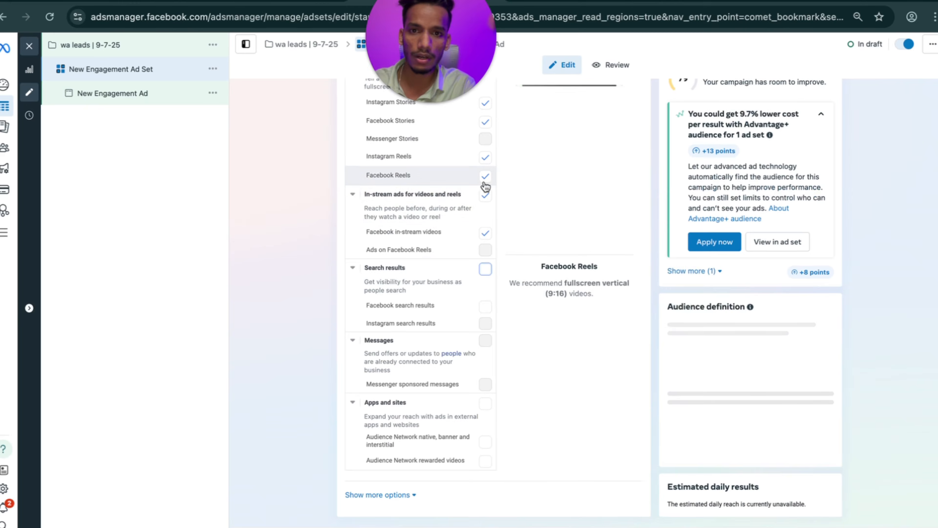
click(485, 196)
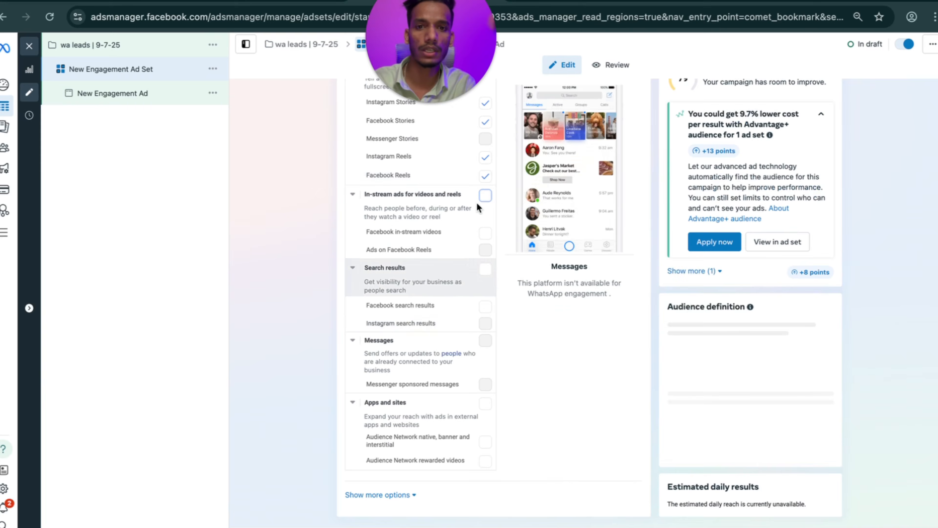
In the New Engagement Ad, set Ad setup to Create ad instead of an existing post.
click(144, 96)
scroll(304, 319, down, 3)
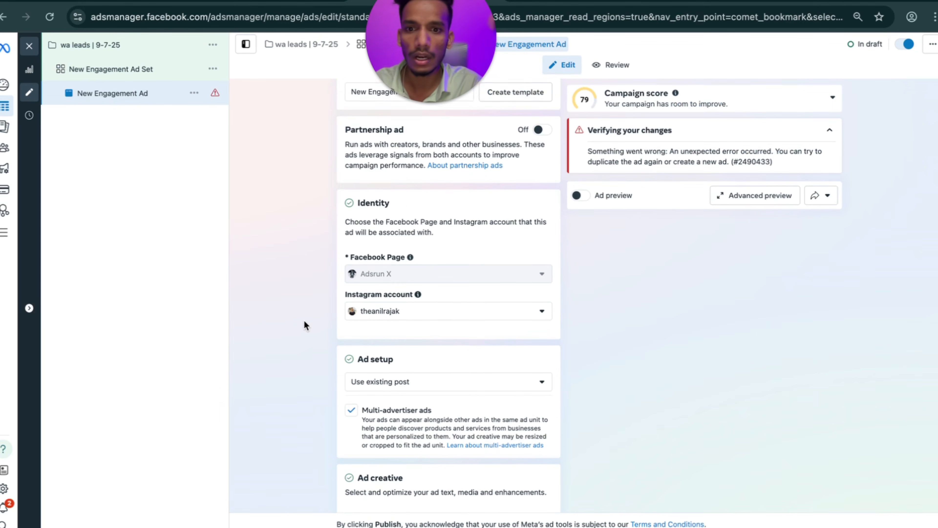
scroll(367, 335, down, 6)
scroll(368, 335, up, 7)
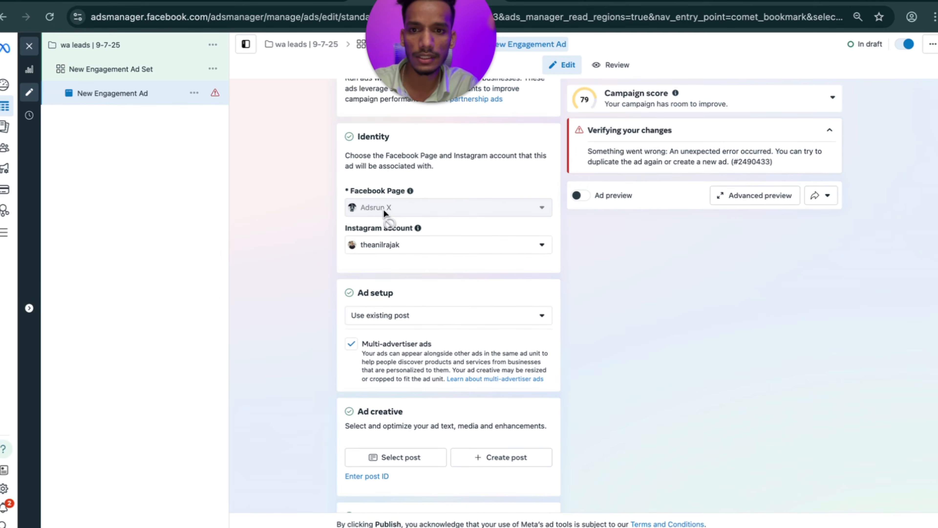
click(397, 317)
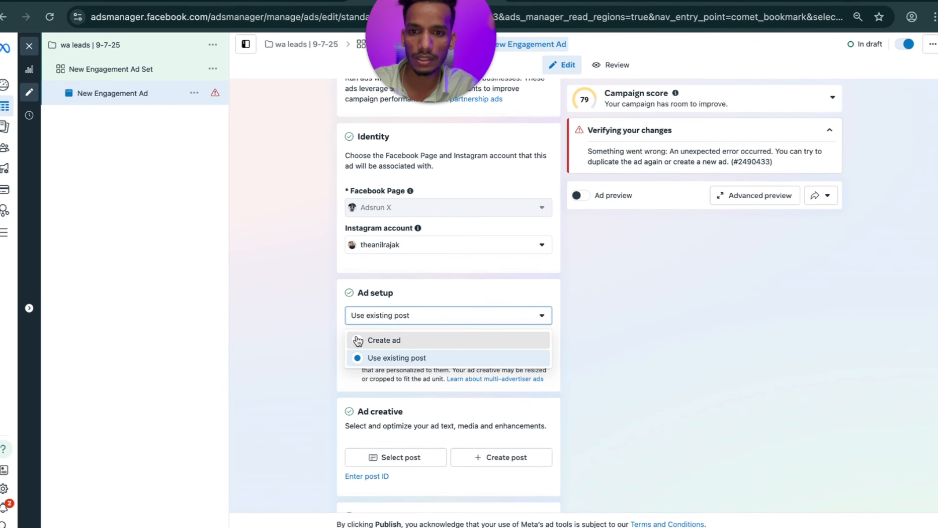
click(357, 338)
scroll(355, 346, down, 10)
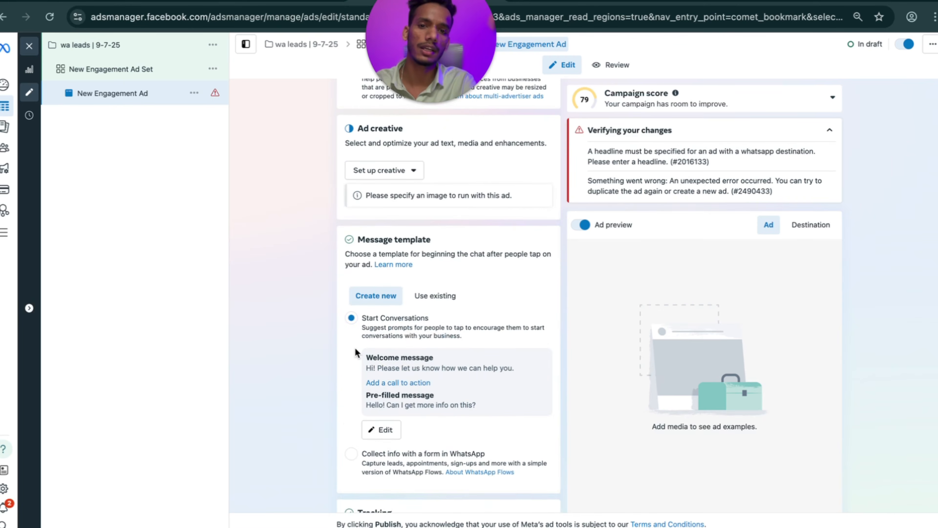
scroll(355, 348, up, 3)
Set up a Video ad creative using the third Instagram video, stepping through the dialog.
click(384, 228)
click(384, 274)
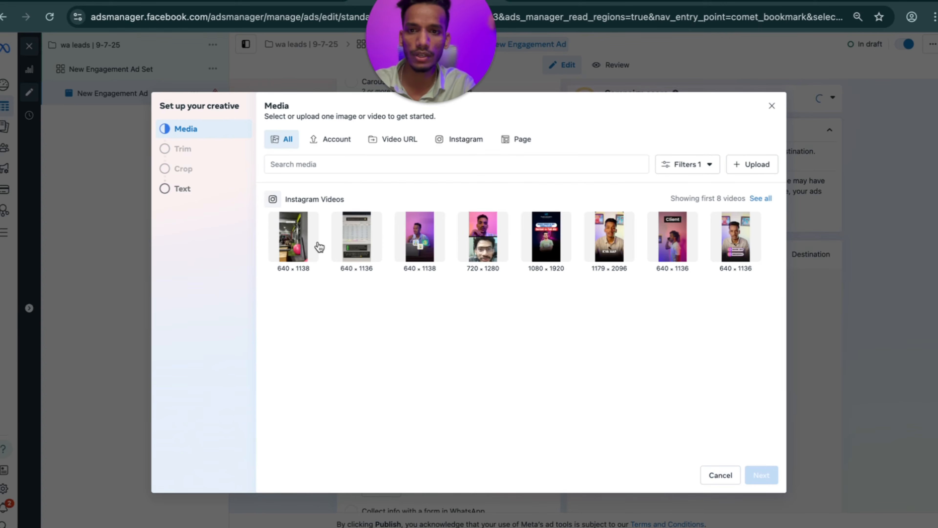
click(436, 251)
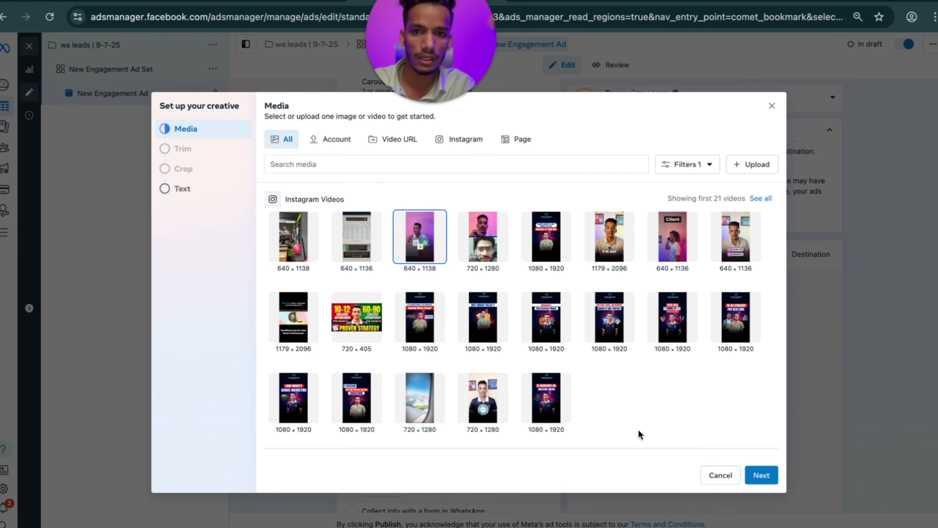
click(765, 476)
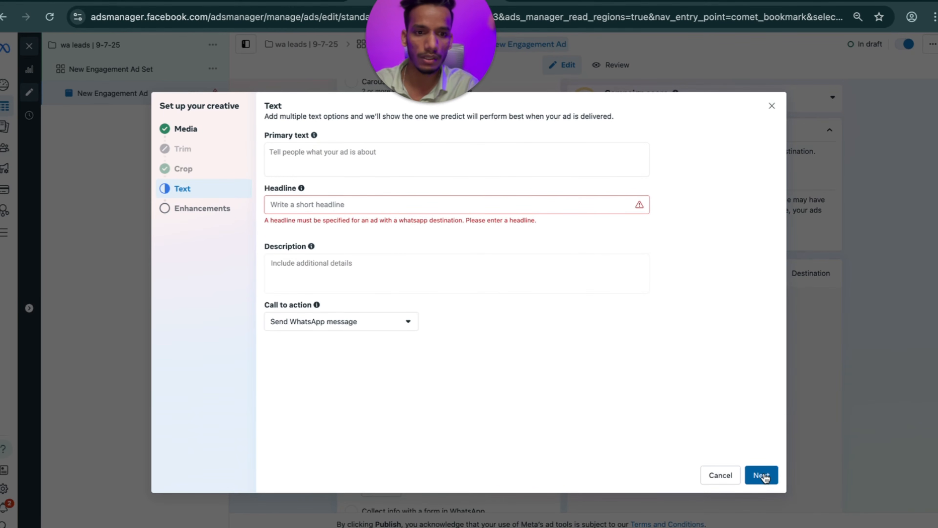
click(762, 475)
click(762, 475)
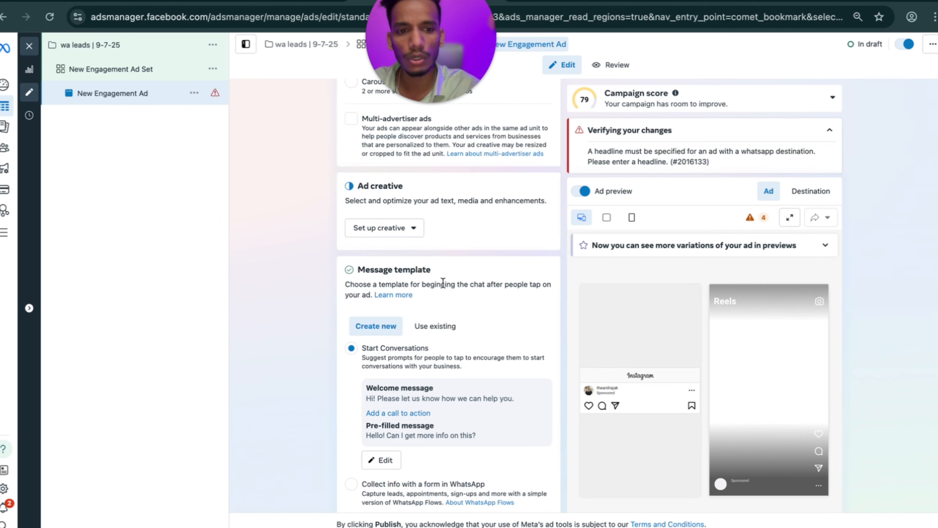
scroll(443, 283, down, 2)
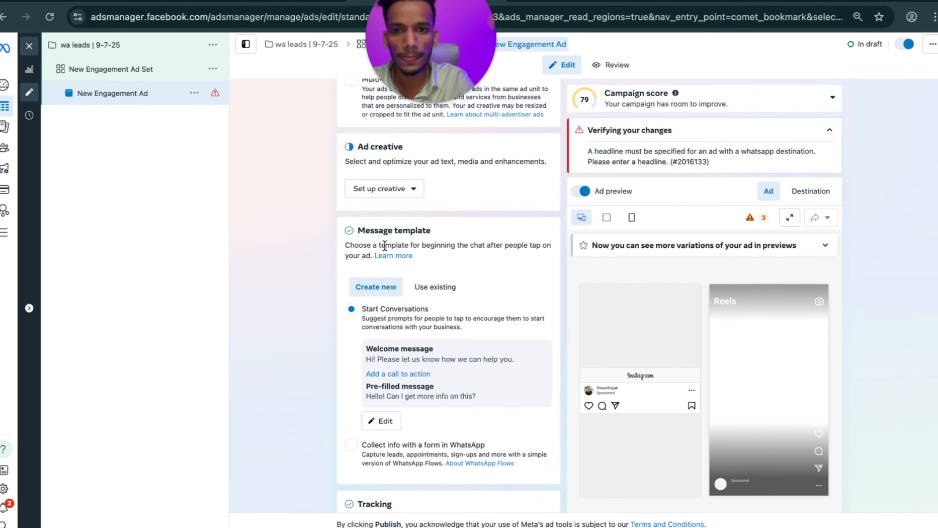
scroll(386, 247, down, 2)
drag(433, 203, 357, 202)
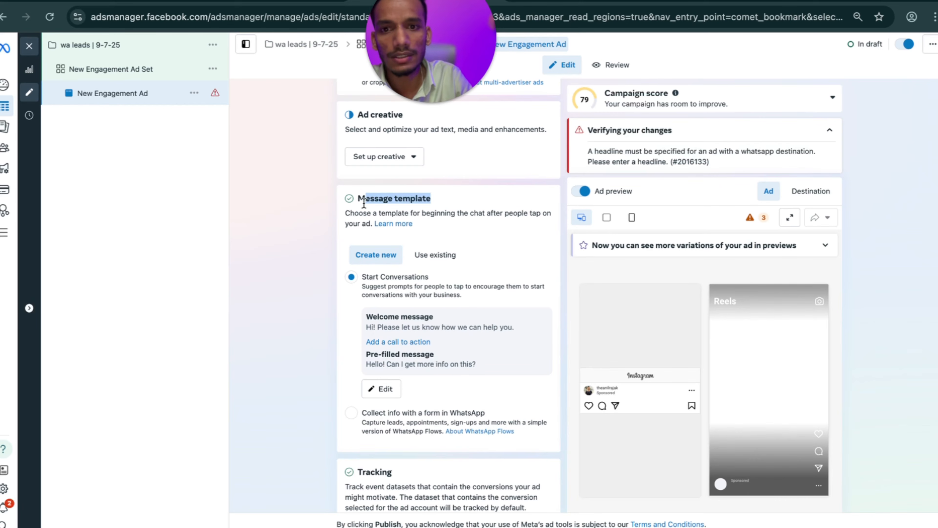
click(308, 218)
scroll(307, 215, down, 2)
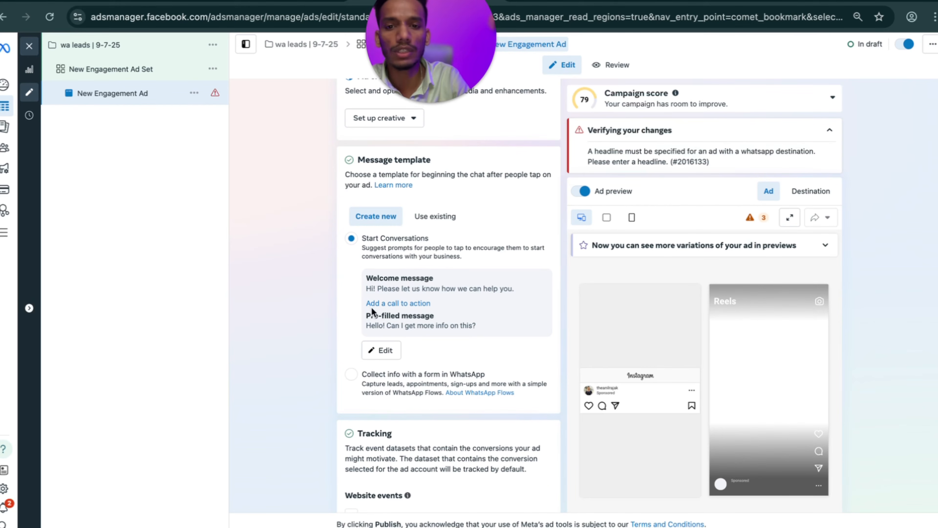
Replace the pre-filled message with 'Hlw sir, i want to know about online work' and save.
click(381, 350)
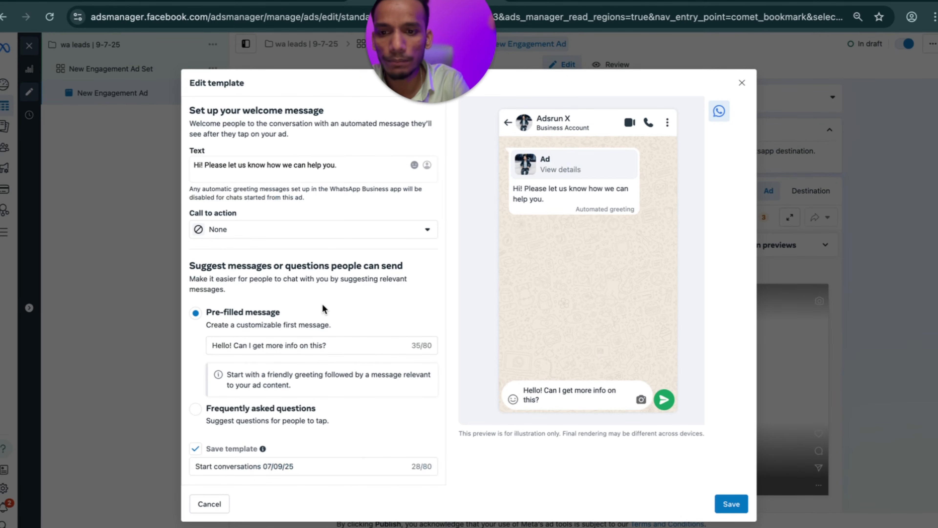
drag(336, 346, 215, 343)
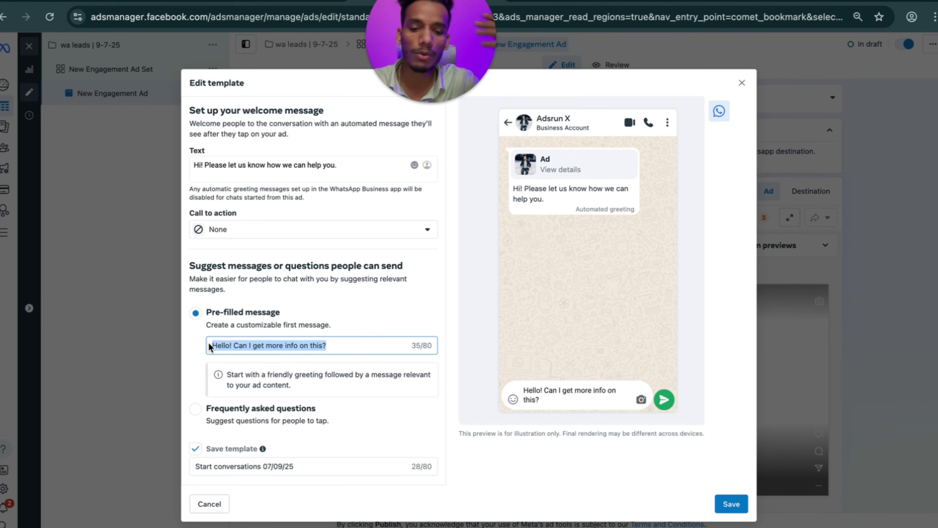
text(Hlw sir, i want to know)
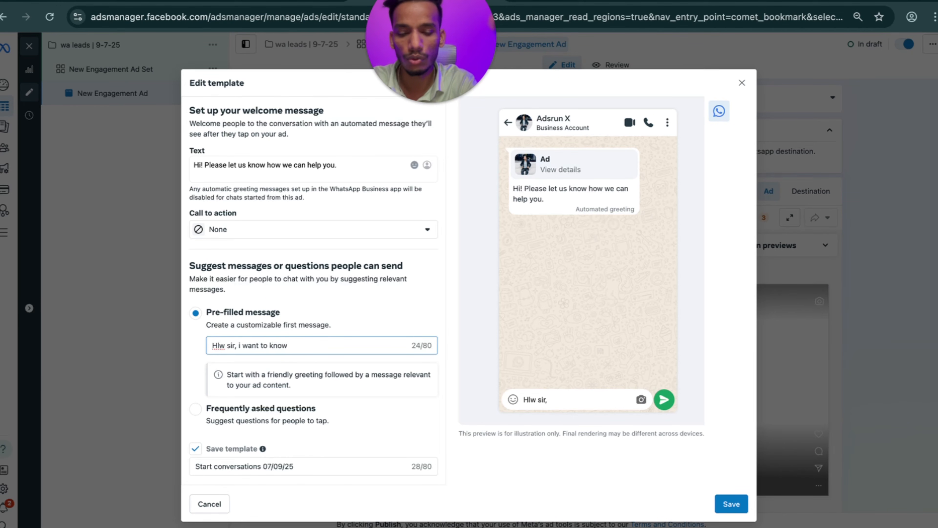
text(about)
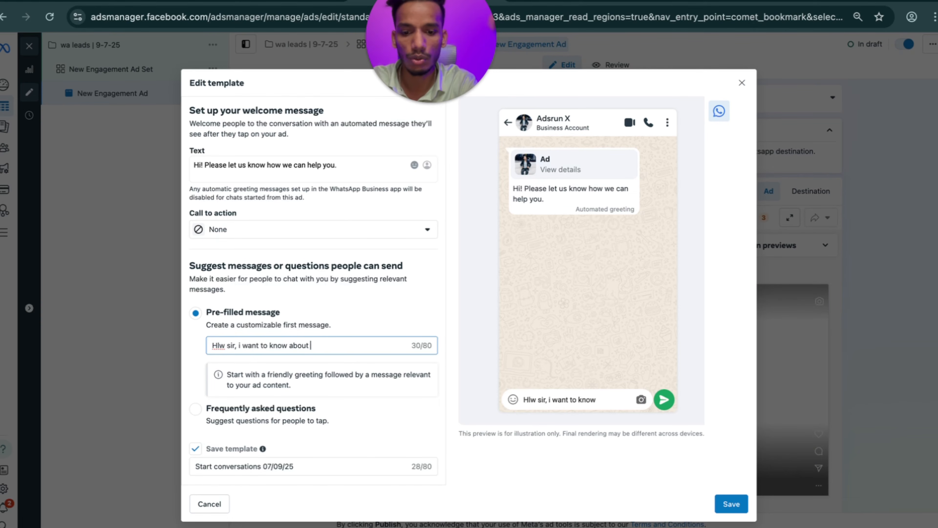
text( online work)
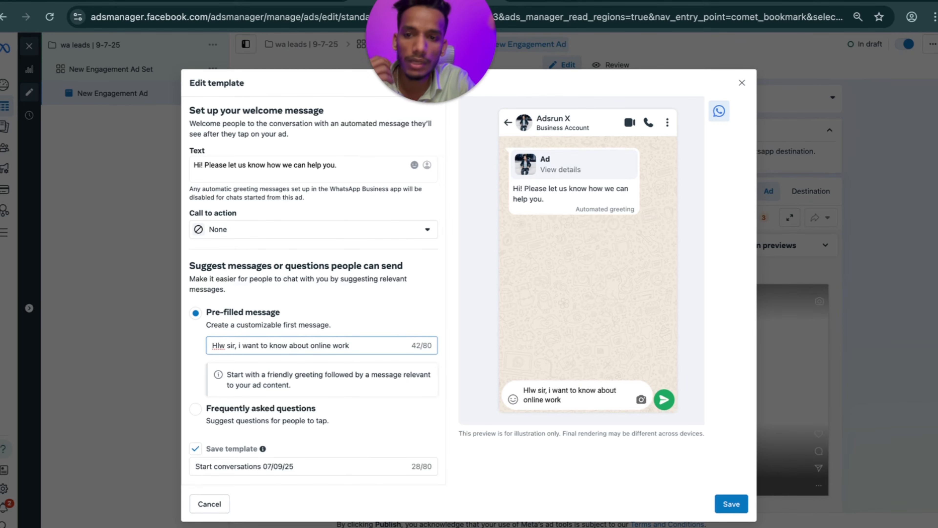
click(733, 505)
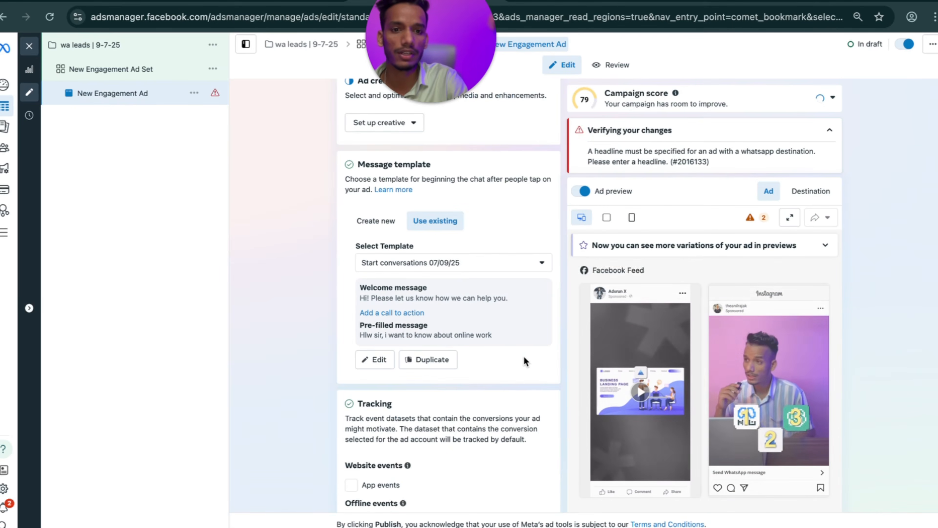
Choose the Video ad creative and close the media picker so the Instagram video processes.
scroll(506, 358, down, 3)
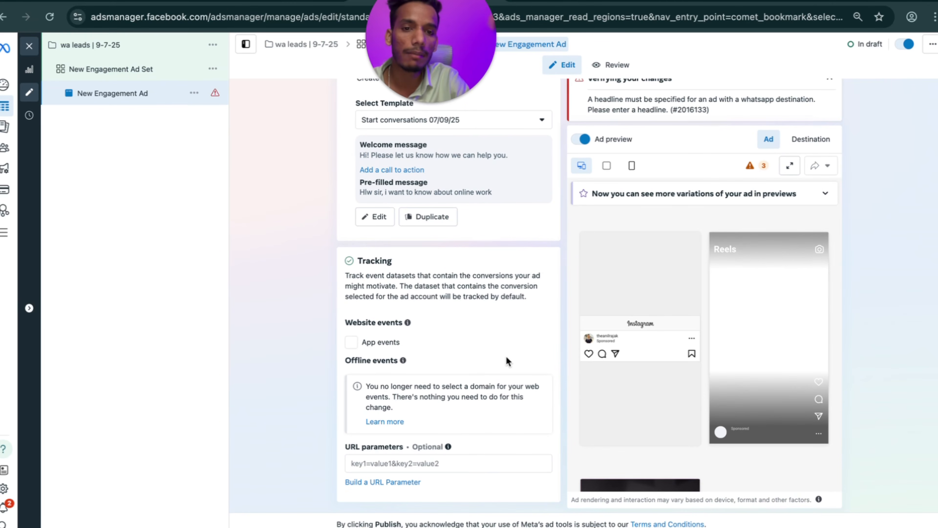
scroll(506, 355, up, 12)
scroll(506, 355, down, 10)
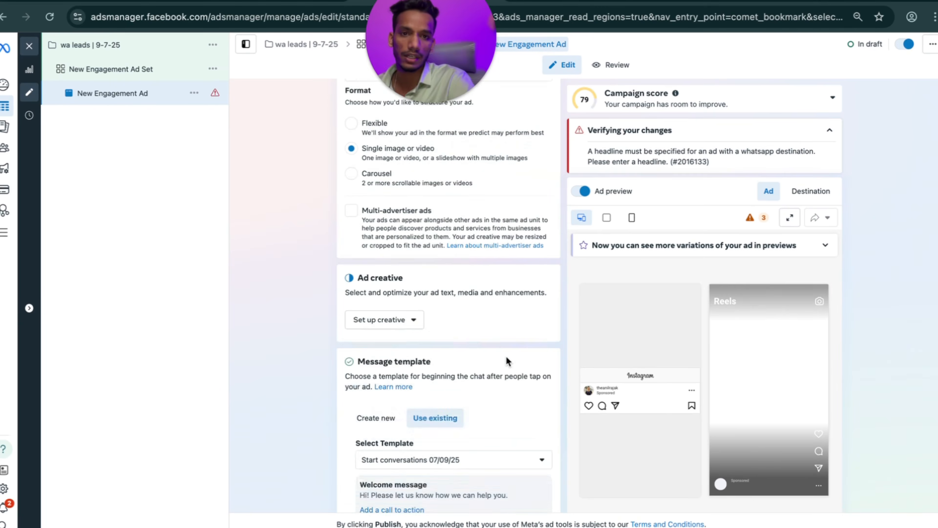
scroll(506, 356, up, 6)
scroll(506, 356, down, 6)
scroll(407, 345, up, 2)
scroll(318, 298, up, 8)
scroll(318, 298, down, 9)
scroll(318, 297, up, 4)
scroll(318, 298, up, 6)
scroll(331, 342, down, 4)
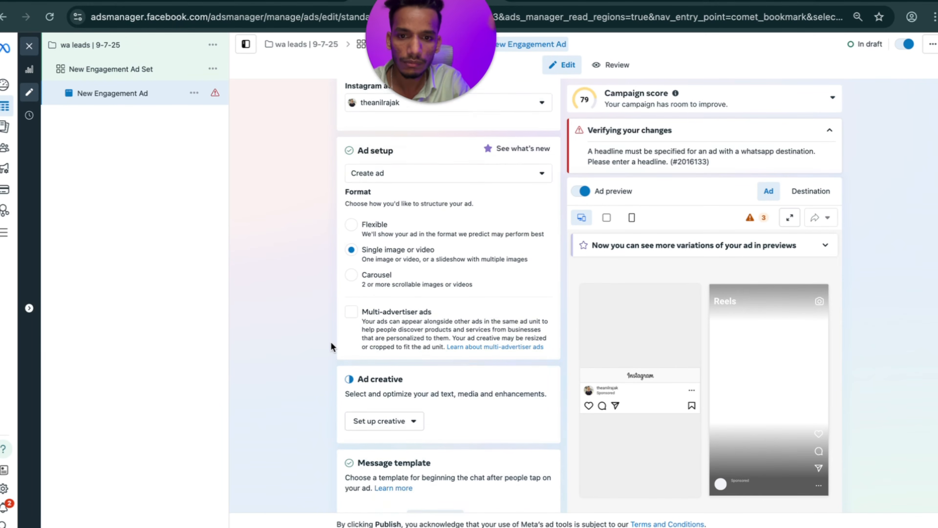
click(378, 295)
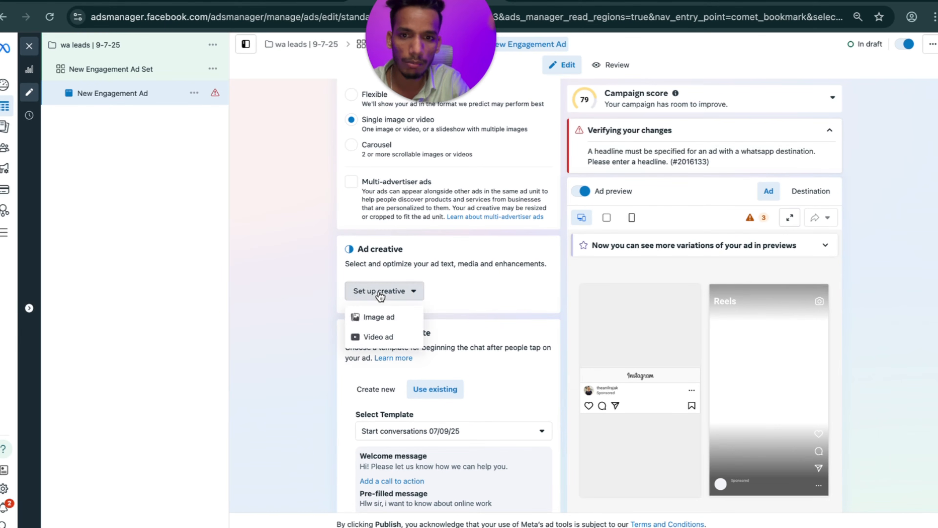
click(380, 335)
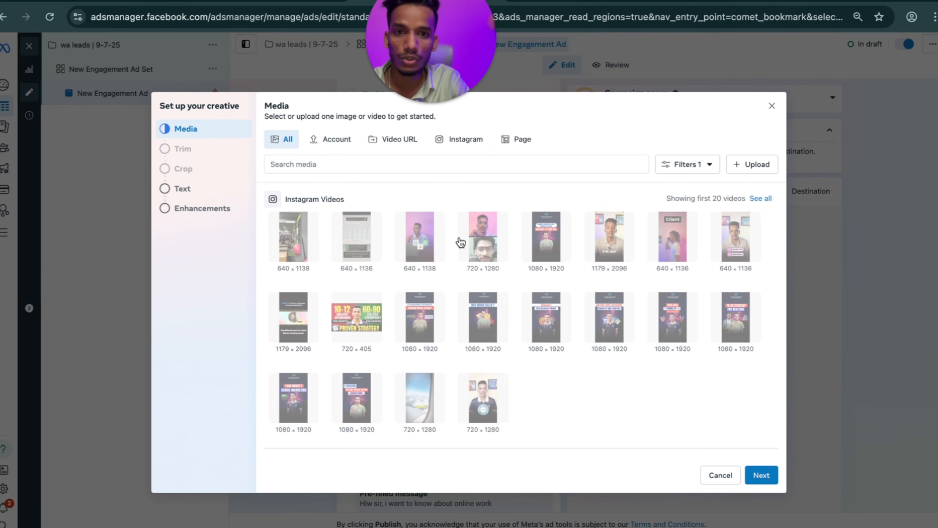
click(771, 106)
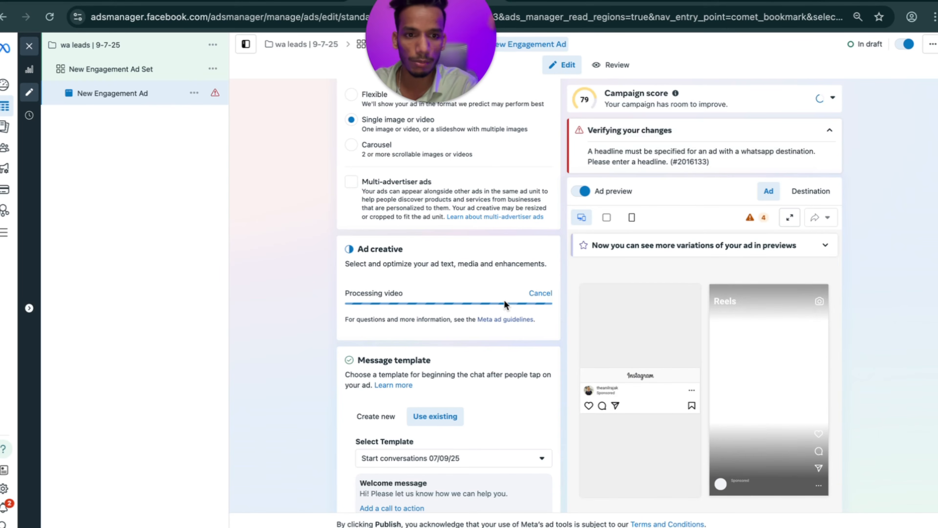
scroll(425, 281, up, 10)
scroll(424, 282, down, 10)
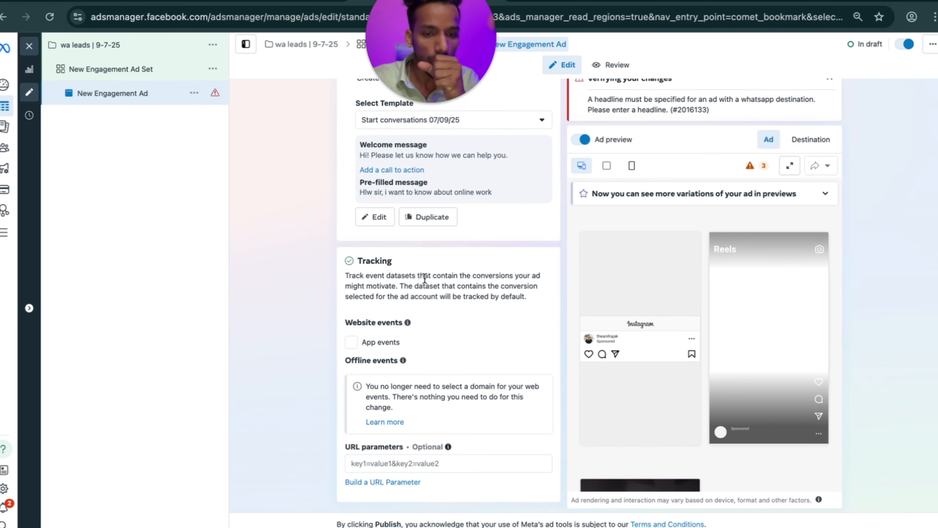
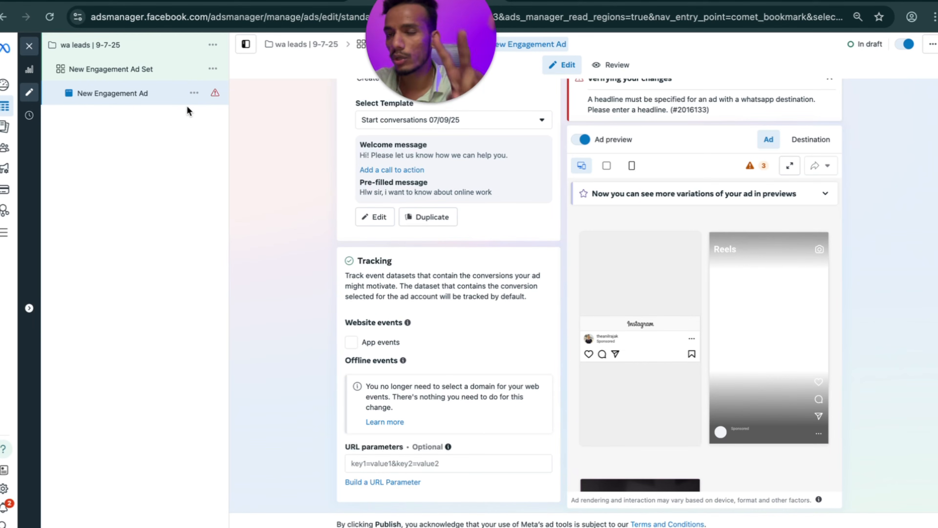
Quick-duplicate the New Engagement Ad.
click(194, 93)
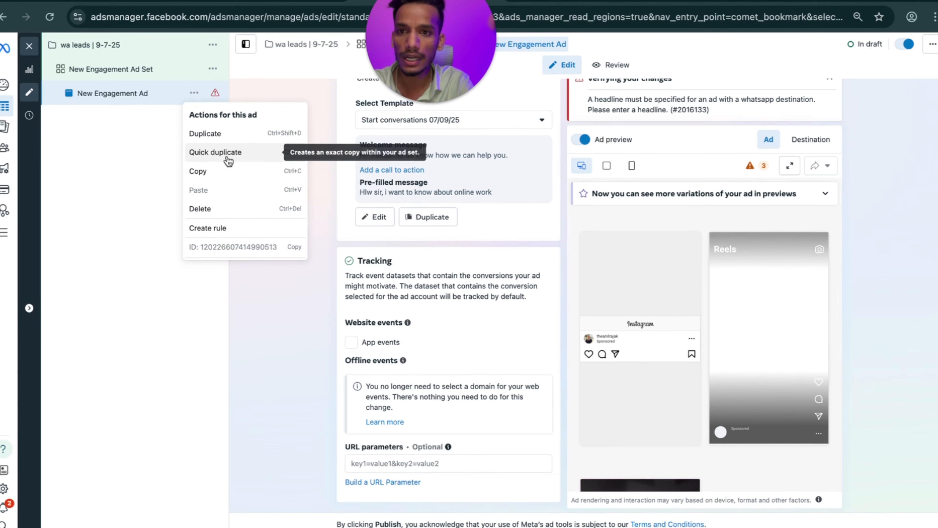
click(224, 153)
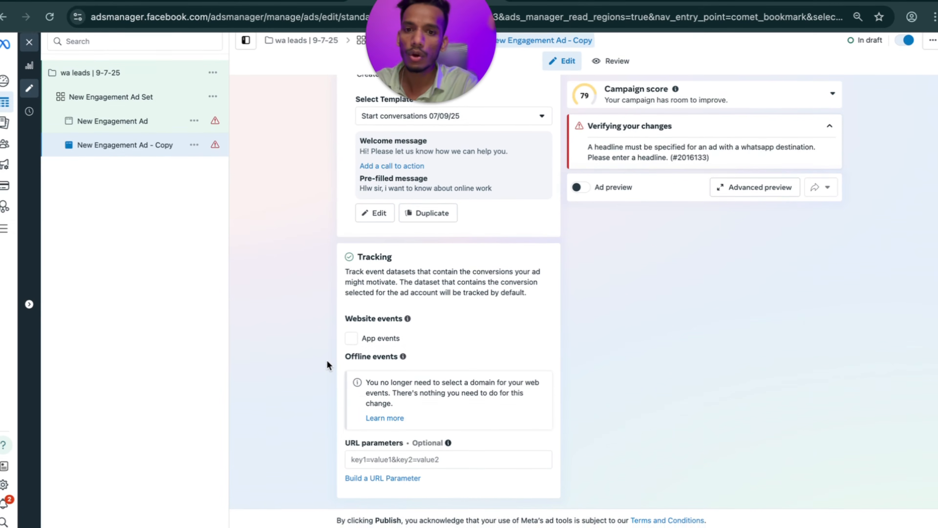
scroll(372, 305, up, 10)
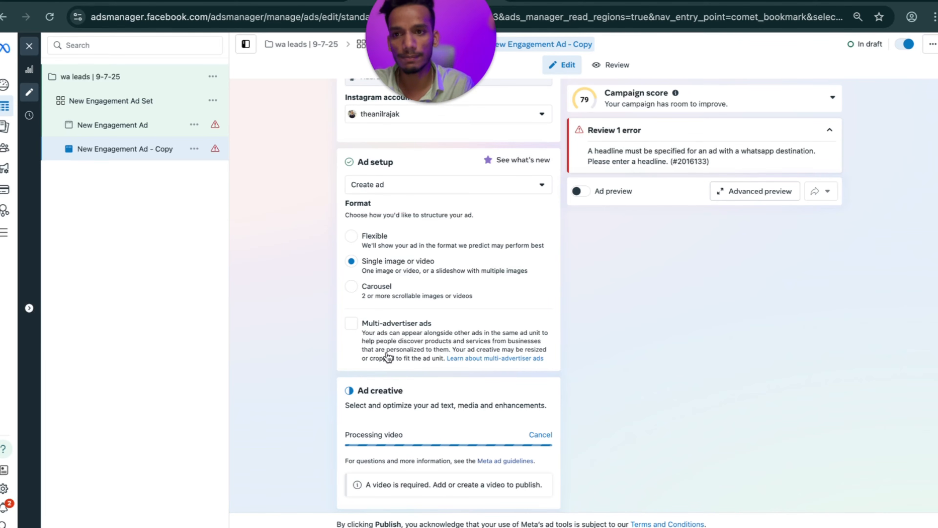
Close the ad editor and return to the campaigns list with 'wa leads | 9-7-25' unchecked.
click(30, 47)
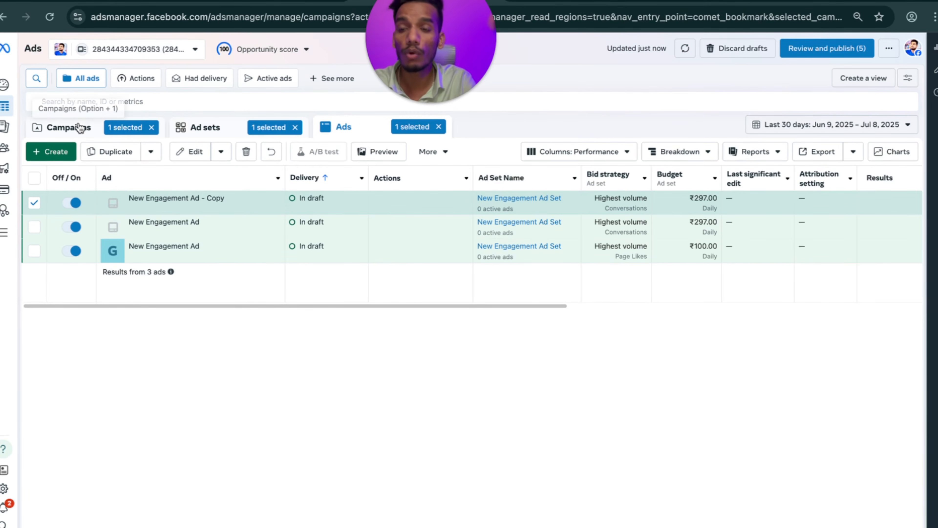
click(78, 128)
scroll(251, 259, right, 5)
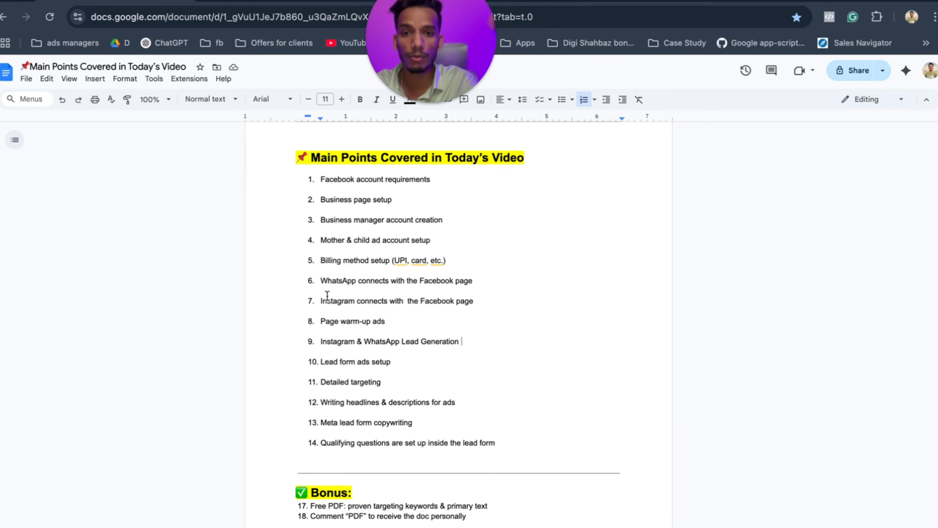
scroll(327, 296, down, 2)
drag(400, 292, 322, 291)
click(407, 288)
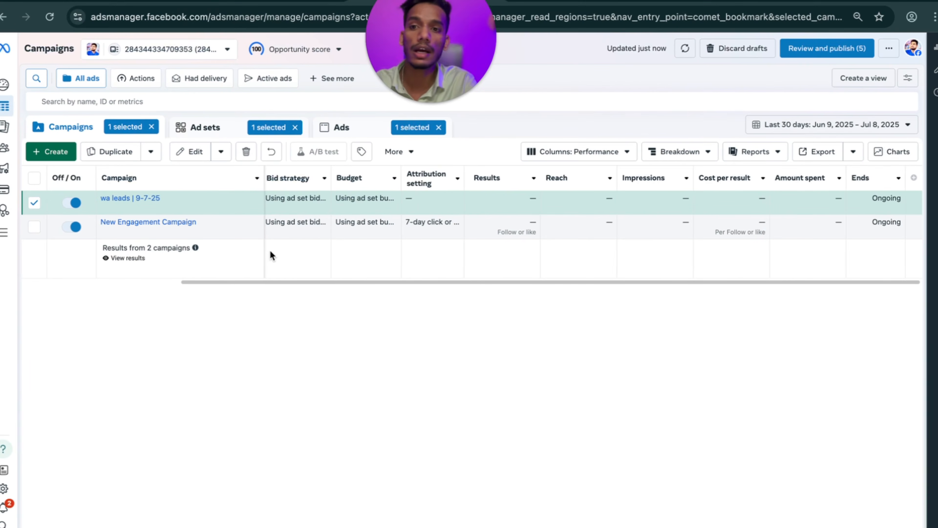
scroll(238, 241, left, 5)
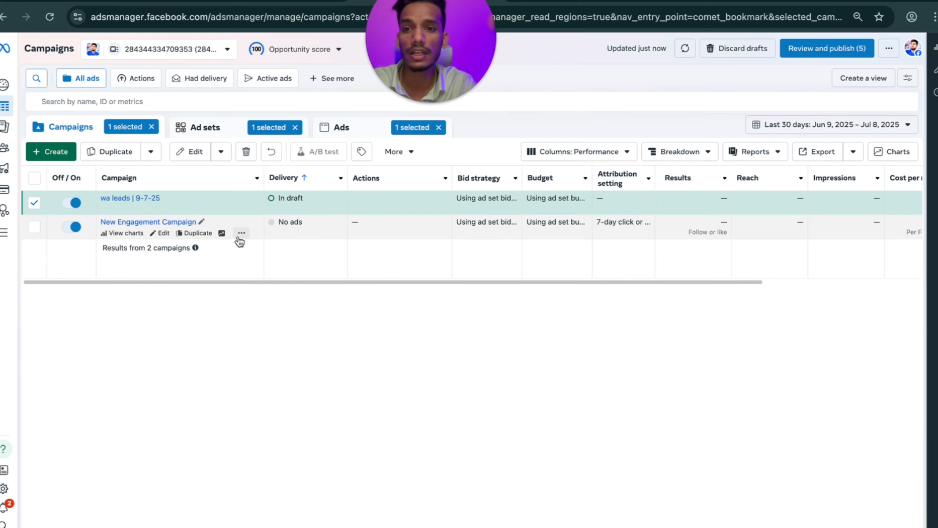
click(35, 203)
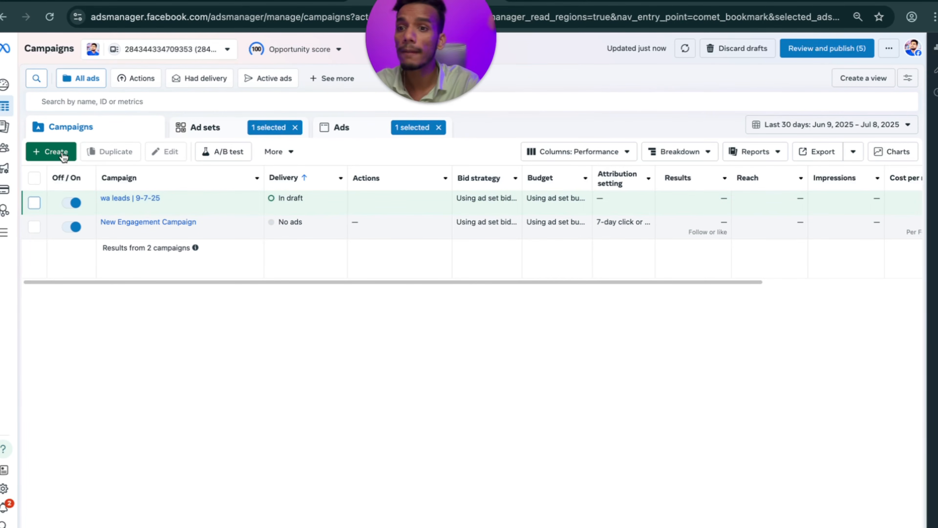
Create a new campaign with the Leads objective using the manual setup.
click(56, 152)
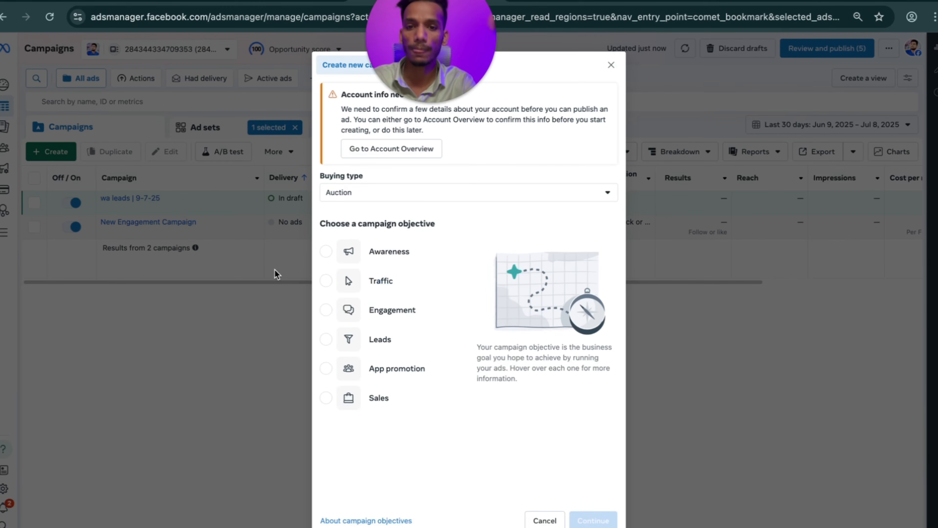
click(380, 339)
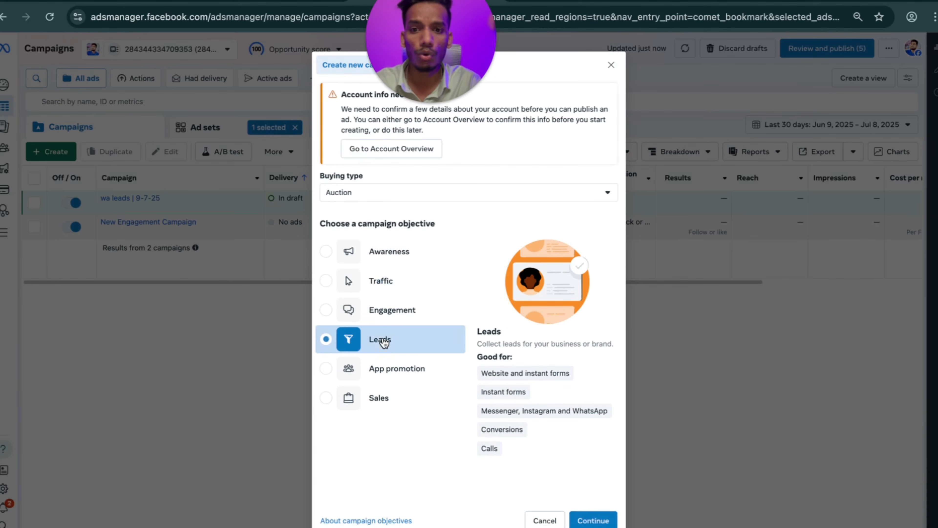
click(592, 520)
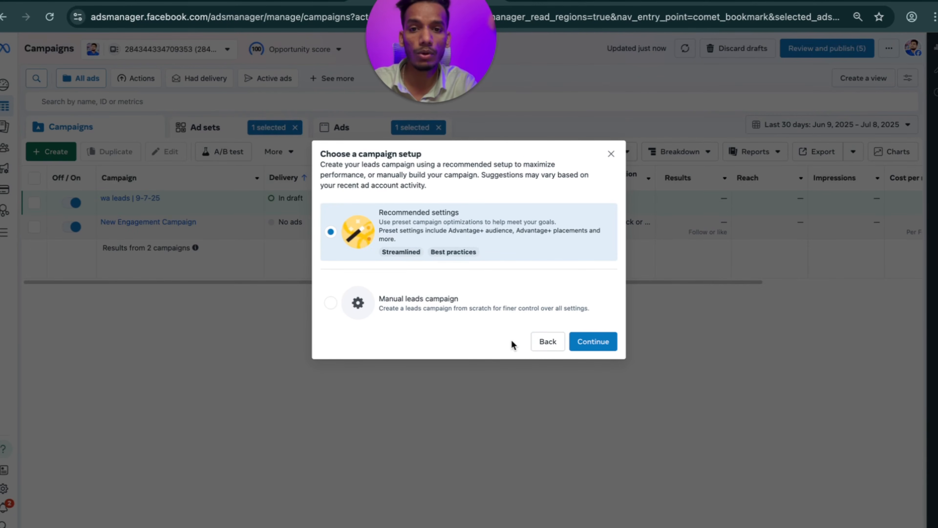
click(510, 308)
click(592, 342)
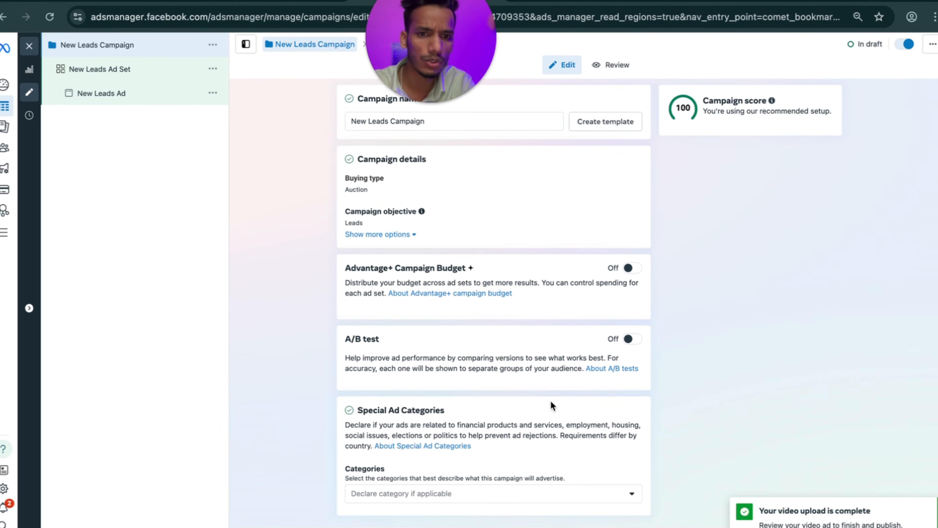
Turn on Advantage+ campaign budget at ₹499.00 daily and open the New Leads Ad Set.
click(630, 268)
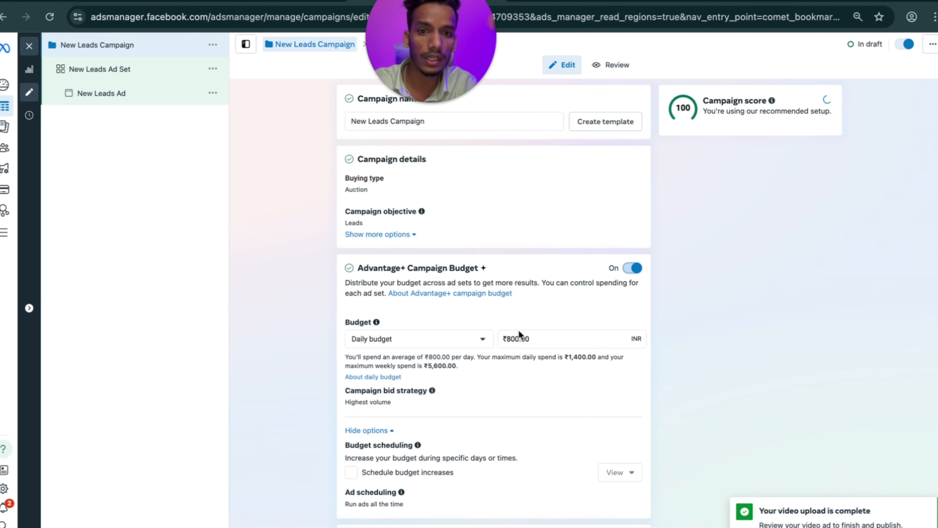
drag(533, 338, 503, 339)
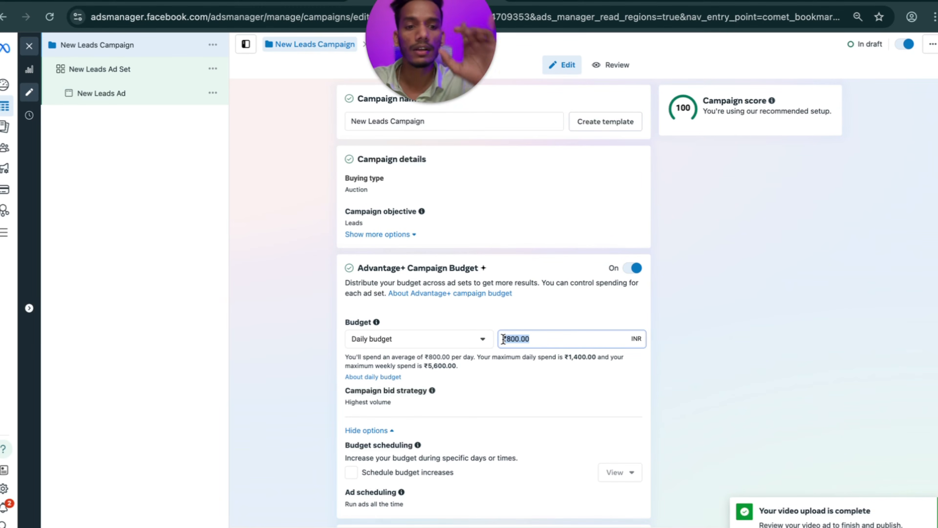
text(4)
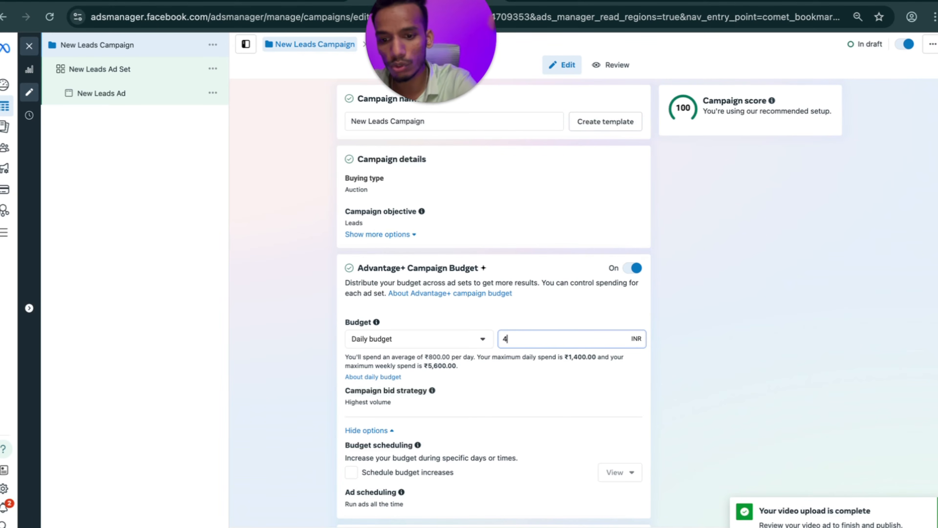
text(99)
click(316, 343)
scroll(376, 240, down, 5)
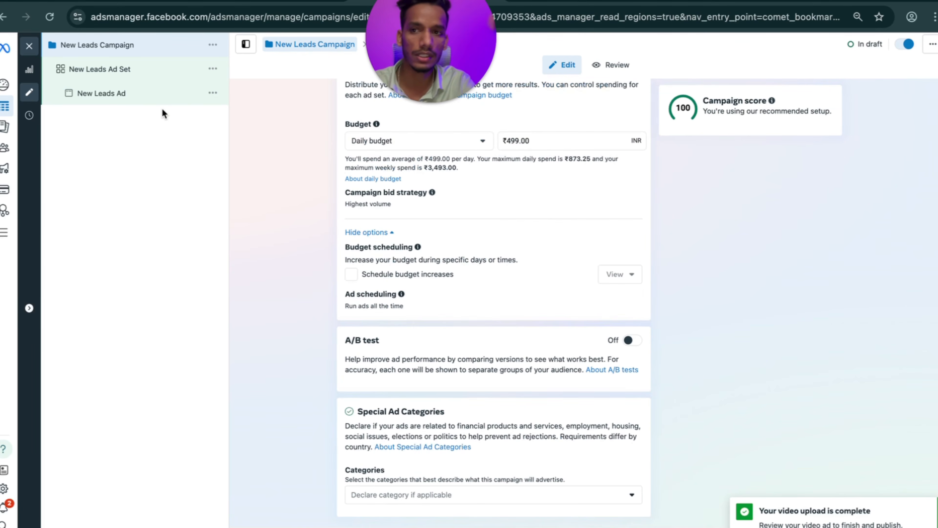
click(122, 70)
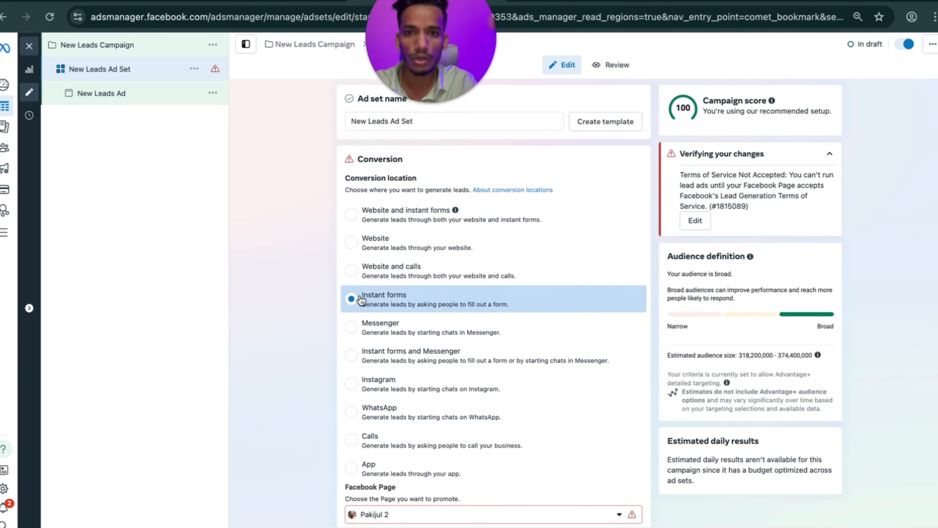
Set the ad set's Facebook Page to Adsrun X.
scroll(408, 311, down, 4)
click(417, 379)
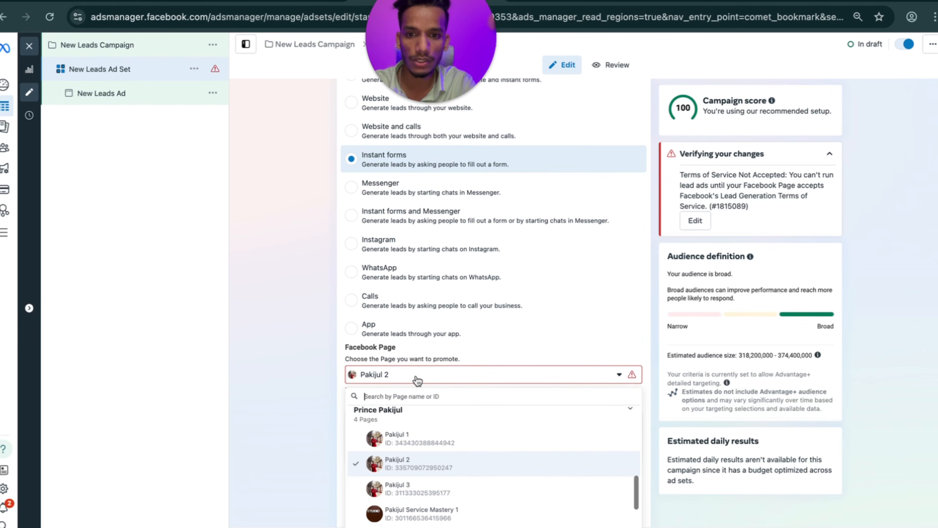
text(ads)
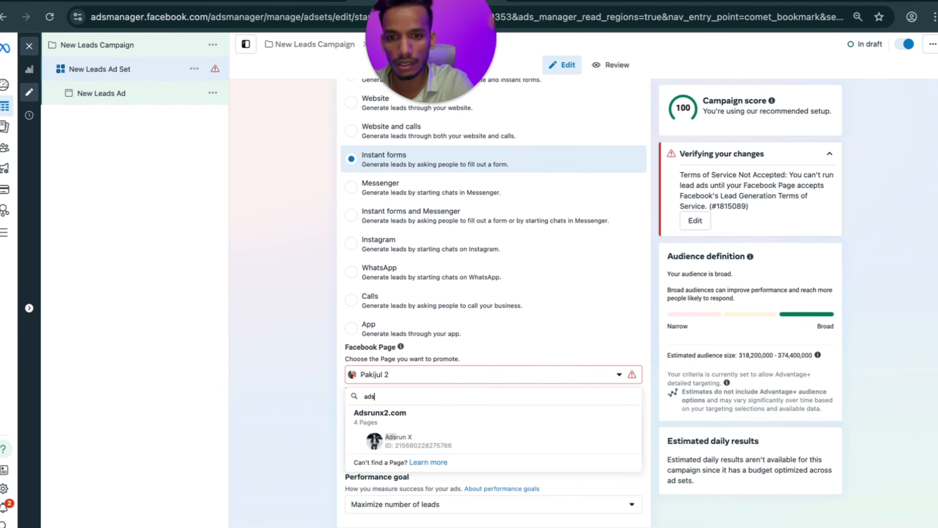
click(416, 440)
Set the performance goal to Maximize number of conversion leads, keeping Jul 9, 2025 as start date.
scroll(417, 440, down, 3)
scroll(417, 440, down, 1)
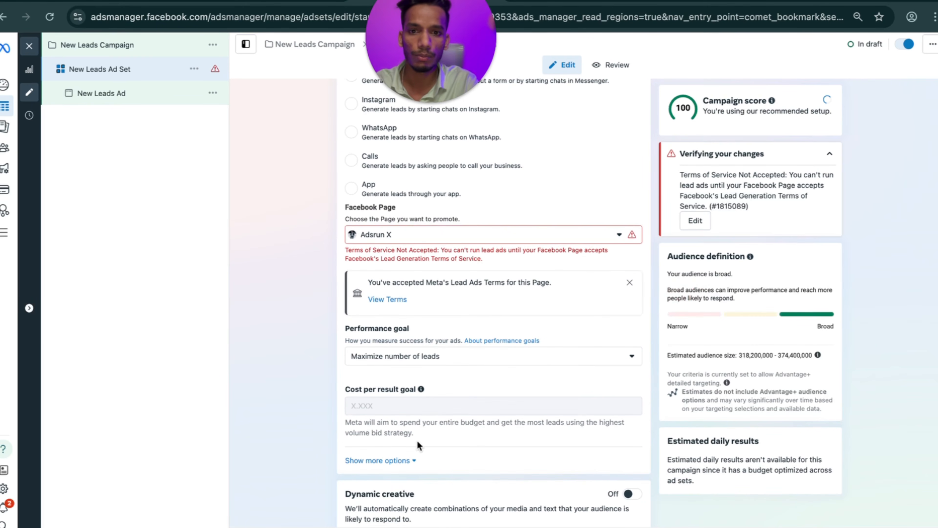
click(444, 357)
click(361, 458)
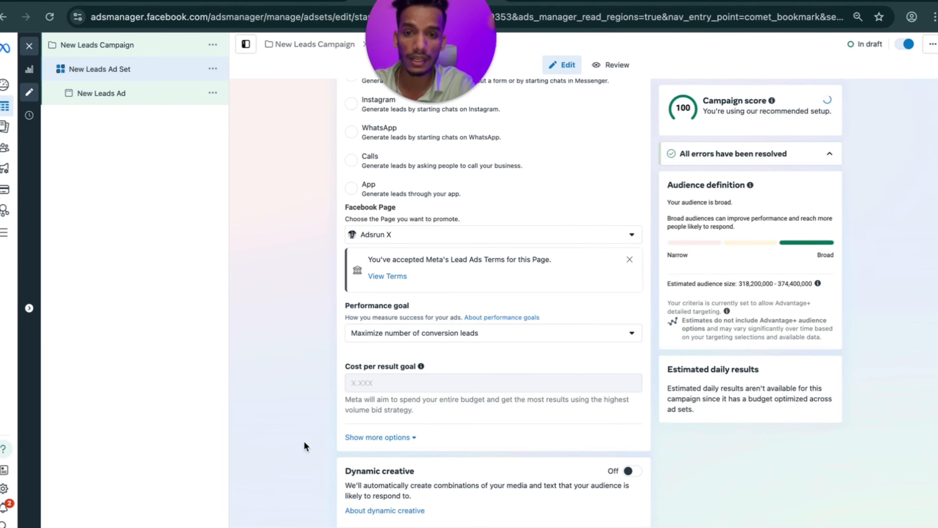
scroll(395, 402, down, 2)
scroll(395, 402, down, 9)
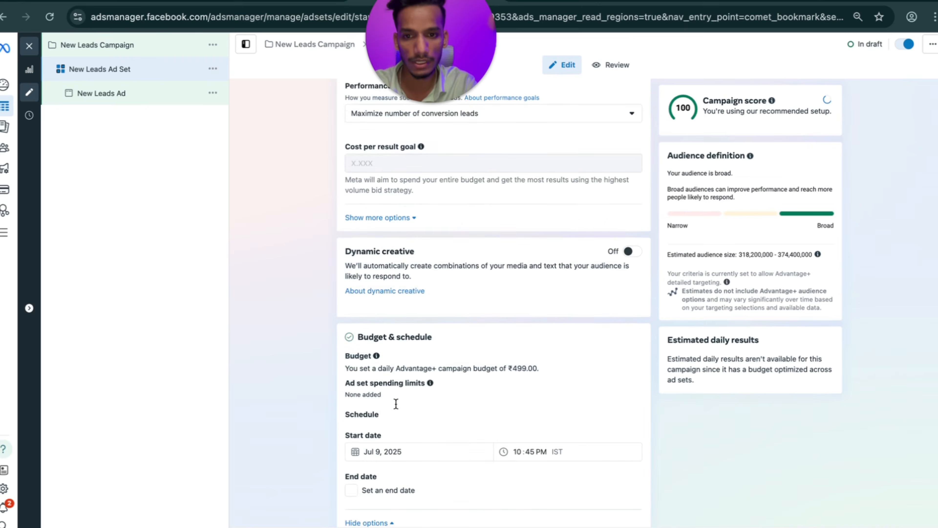
click(364, 270)
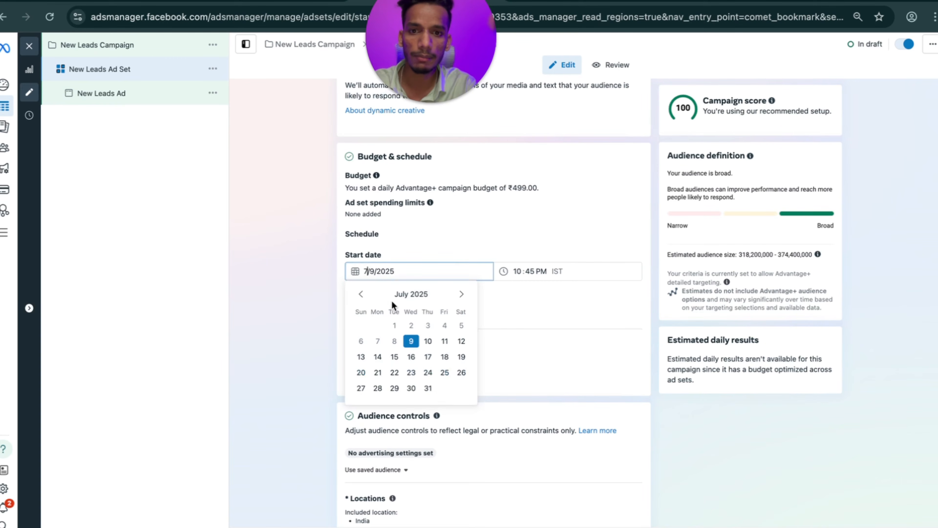
click(292, 329)
scroll(392, 350, down, 5)
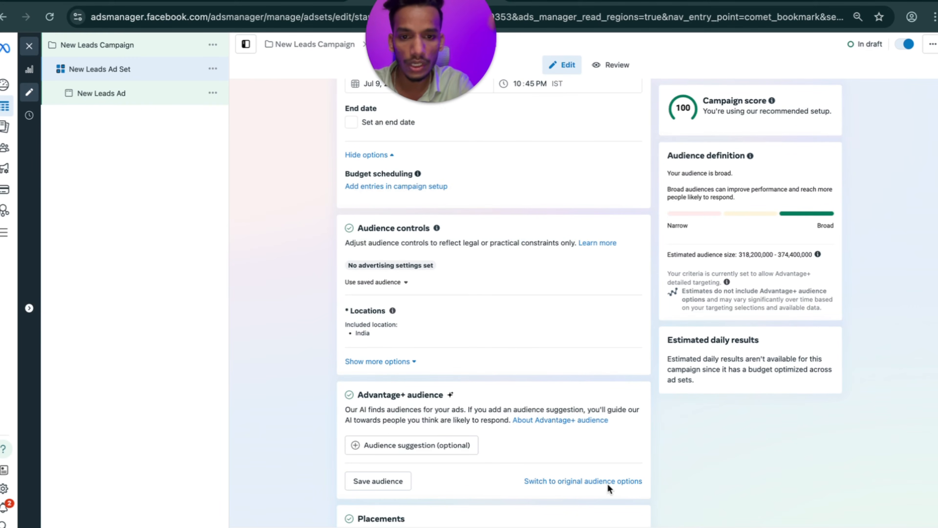
Switch to manual audience setup, keeping the original audience, and open detailed targeting for editing.
click(590, 481)
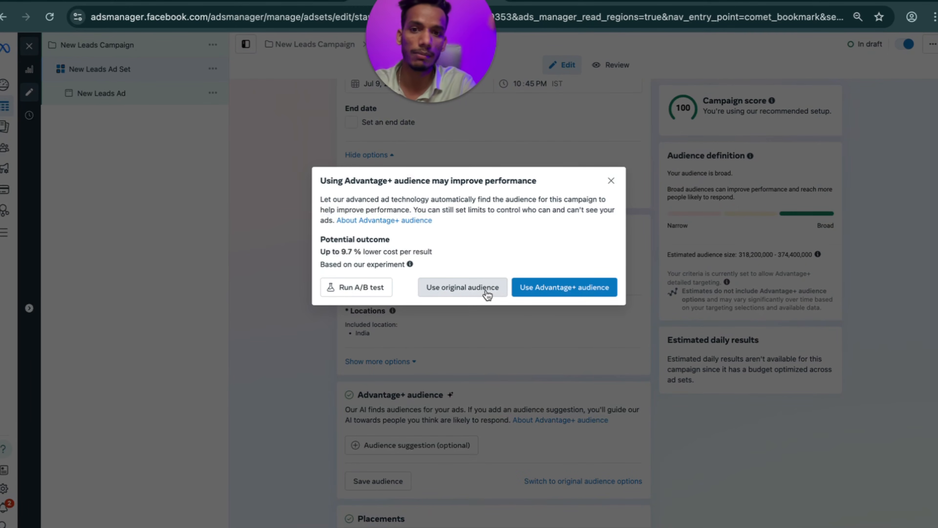
click(486, 290)
scroll(548, 414, down, 9)
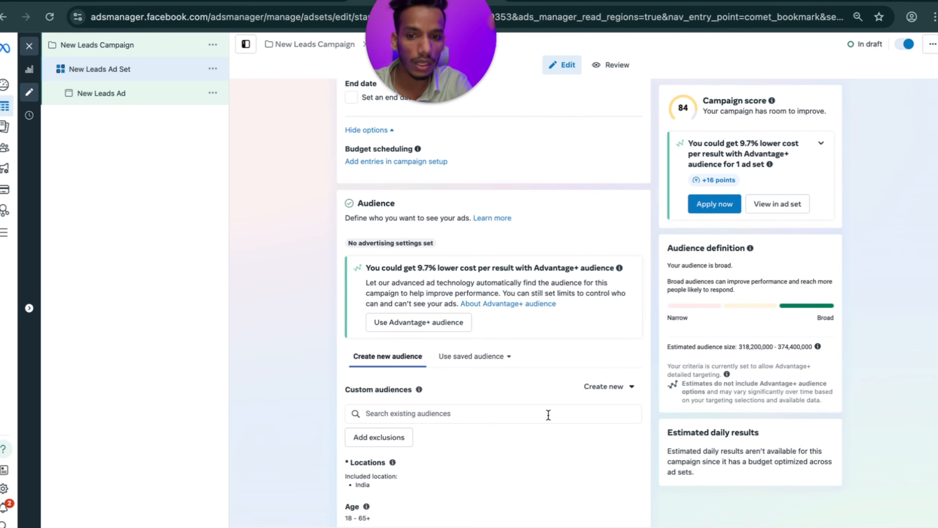
scroll(547, 414, down, 1)
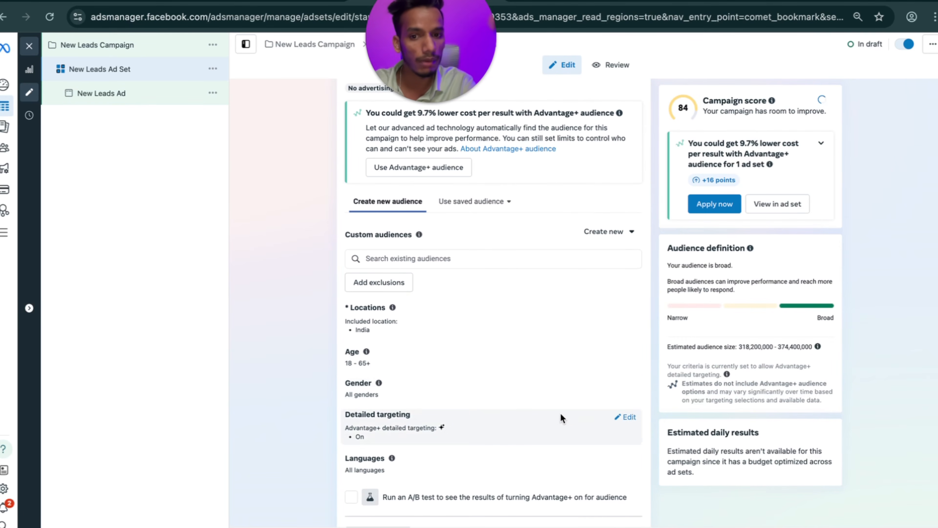
click(628, 420)
scroll(443, 425, down, 2)
click(400, 384)
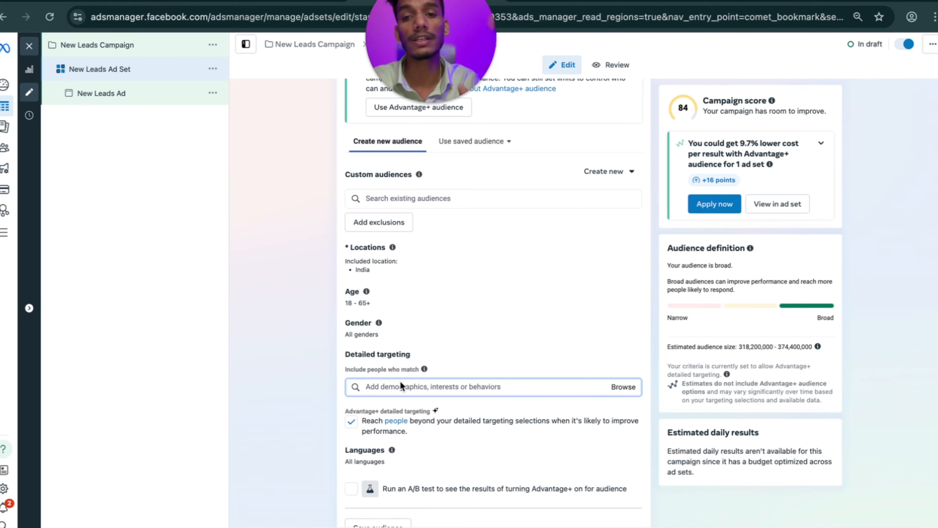
scroll(400, 381, down, 4)
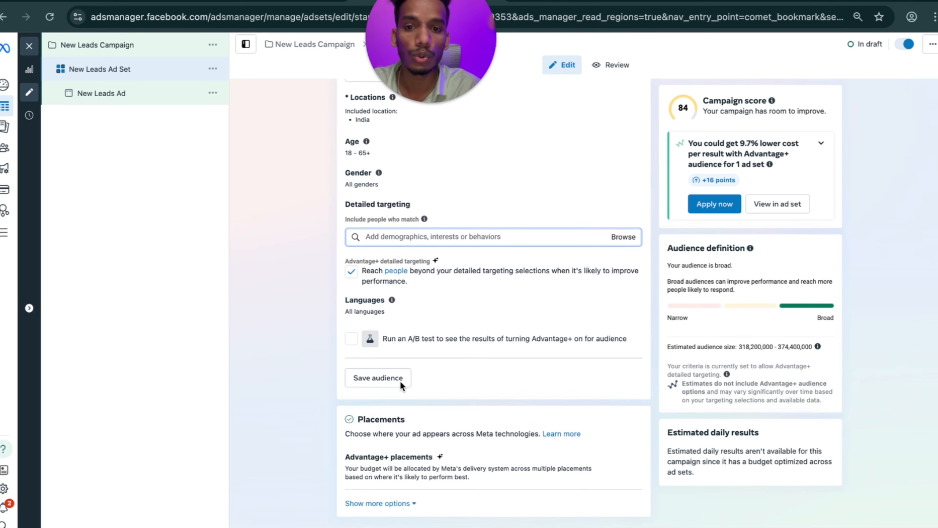
Change the ad set's placements to Manual placements.
click(626, 458)
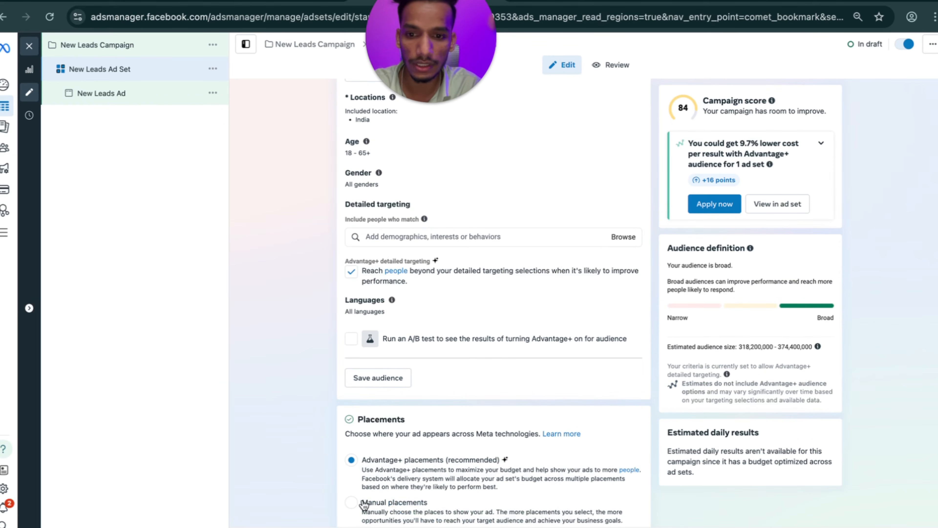
click(351, 503)
scroll(369, 481, down, 10)
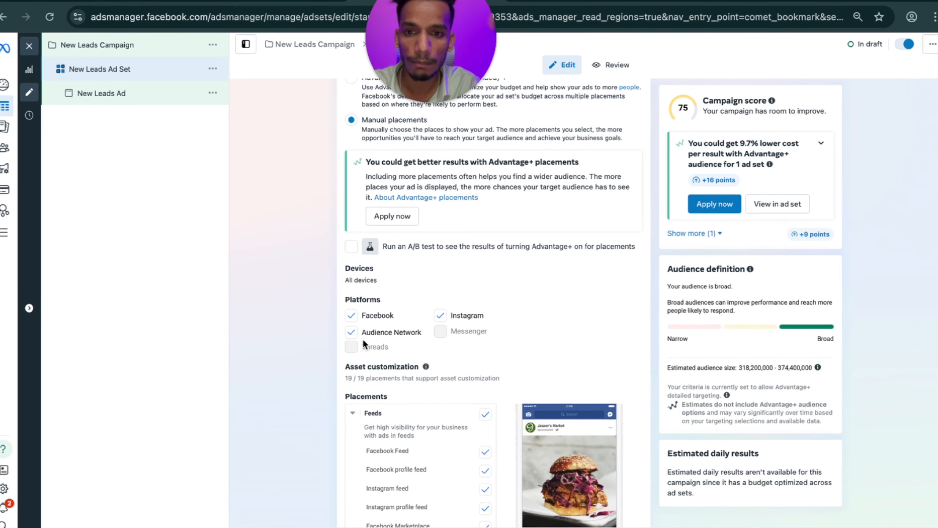
Open the New Leads Ad and try a Video ad creative before abandoning it.
click(141, 101)
scroll(343, 257, down, 9)
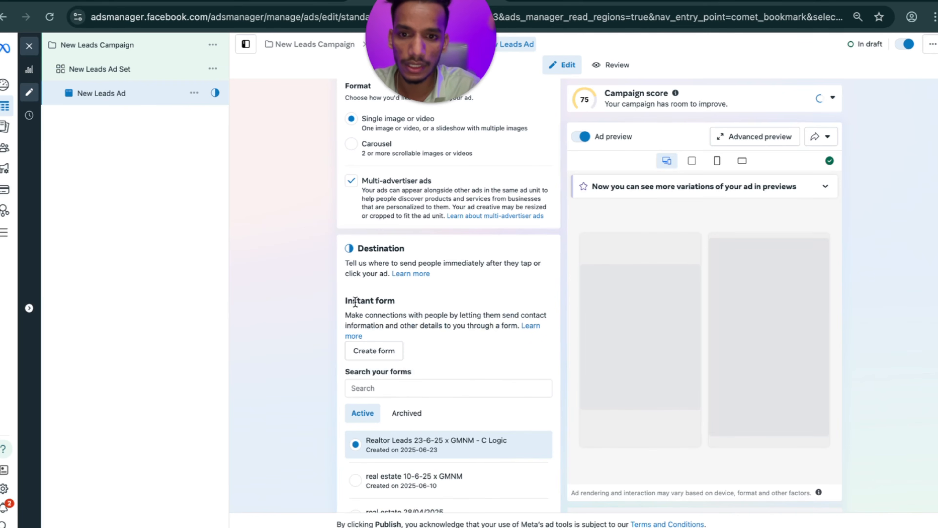
scroll(317, 335, down, 17)
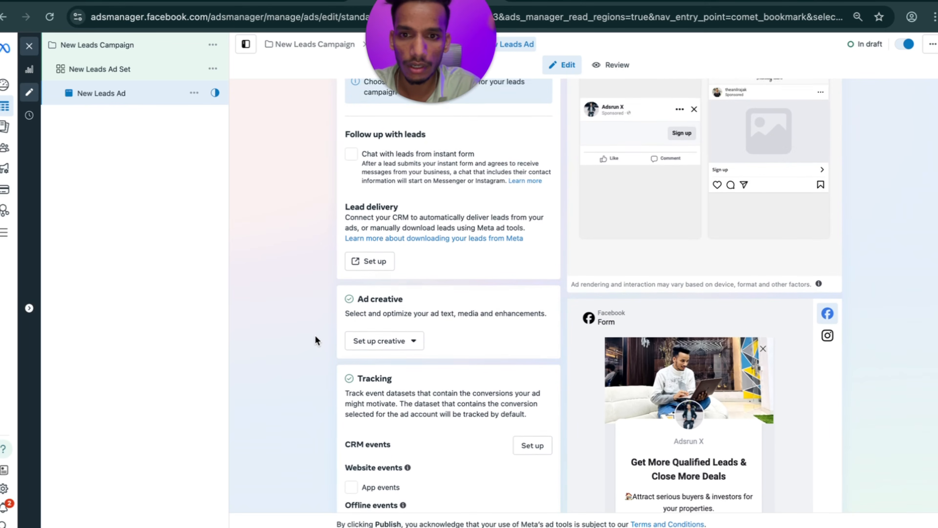
click(364, 344)
click(383, 388)
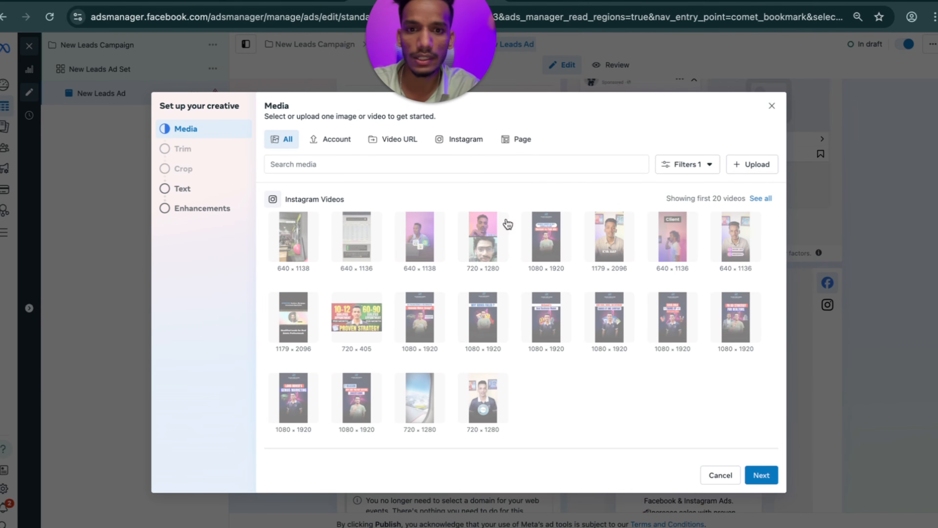
click(720, 474)
Set up an Image ad with the Instagram food tray photo, accepting crop and text defaults.
click(394, 312)
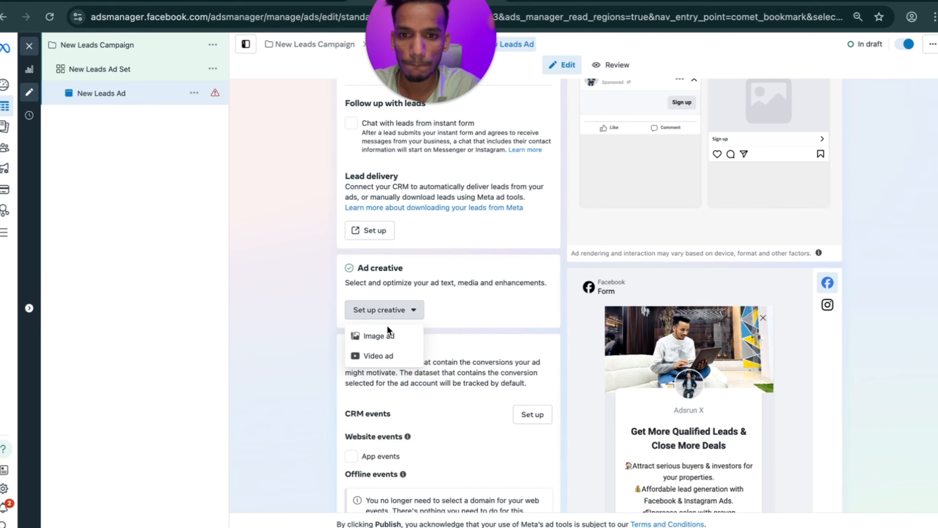
click(387, 333)
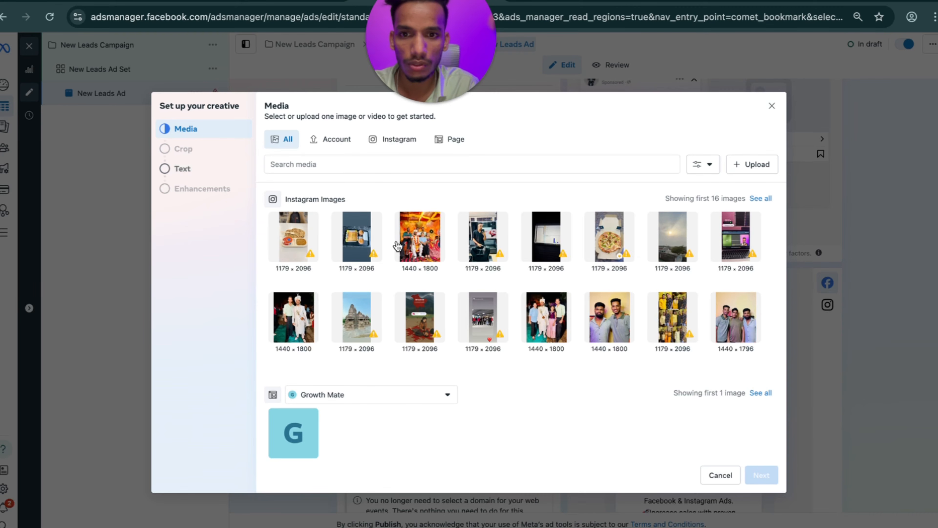
click(353, 239)
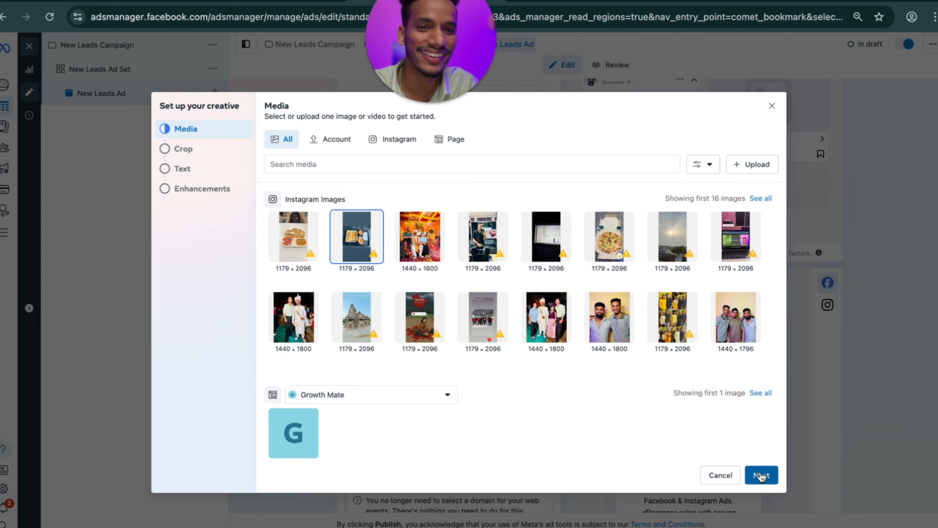
click(762, 475)
click(762, 476)
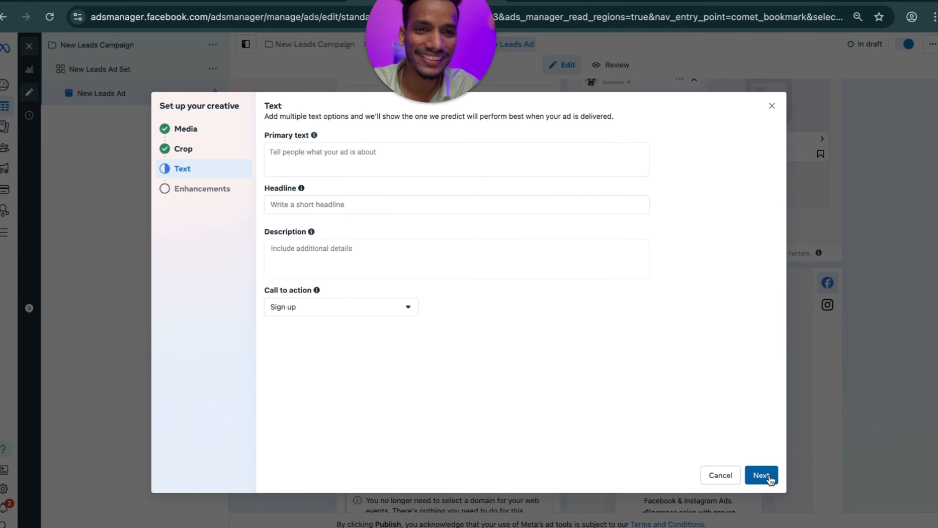
click(758, 474)
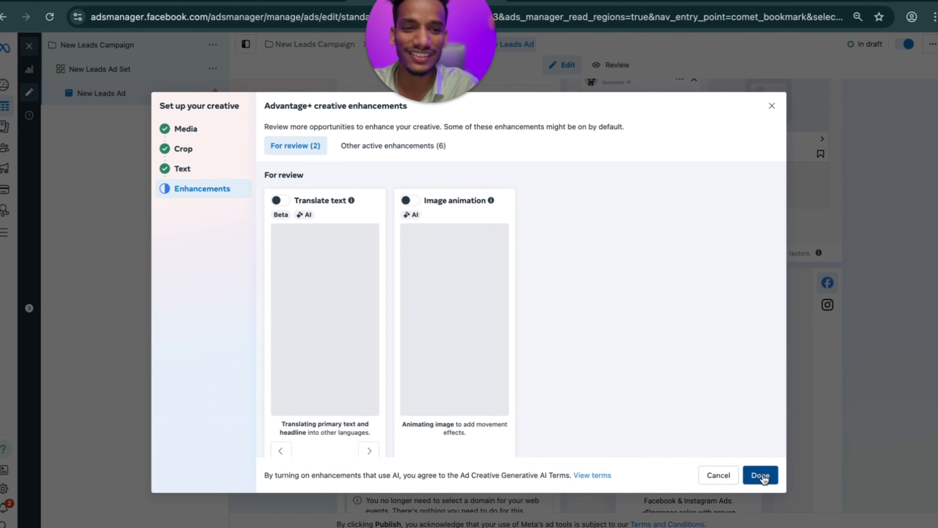
click(761, 475)
Go through the ad's primary text, headline and description fields.
scroll(347, 340, down, 10)
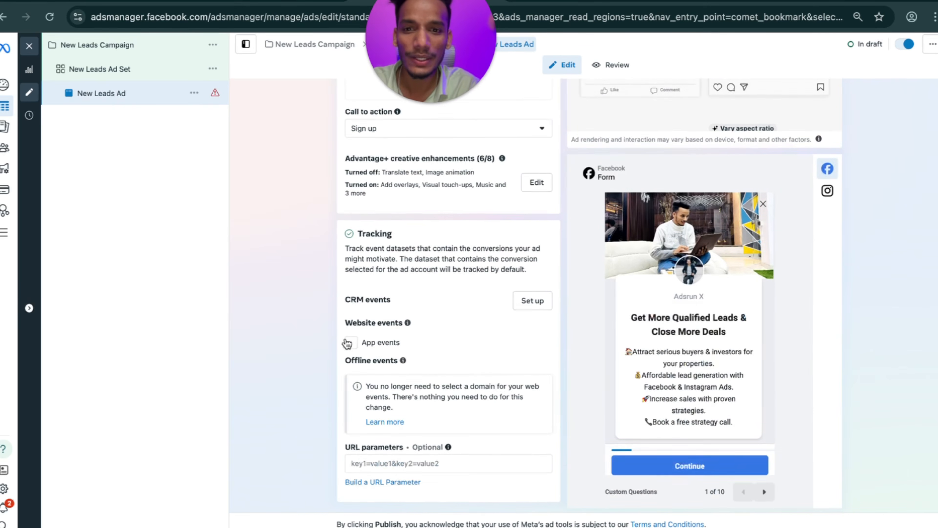
scroll(348, 343, up, 9)
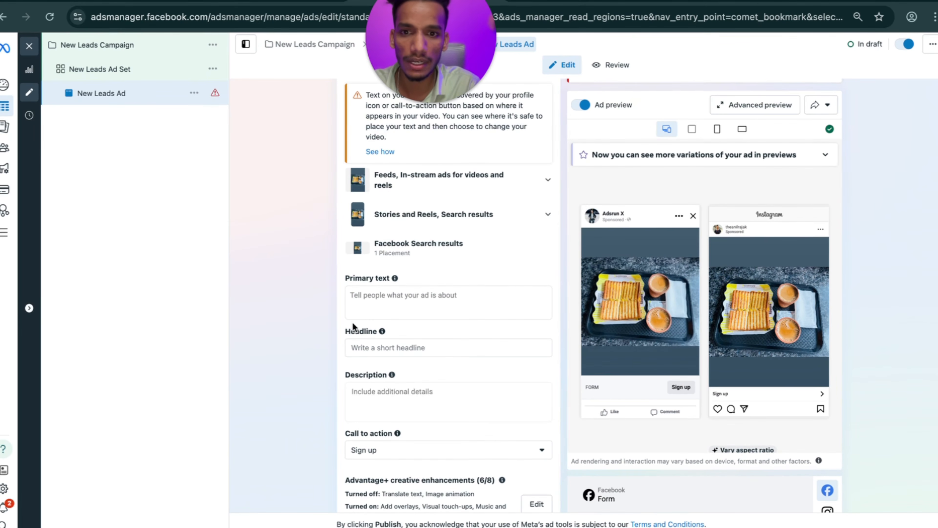
click(364, 298)
click(282, 317)
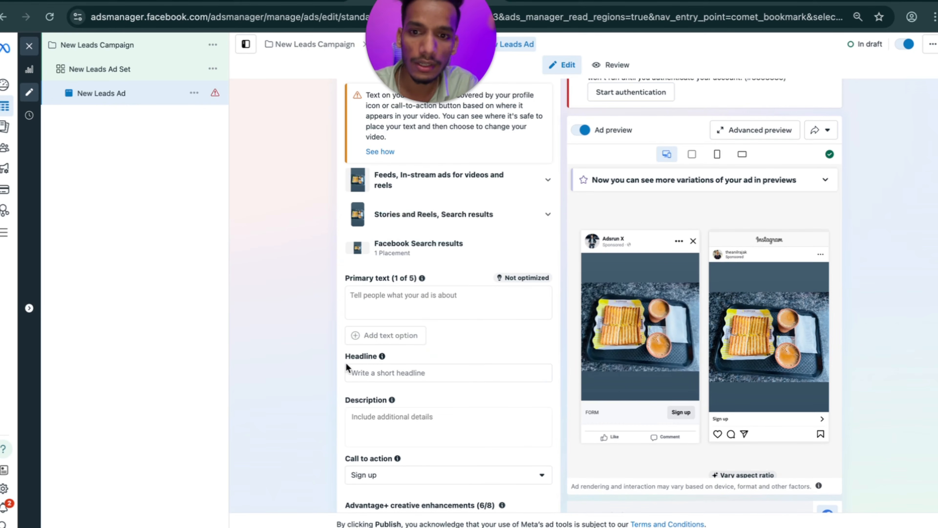
click(356, 372)
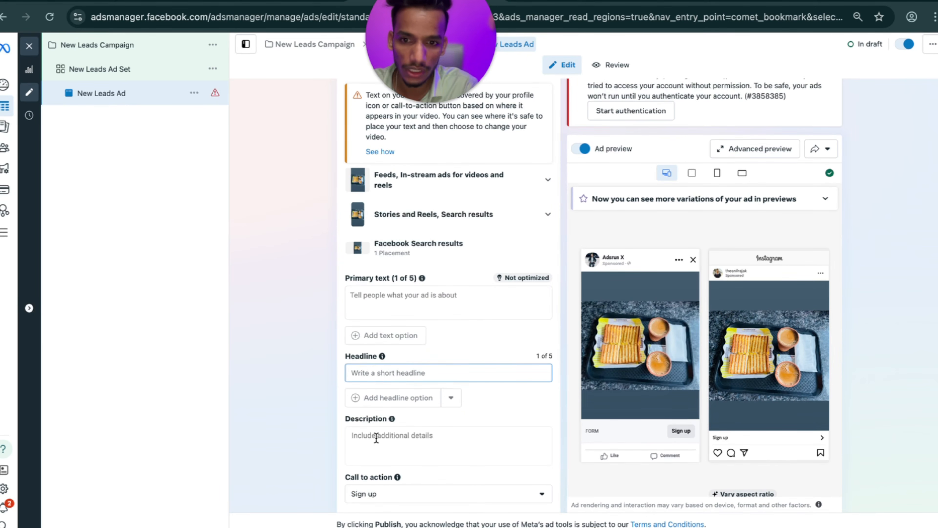
click(376, 438)
click(260, 415)
click(368, 301)
Switch to the notes document and select the ad copy under the Primary text heading.
click(266, 320)
key(ctrl+Left)
scroll(300, 362, down, 2)
scroll(301, 362, down, 20)
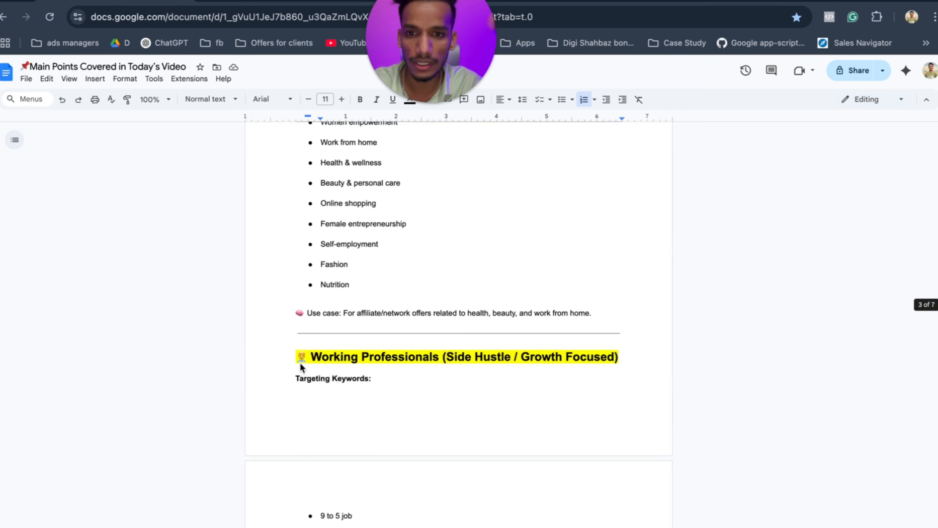
scroll(300, 363, up, 3)
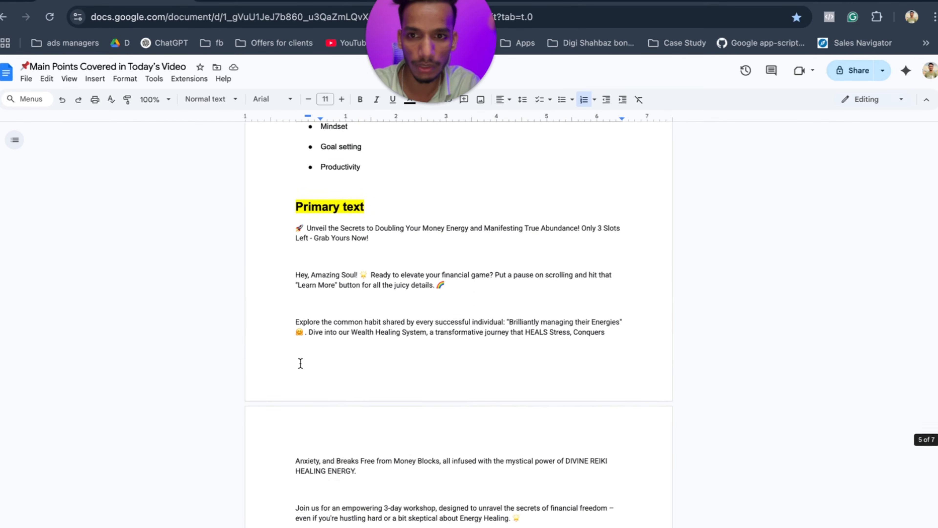
drag(295, 258, 401, 525)
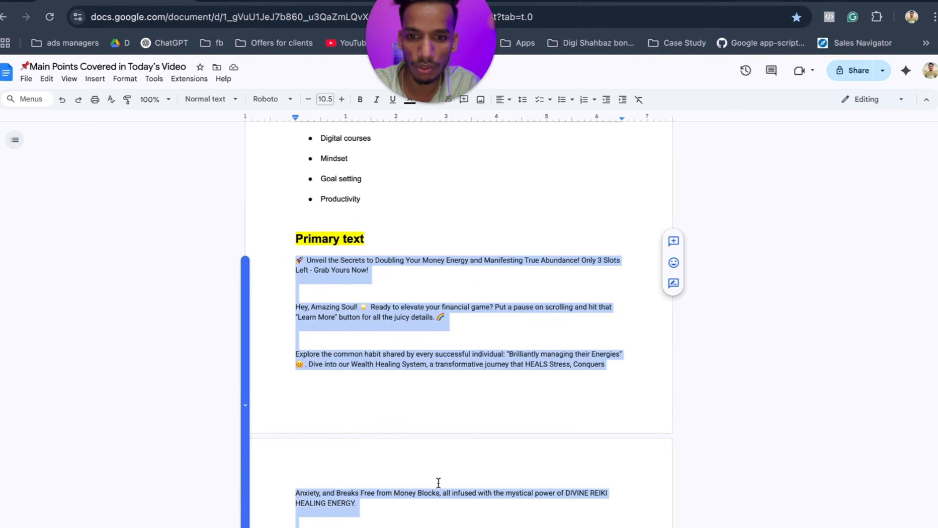
scroll(439, 482, down, 5)
click(331, 252)
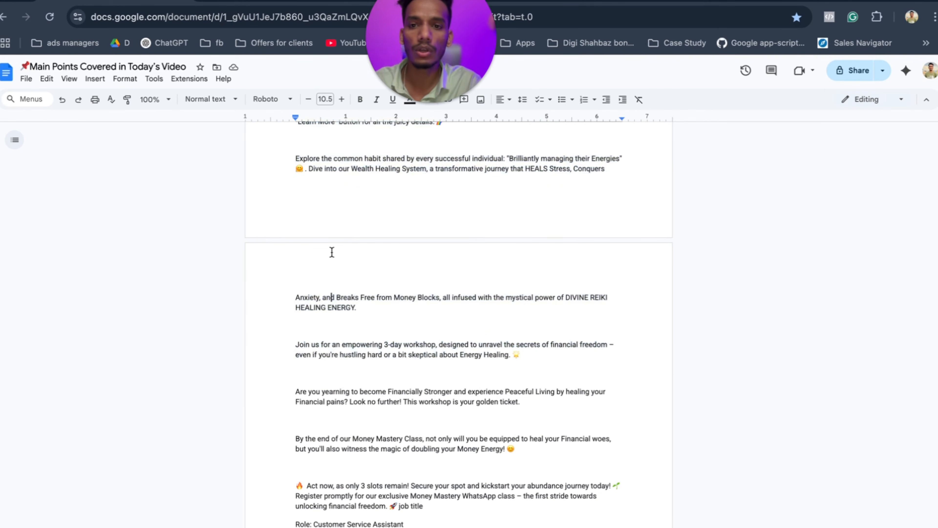
scroll(328, 255, up, 5)
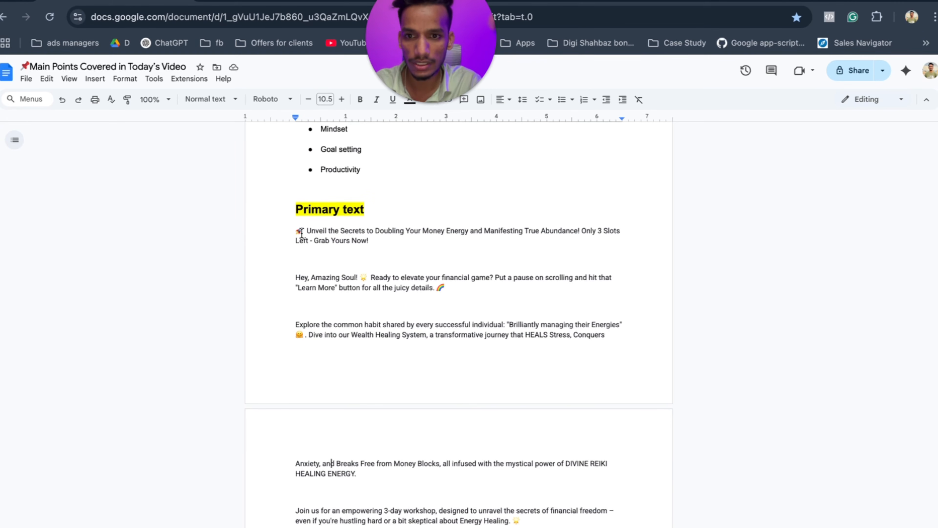
Reselect the primary text paragraphs from 'Unveil' through 'HEALING ENERGY.'.
right_click(298, 231)
click(308, 222)
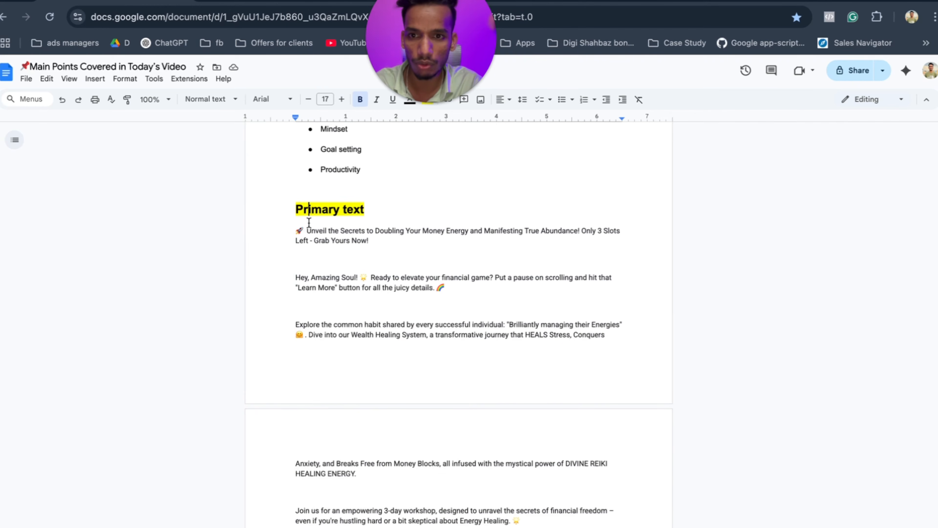
right_click(308, 240)
click(306, 224)
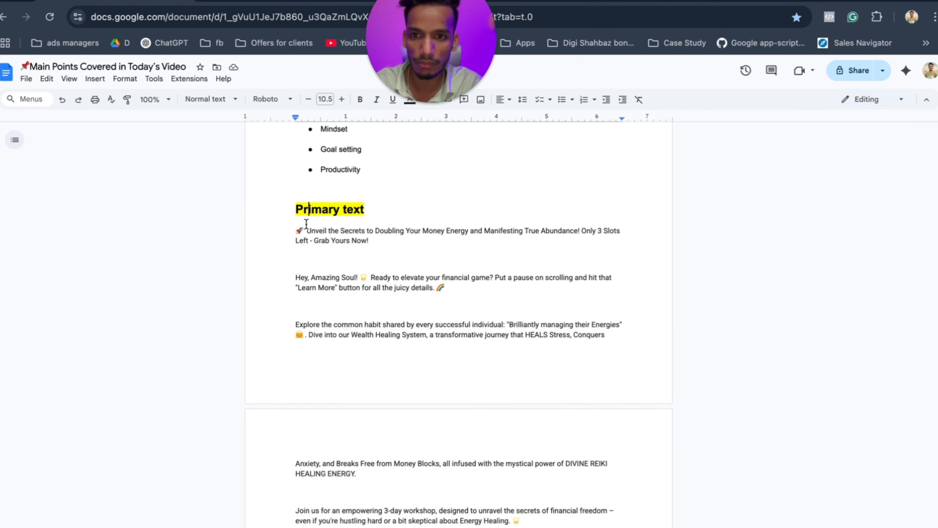
mouse_move(299, 229)
mouse_down()
mouse_move(424, 472)
mouse_move(522, 521)
mouse_move(549, 499)
mouse_up()
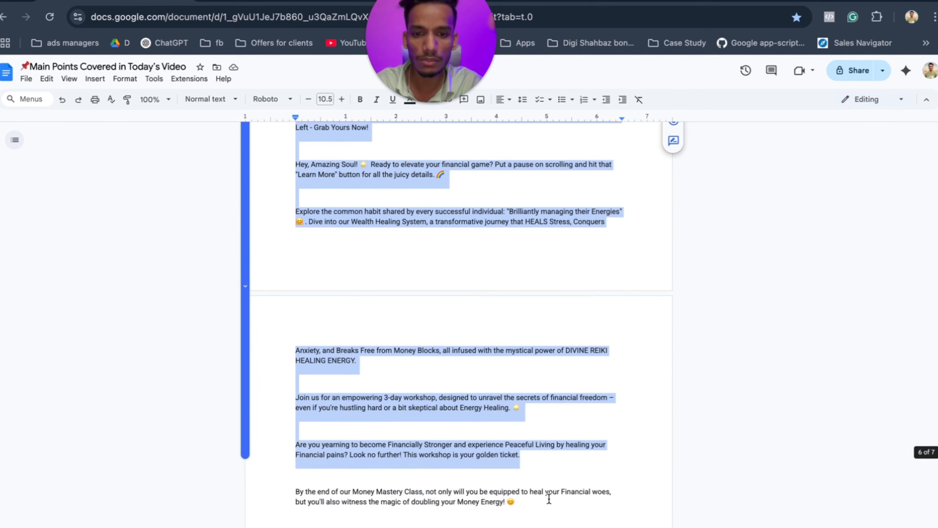
click(535, 446)
scroll(395, 304, up, 3)
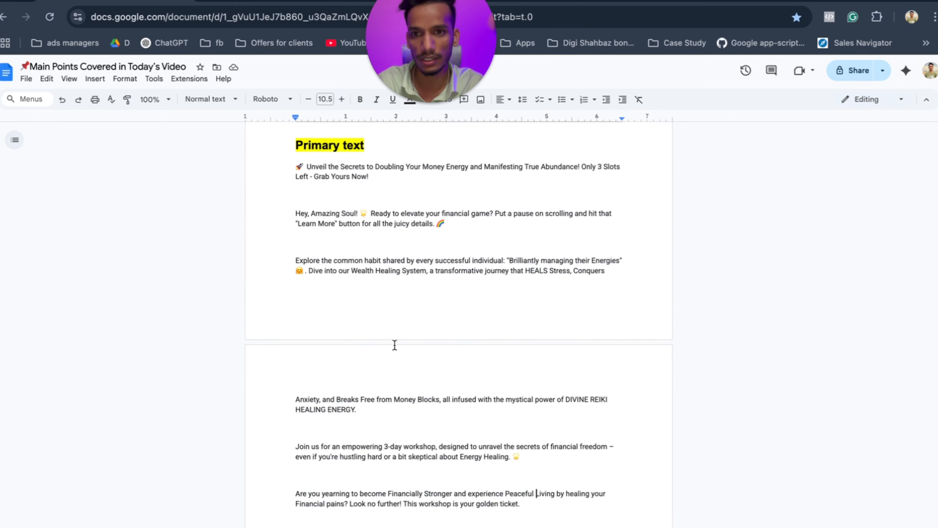
right_click(308, 216)
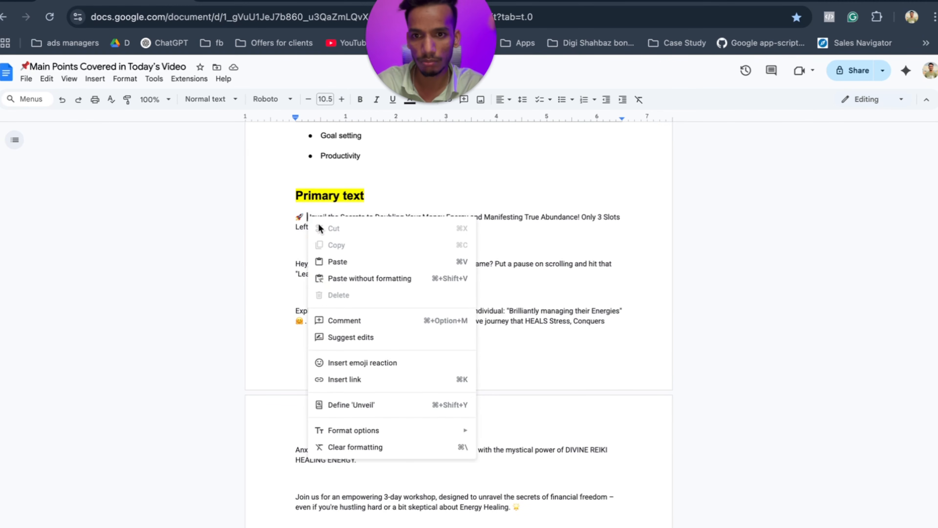
click(306, 216)
drag(330, 222, 598, 494)
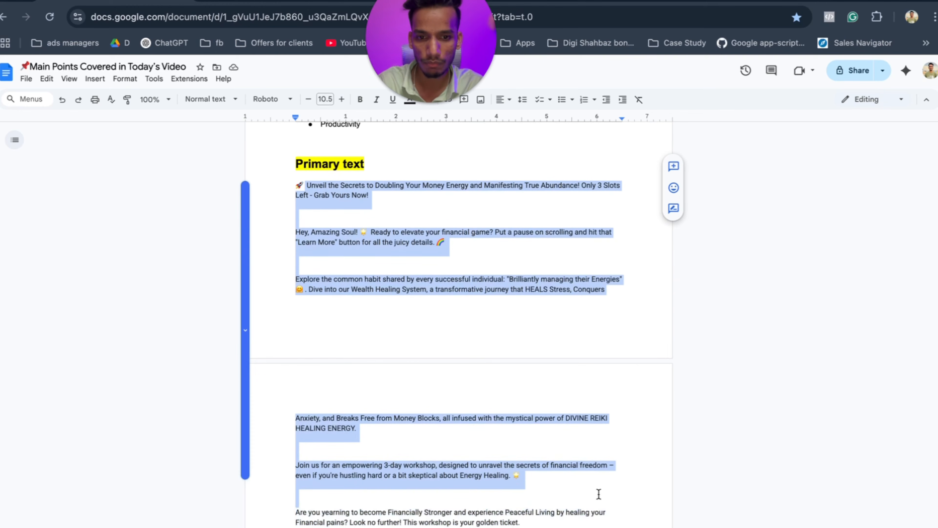
scroll(601, 483, down, 8)
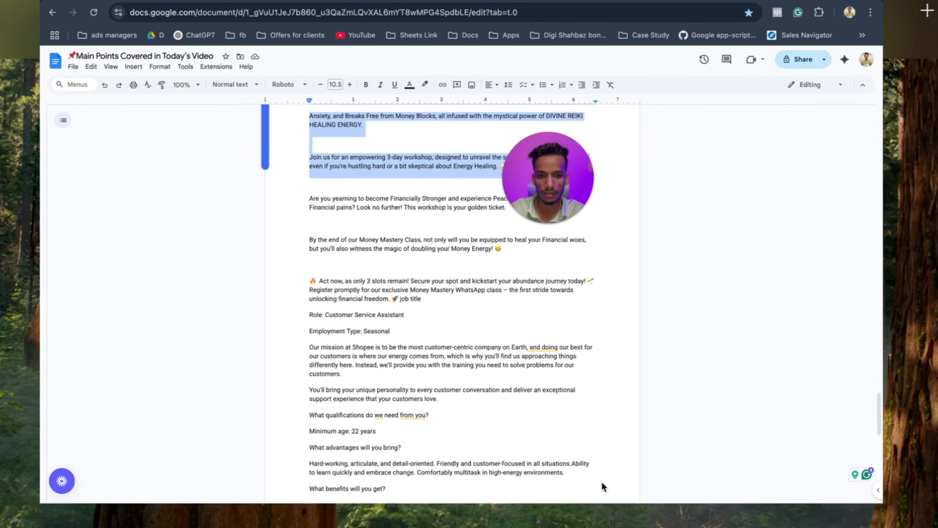
scroll(480, 449, up, 5)
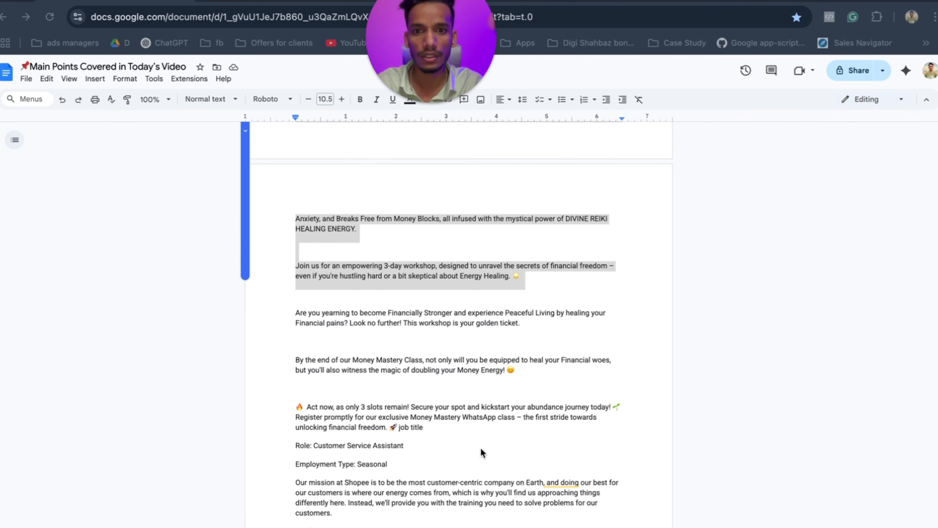
scroll(480, 447, up, 1)
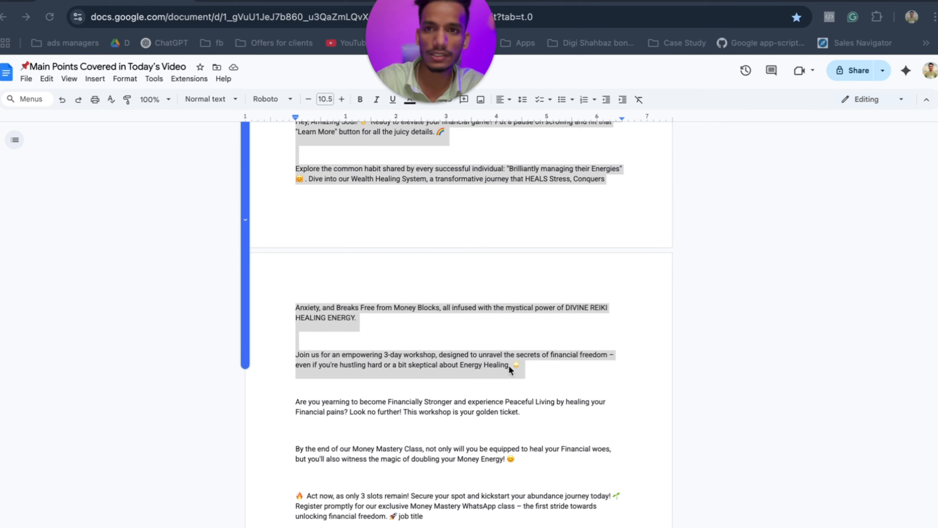
Back in Ads Manager, paste into Primary text and undo it, leaving the field empty.
key(ctrl+Right)
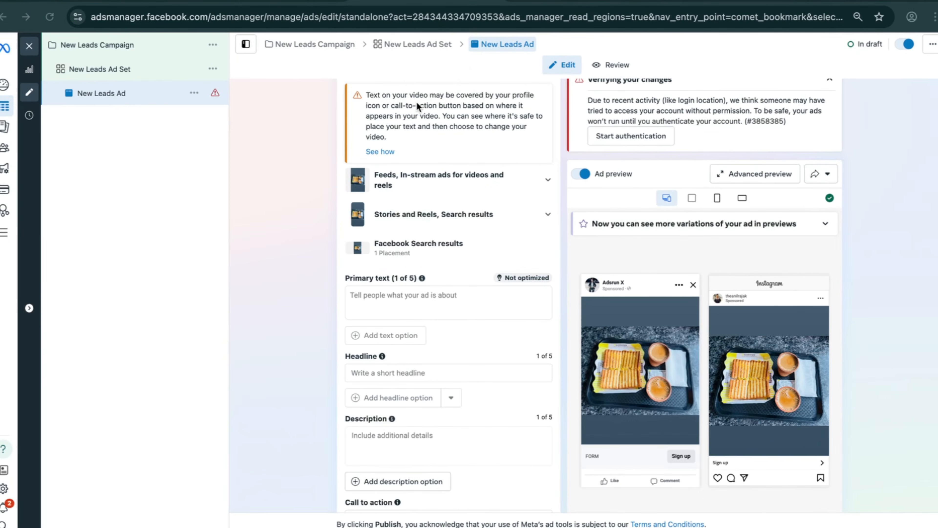
click(372, 307)
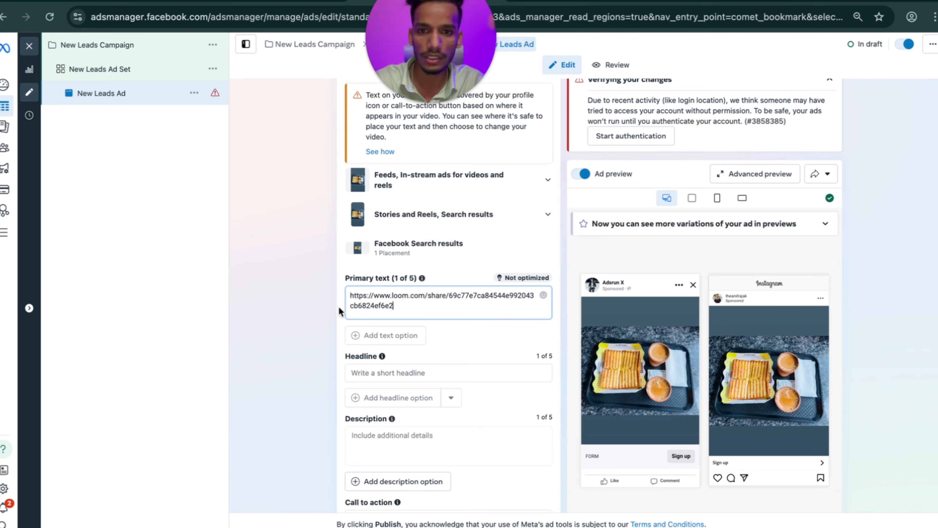
key(ctrl+z)
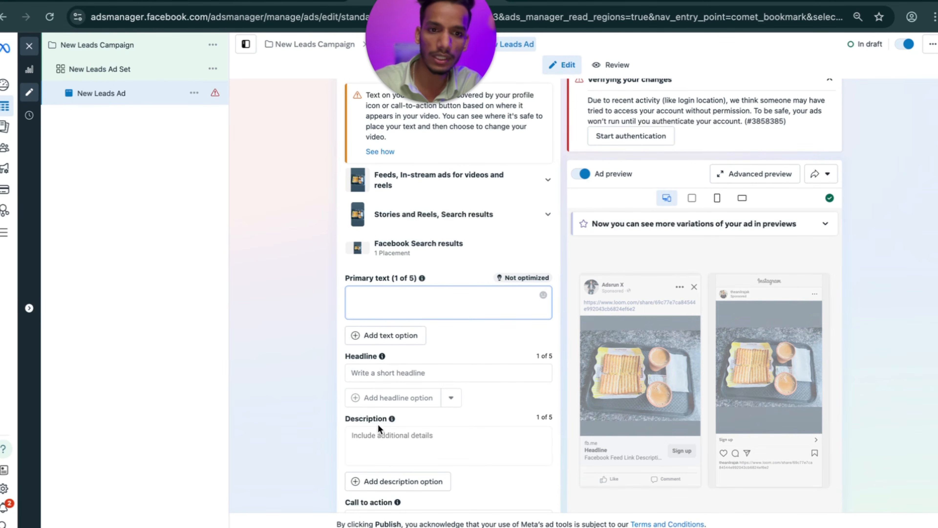
scroll(417, 367, down, 5)
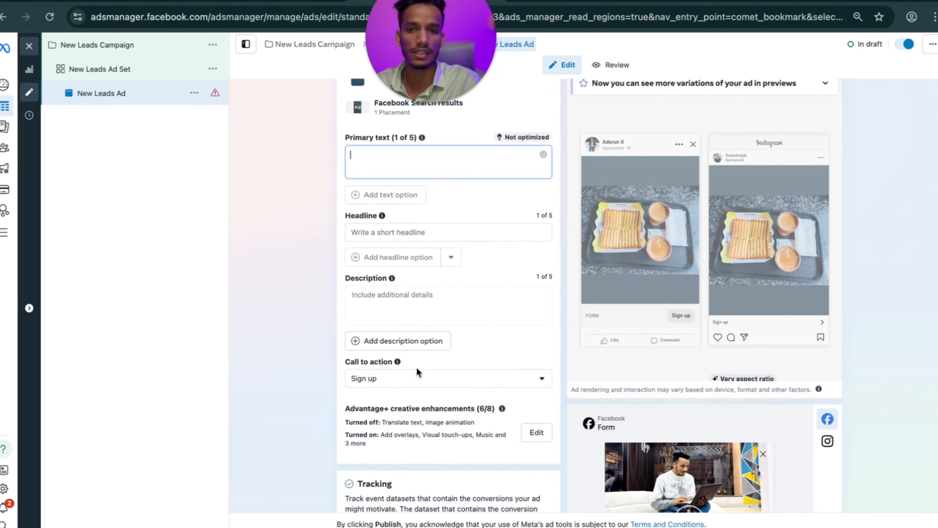
scroll(402, 358, down, 2)
scroll(403, 358, up, 15)
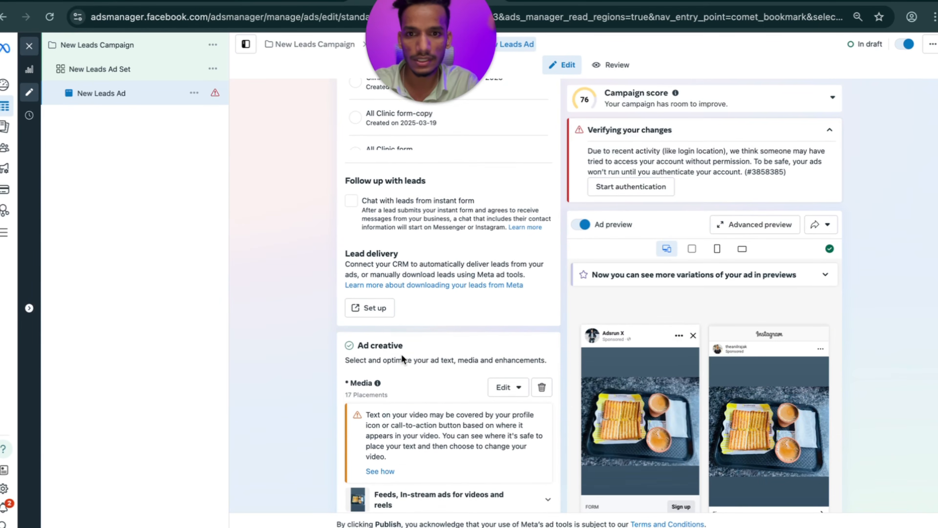
scroll(400, 353, down, 10)
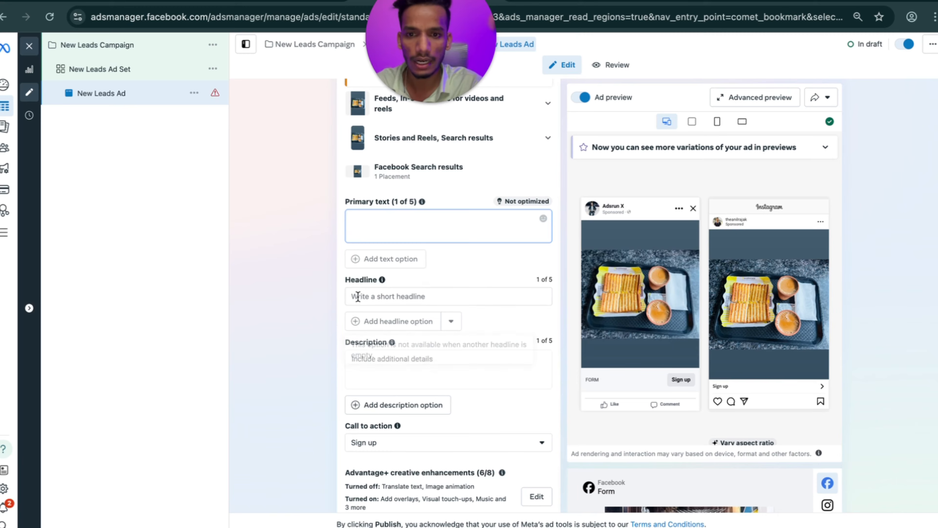
scroll(282, 386, down, 9)
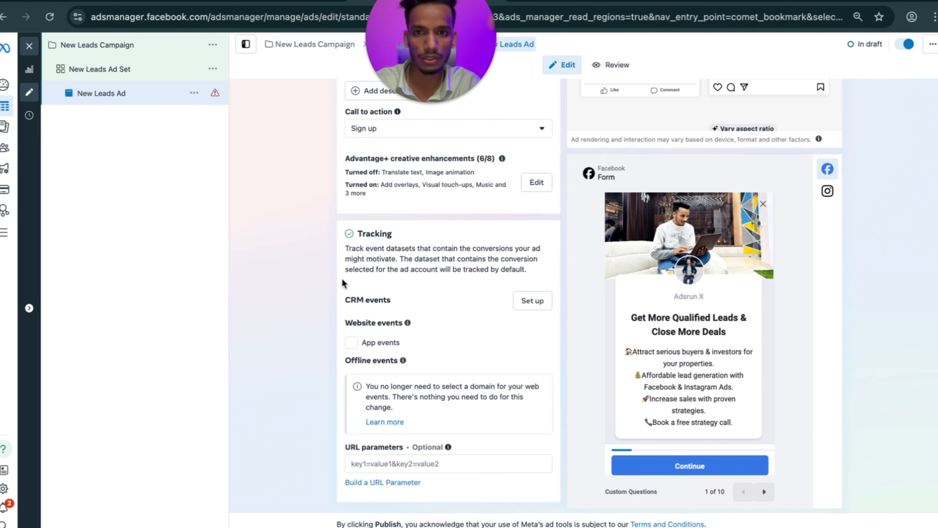
scroll(369, 266, up, 4)
Keep Sign up as the call to action and return to the New Leads Ad Set.
click(385, 260)
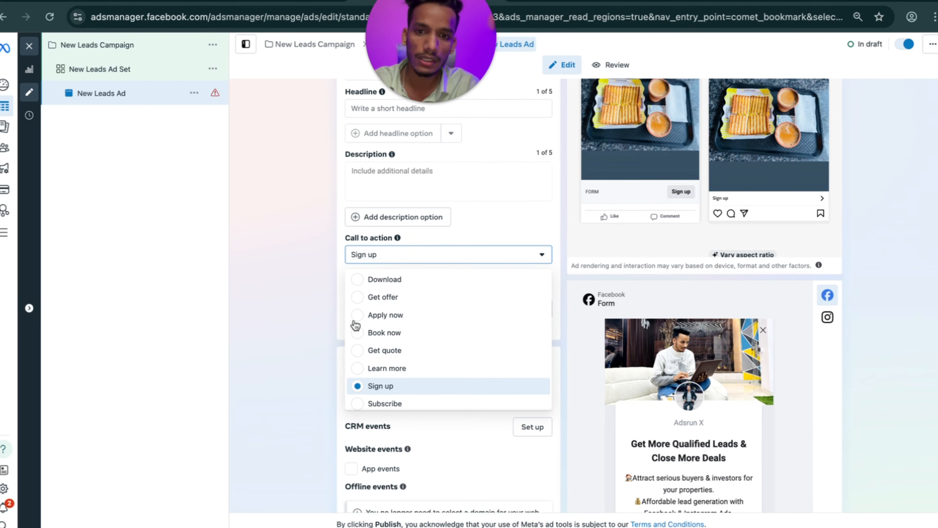
click(358, 385)
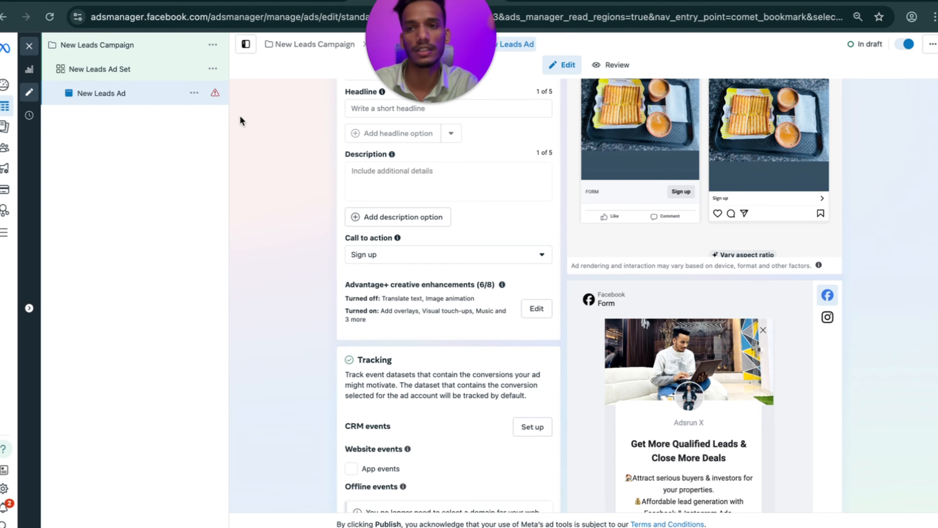
scroll(370, 135, up, 12)
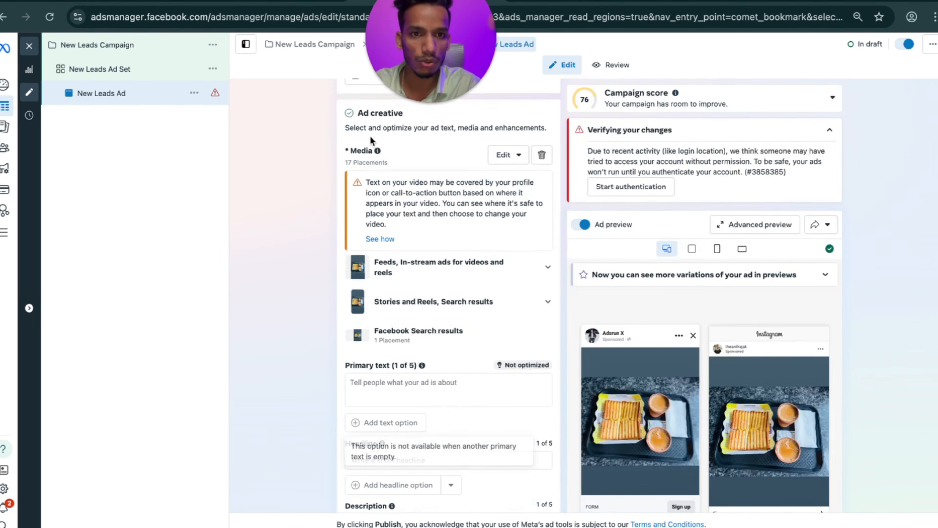
scroll(398, 159, down, 15)
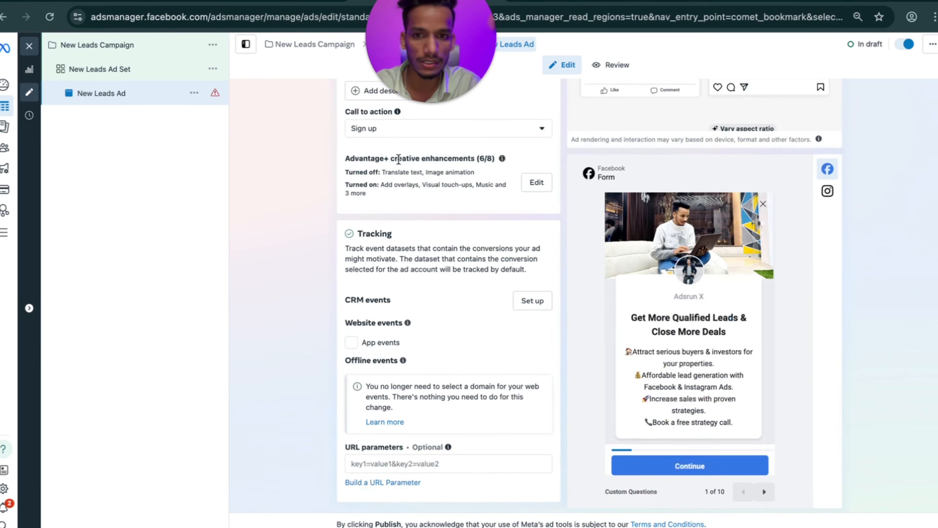
scroll(338, 272, up, 17)
click(134, 70)
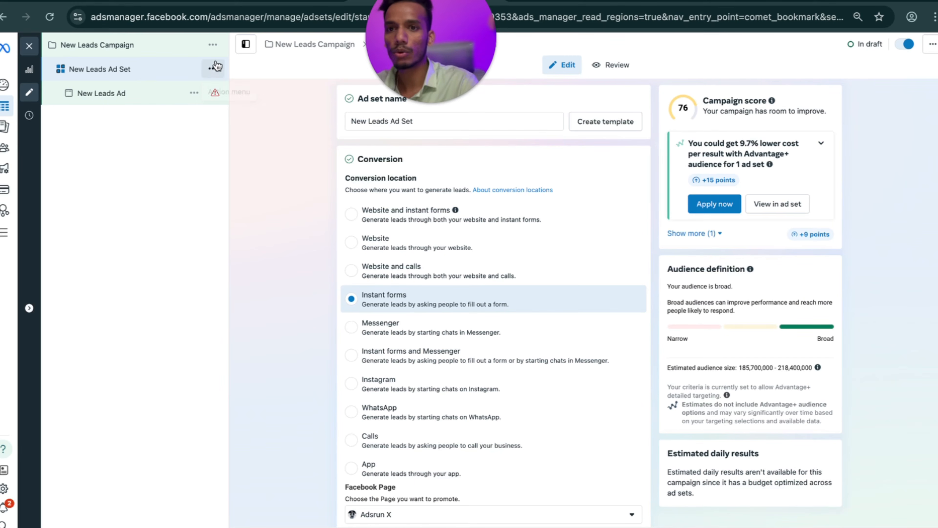
Quick-duplicate the New Leads Ad Set and browse detailed targeting categories for the copy.
click(213, 69)
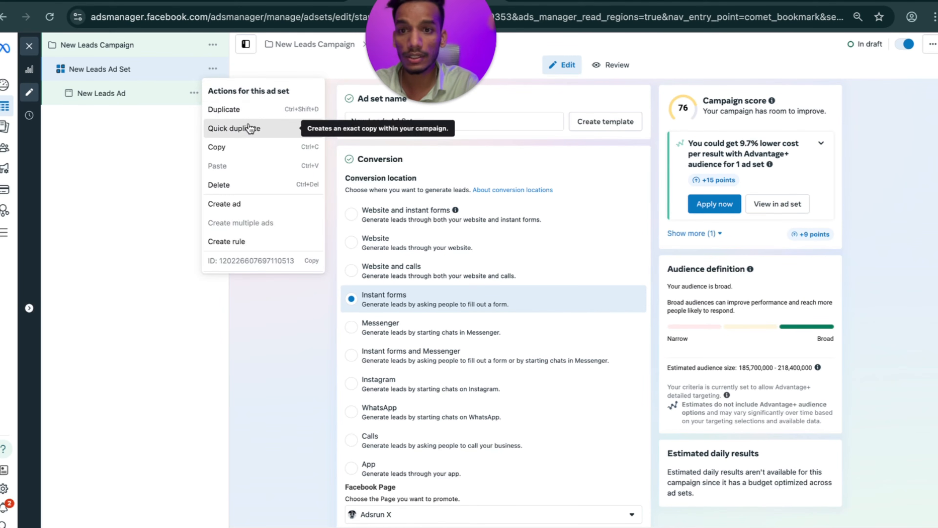
click(249, 127)
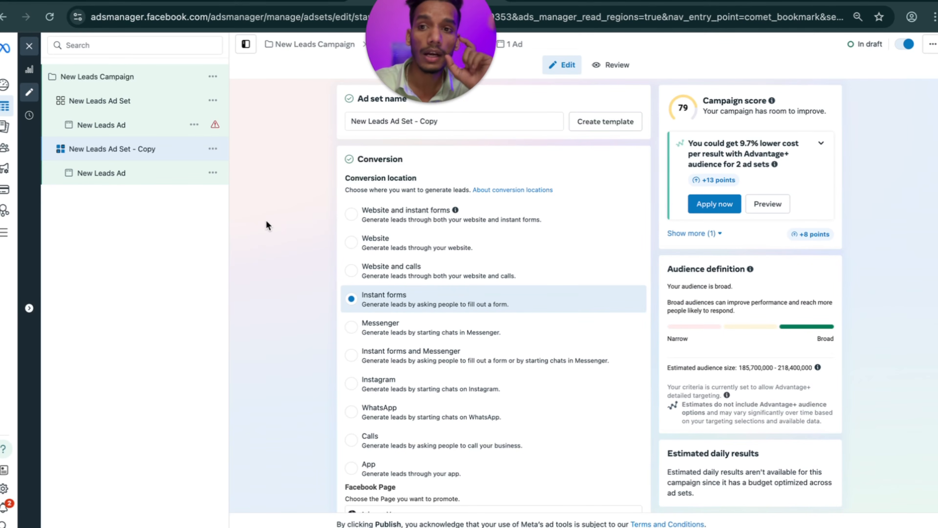
scroll(407, 334, down, 15)
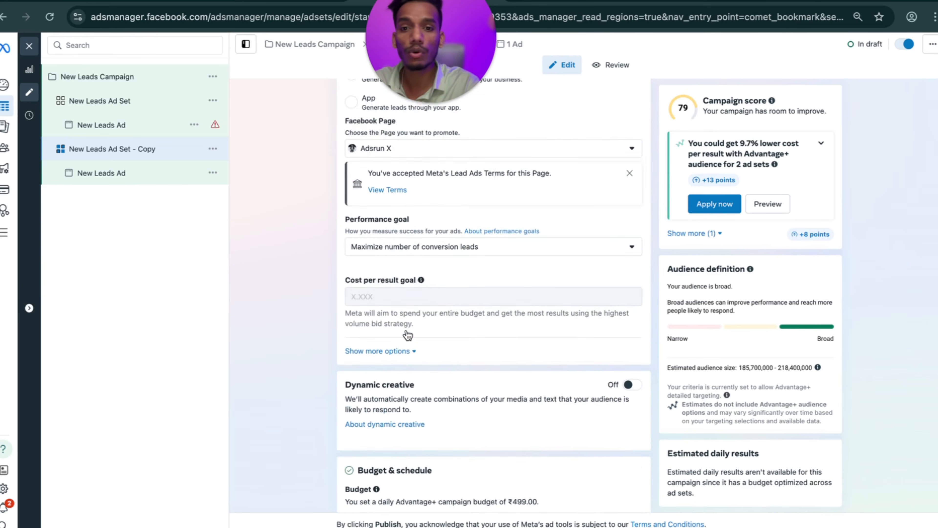
scroll(407, 332, down, 10)
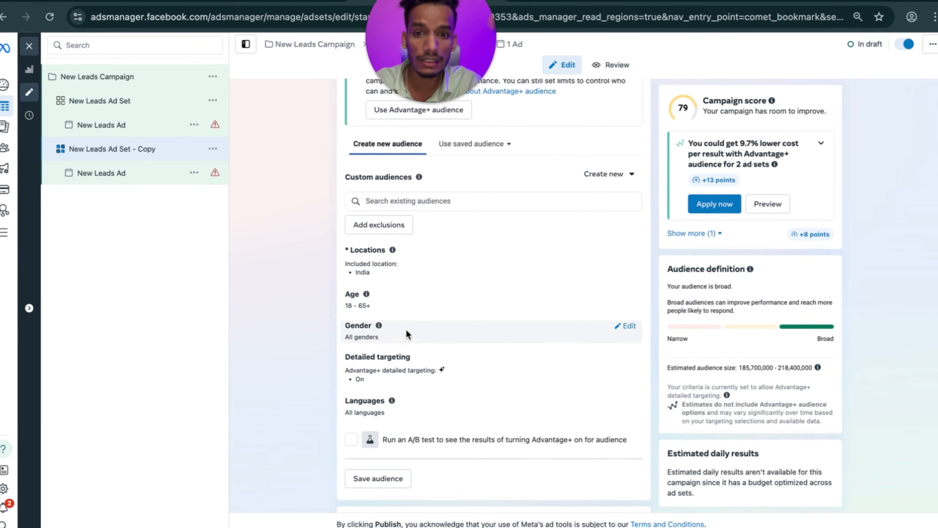
click(625, 320)
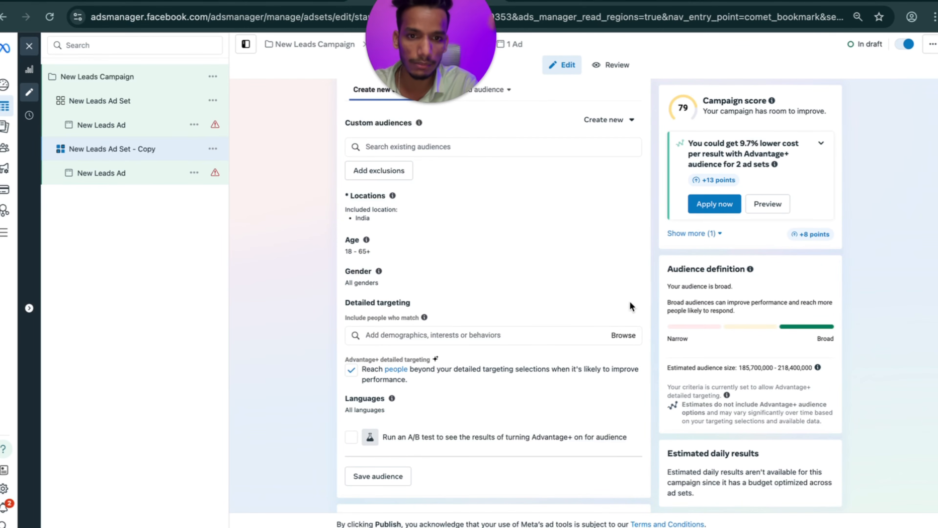
scroll(630, 305, down, 2)
click(624, 303)
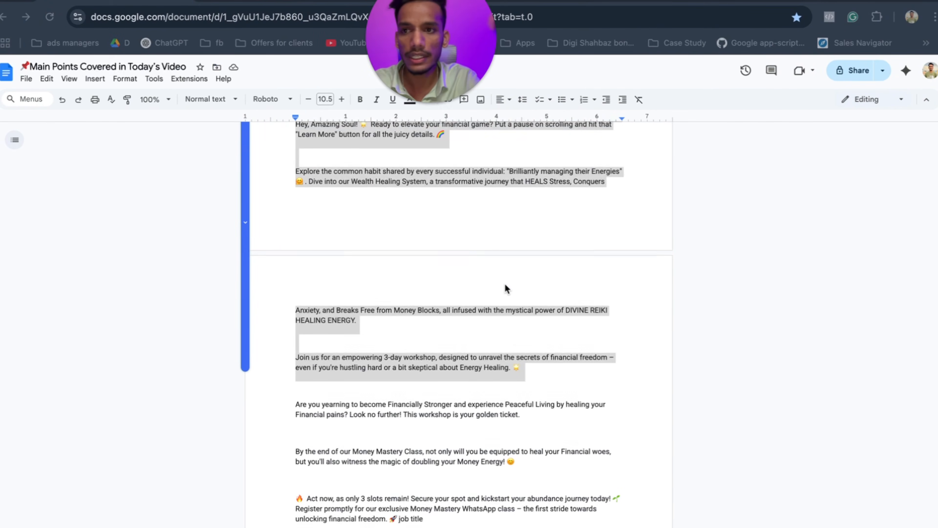
Scroll the notes to the College Students / Higher Education keywords and select the BBA keyword line.
scroll(504, 287, up, 5)
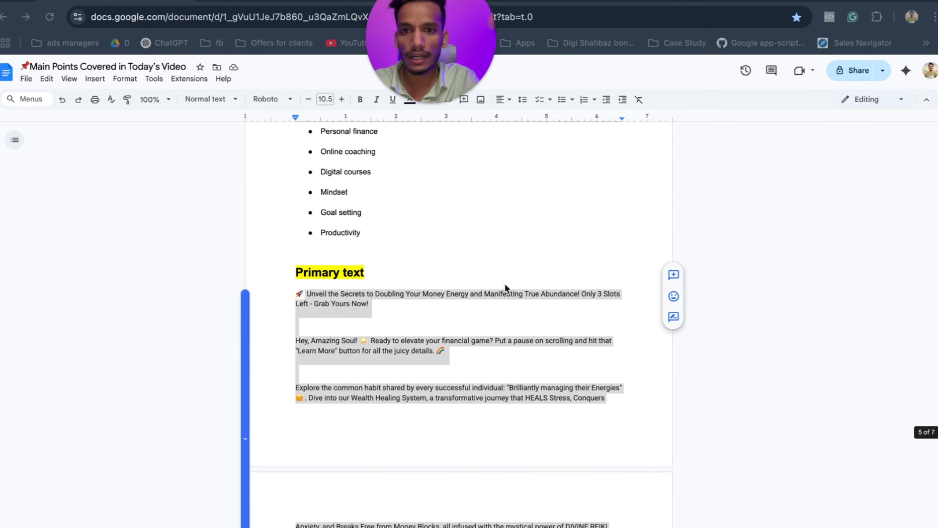
scroll(505, 283, up, 20)
scroll(506, 289, up, 20)
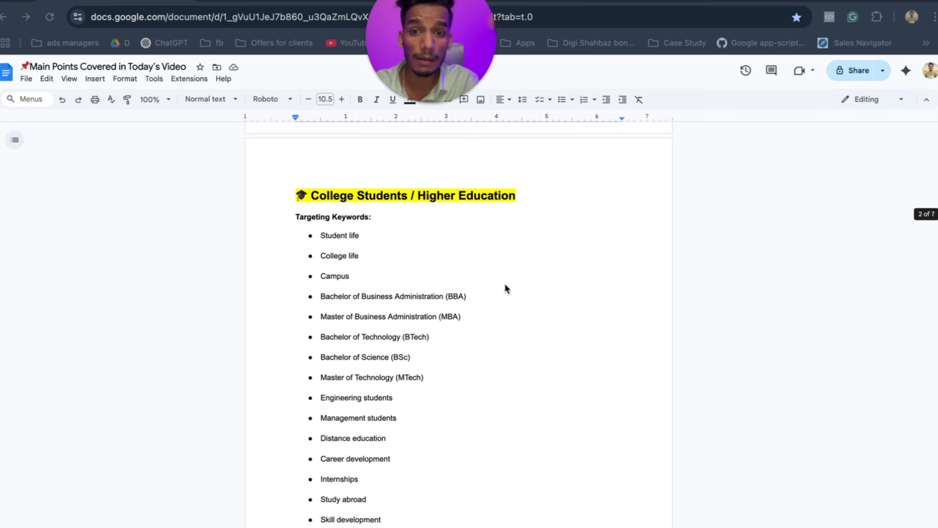
scroll(506, 287, up, 2)
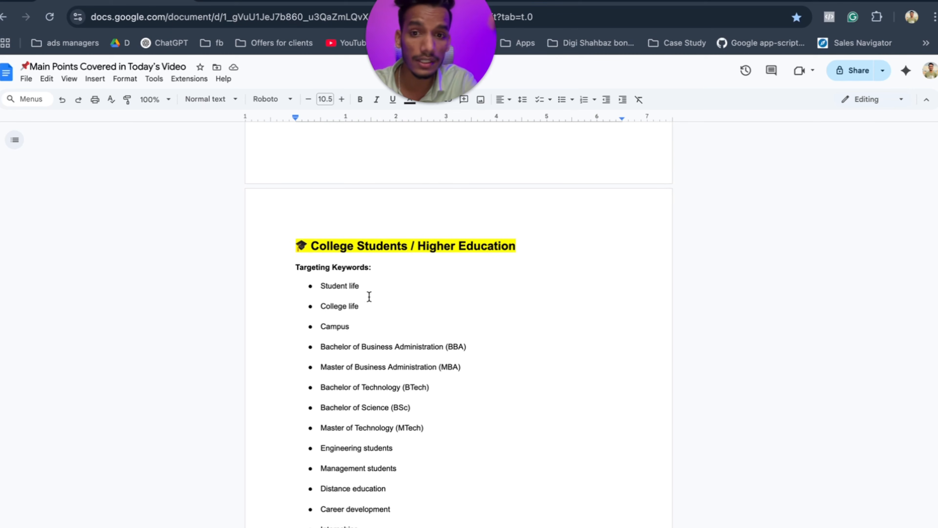
scroll(368, 297, down, 2)
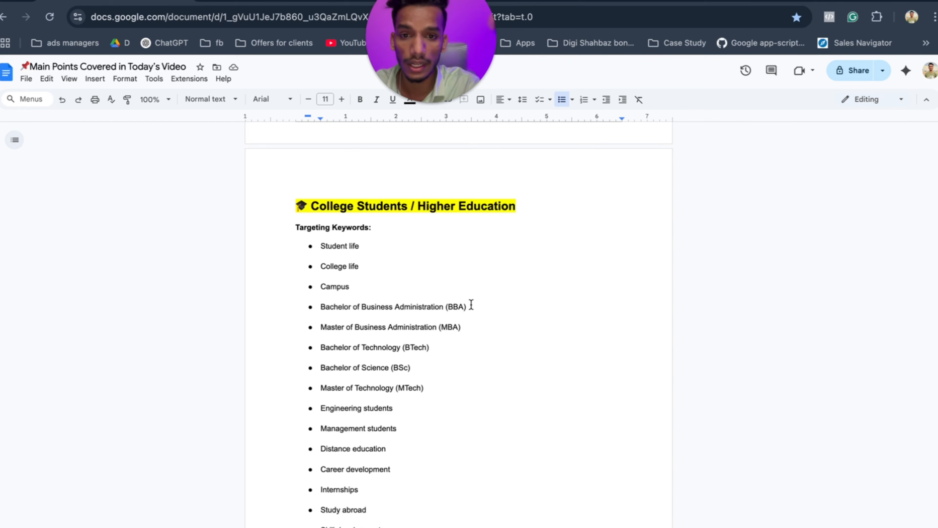
drag(450, 308, 312, 307)
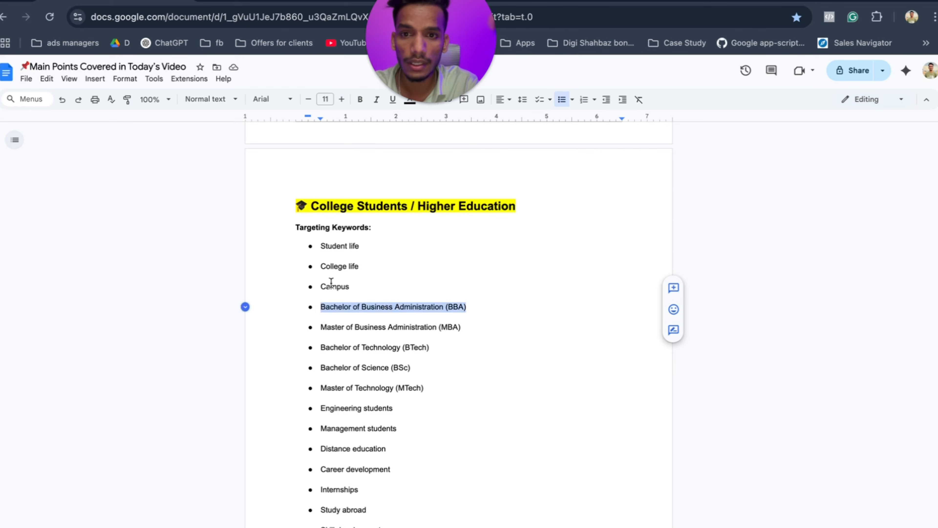
double_click(364, 242)
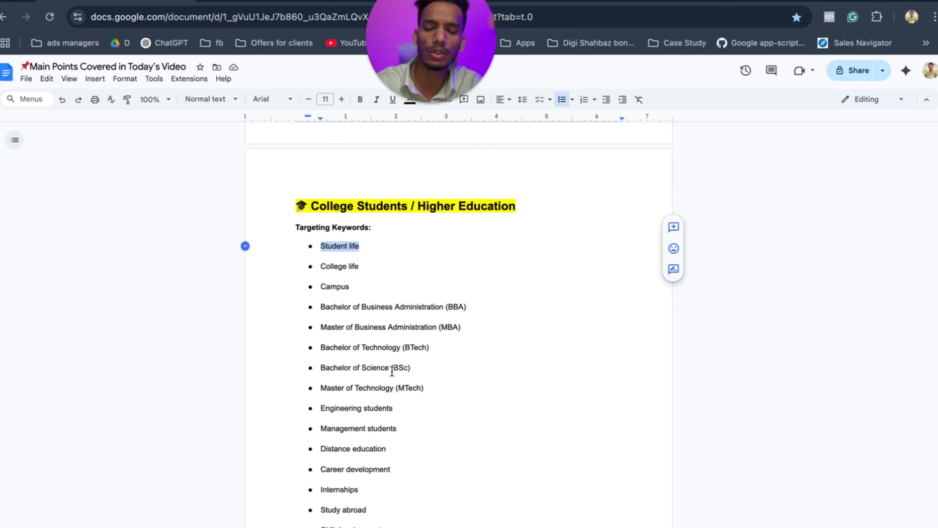
click(470, 309)
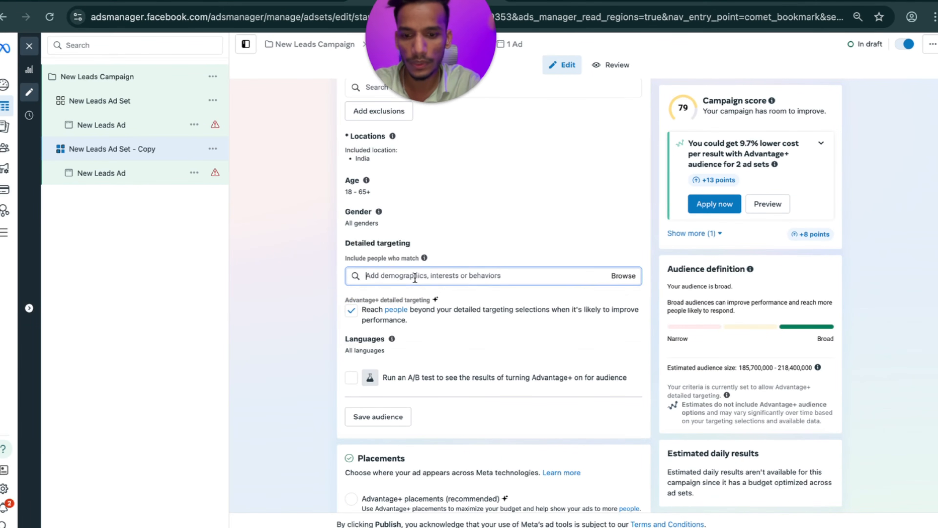
Search 'bba' and add the BBA field of study to detailed targeting.
text(bba)
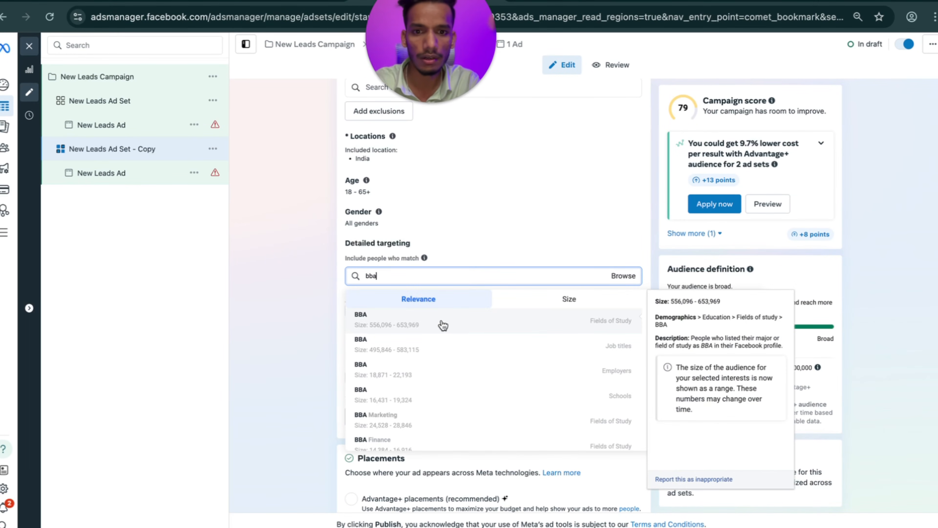
scroll(489, 380, down, 8)
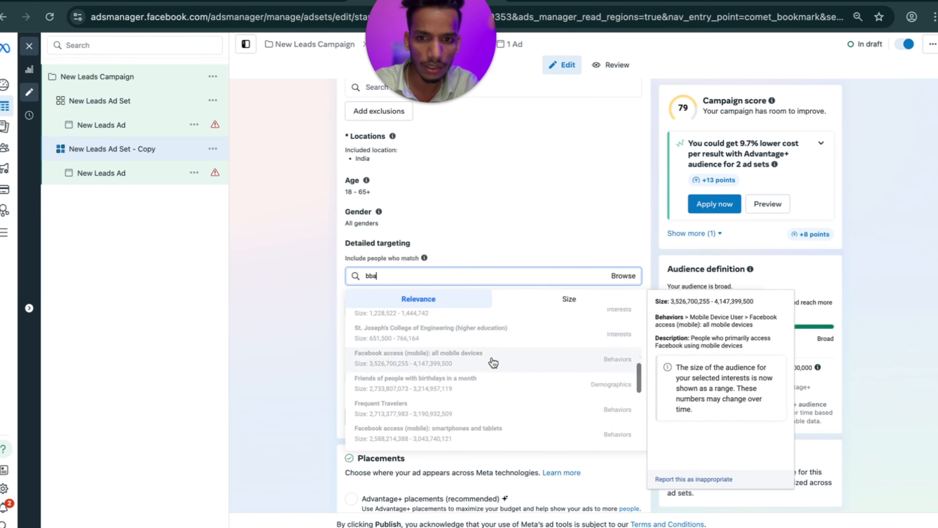
scroll(417, 342, up, 8)
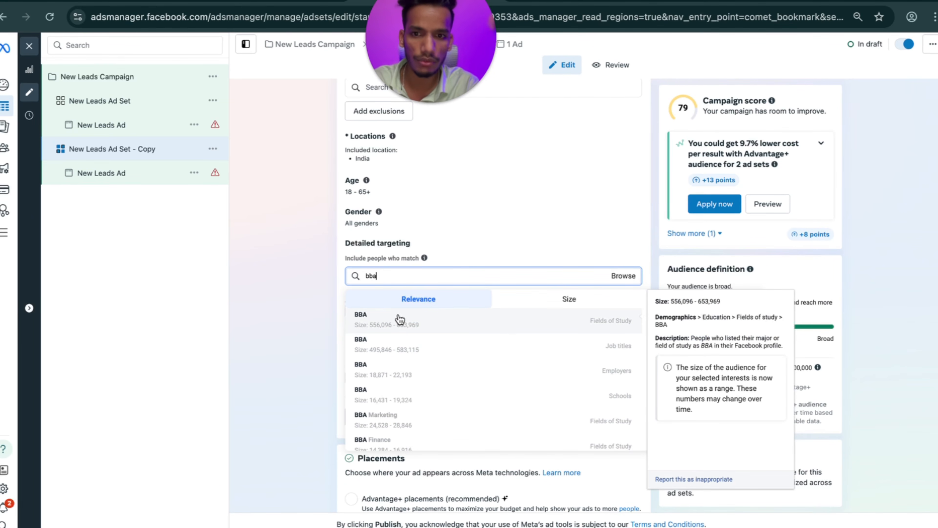
click(397, 322)
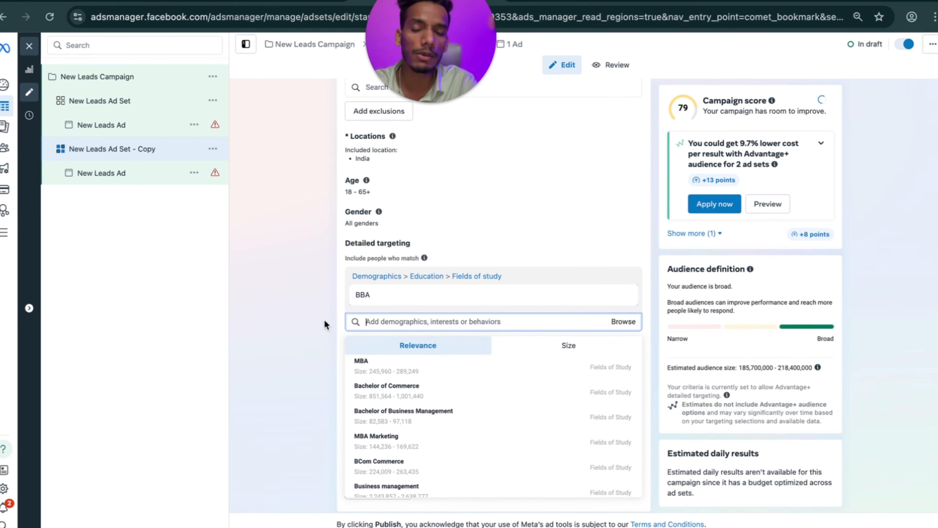
Add Bachelor's degree, MBA, Master's degree and Postgraduate education interests to the targeting.
scroll(430, 397, down, 3)
scroll(430, 402, down, 3)
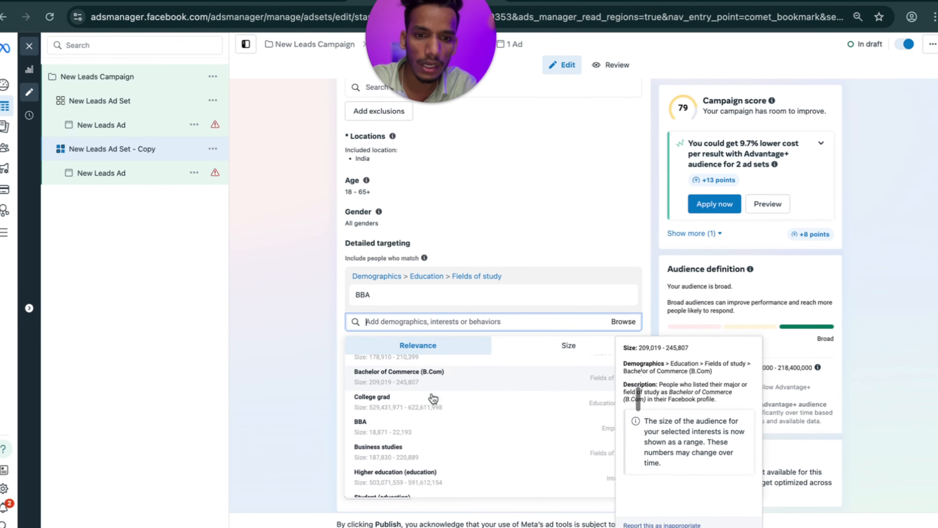
scroll(421, 436, down, 2)
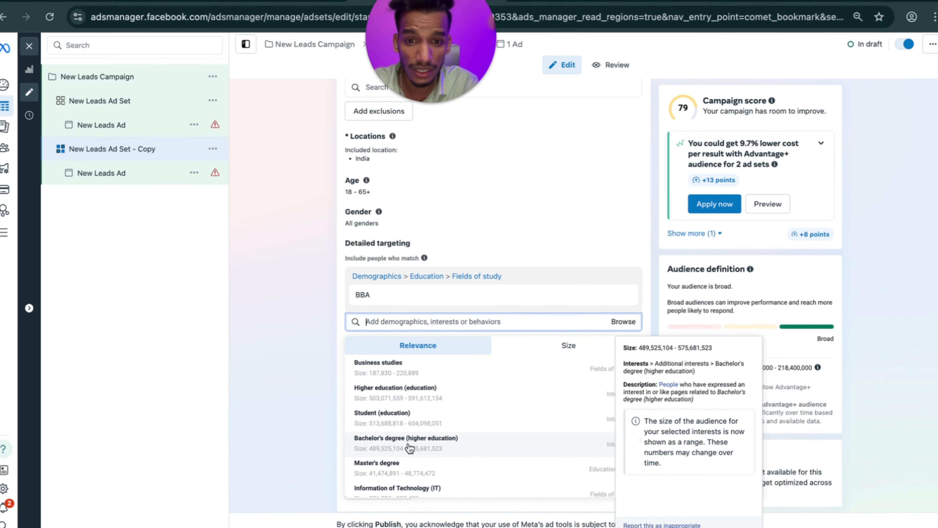
click(409, 447)
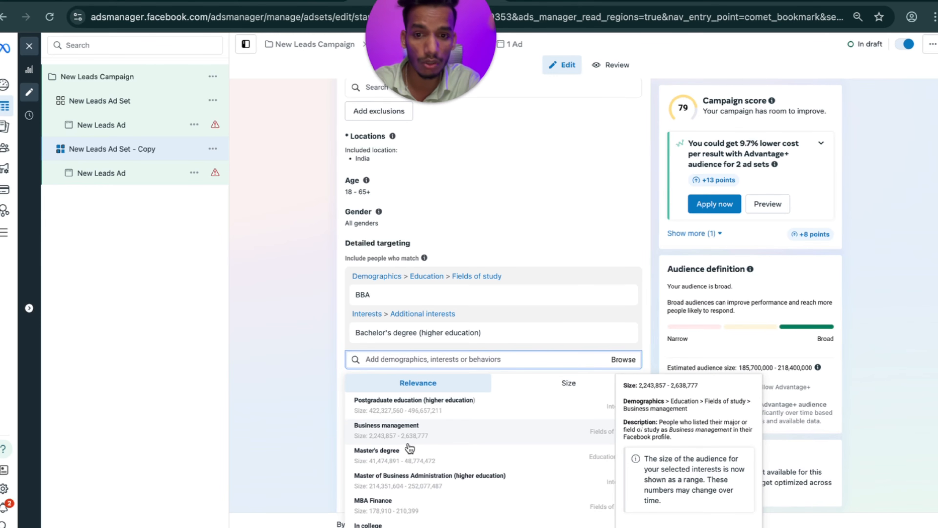
click(409, 477)
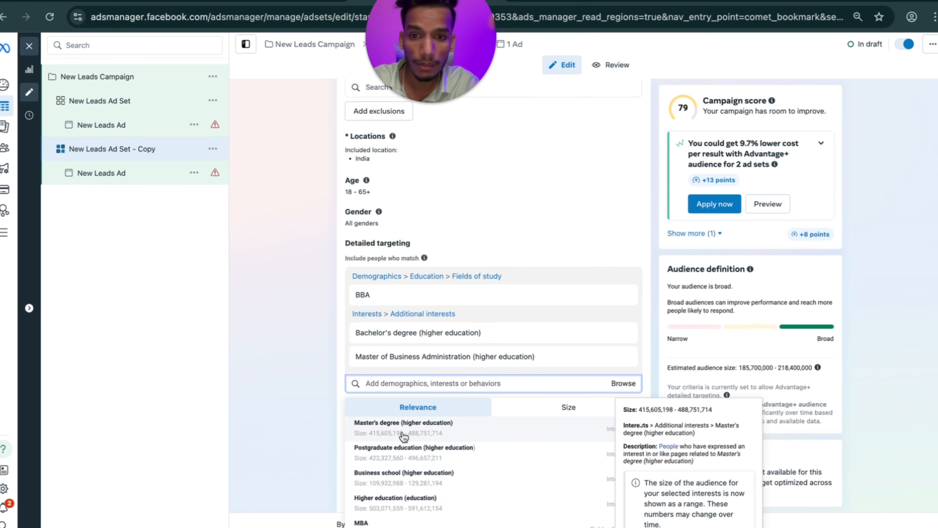
click(403, 436)
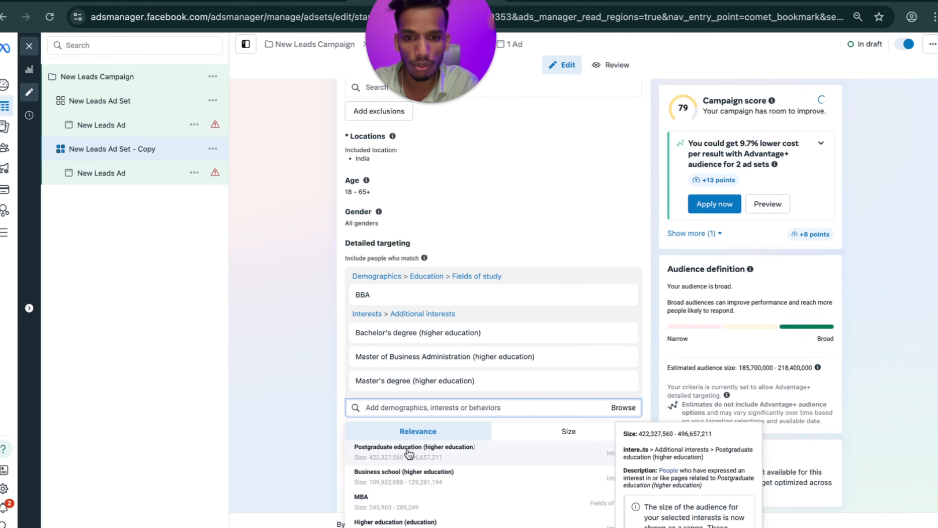
click(435, 460)
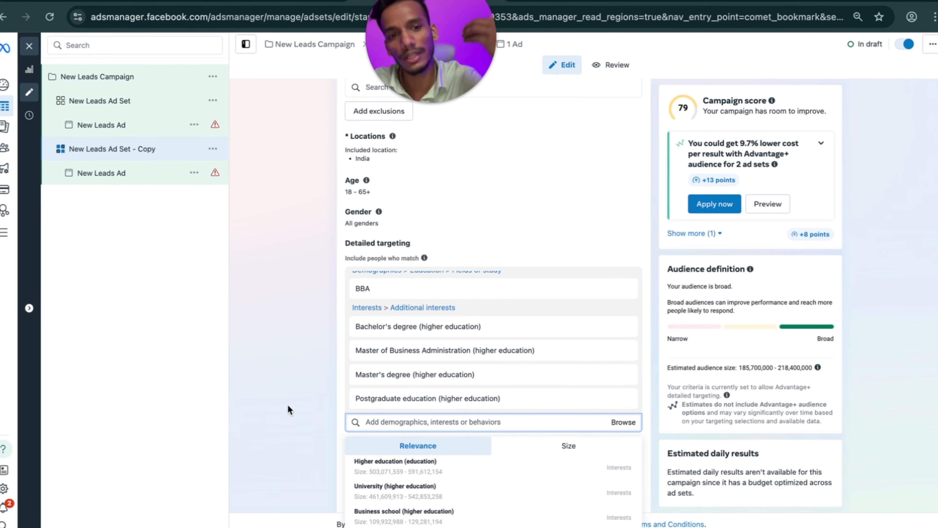
Close the targeting suggestions and open the New Leads Campaign settings.
click(274, 384)
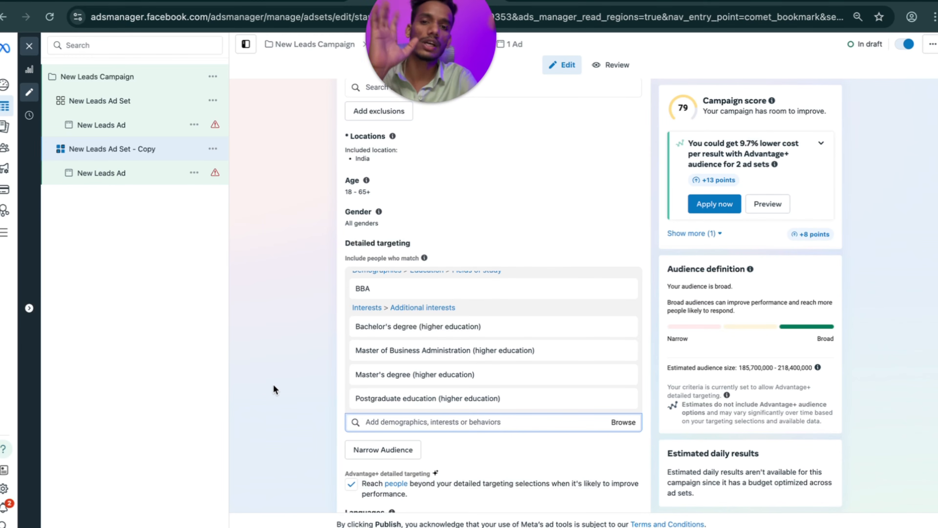
scroll(392, 400, down, 1)
mouse_move(392, 400)
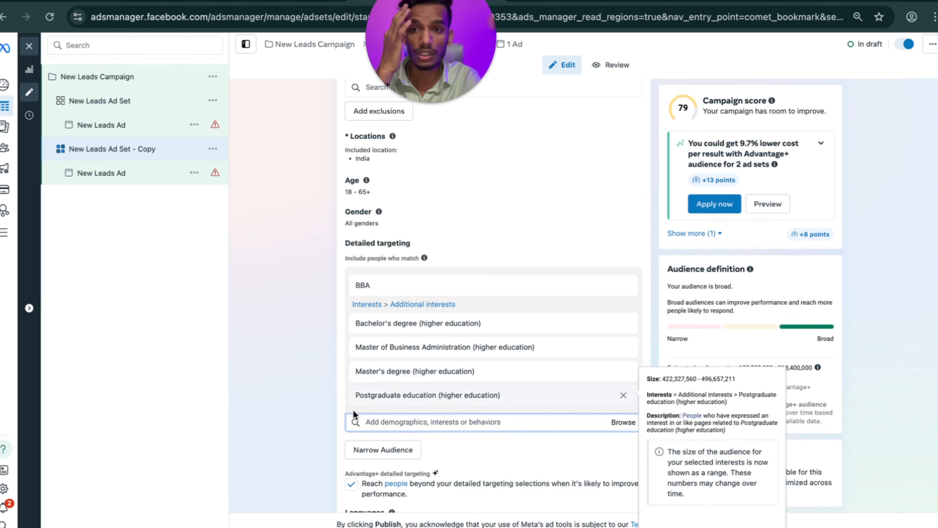
scroll(338, 351, down, 5)
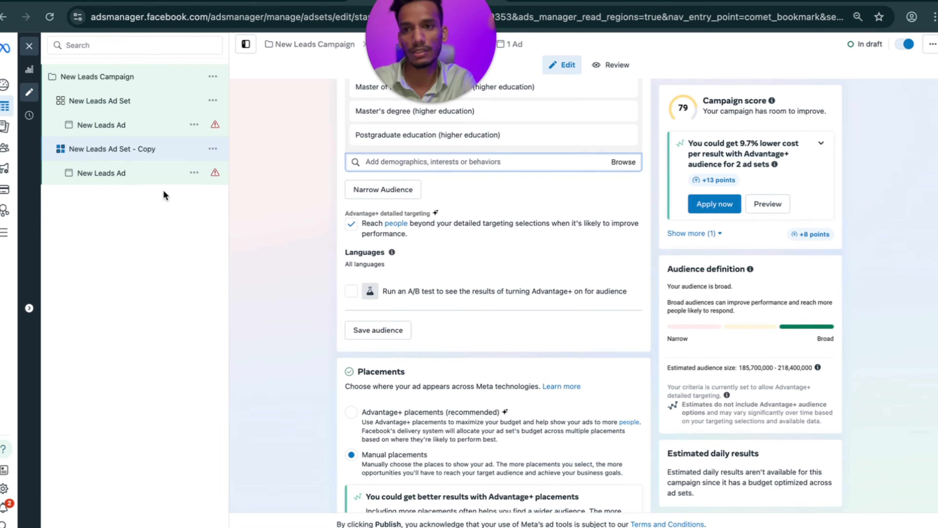
click(130, 88)
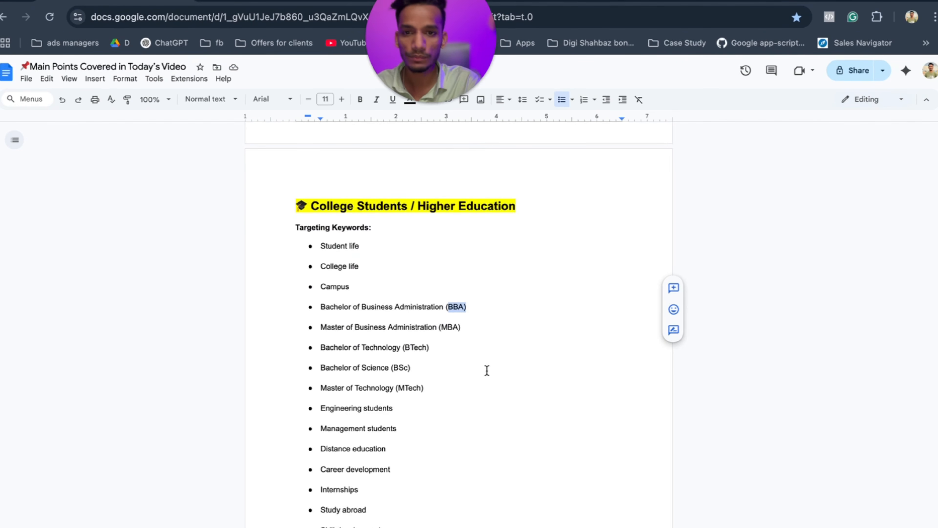
Scroll through the targeting keyword lists, highlighting the education audience heading.
scroll(487, 371, up, 13)
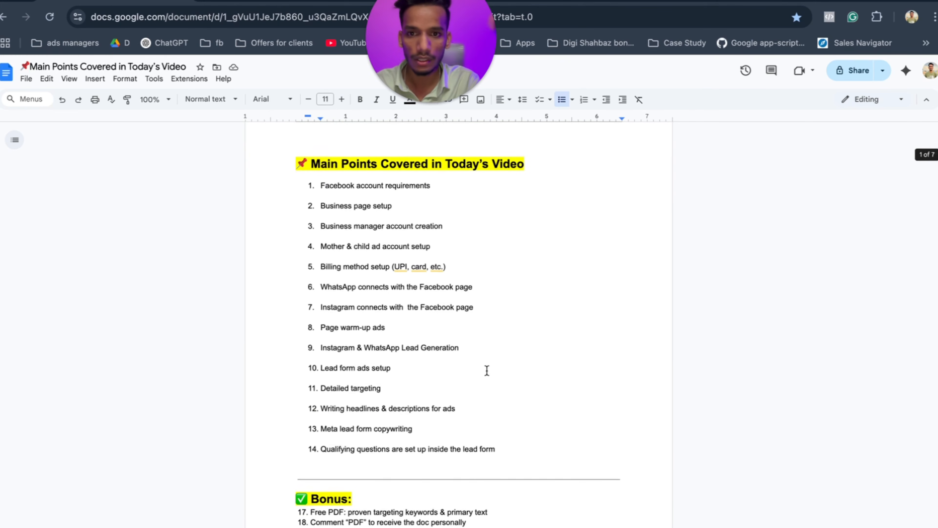
scroll(486, 370, down, 11)
scroll(487, 371, down, 12)
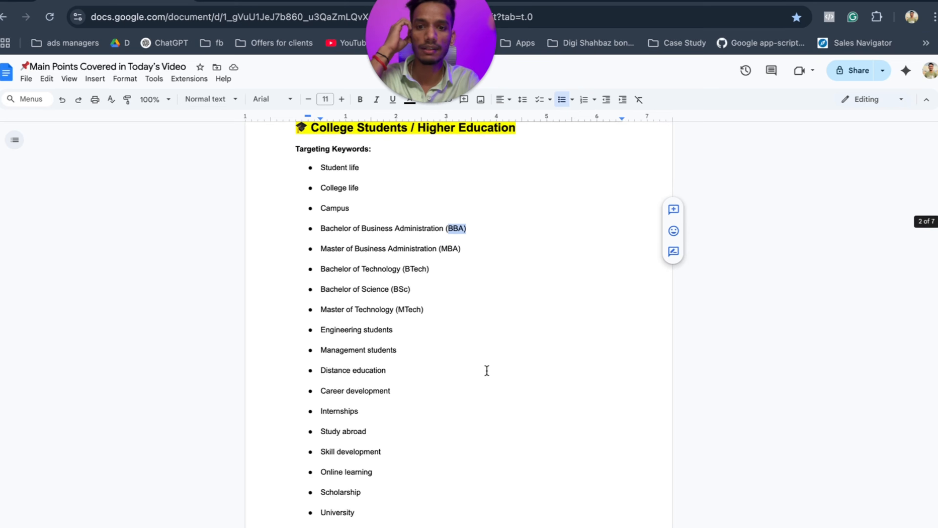
drag(290, 400, 347, 443)
scroll(346, 438, down, 3)
scroll(346, 438, down, 8)
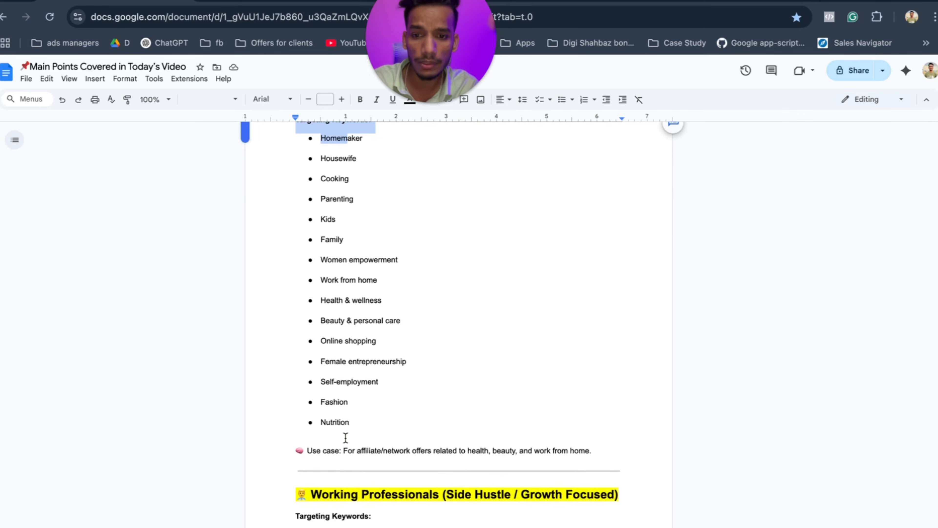
drag(300, 406, 453, 408)
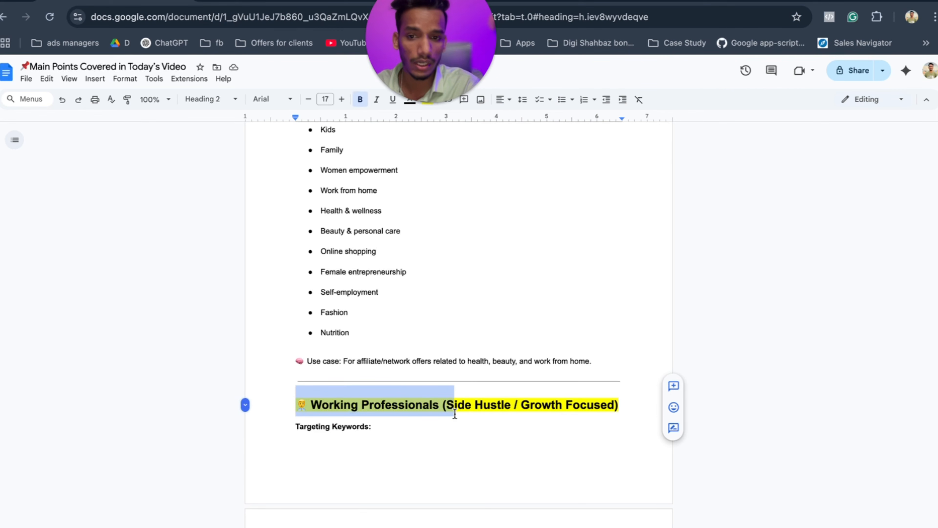
scroll(453, 410, down, 12)
drag(325, 402, 498, 382)
click(499, 383)
Review the video outline, highlighting the Detailed targeting and Writing headlines & descriptions items.
scroll(498, 383, down, 15)
scroll(408, 347, up, 10)
scroll(408, 348, down, 20)
scroll(408, 348, up, 15)
scroll(408, 347, down, 15)
scroll(408, 348, up, 15)
scroll(409, 347, down, 20)
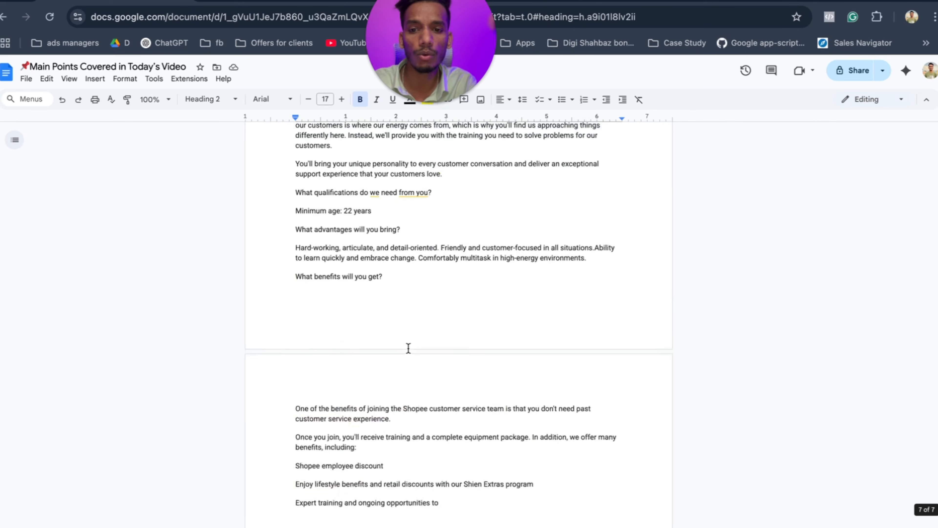
scroll(409, 348, up, 5)
scroll(408, 347, up, 20)
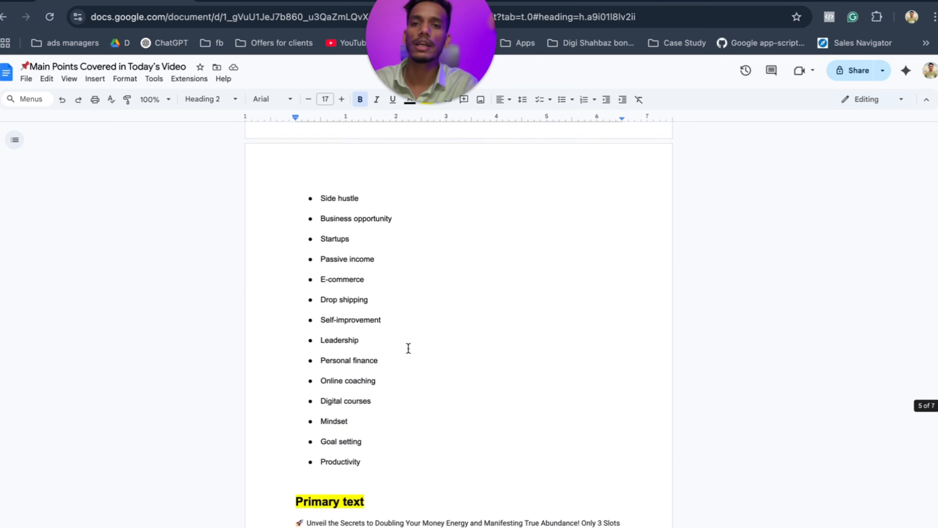
scroll(409, 348, up, 20)
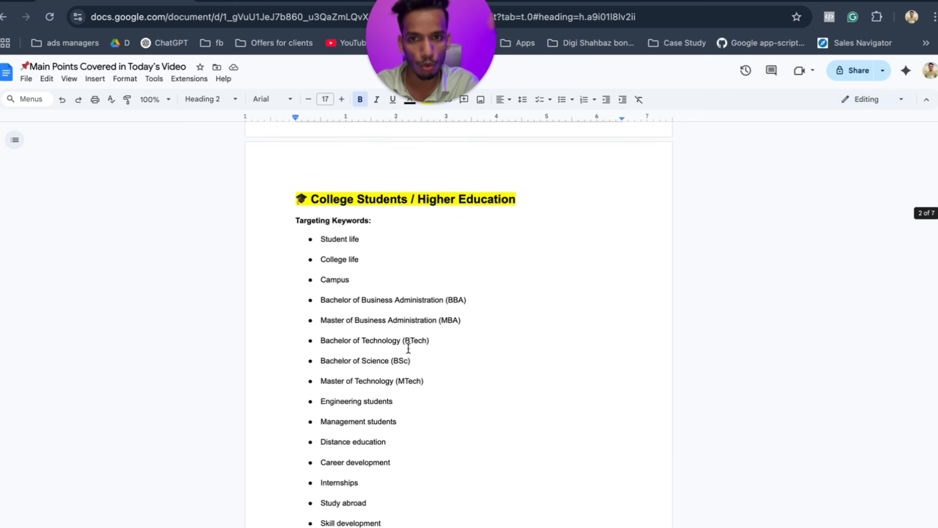
scroll(408, 348, down, 4)
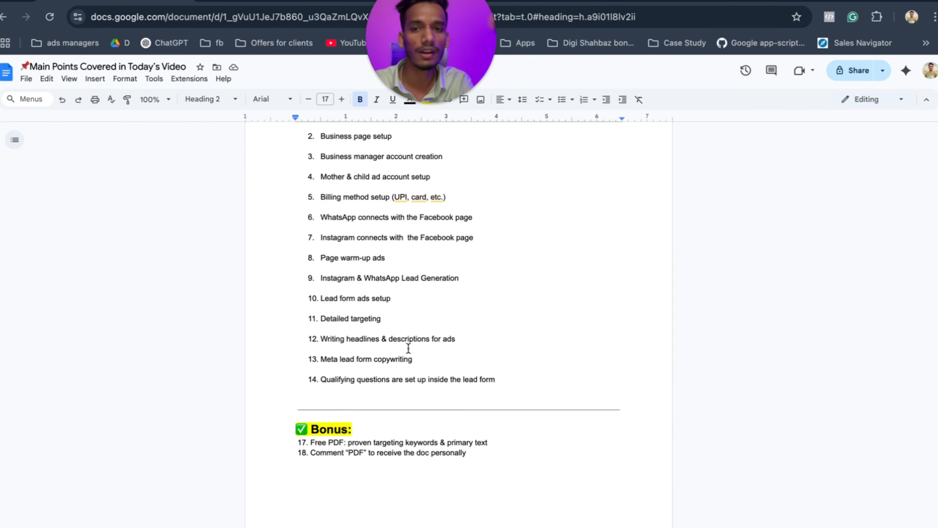
scroll(341, 230, up, 2)
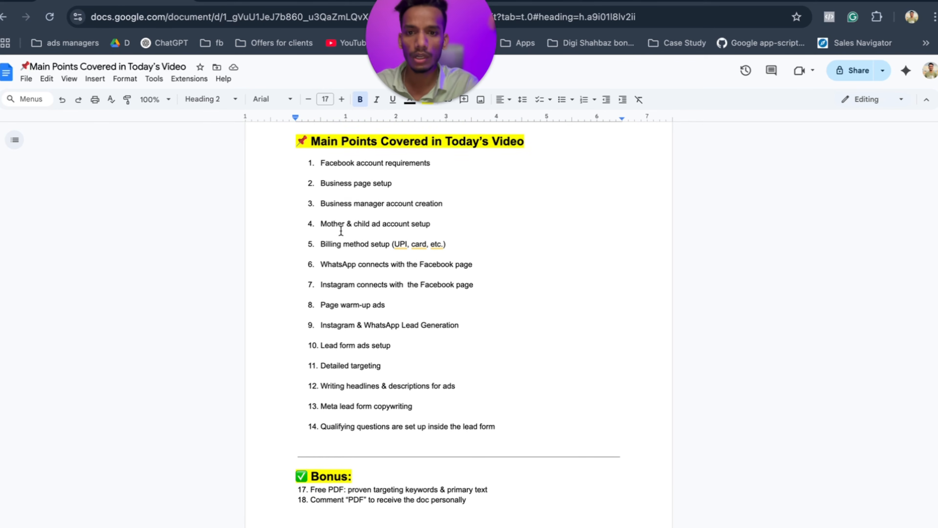
drag(393, 351, 335, 353)
drag(384, 371, 336, 372)
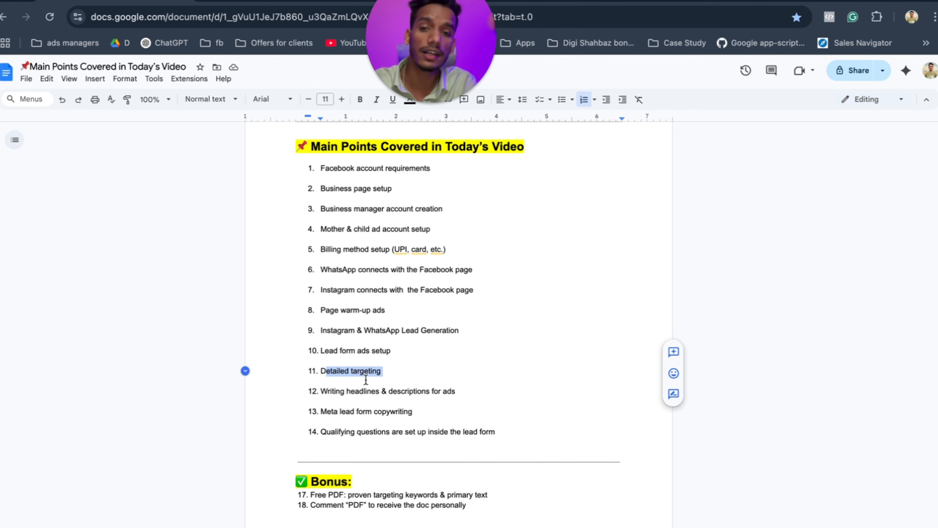
drag(457, 392, 315, 391)
click(468, 392)
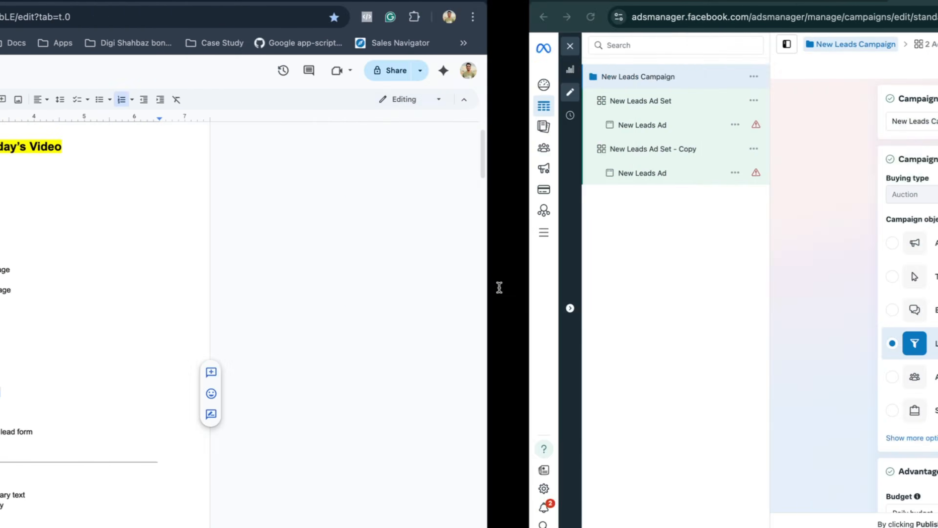
Back in Ads Manager, start a new instant form for the copied ad set's New Leads Ad.
key(ctrl+Right)
click(121, 173)
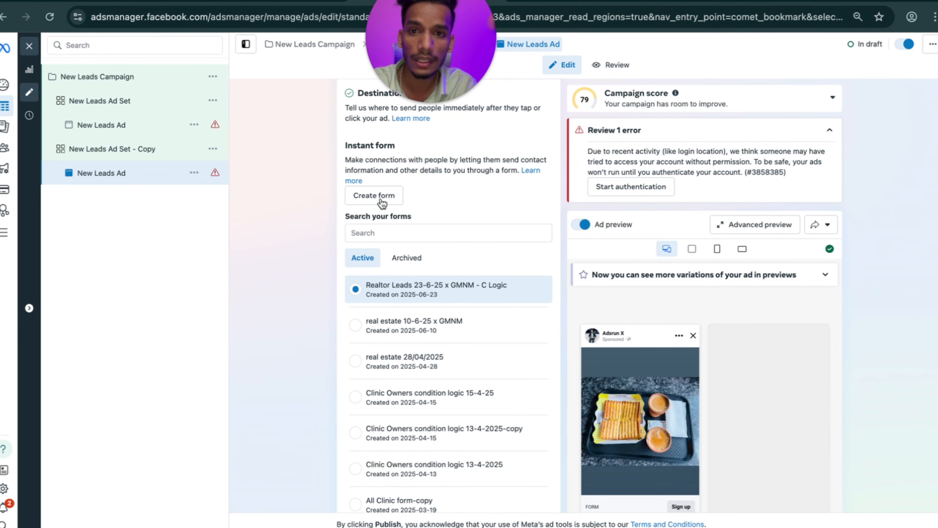
click(367, 196)
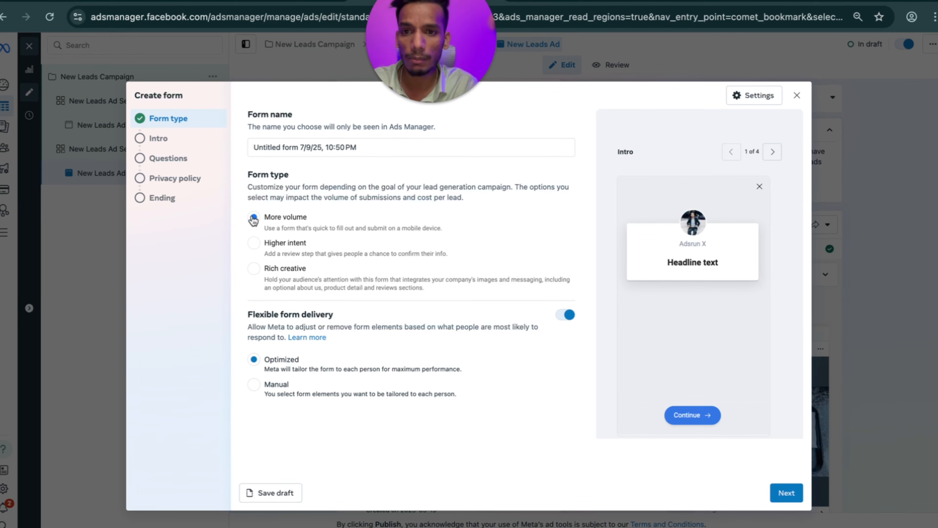
Set the form type to Higher intent with flexible form delivery turned off.
click(254, 244)
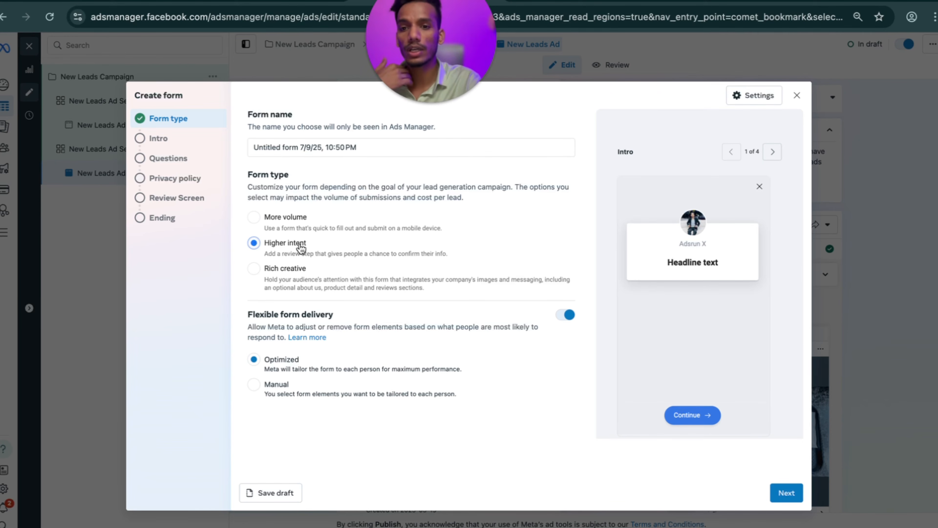
click(564, 315)
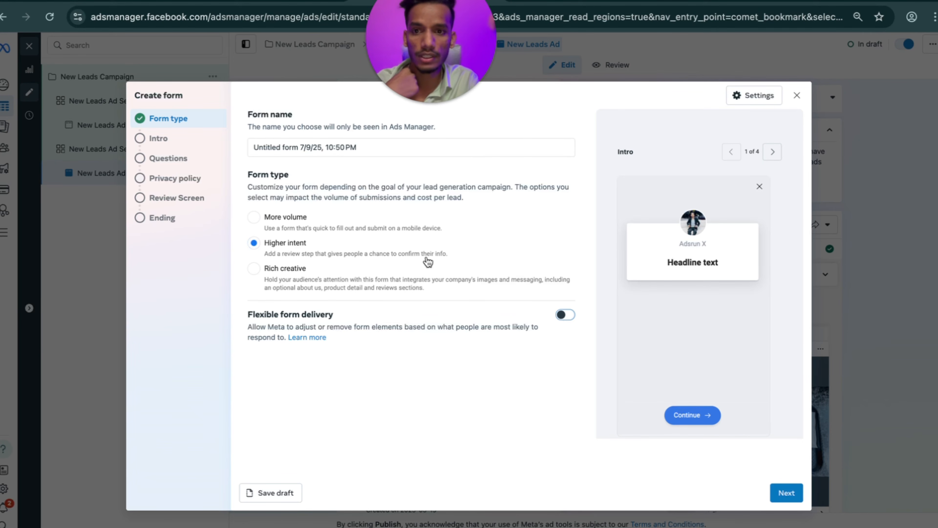
click(254, 218)
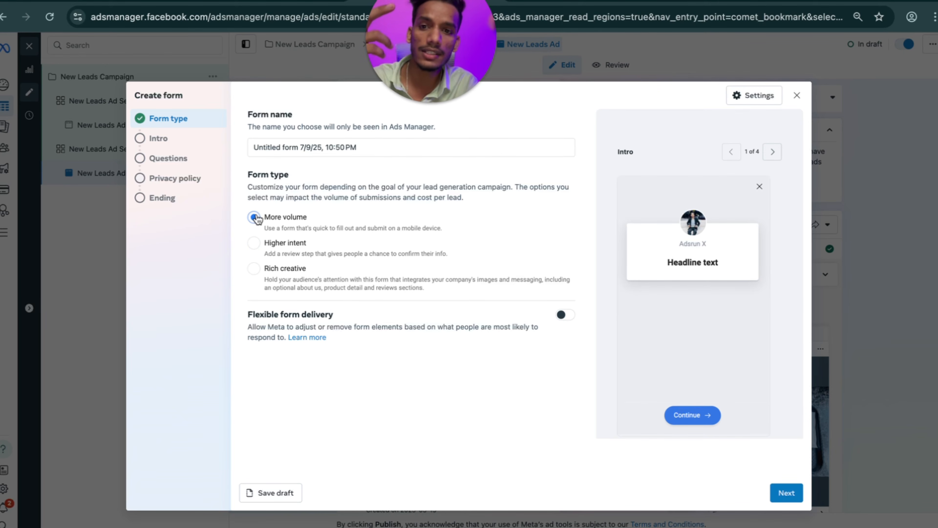
click(252, 246)
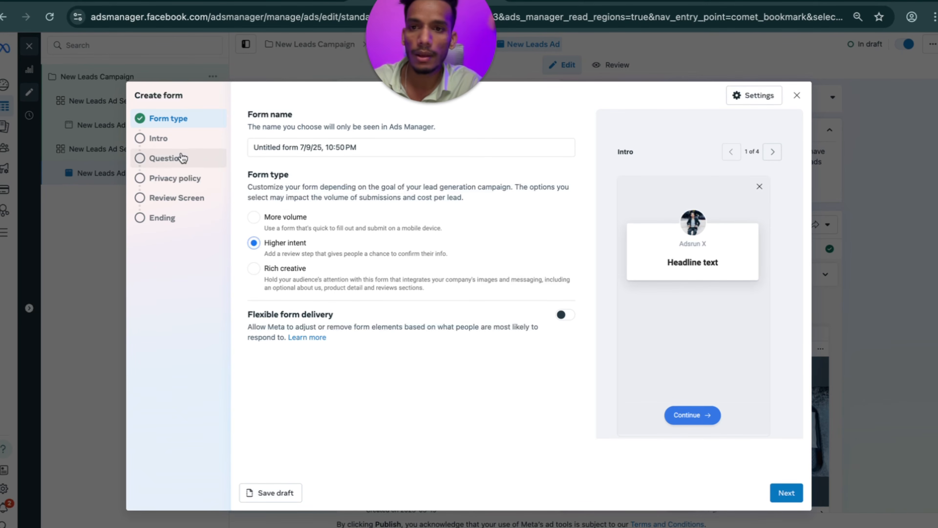
click(174, 139)
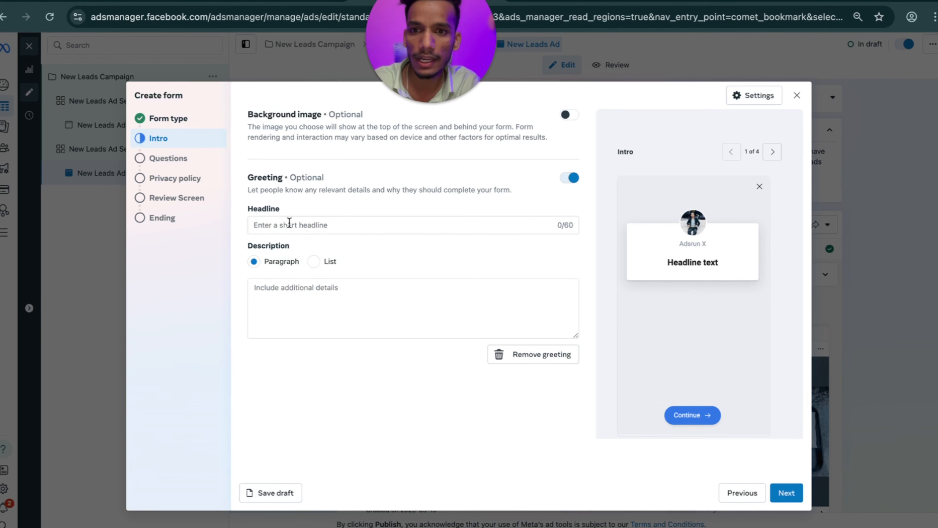
Copy 'Welcome to Growth Skool' from the notes into the greeting's Headline field.
key(ctrl+Left)
scroll(316, 358, down, 15)
scroll(316, 357, down, 20)
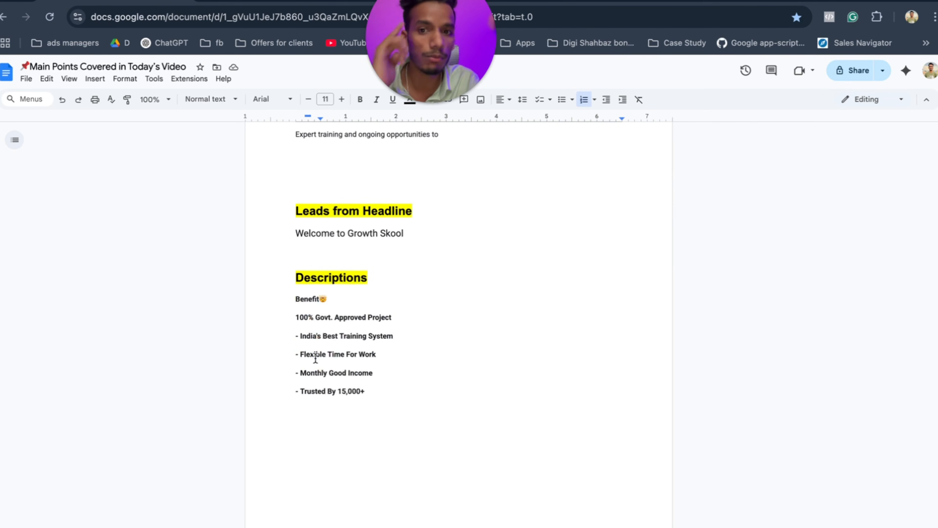
drag(404, 234, 296, 235)
key(ctrl+c)
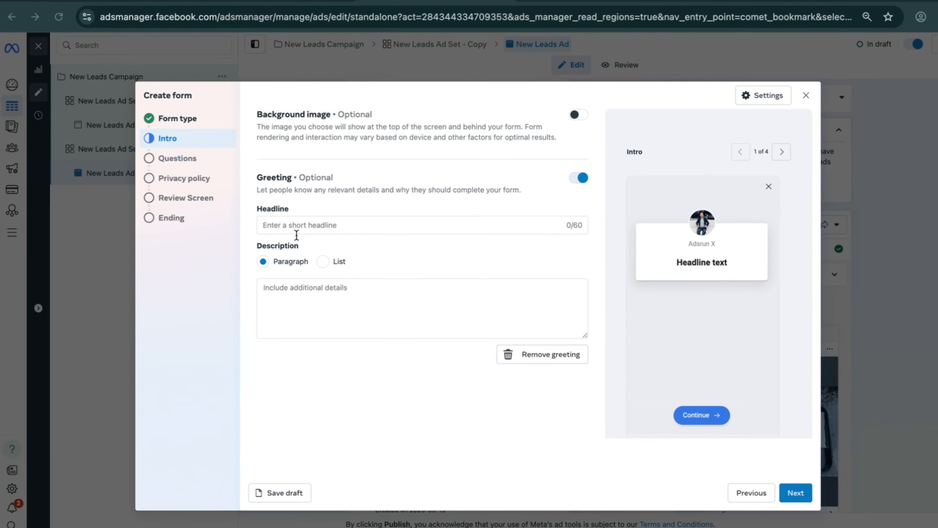
click(285, 225)
key(ctrl+v)
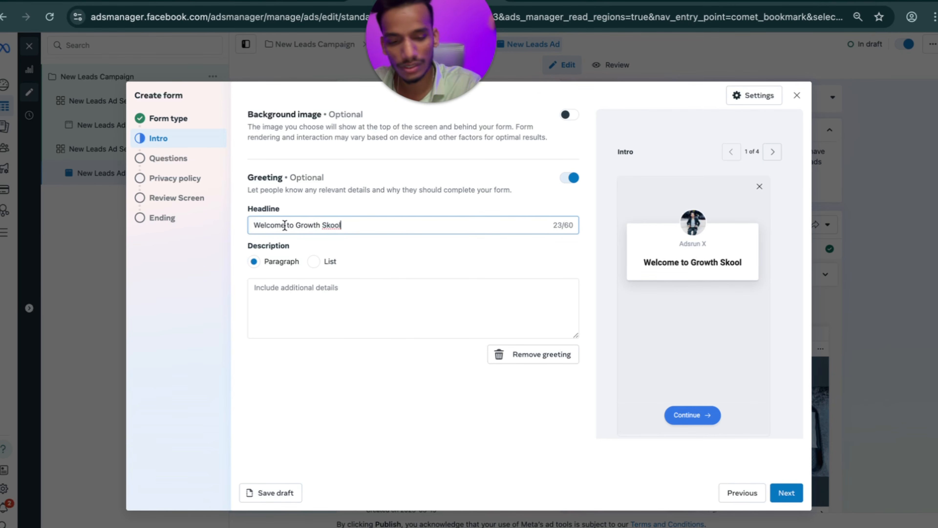
Paste the notes' Benefit list as the greeting description.
click(286, 282)
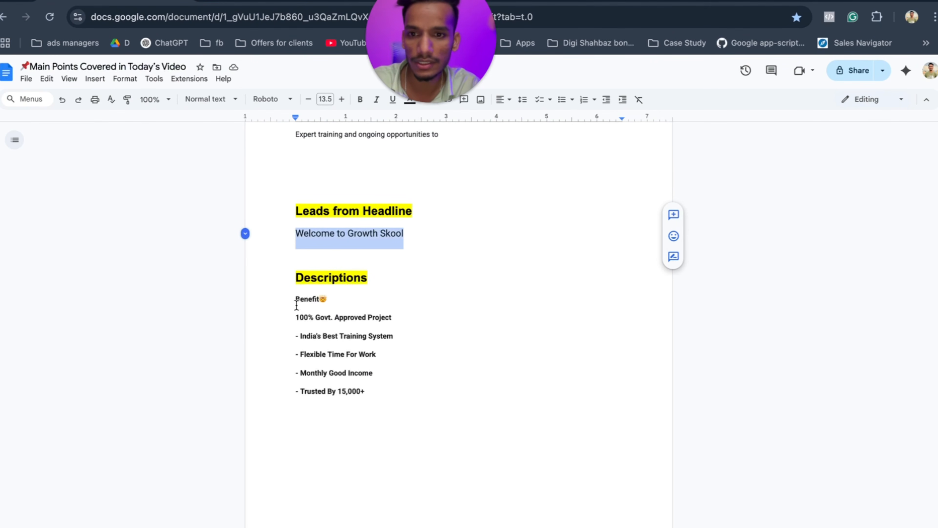
drag(296, 305, 368, 395)
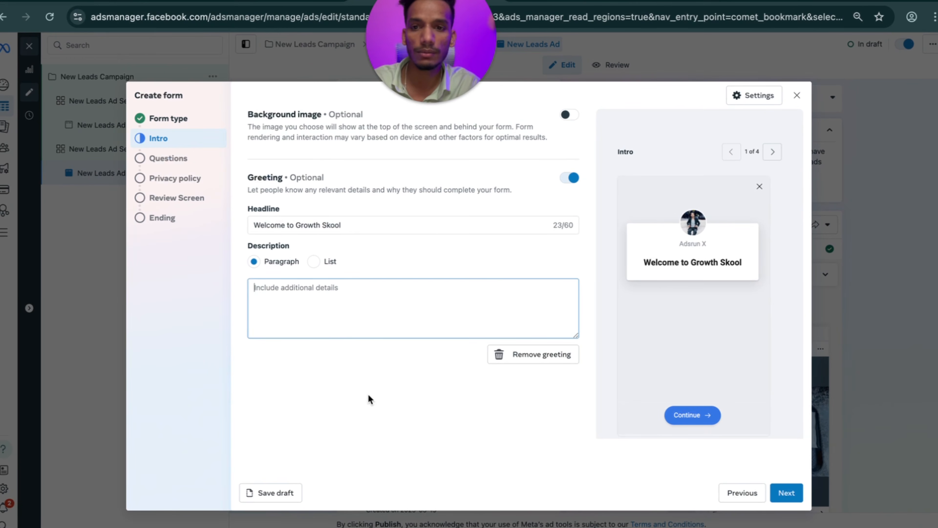
text(Benefit😊 100% Govt. Approved Project - India's Best Training System - Flexible Time For Work - Monthly Good Income - Trusted By 15,000+)
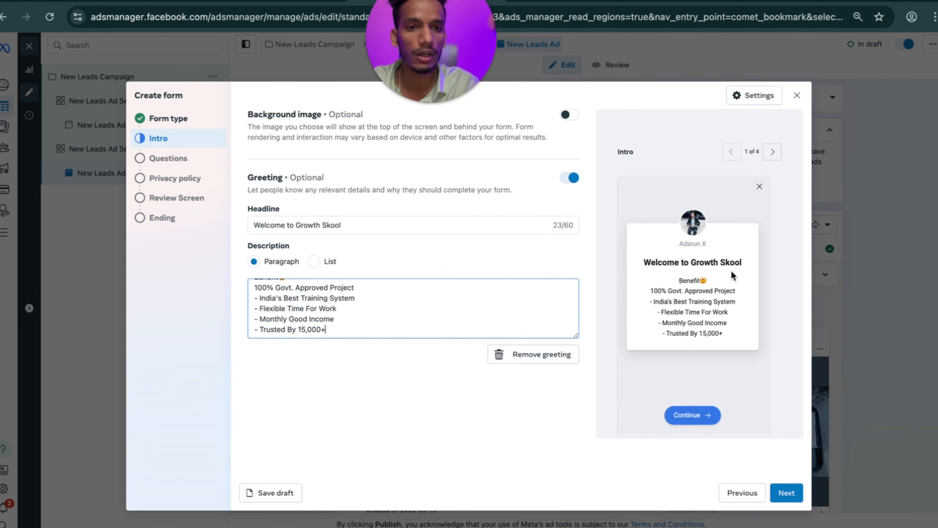
On Questions, remove the Full name and Phone number contact fields, keeping only Email.
click(173, 158)
scroll(339, 248, down, 4)
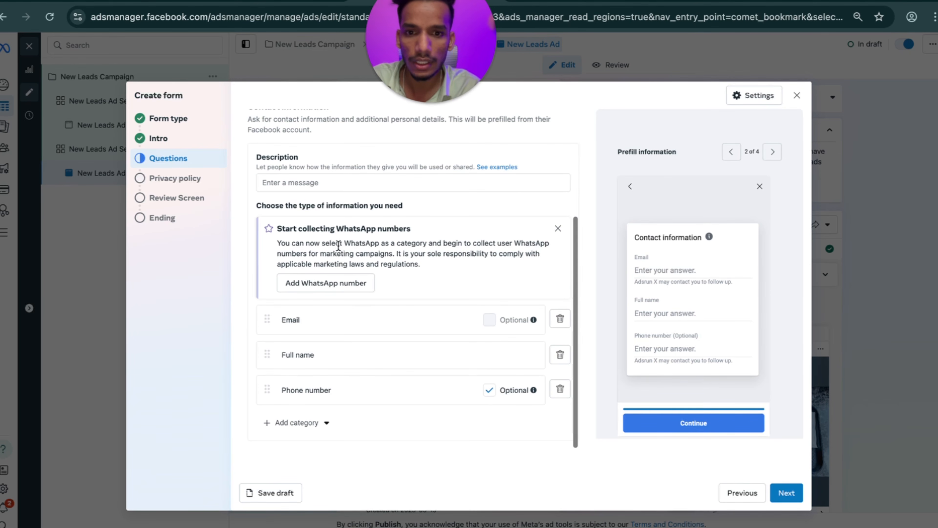
click(490, 390)
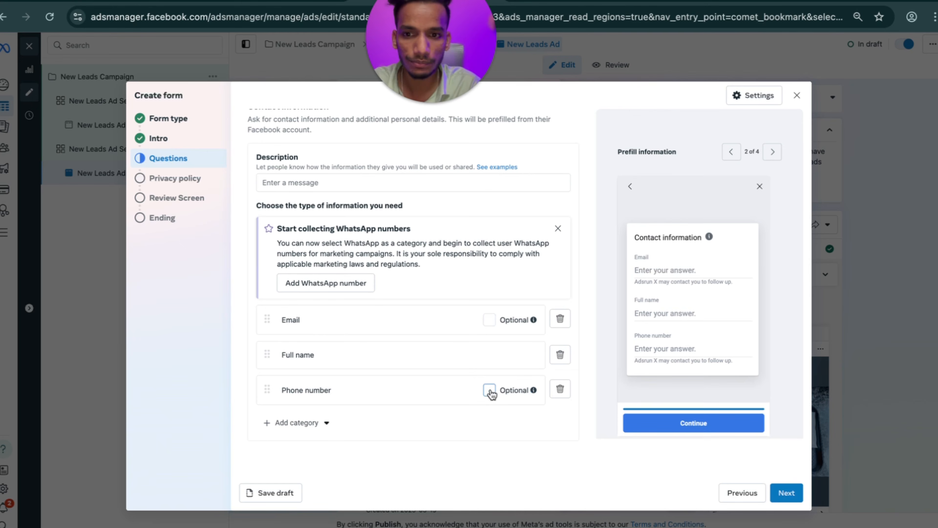
click(560, 355)
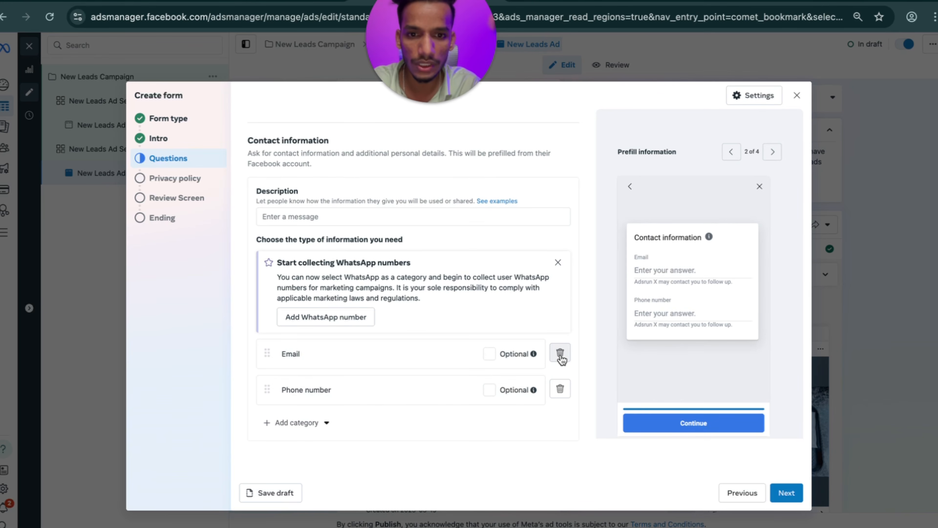
click(561, 389)
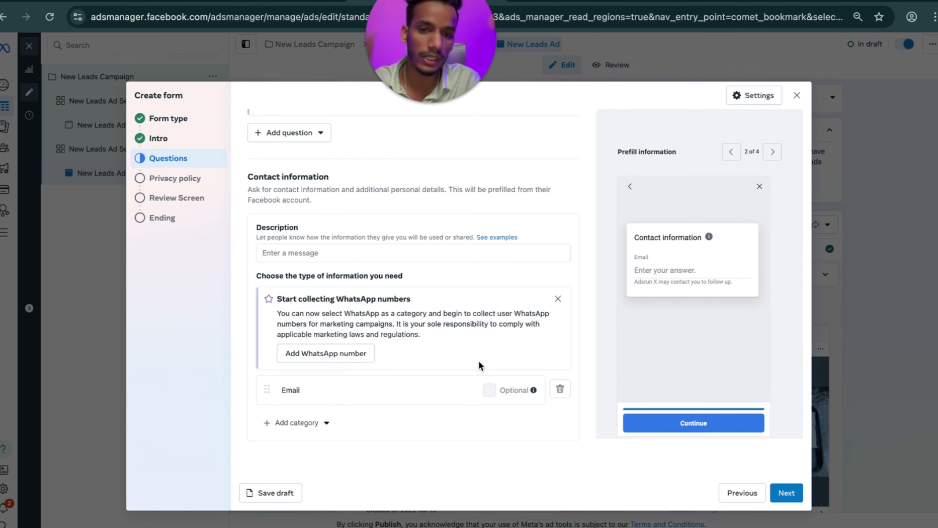
scroll(479, 362, up, 3)
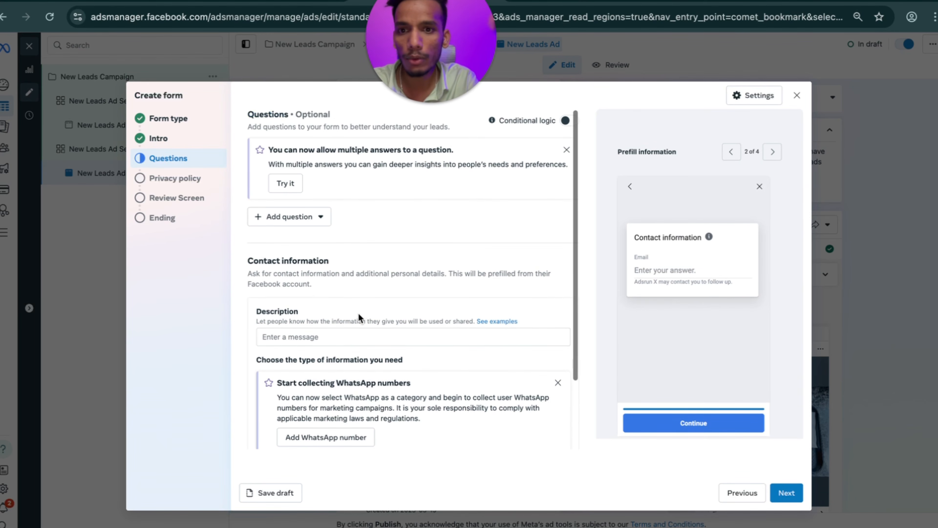
Add short-answer questions 'Full Name?' and 'City?'.
click(286, 218)
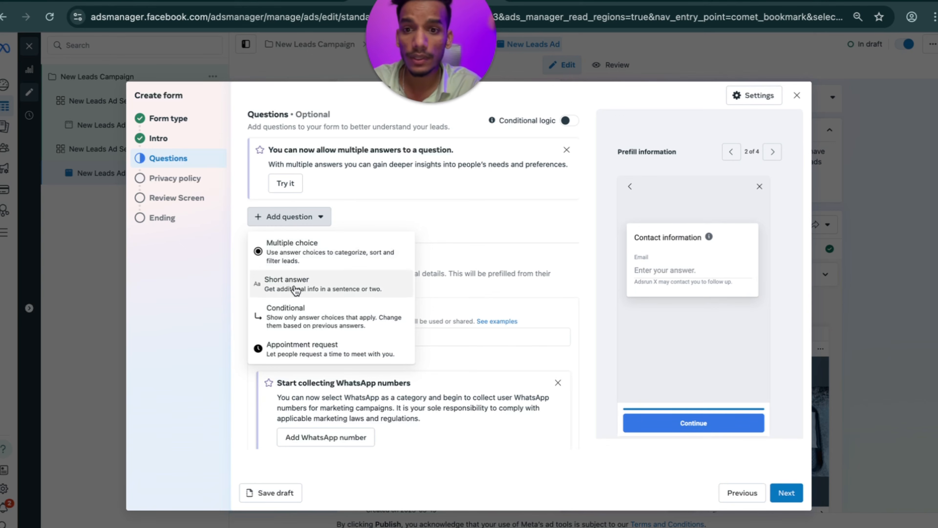
click(295, 286)
text(Full Name?)
click(277, 292)
click(299, 355)
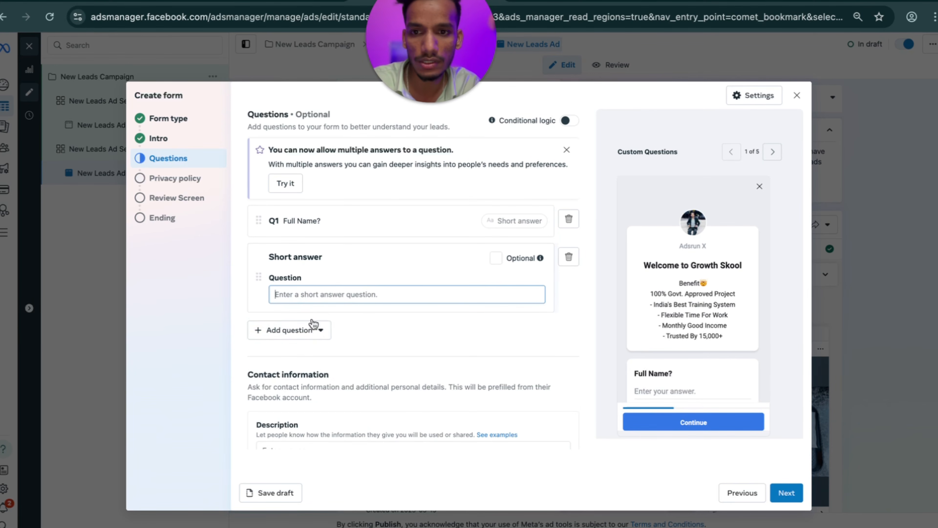
text(City)
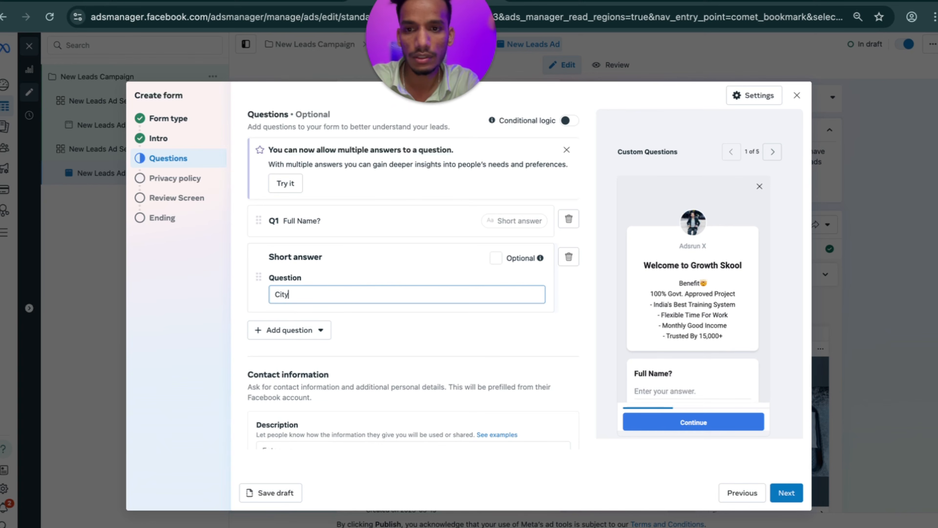
text(?)
Add short-answer questions for Age, 'Phone Number?' and 'Why do you want to work online?'.
click(273, 339)
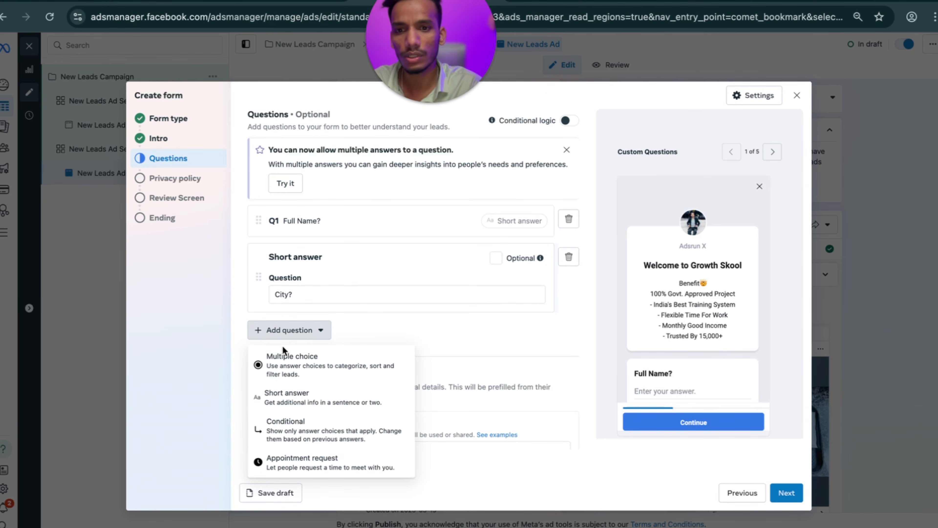
click(292, 392)
text(A)
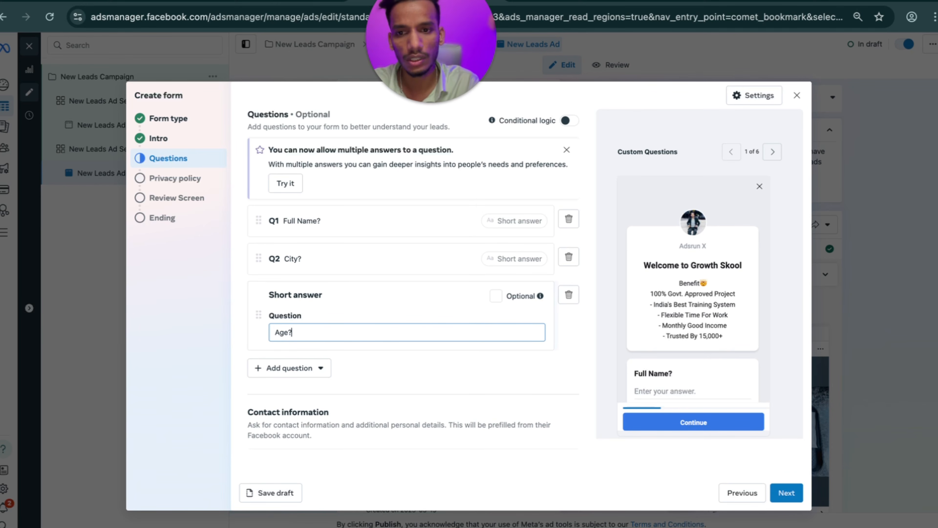
click(303, 367)
click(310, 437)
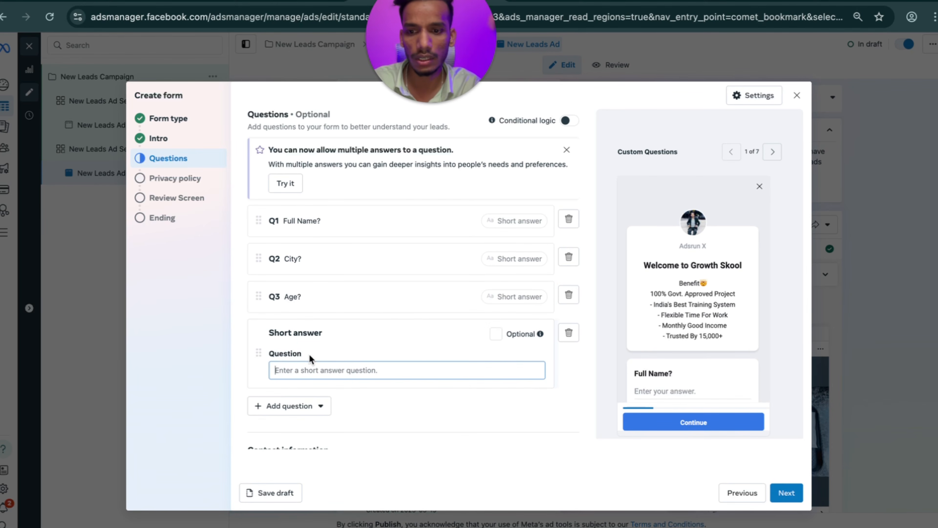
text(Phone Number)
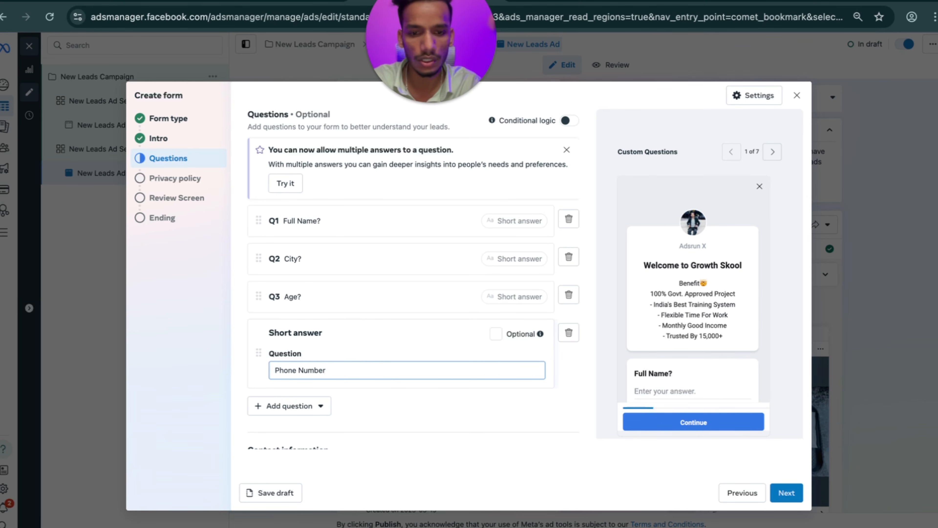
text(?)
click(290, 405)
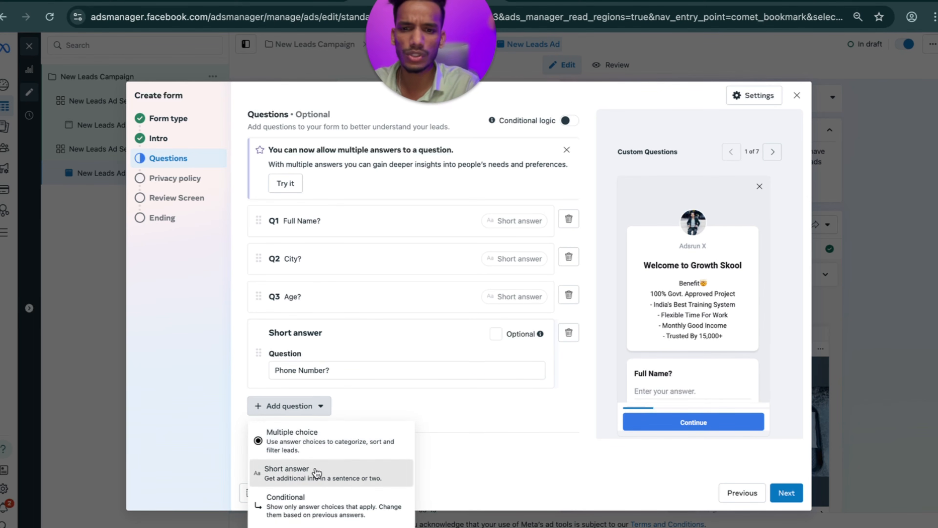
click(306, 471)
text(Wh)
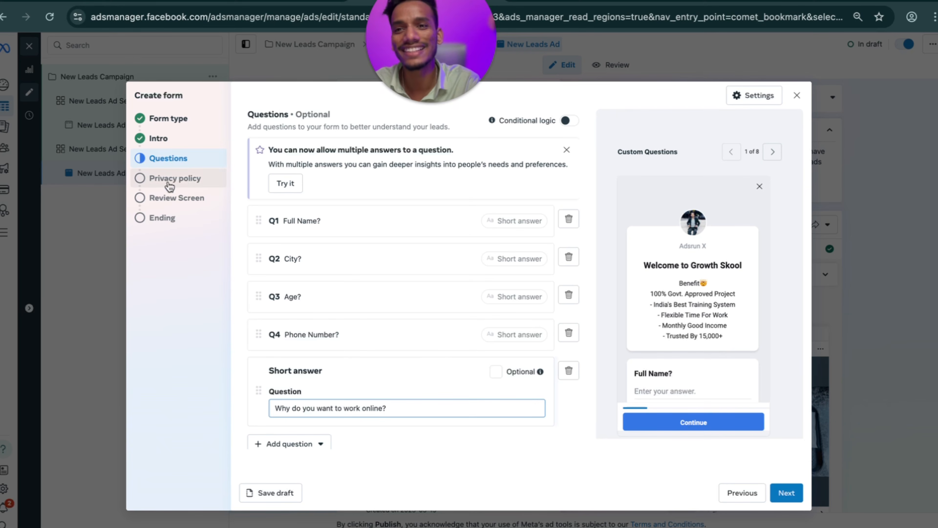
click(182, 180)
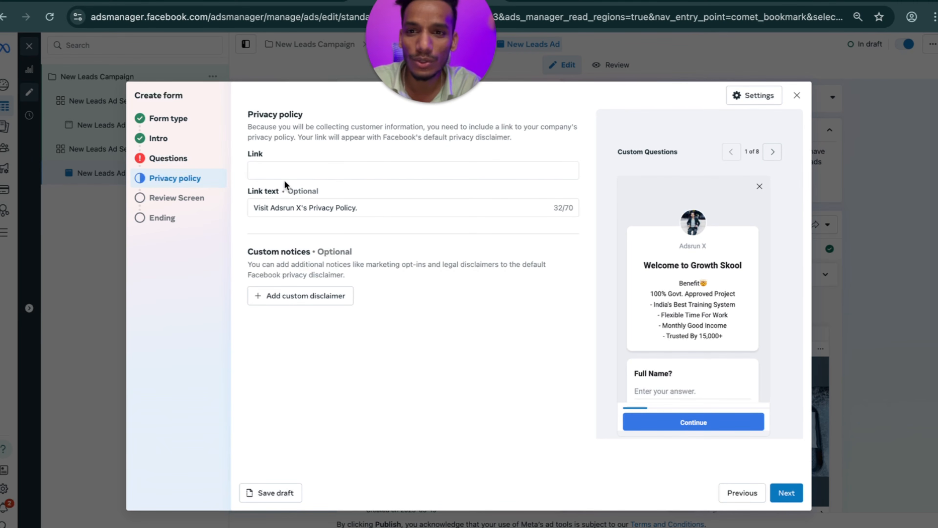
Enter anil.com as the form's privacy policy link.
click(288, 171)
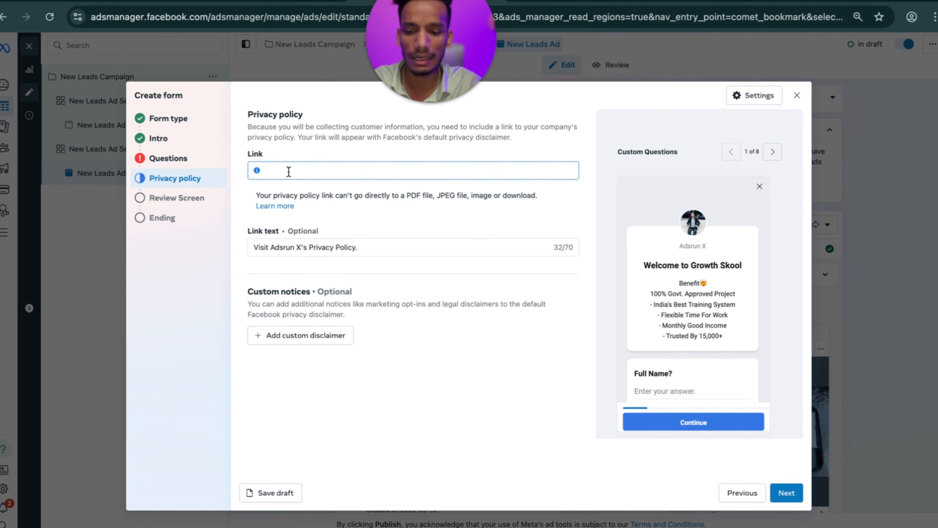
text(anil.com)
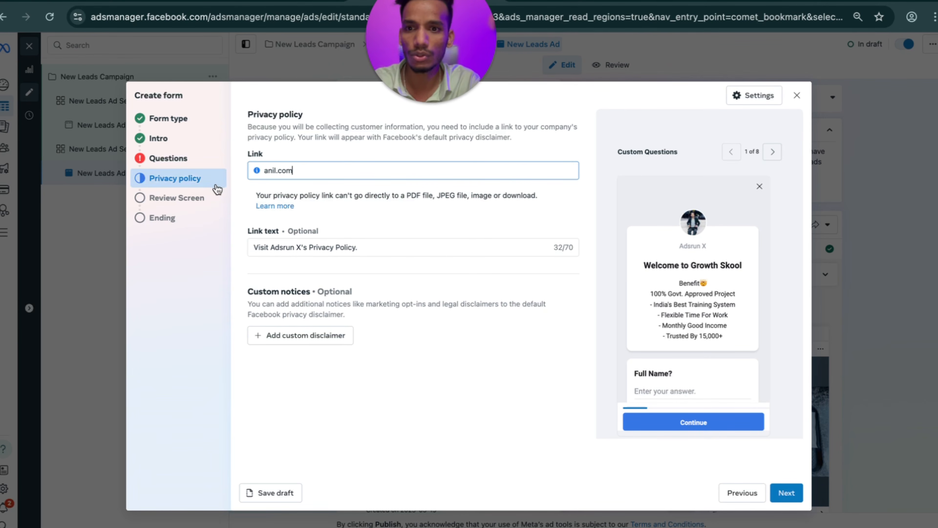
click(193, 197)
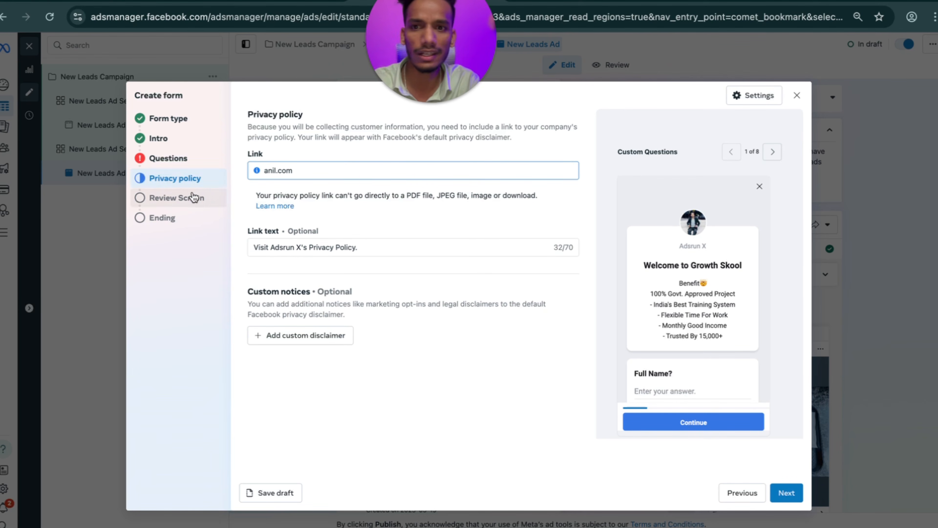
click(182, 159)
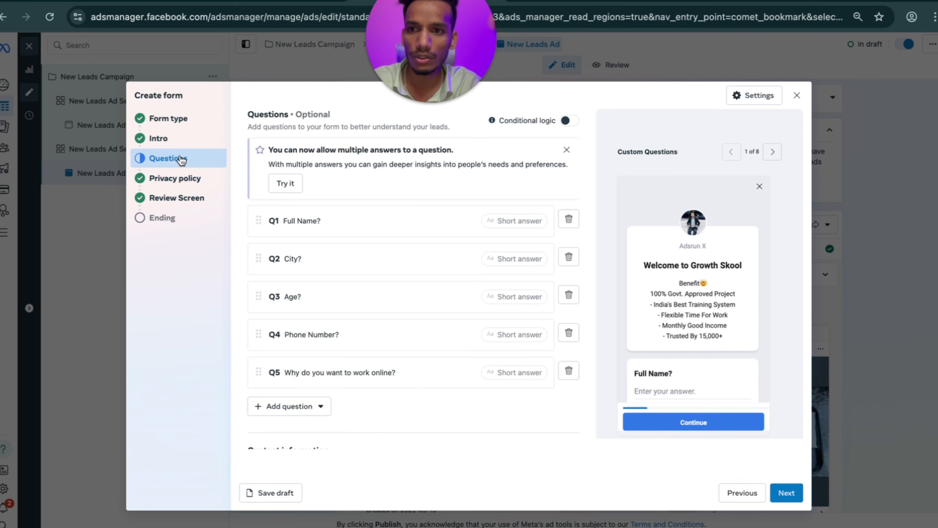
Give the Contact information section the description 'contact' and recheck the privacy link.
scroll(424, 255, down, 8)
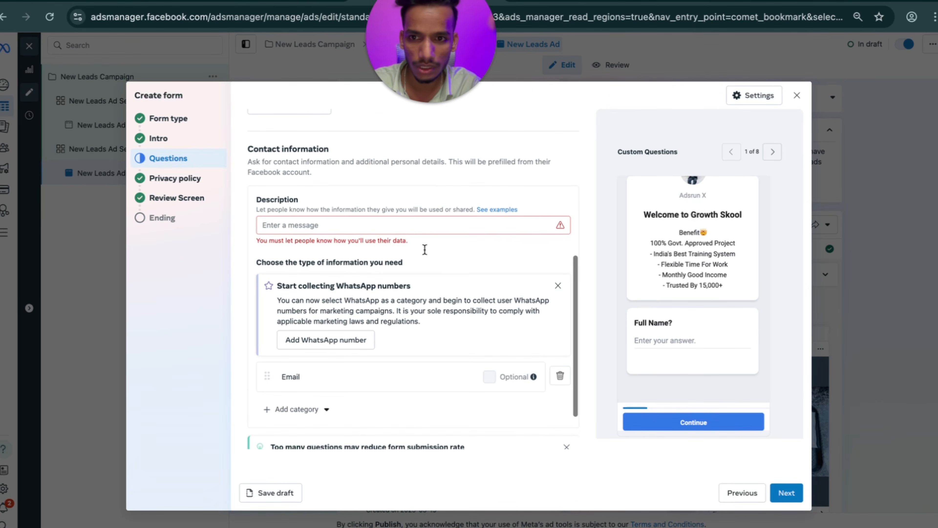
click(374, 226)
text(contact detai)
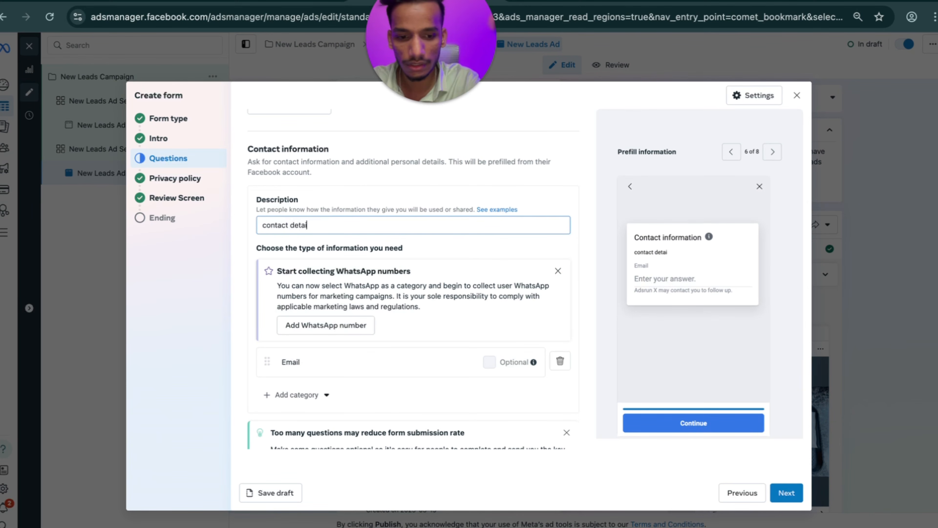
click(209, 178)
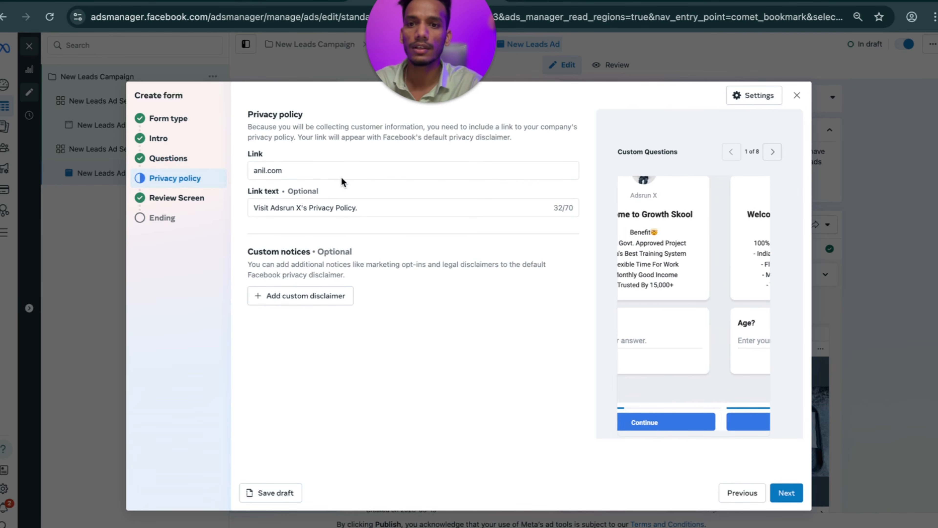
drag(343, 174, 252, 174)
key(ctrl+c)
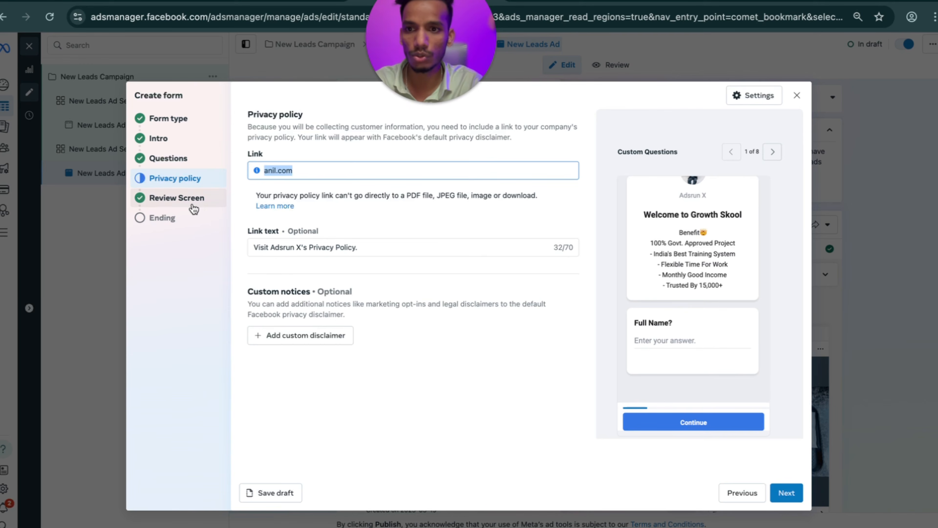
click(192, 203)
Fill the ending screen's website link with anil.com.
click(188, 219)
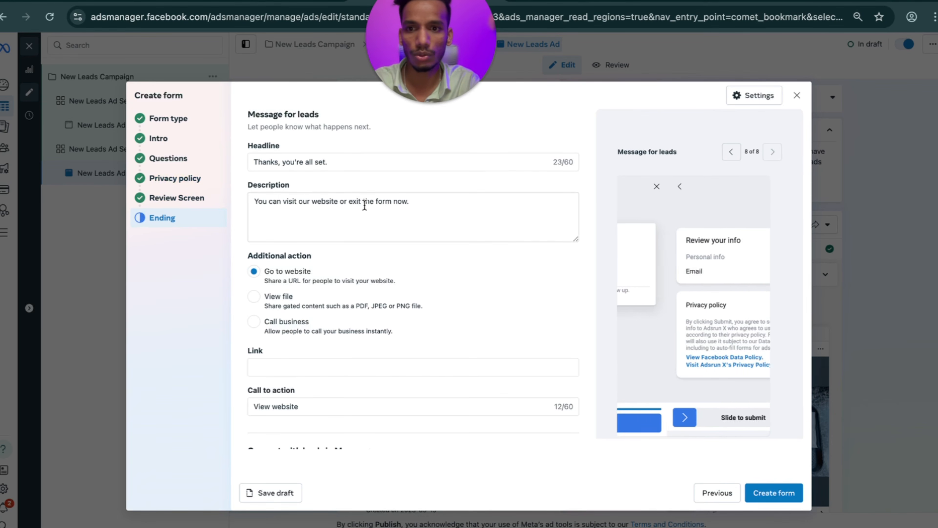
scroll(398, 314, down, 2)
click(288, 341)
key(ctrl+v)
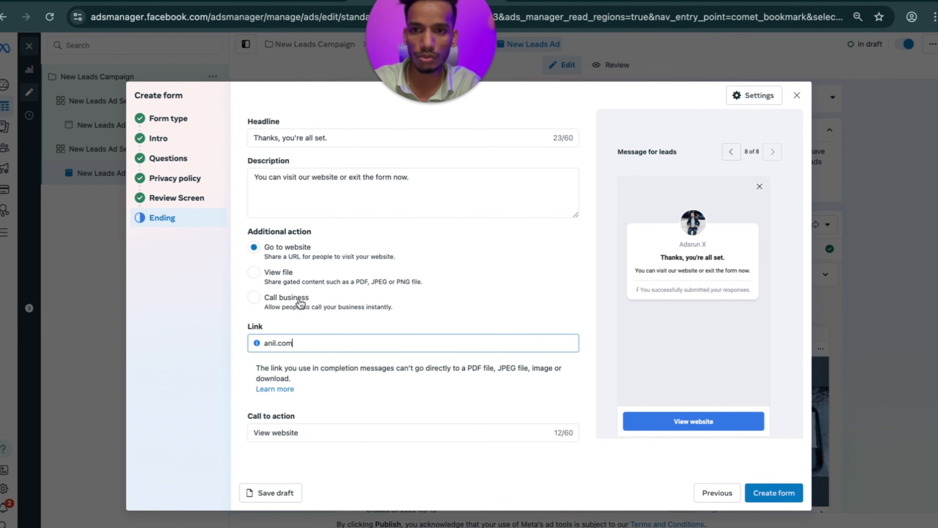
drag(410, 178, 245, 179)
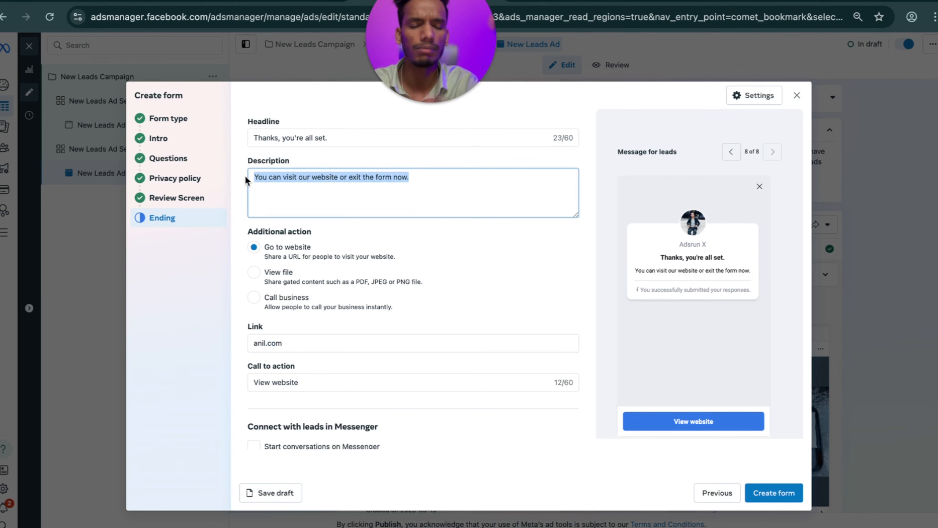
click(285, 185)
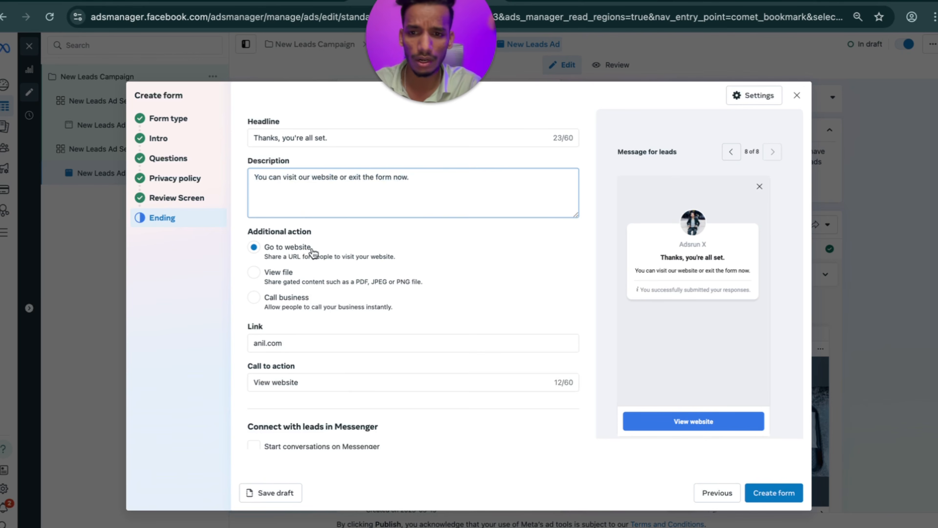
Keep the View website call to action and create the instant form.
scroll(312, 252, down, 1)
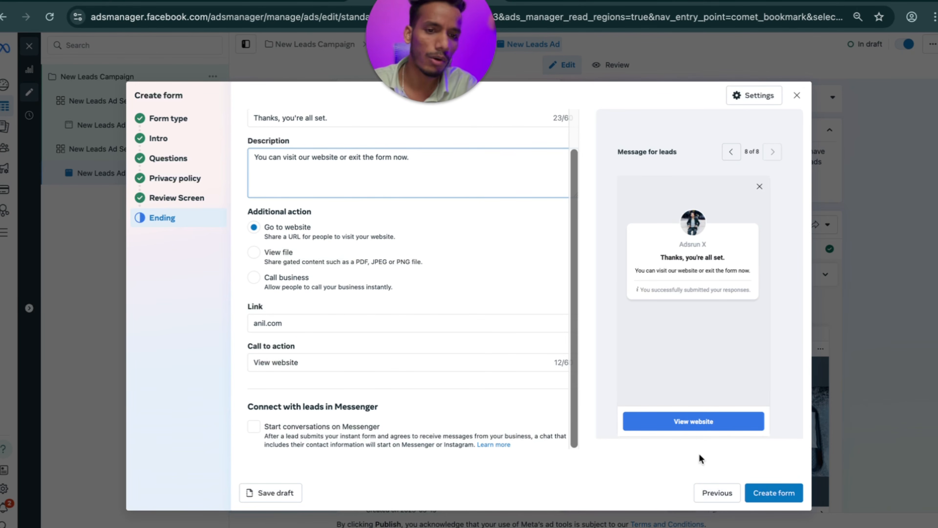
click(307, 361)
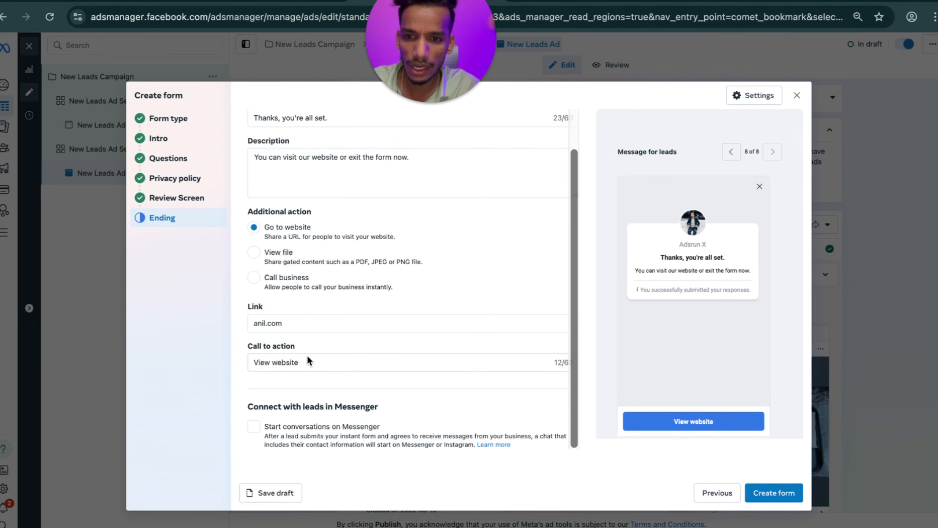
double_click(296, 321)
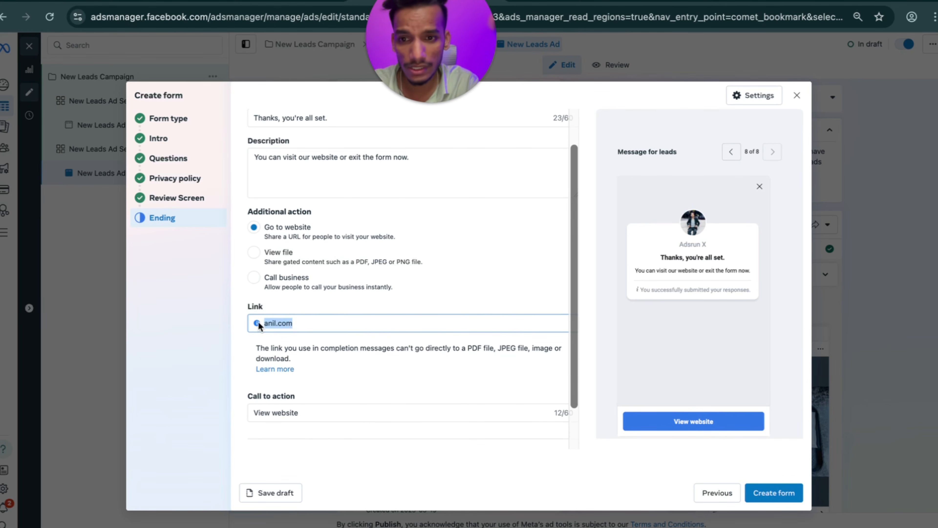
click(324, 323)
drag(309, 324, 264, 326)
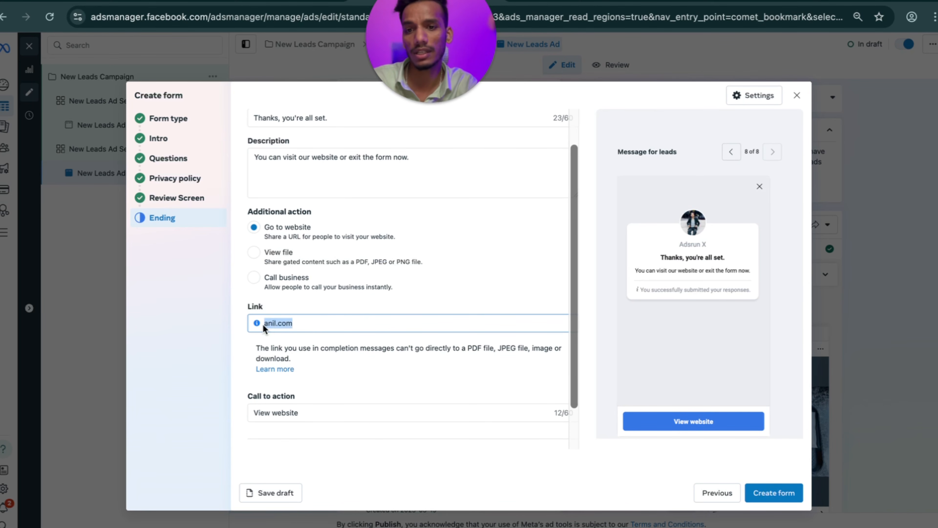
click(314, 413)
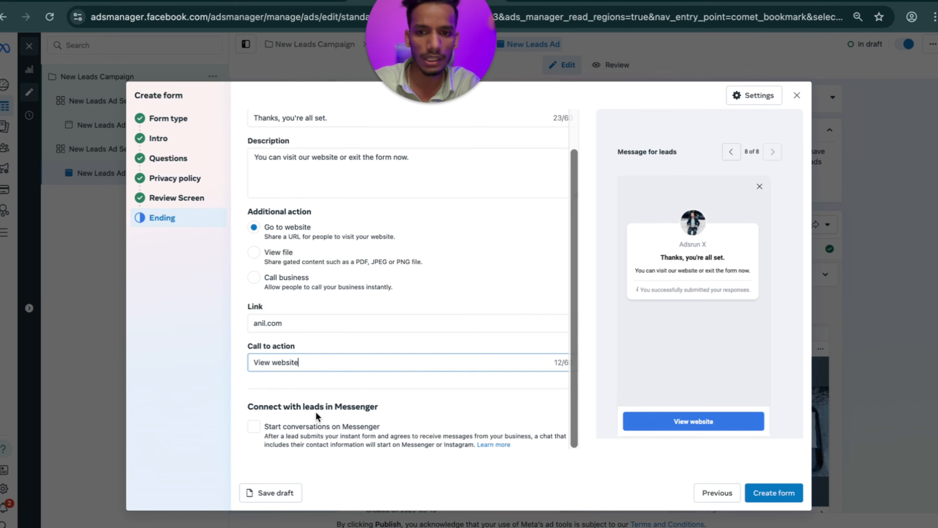
drag(313, 362, 263, 360)
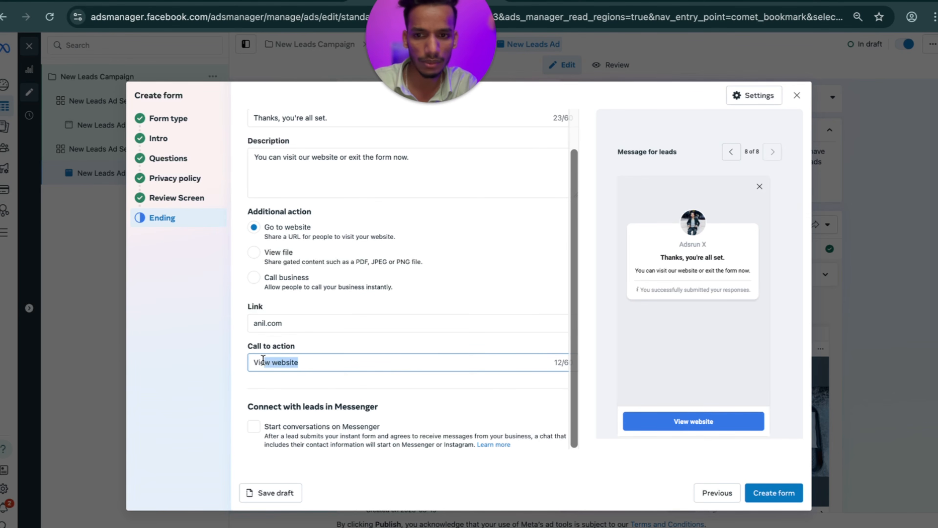
click(216, 377)
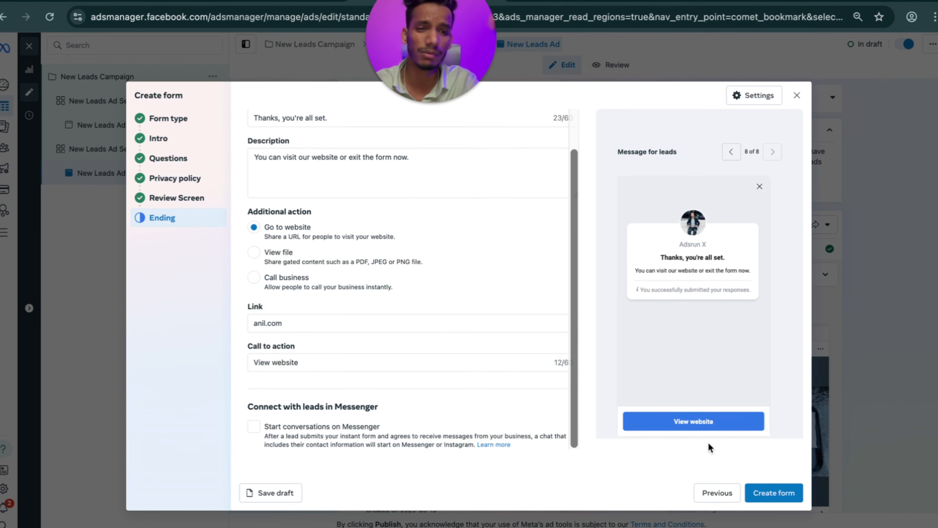
click(774, 492)
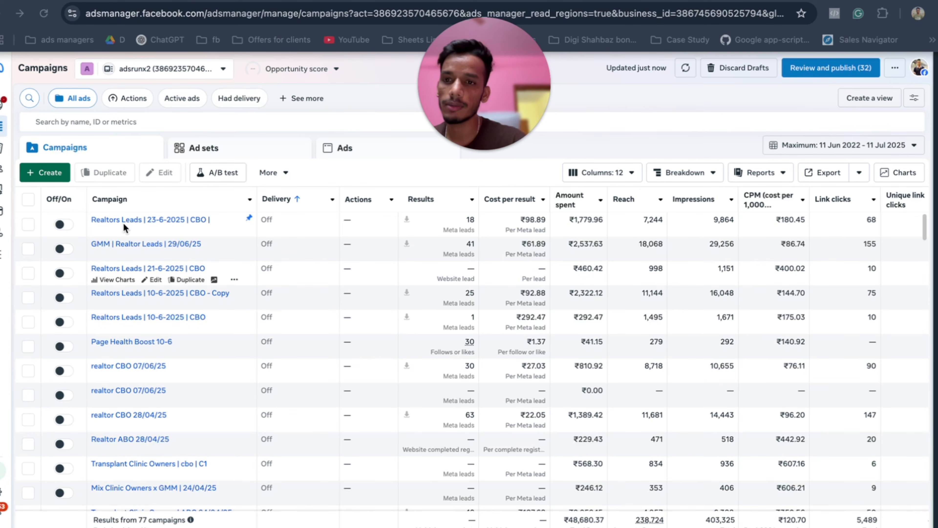
From the Ads list, download the c – Copy ad's 10 leads as a CSV file.
click(28, 224)
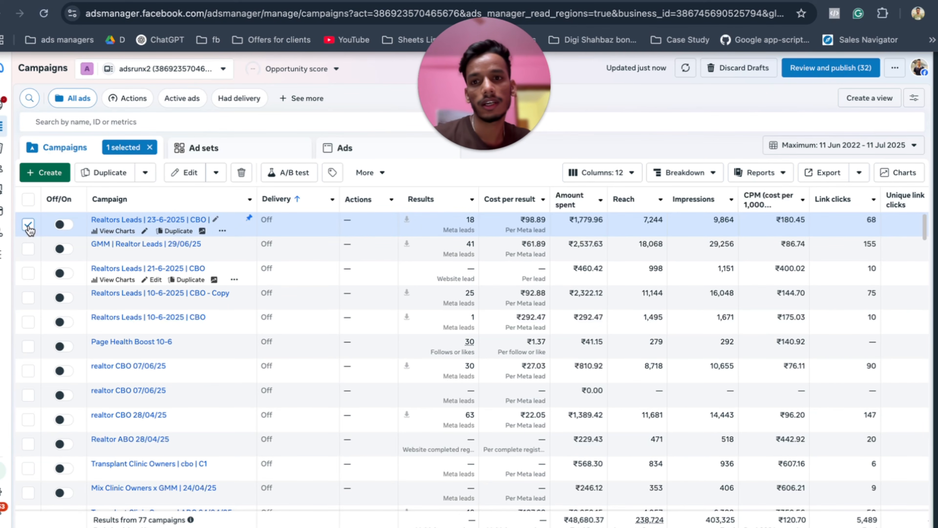
click(357, 149)
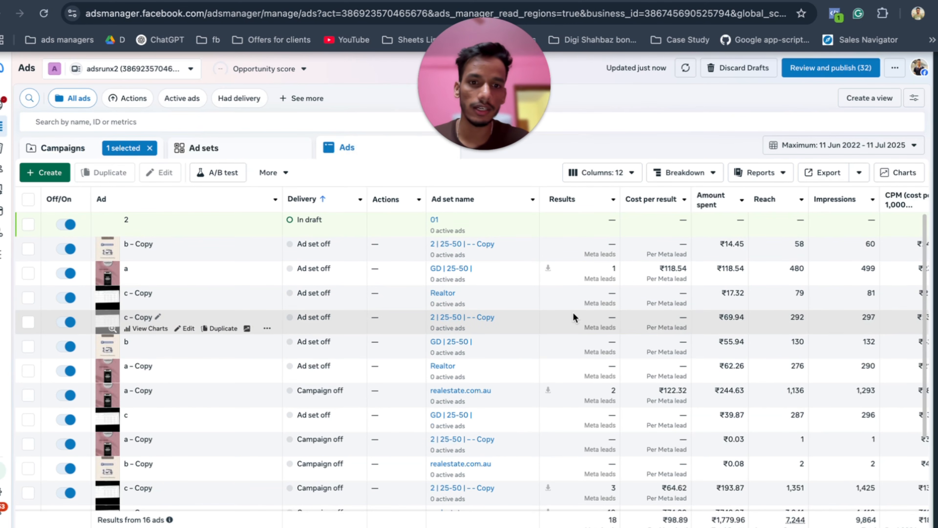
scroll(574, 317, down, 3)
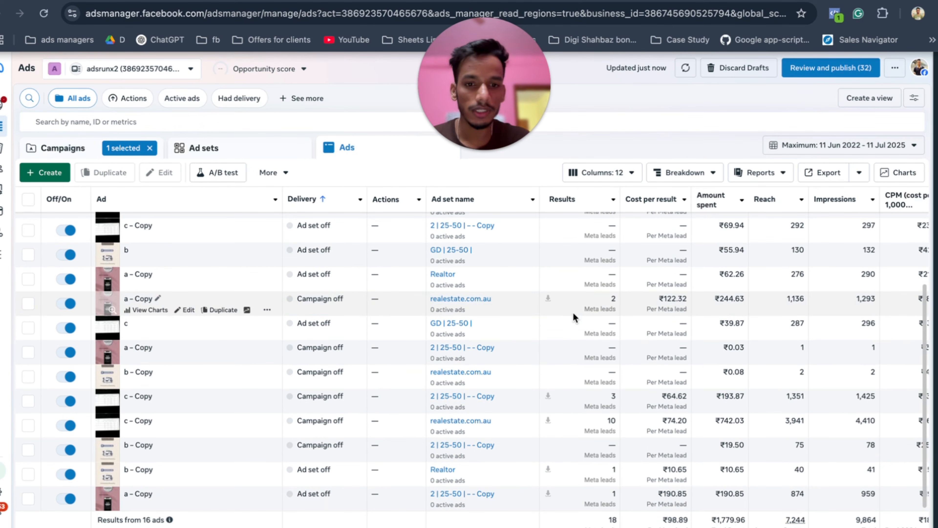
scroll(573, 312, up, 1)
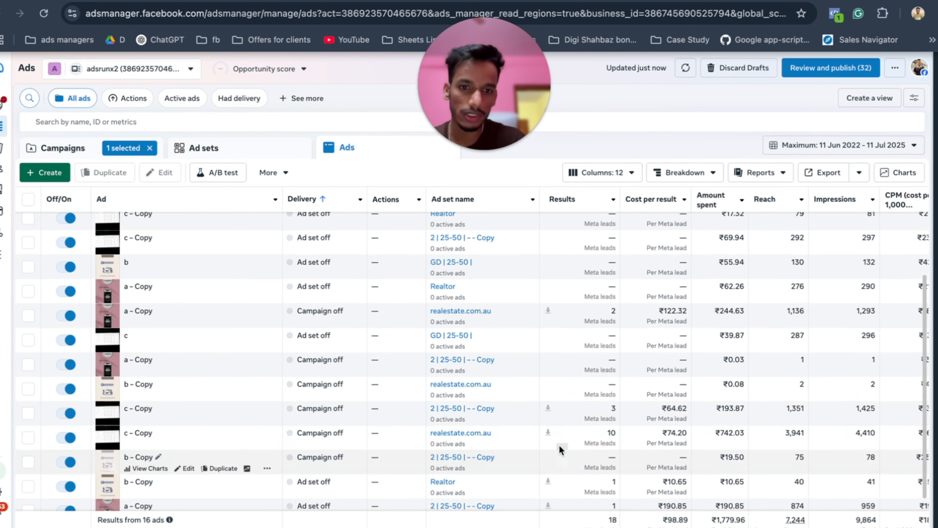
click(549, 436)
click(549, 433)
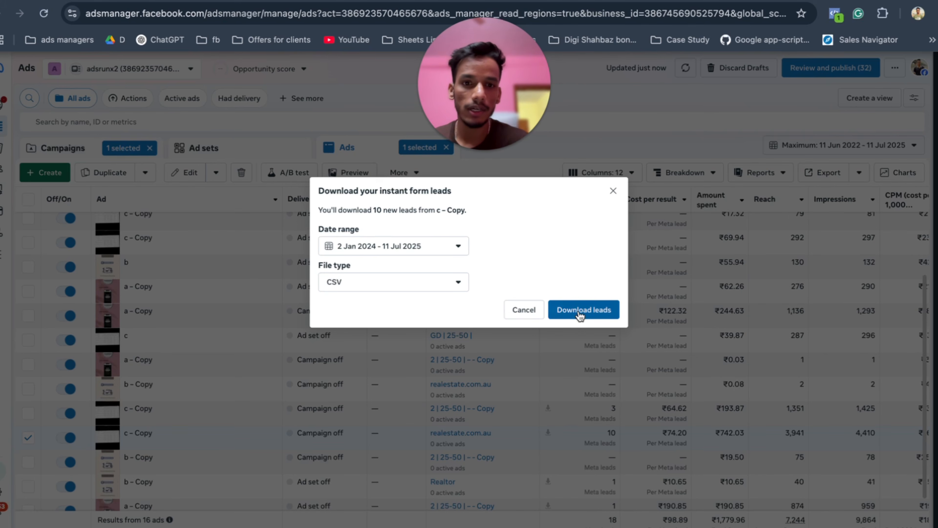
click(578, 312)
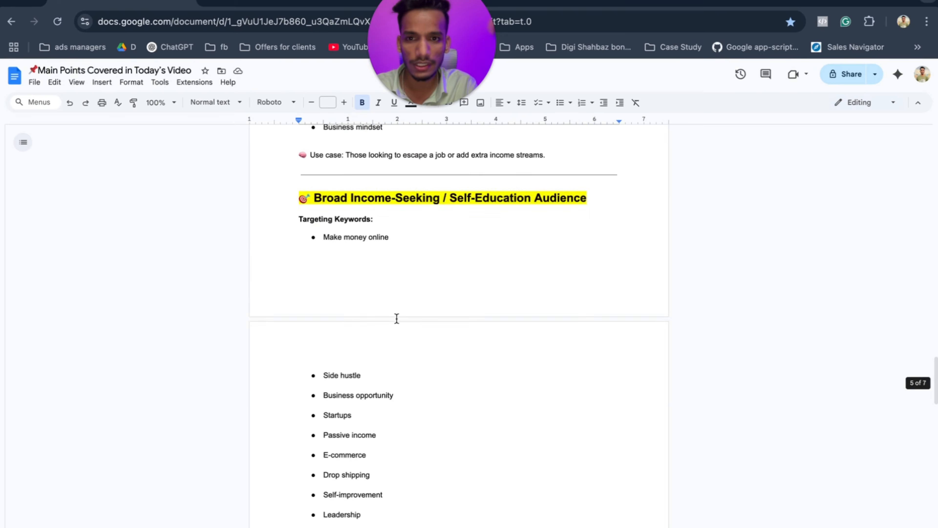
Highlight recap items 12–14: headlines and descriptions, lead form copywriting, qualifying questions.
scroll(397, 318, up, 20)
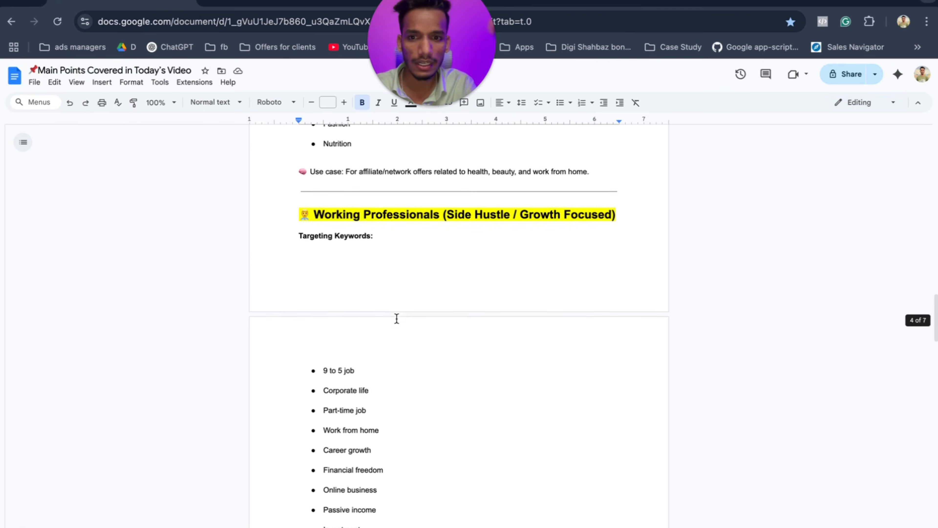
scroll(397, 318, up, 15)
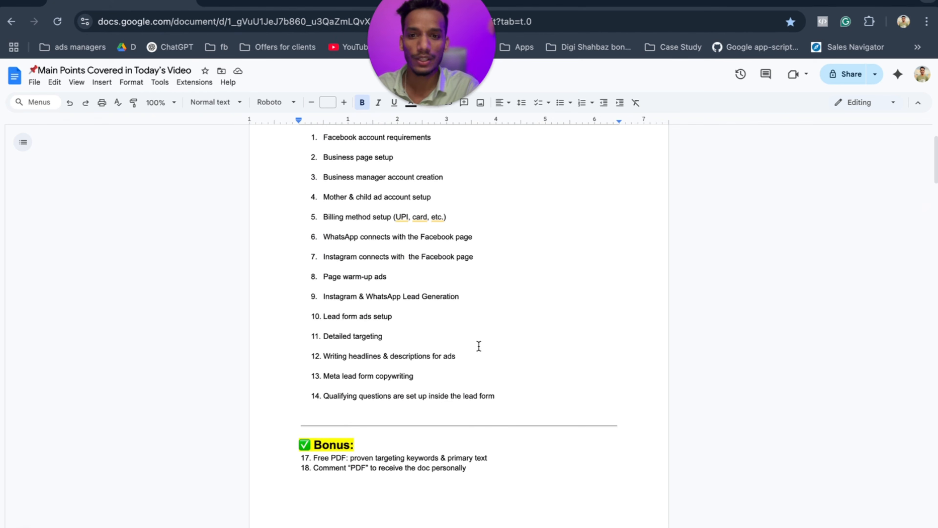
drag(465, 356, 319, 356)
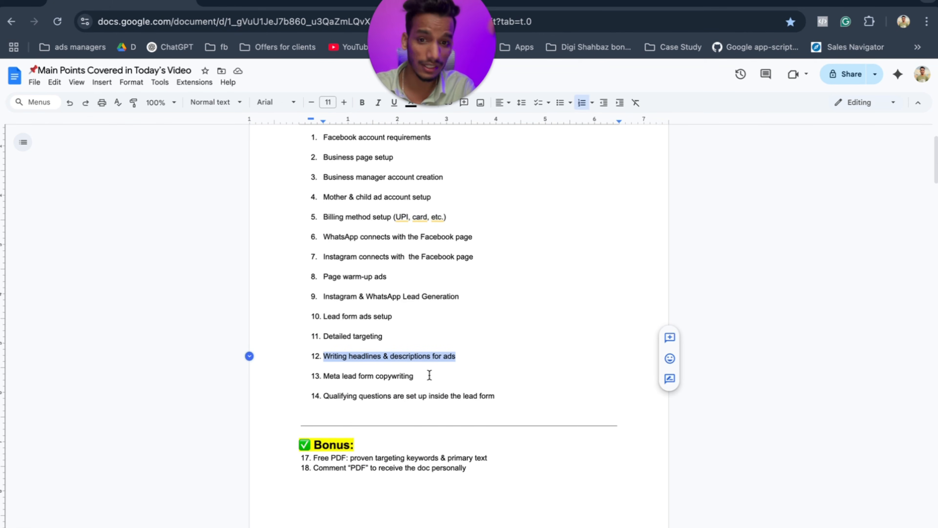
drag(423, 376, 313, 376)
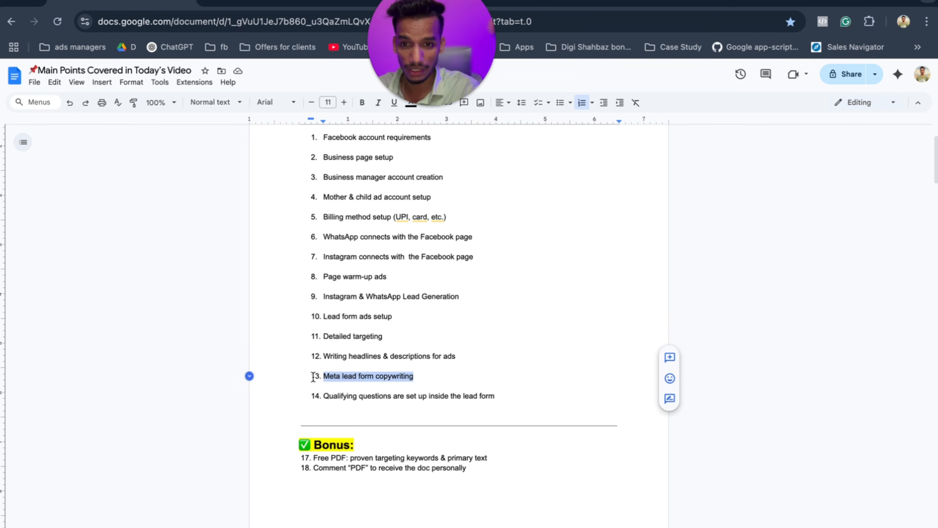
drag(495, 396, 368, 410)
scroll(371, 300, down, 2)
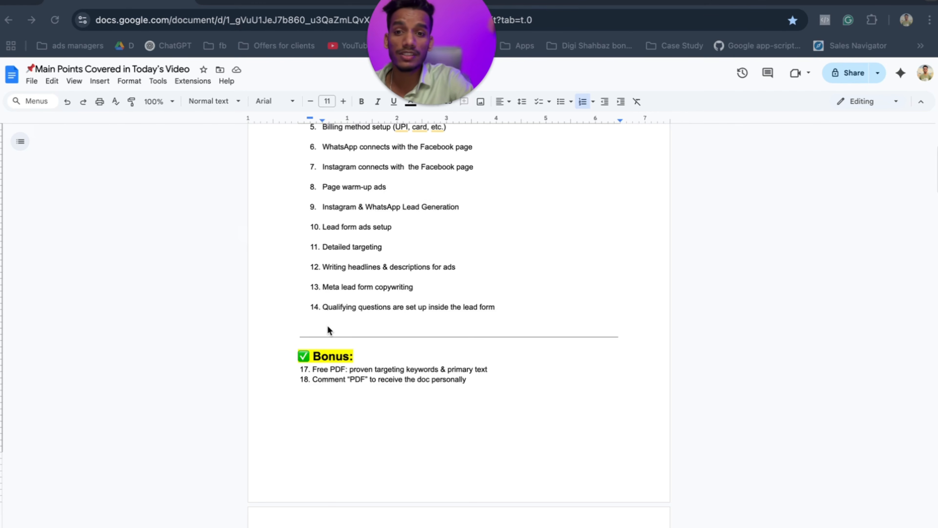
click(312, 326)
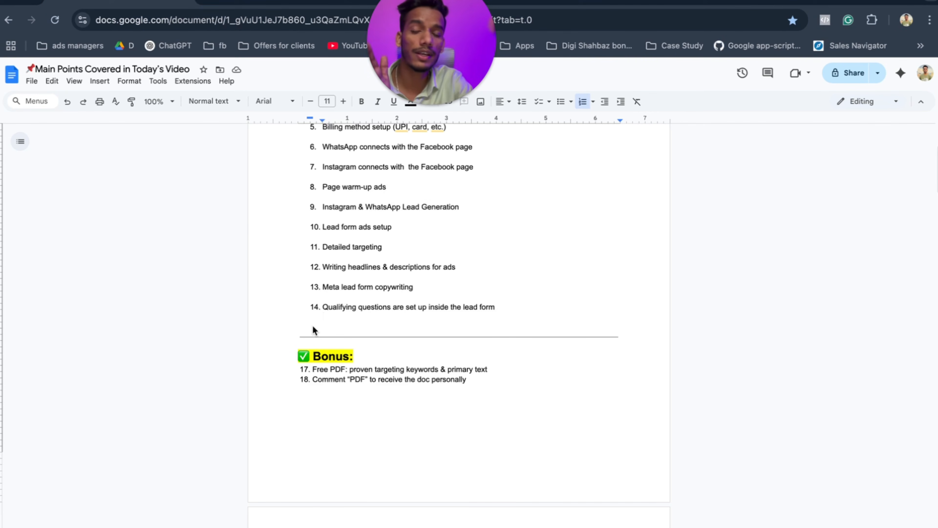